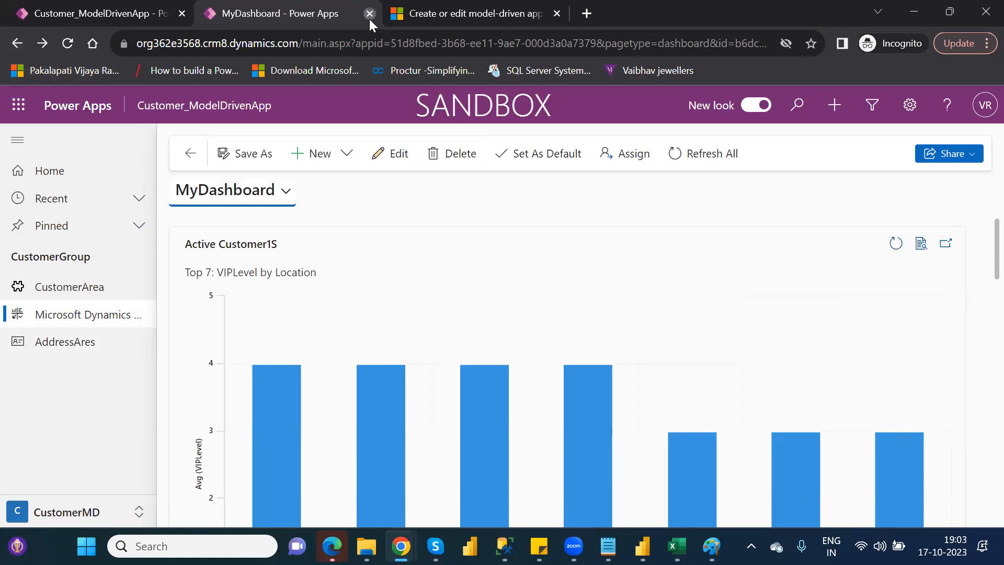
Close the MyDashboard browser tab and sign in again to the Customer_ModelDrivenApp editor.
click(369, 18)
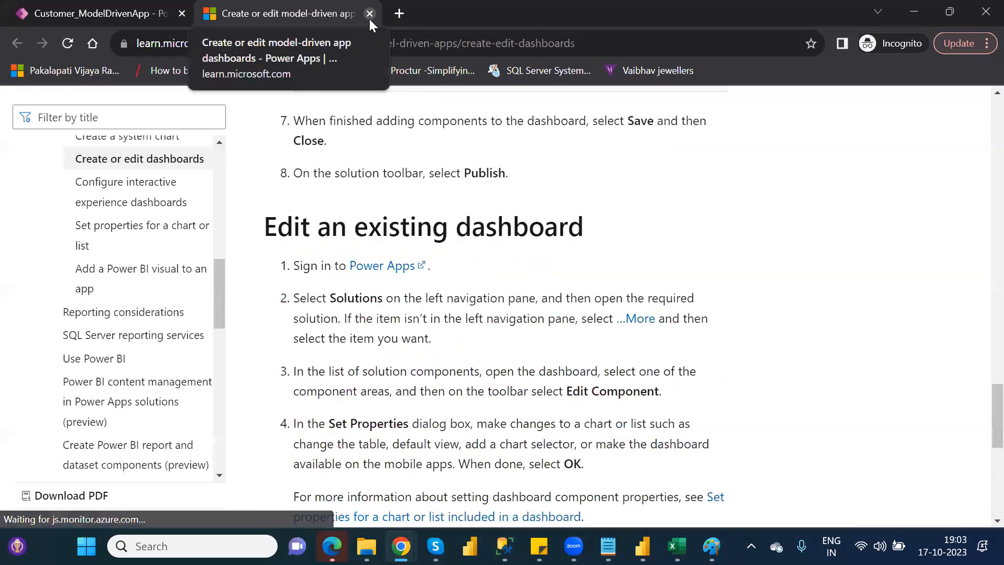
click(56, 13)
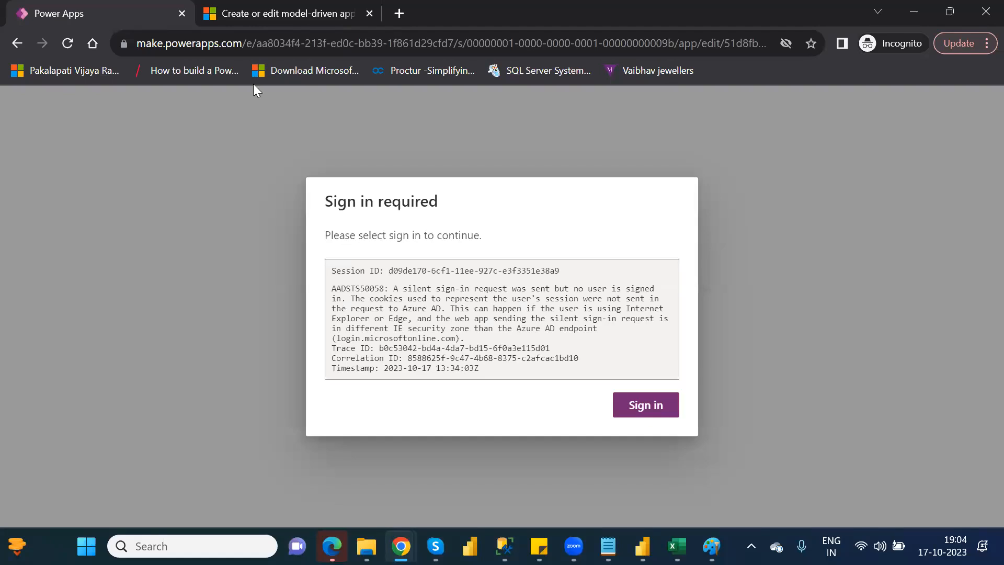
click(644, 412)
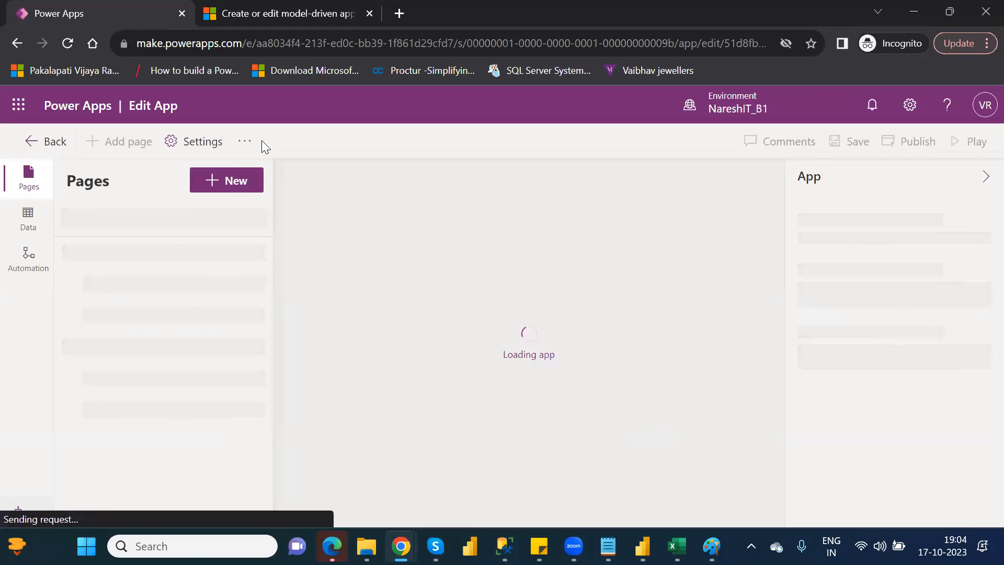
Leave the app editor and open the list of apps in the NareshIT_B1 environment.
click(15, 48)
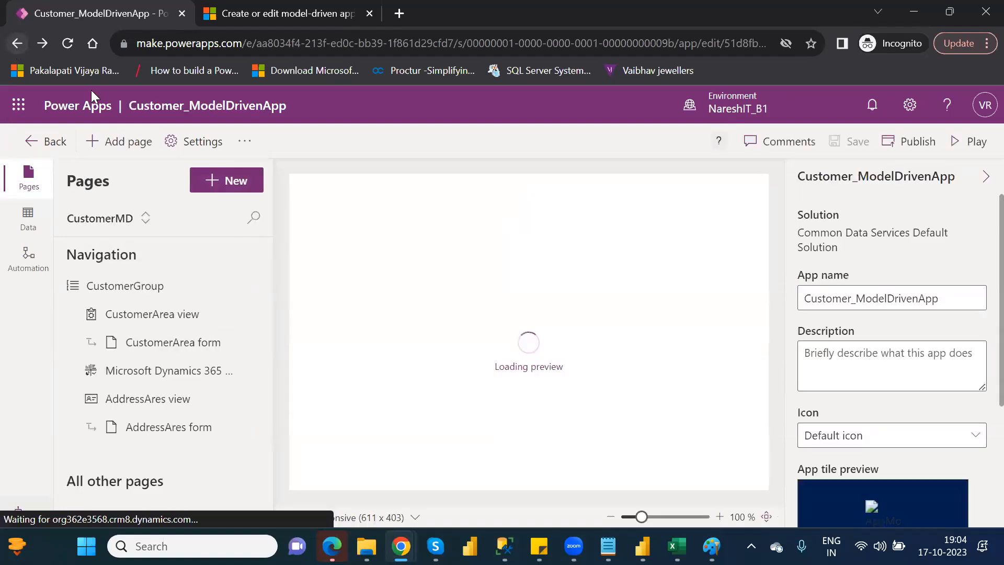
click(44, 144)
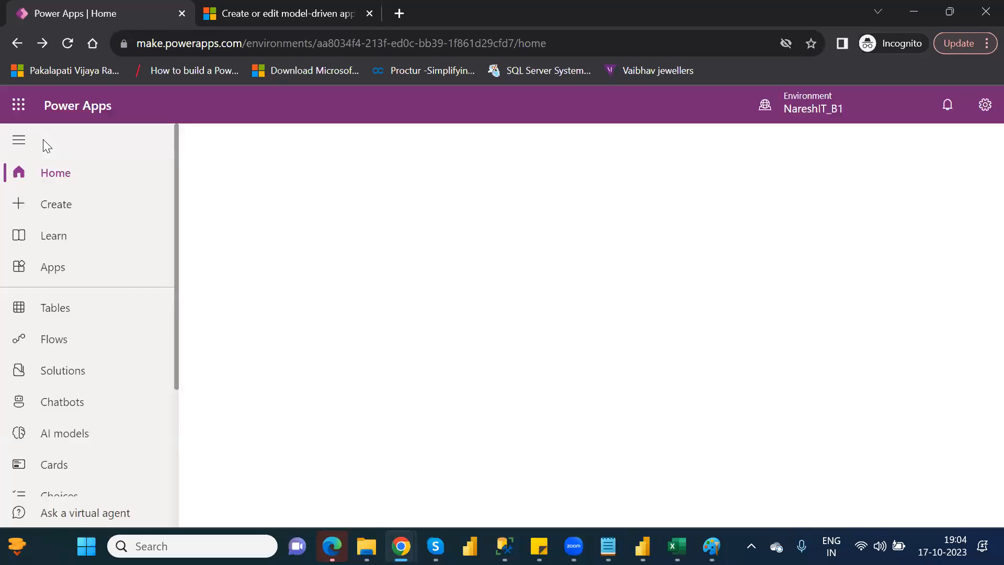
click(61, 275)
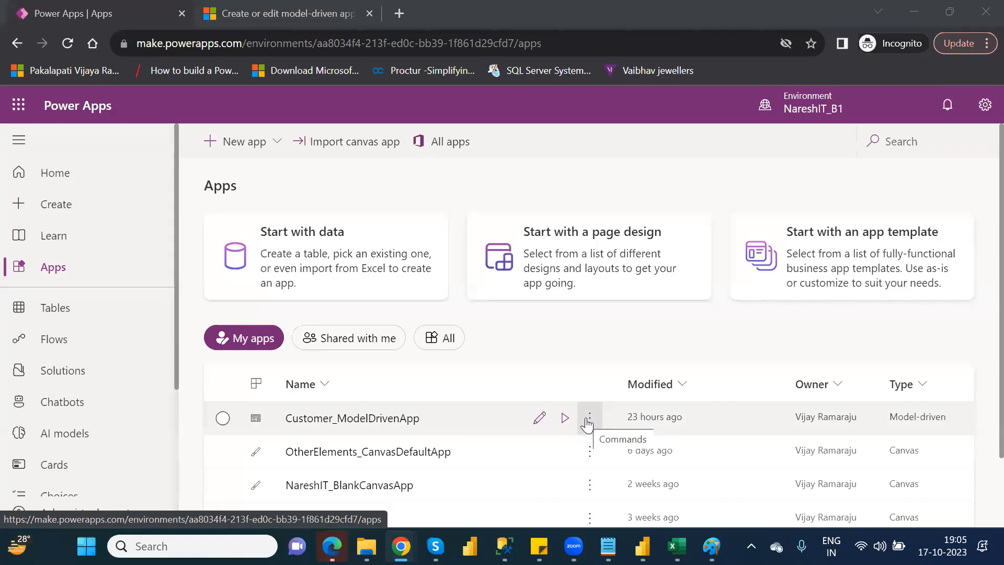
View the sharing options of Customer_ModelDrivenApp and close them without changes.
click(589, 418)
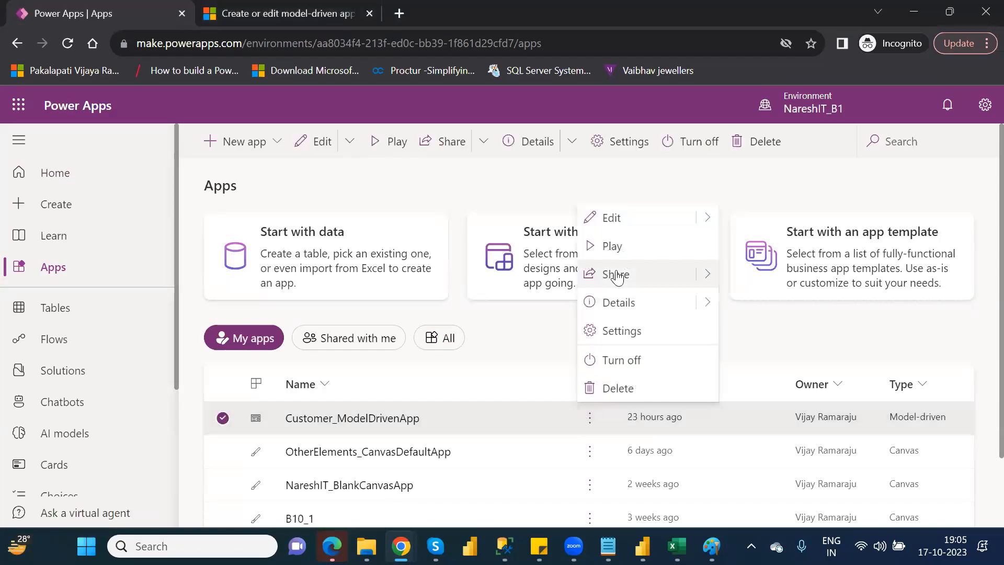
click(707, 275)
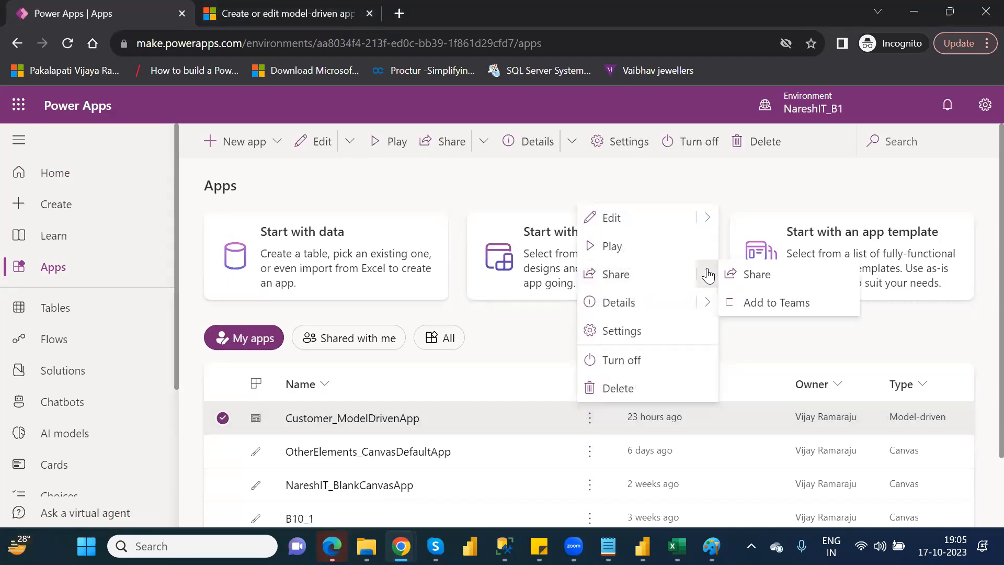
click(757, 275)
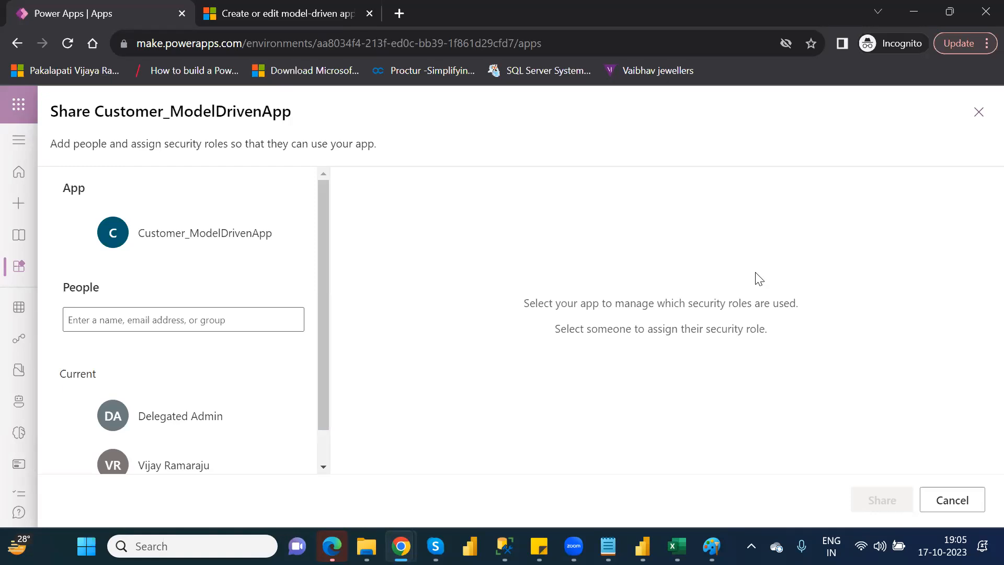
click(979, 112)
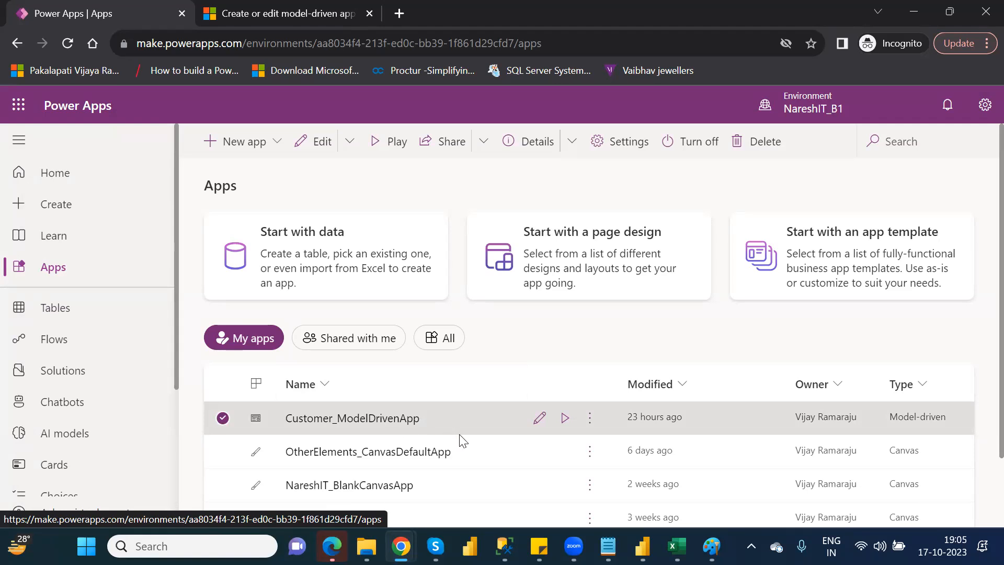
Reopen the sharing options of Customer_ModelDrivenApp and add a person found by name.
click(593, 427)
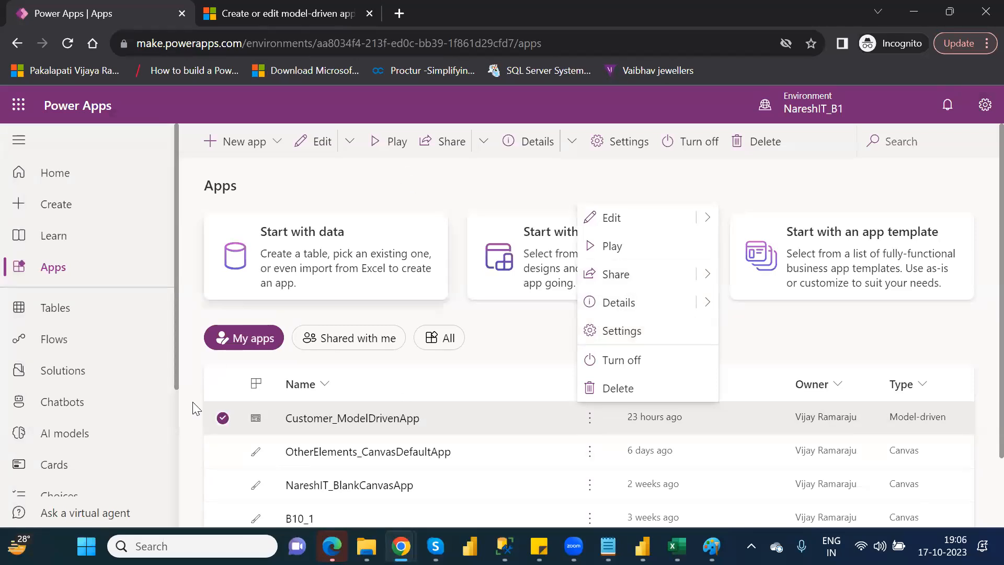
click(434, 147)
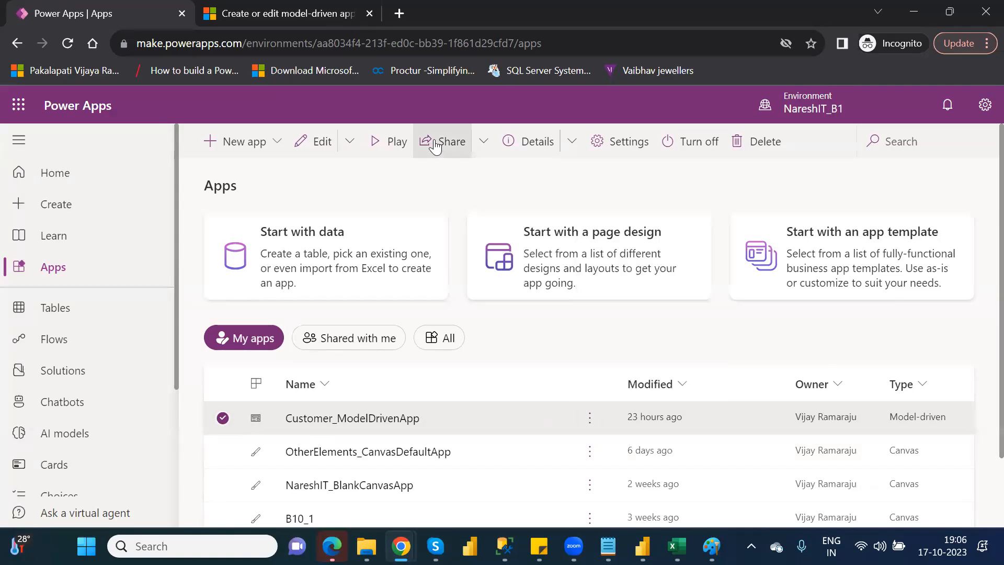
click(434, 147)
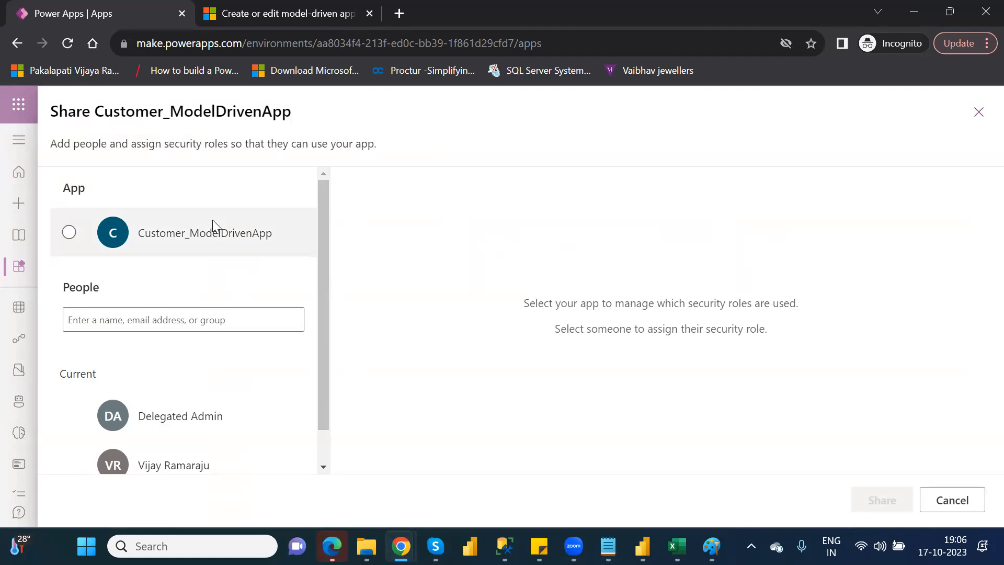
click(221, 328)
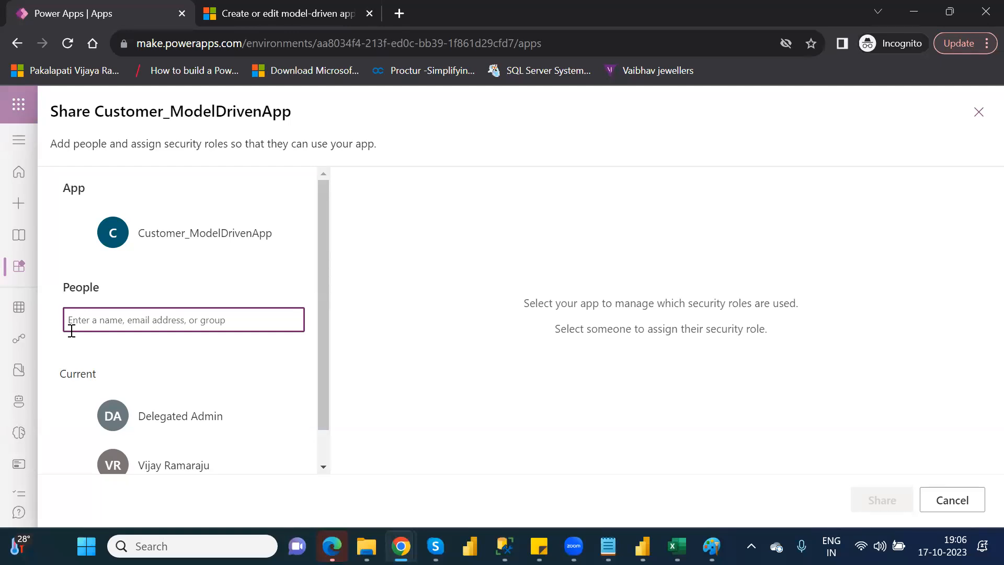
text(vijay)
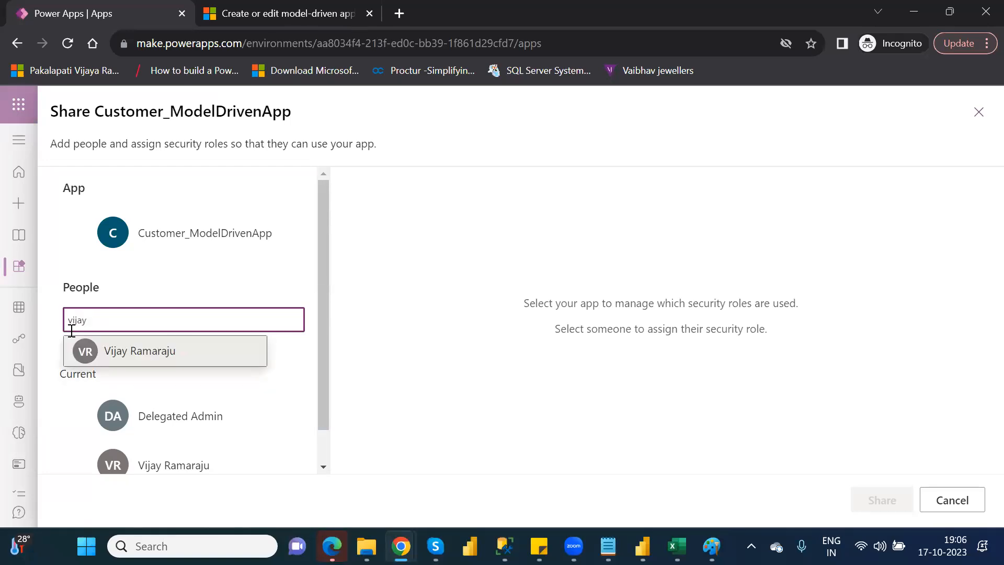
click(141, 353)
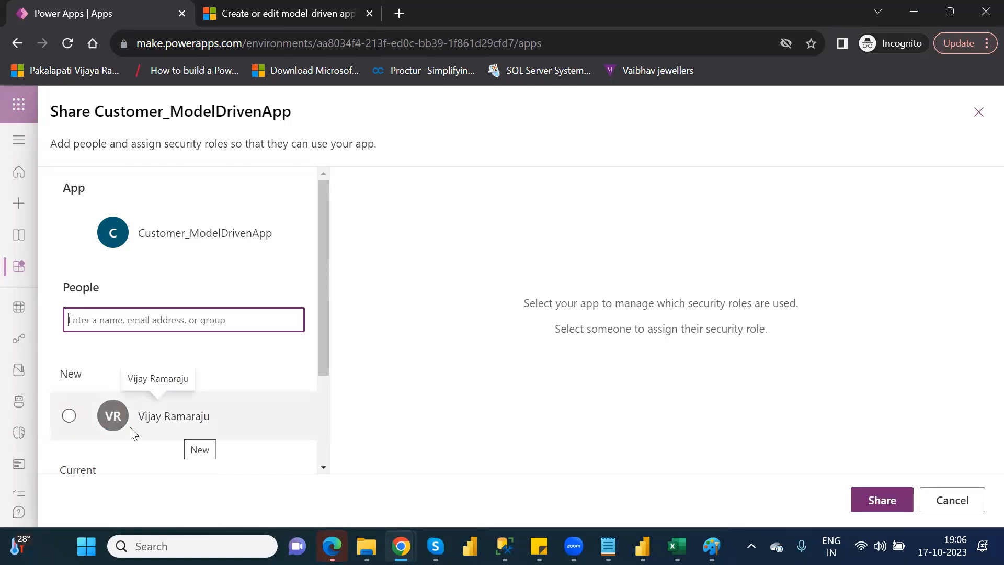
Review the newly added person's Dataverse security role and cancel sharing the app.
click(69, 420)
click(69, 418)
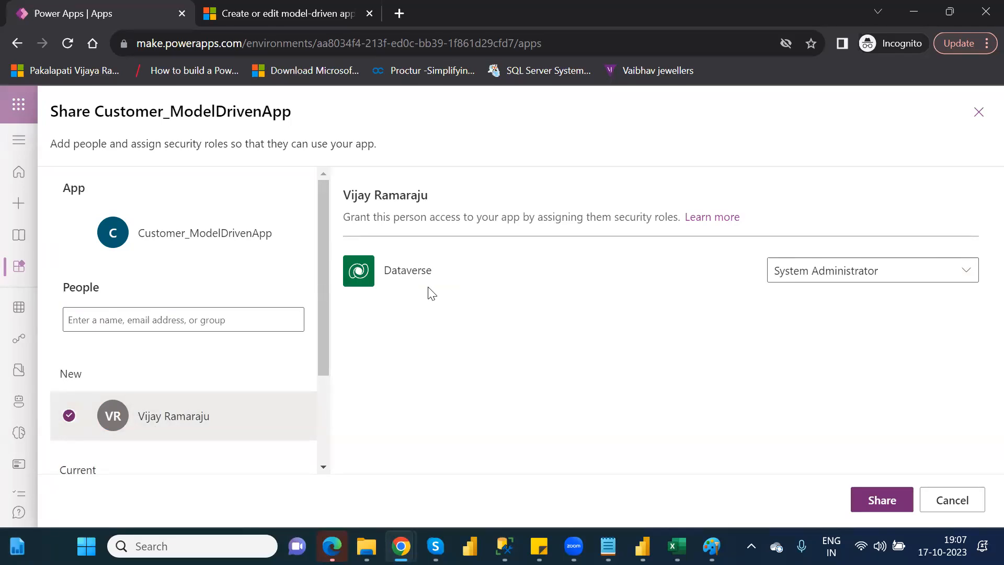
click(896, 506)
click(171, 328)
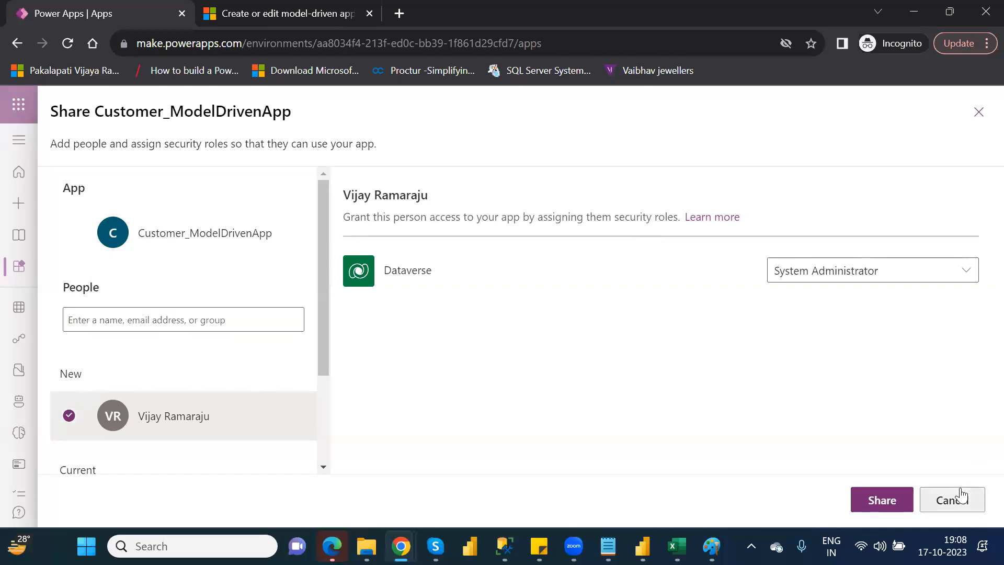
click(961, 495)
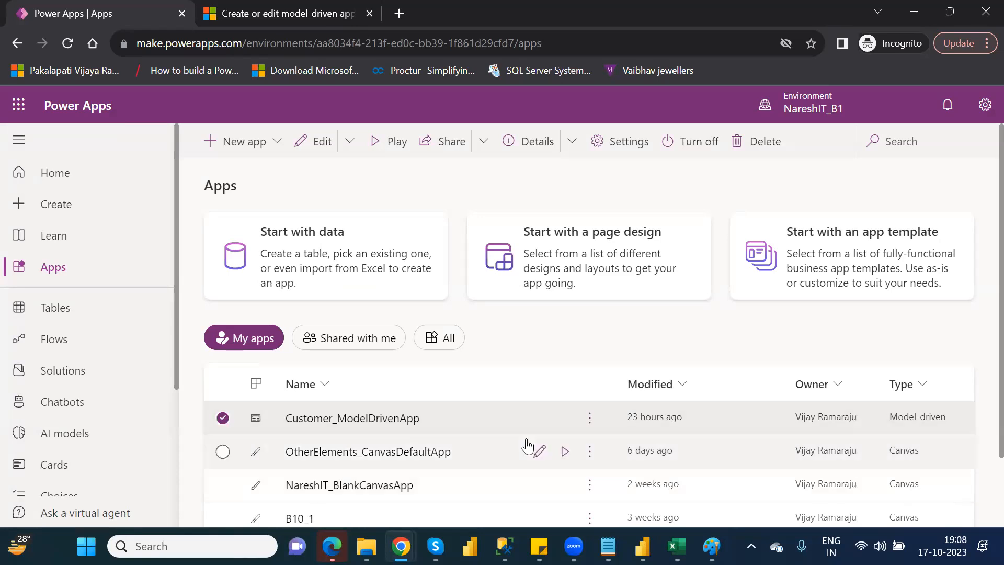
Open the details of Customer_ModelDrivenApp and copy its web link.
click(590, 418)
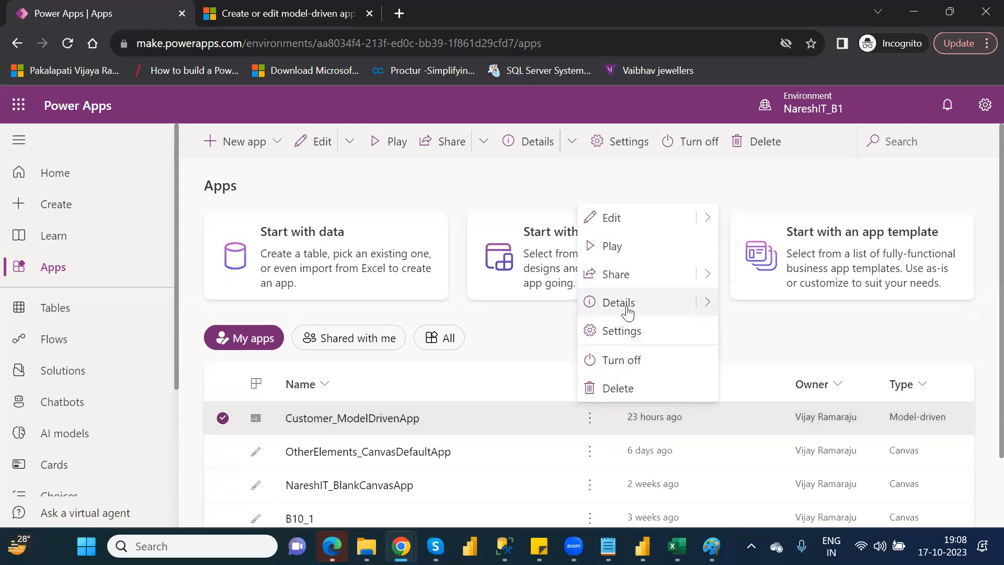
click(628, 313)
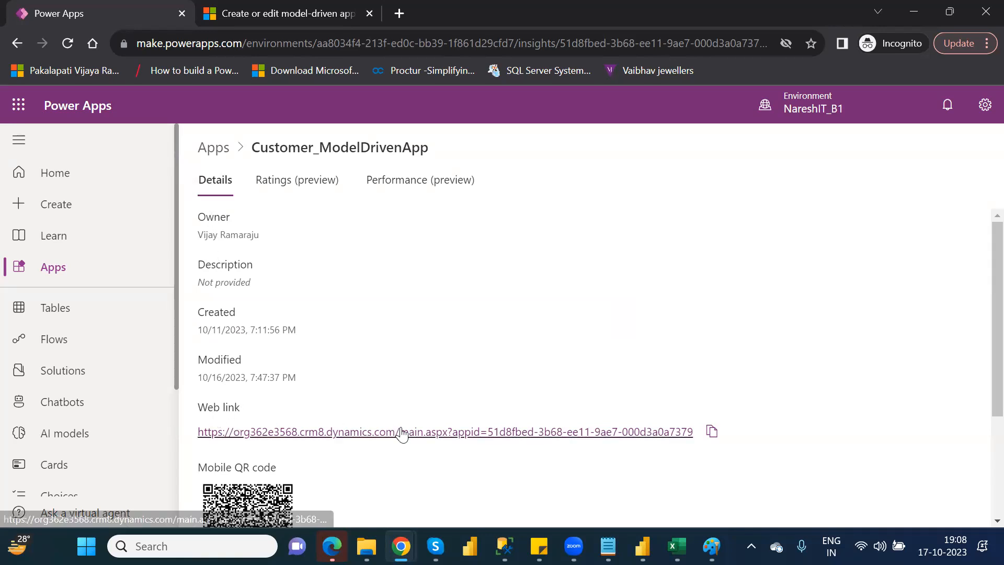
click(713, 433)
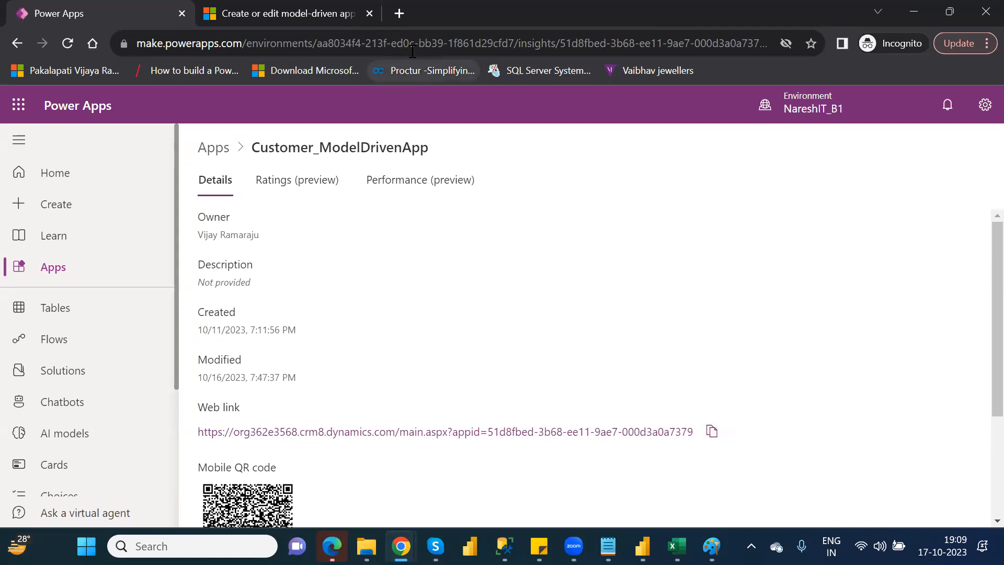
Check the copied web link by loading it in a new browser tab, and close that tab.
click(401, 22)
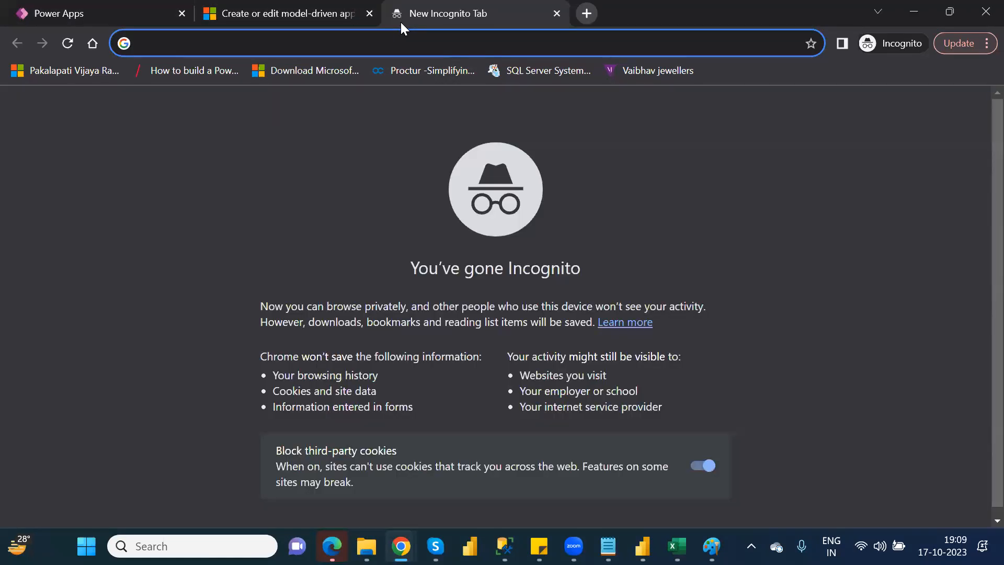
key(ctrl+v)
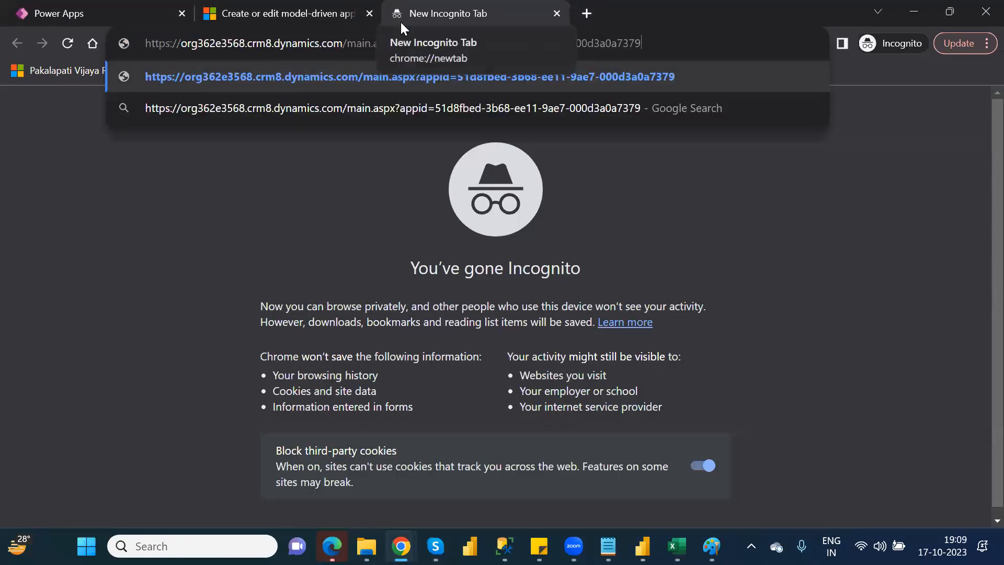
key(Return)
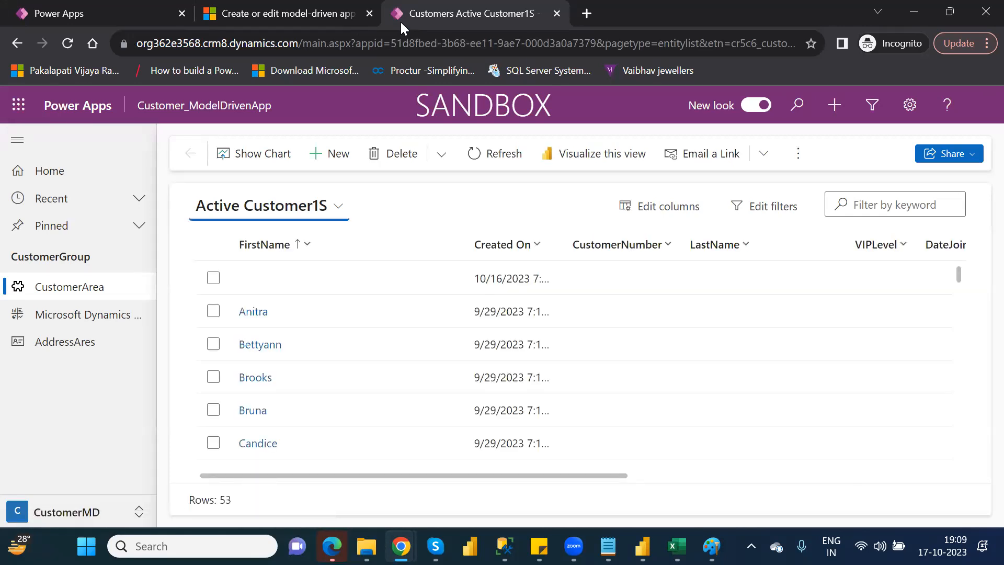
click(557, 13)
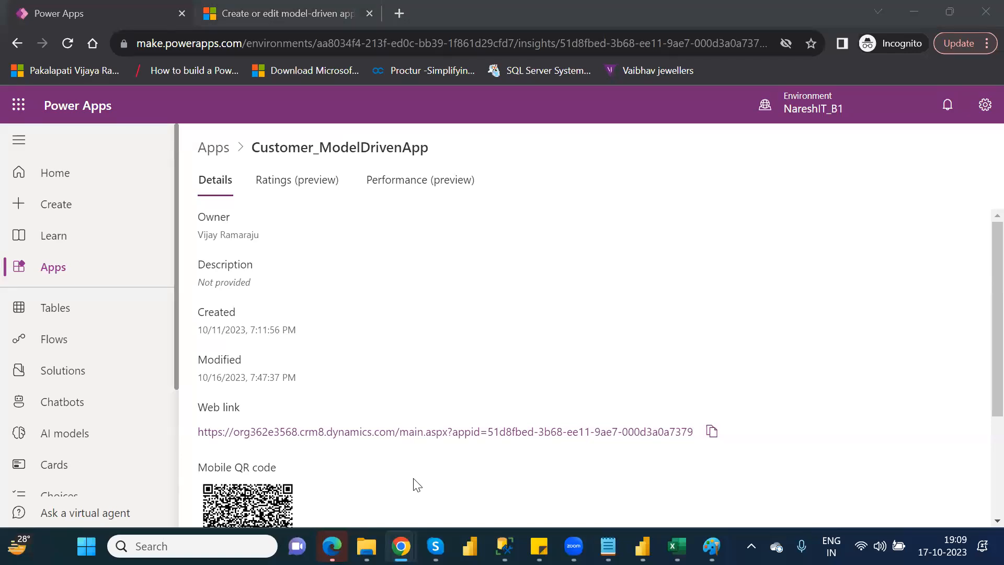
Examine the app's mobile QR code, app ID and license designation, plus its ratings and performance insights.
click(983, 364)
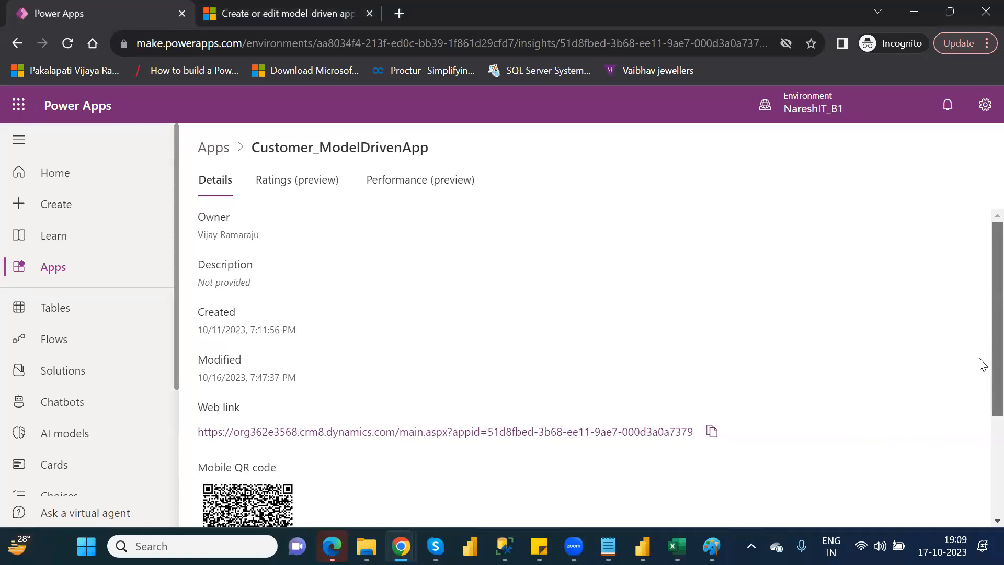
scroll(981, 450, down, 3)
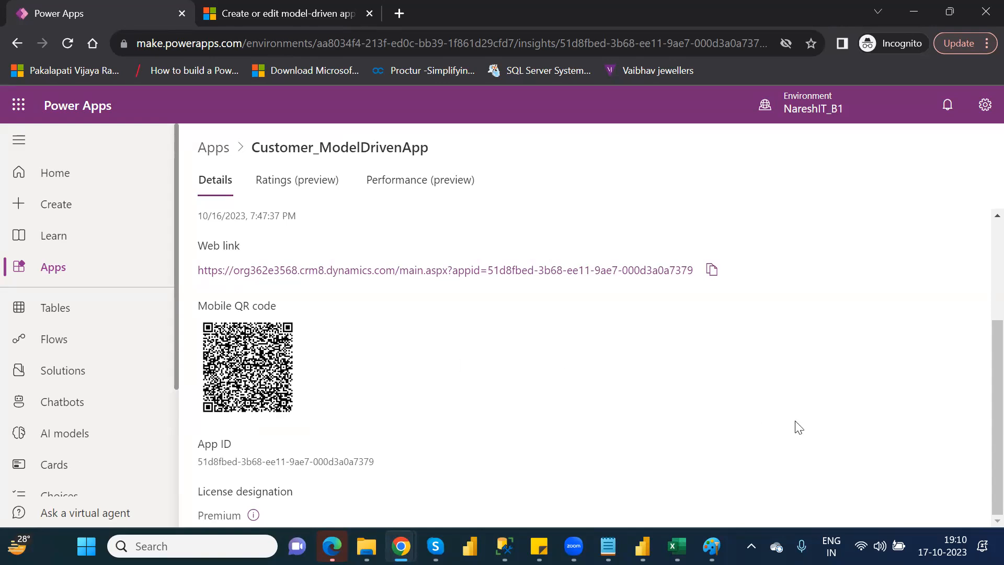
drag(982, 405, 979, 311)
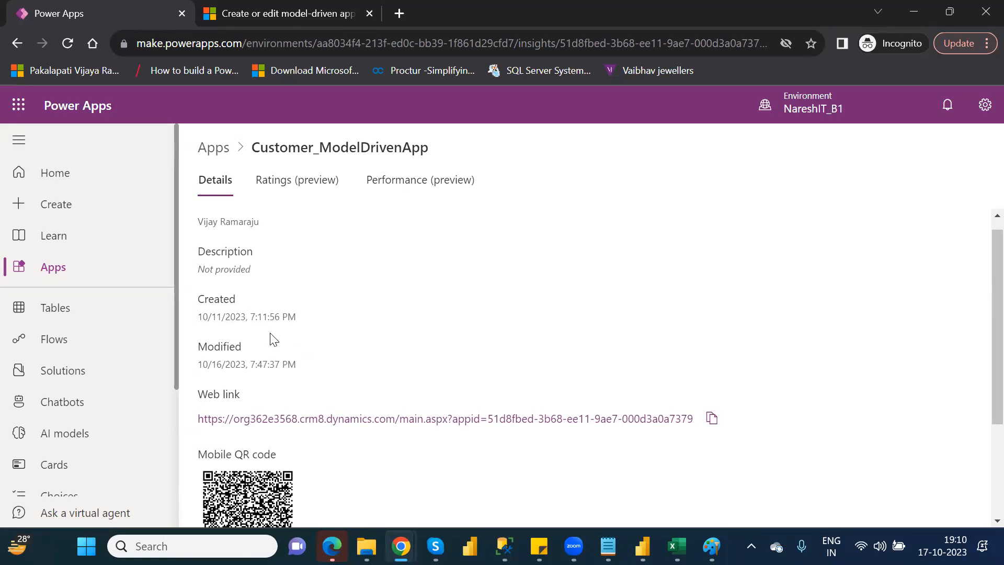
click(260, 184)
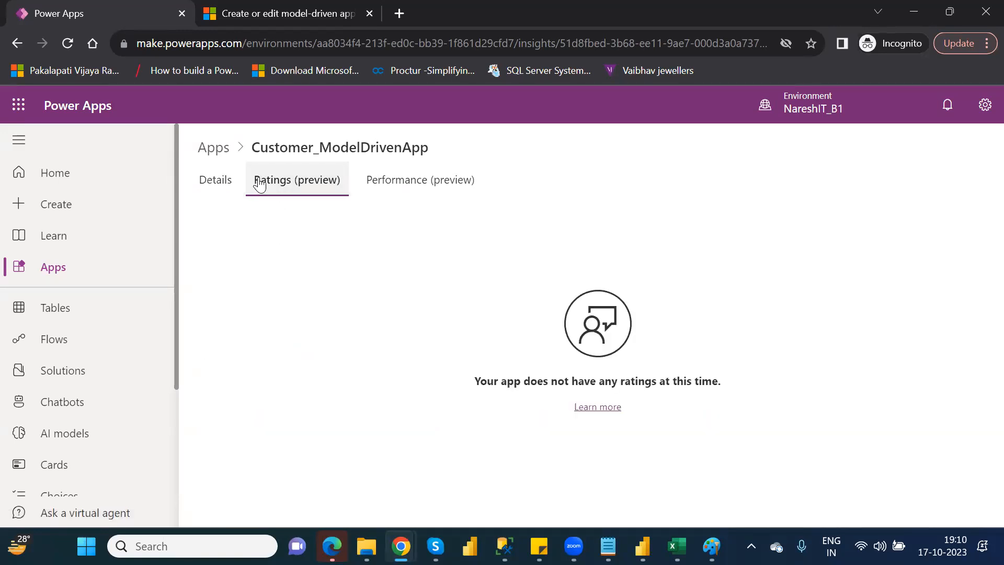
click(395, 184)
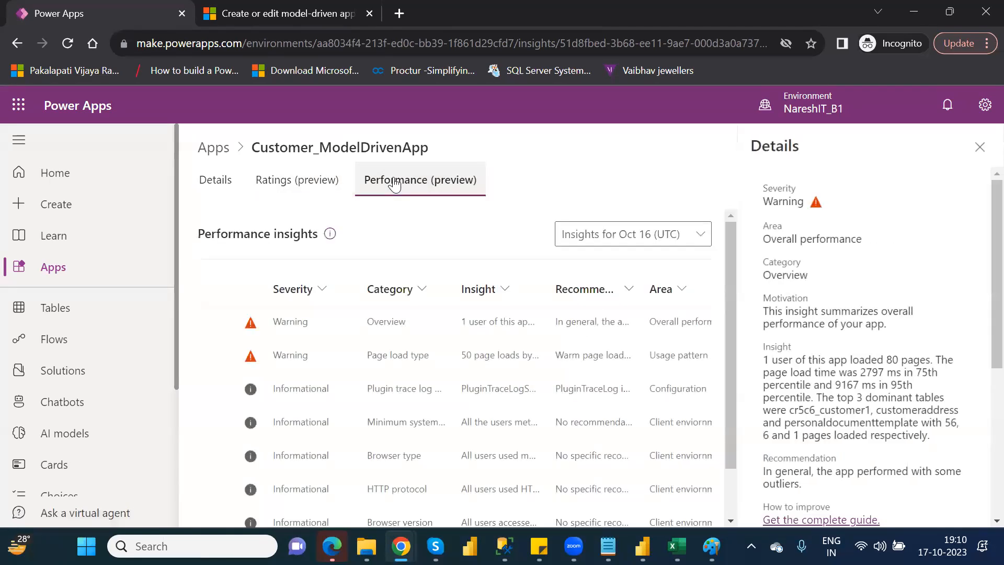
click(979, 149)
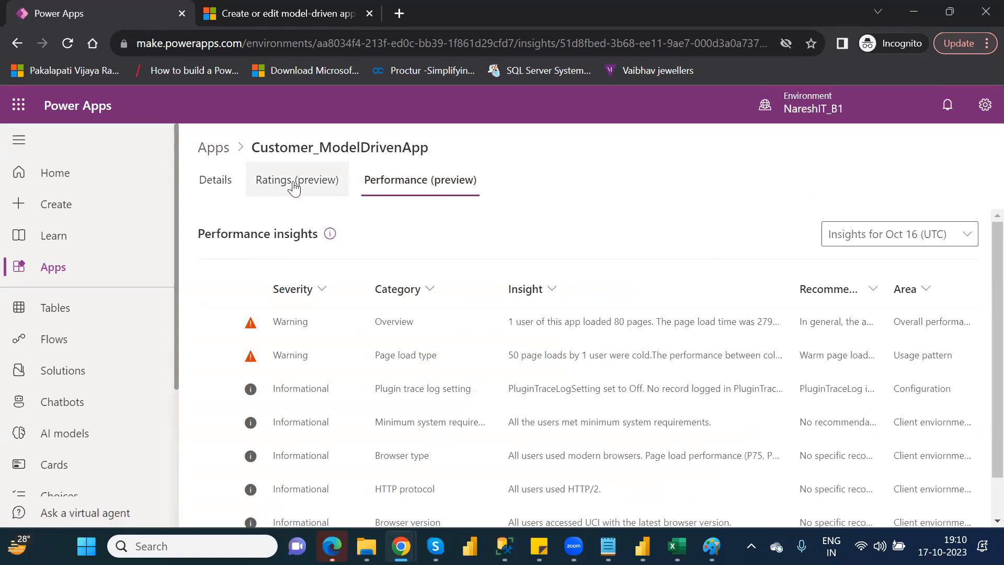
Copy the web link from the Customer_ModelDrivenApp details and return to the list of apps.
click(224, 192)
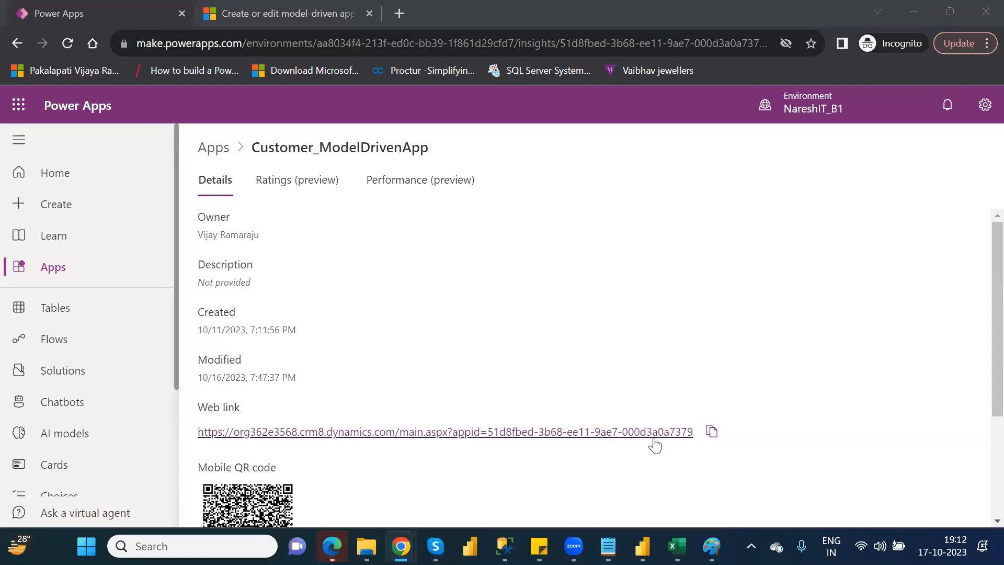
click(712, 430)
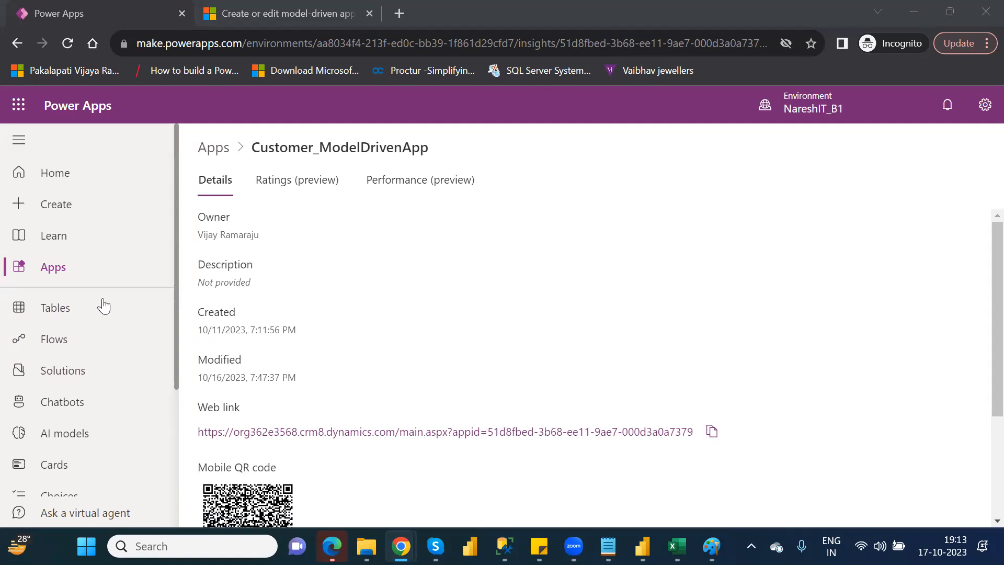
click(55, 275)
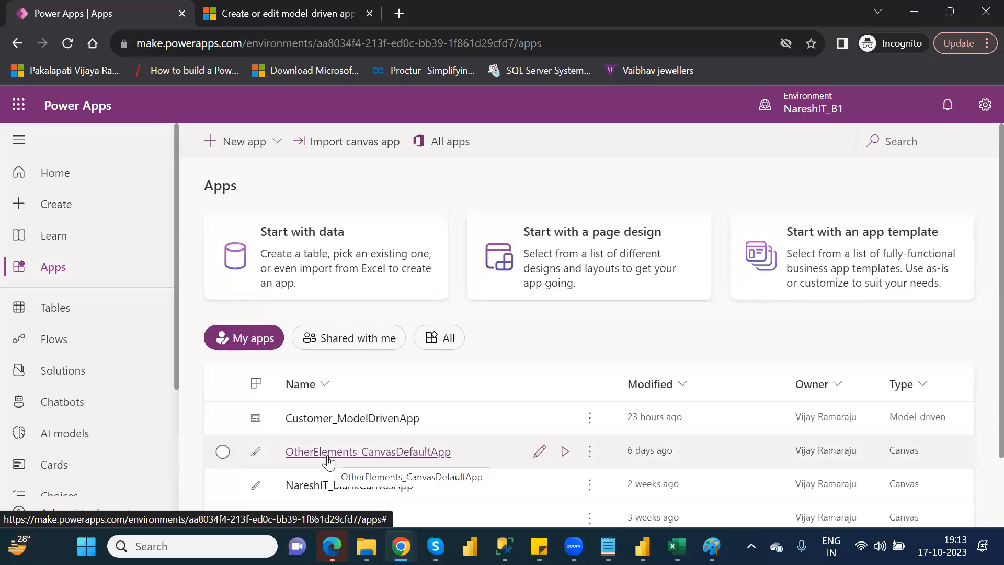
View the settings and the details of OtherElements_CanvasDefaultApp, and return to the list of apps.
click(591, 456)
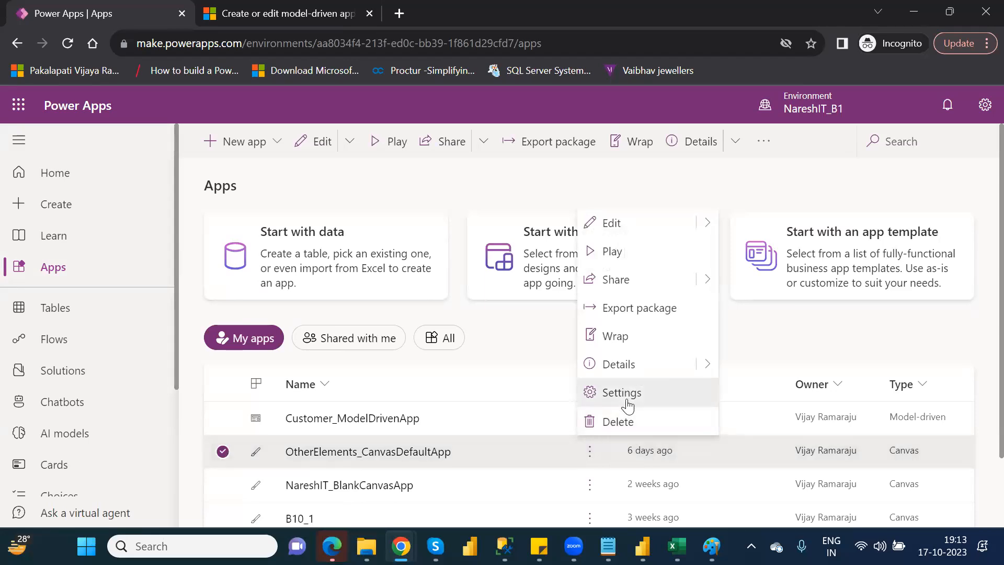
click(621, 393)
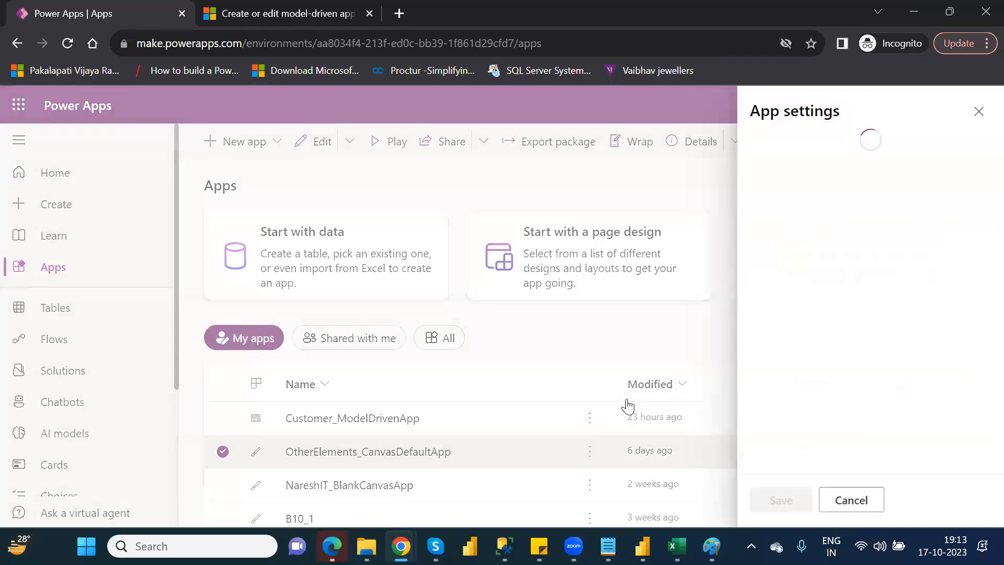
click(978, 112)
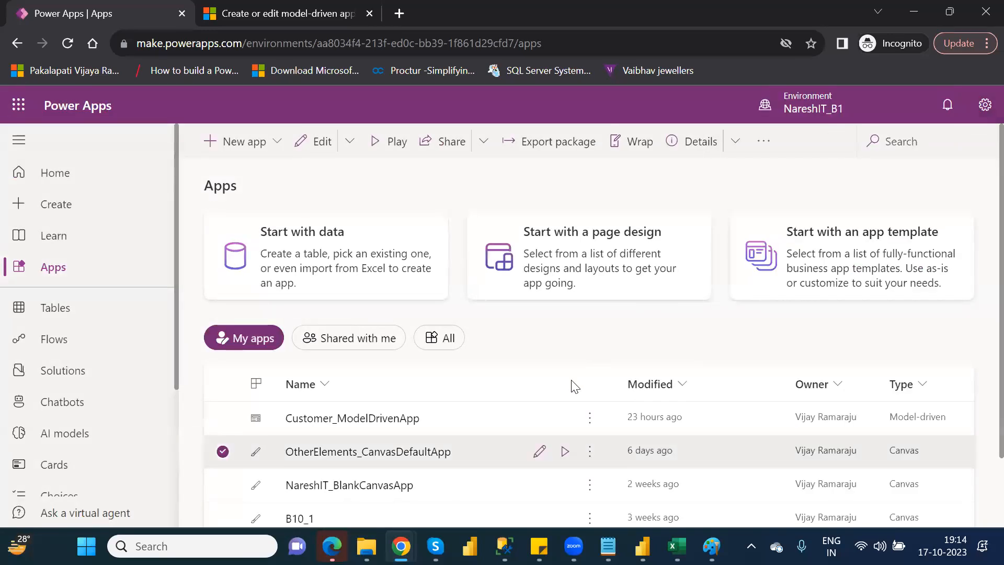
click(589, 452)
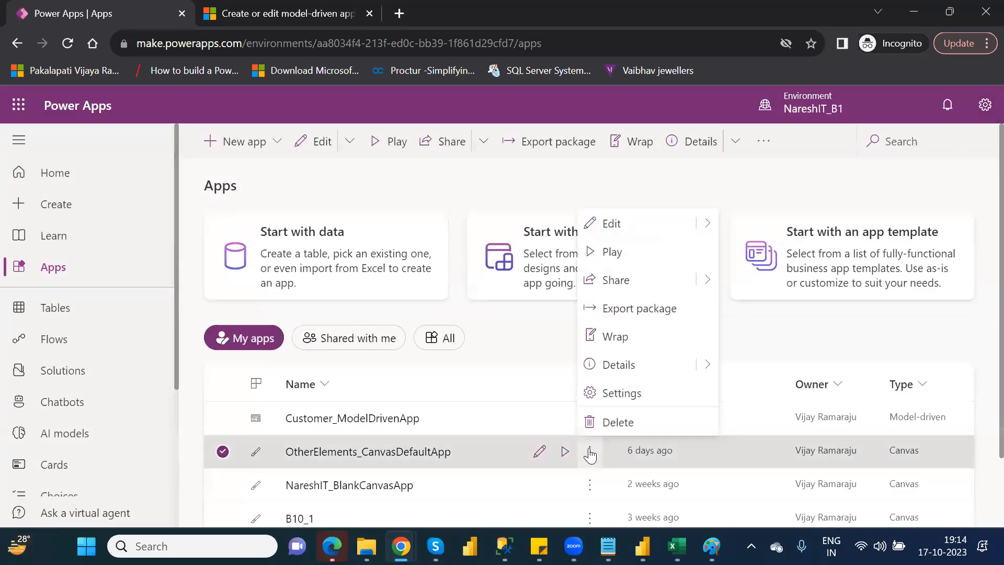
click(638, 362)
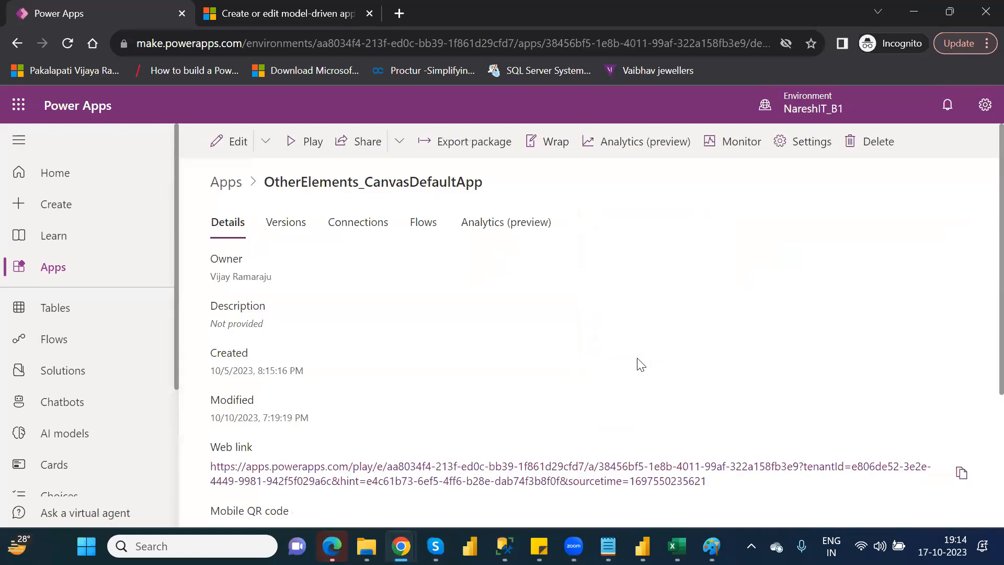
click(72, 277)
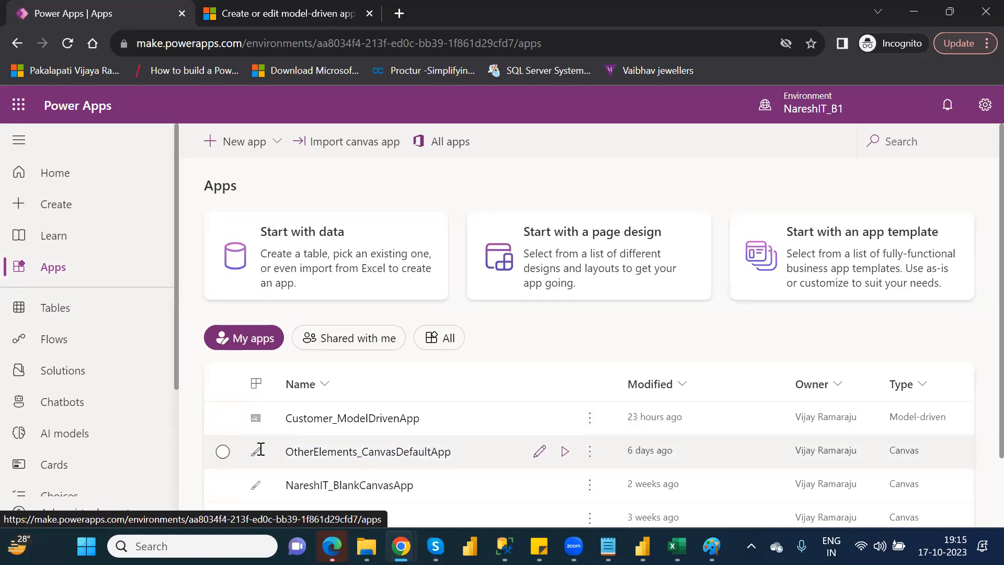
Open the version history of OtherElements_CanvasDefaultApp and restore version 2.
click(590, 453)
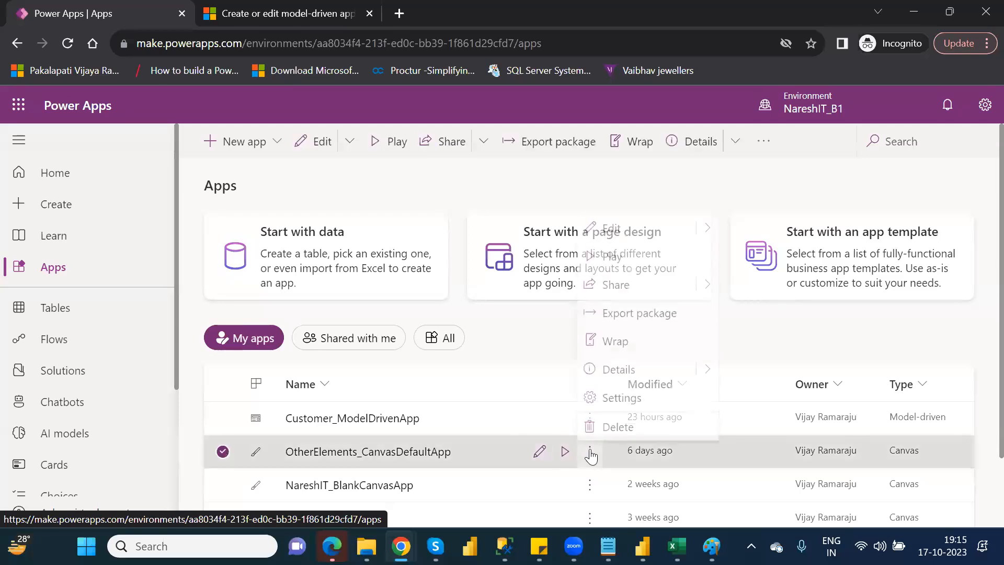
click(617, 365)
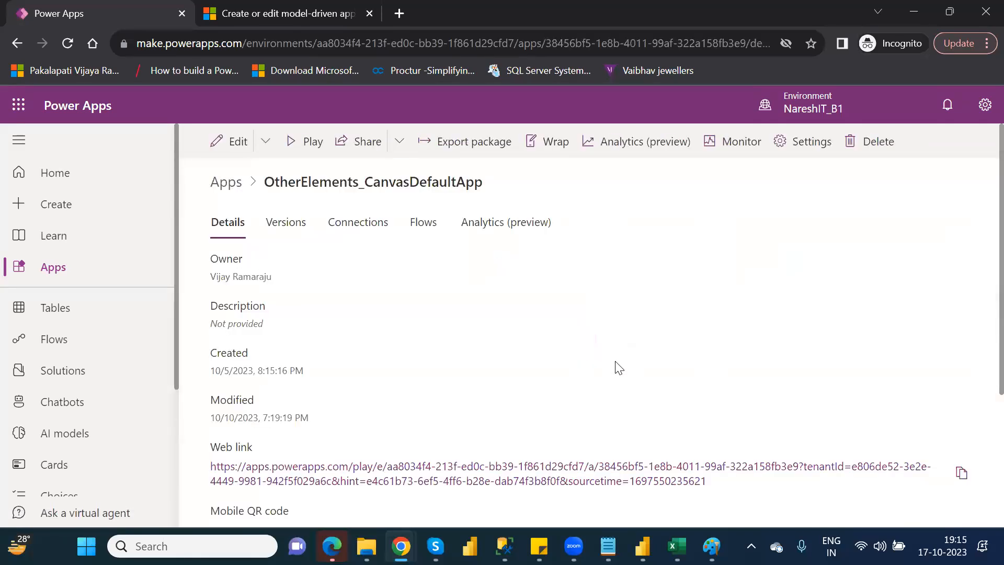
click(287, 230)
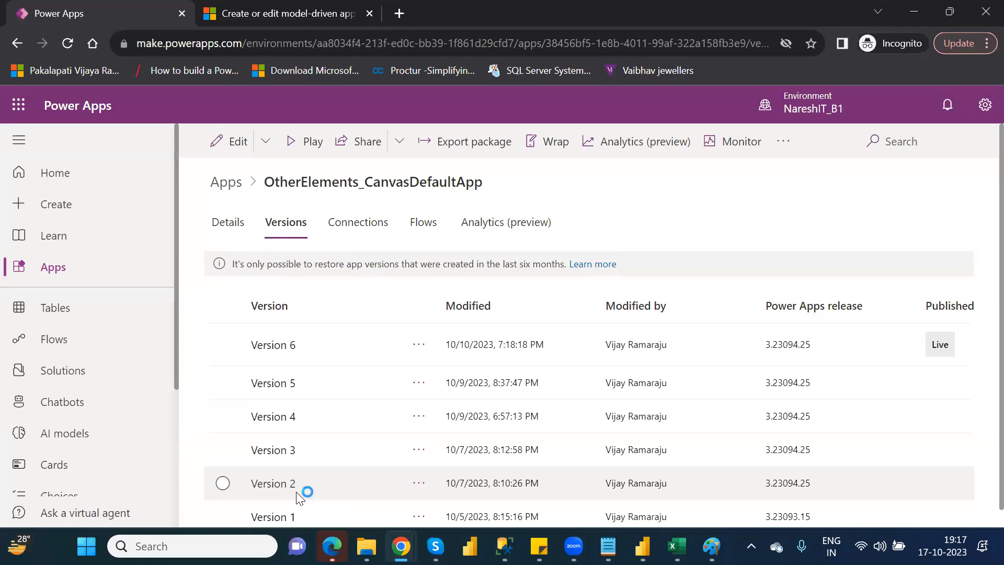
click(419, 483)
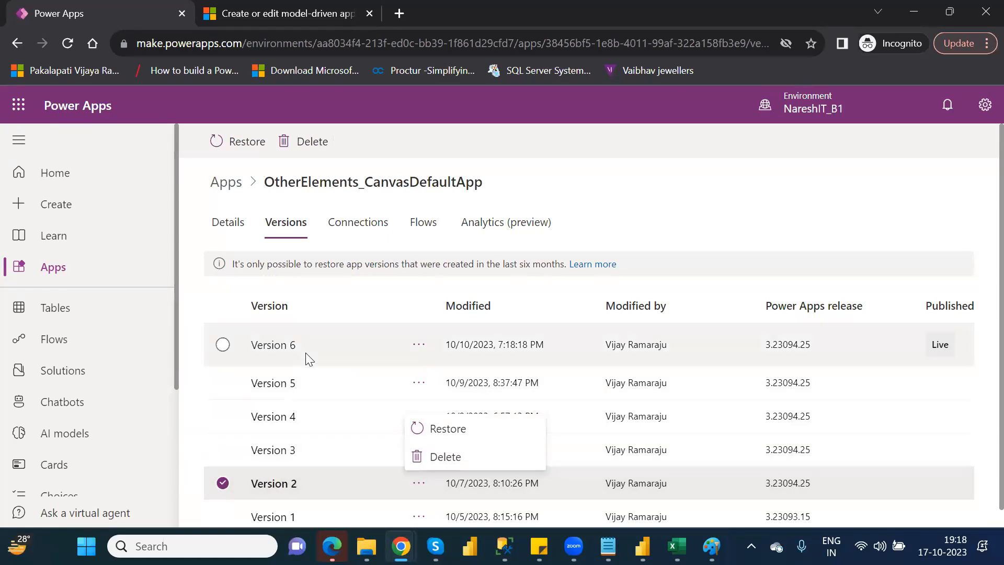
click(466, 428)
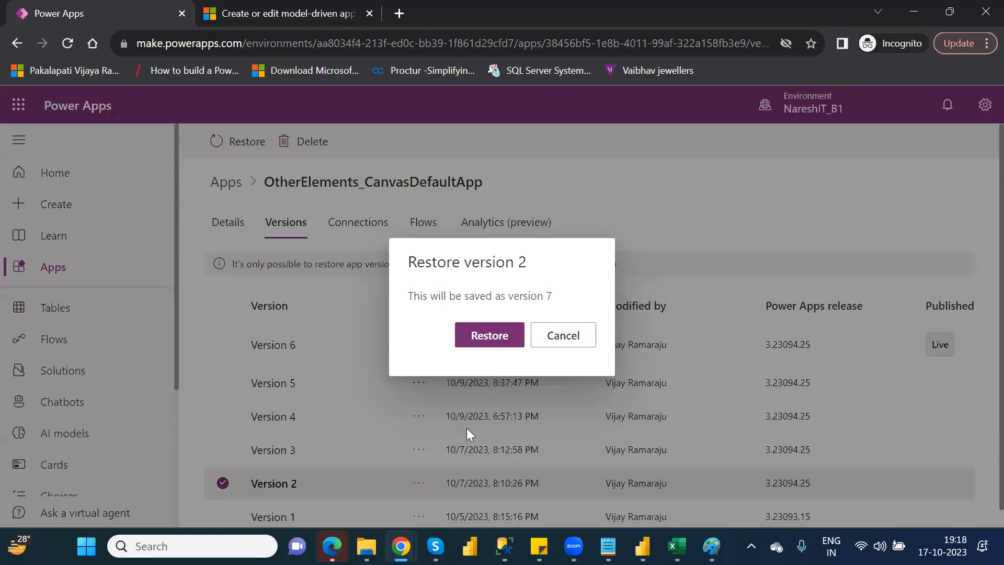
click(489, 337)
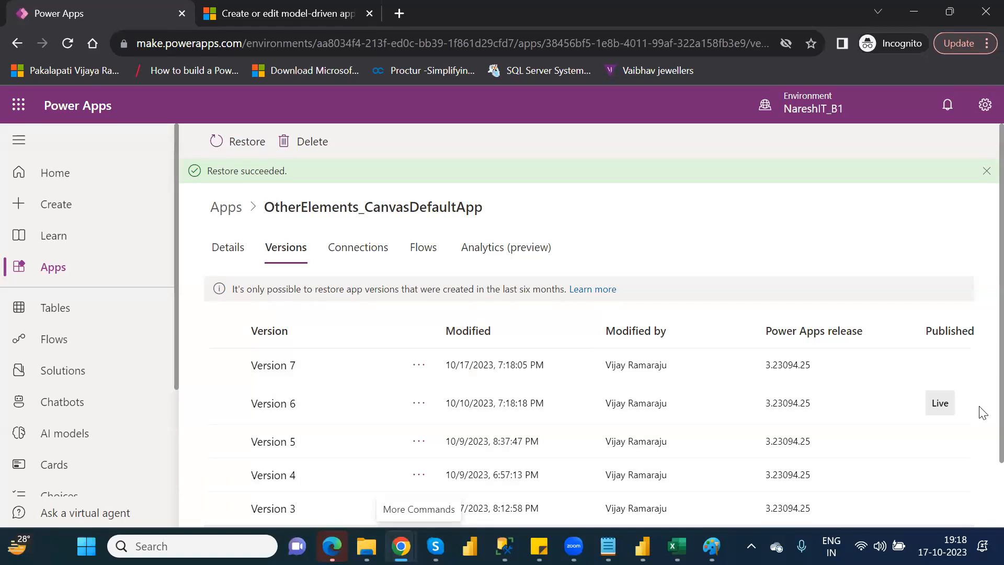
scroll(982, 423, down, 2)
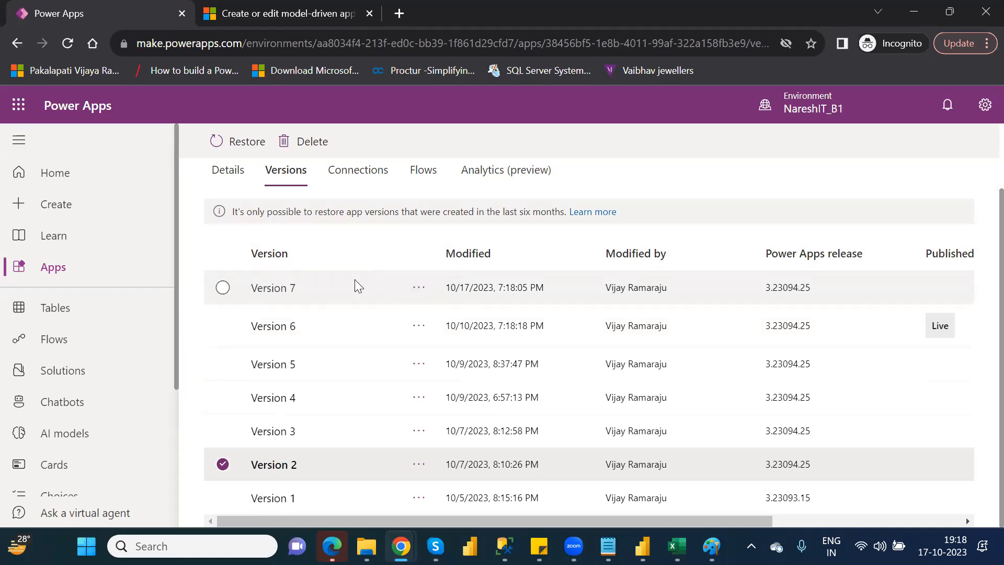
click(222, 288)
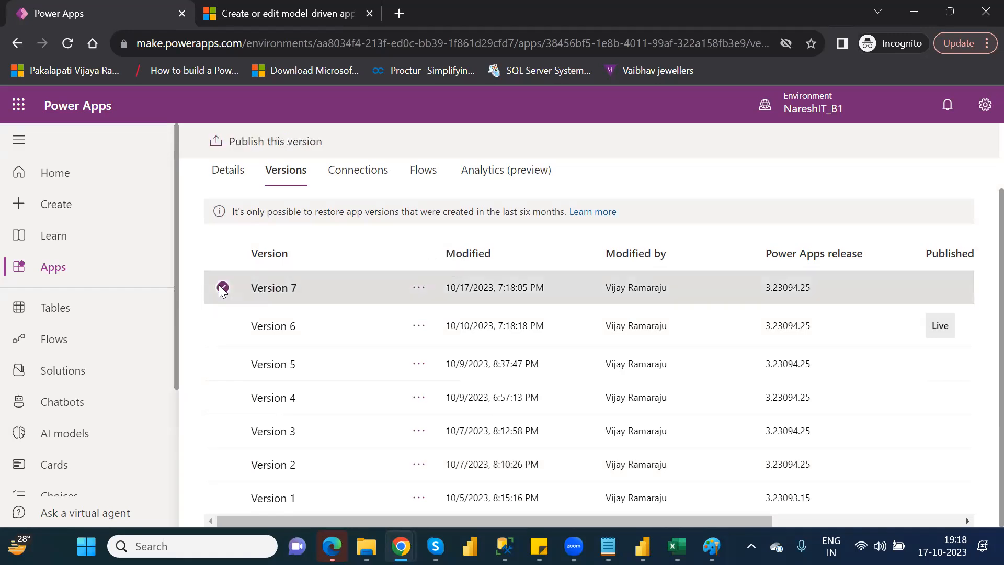
click(419, 288)
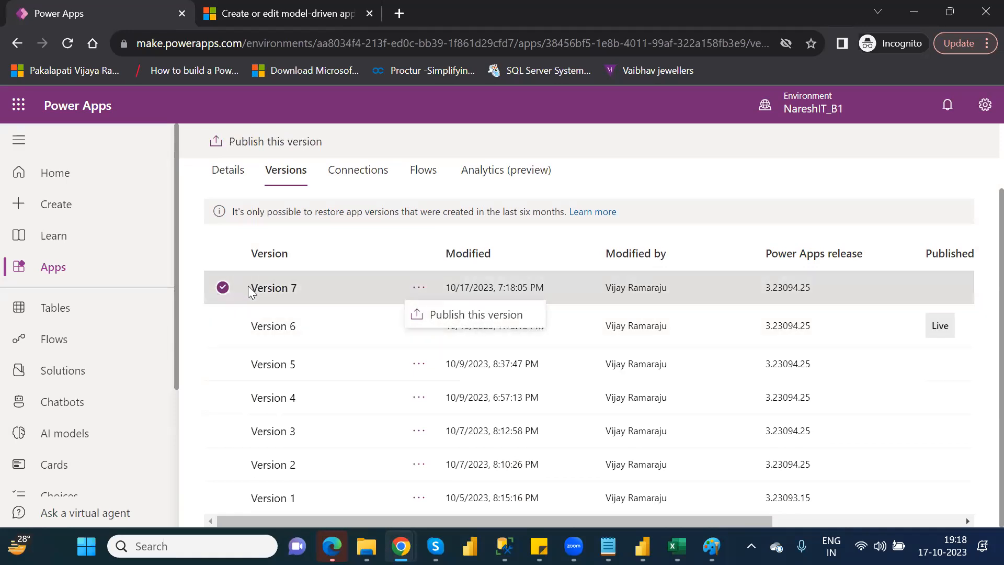
click(453, 315)
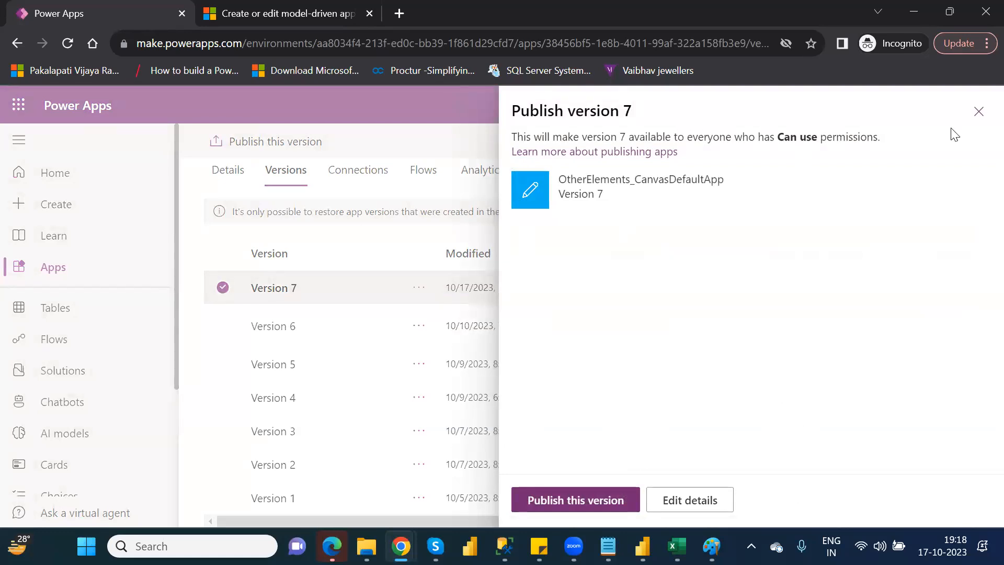
click(978, 111)
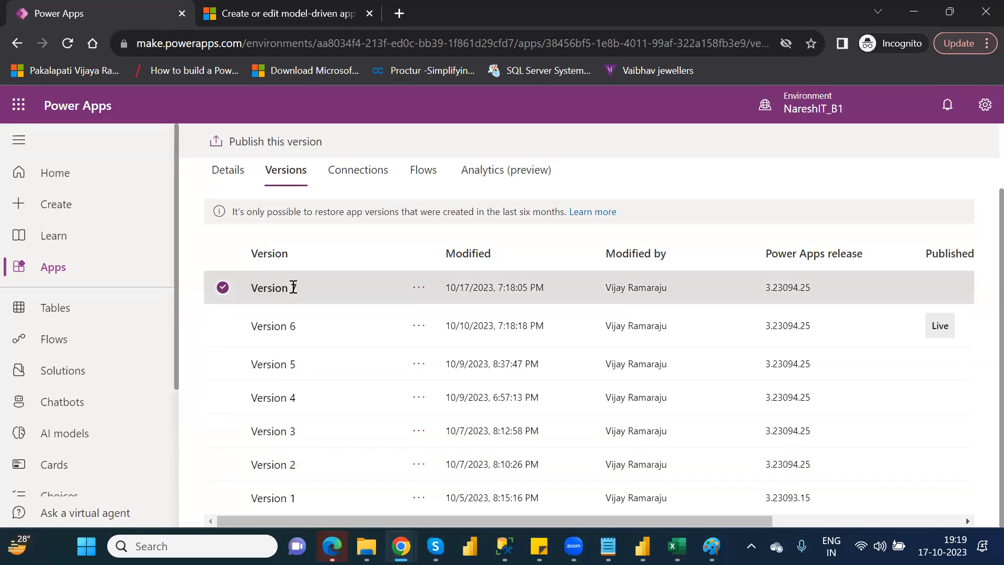
Publish version 7 of OtherElements_CanvasDefaultApp.
click(413, 290)
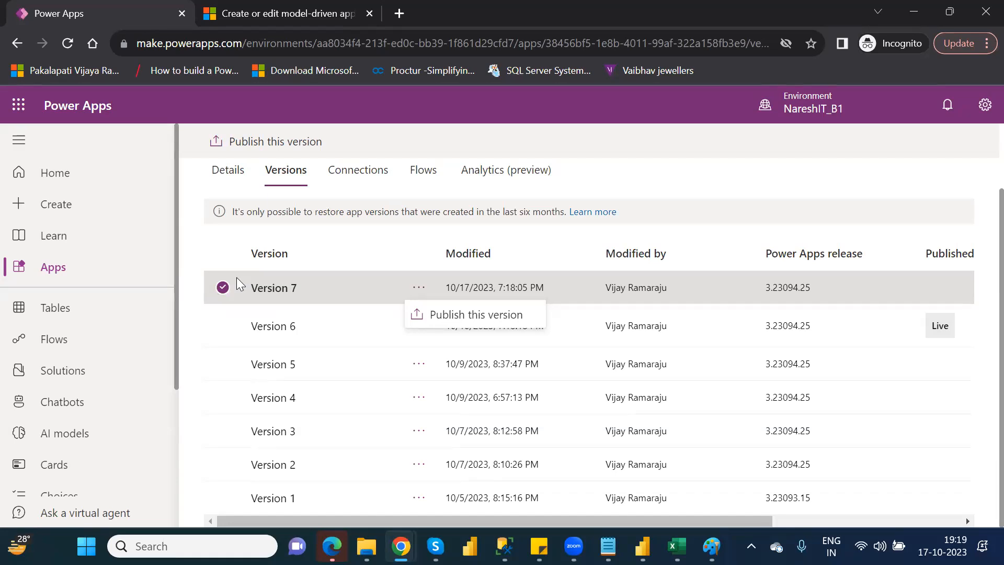
click(485, 321)
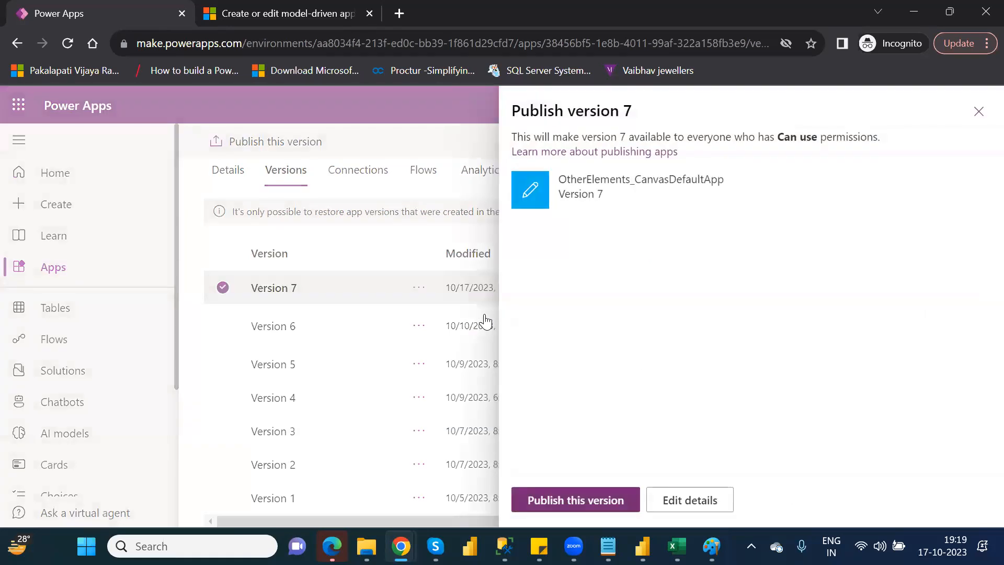
click(584, 501)
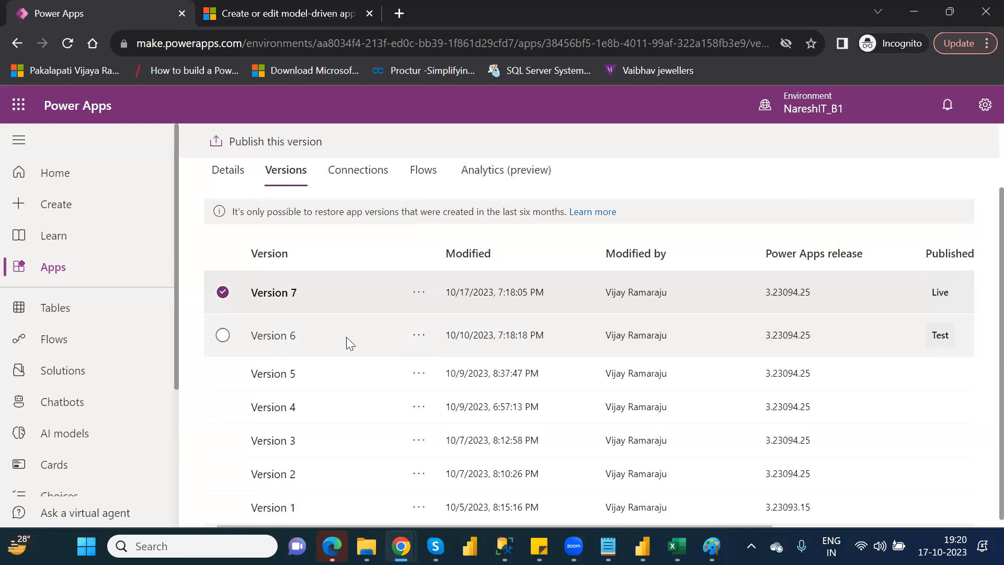
Restore version 6 of OtherElements_CanvasDefaultApp and publish the restored copy, version 8.
click(418, 335)
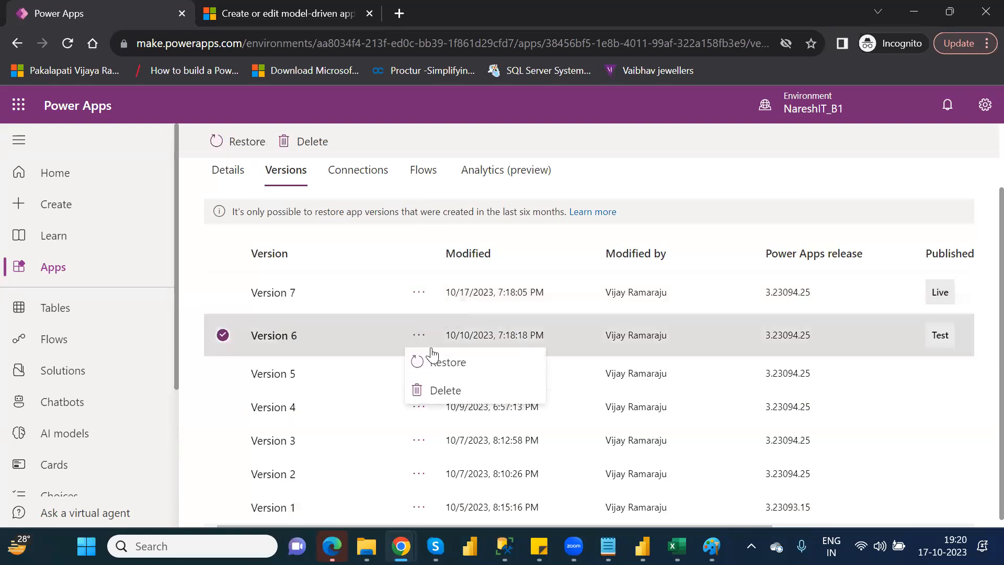
click(463, 363)
click(489, 335)
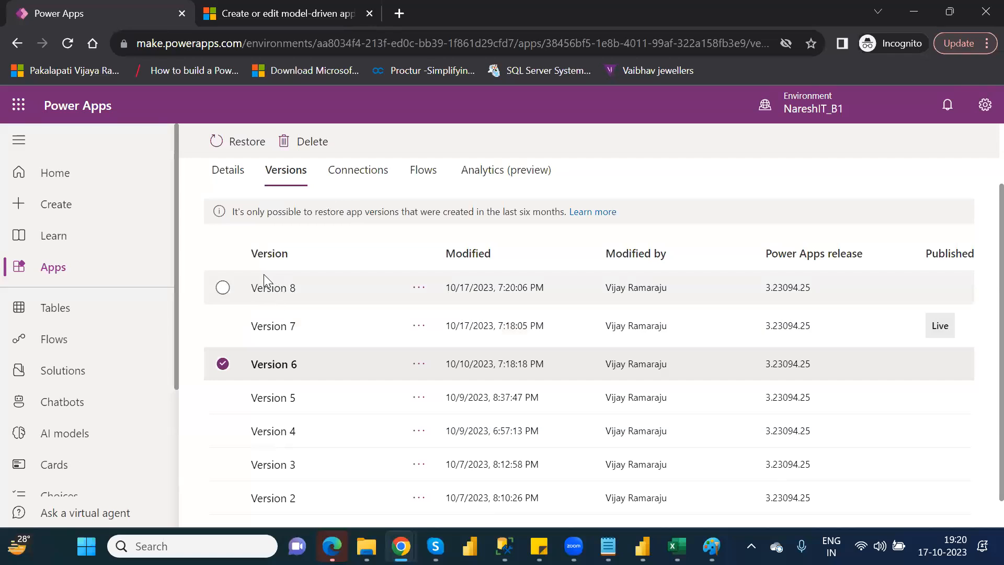
click(417, 294)
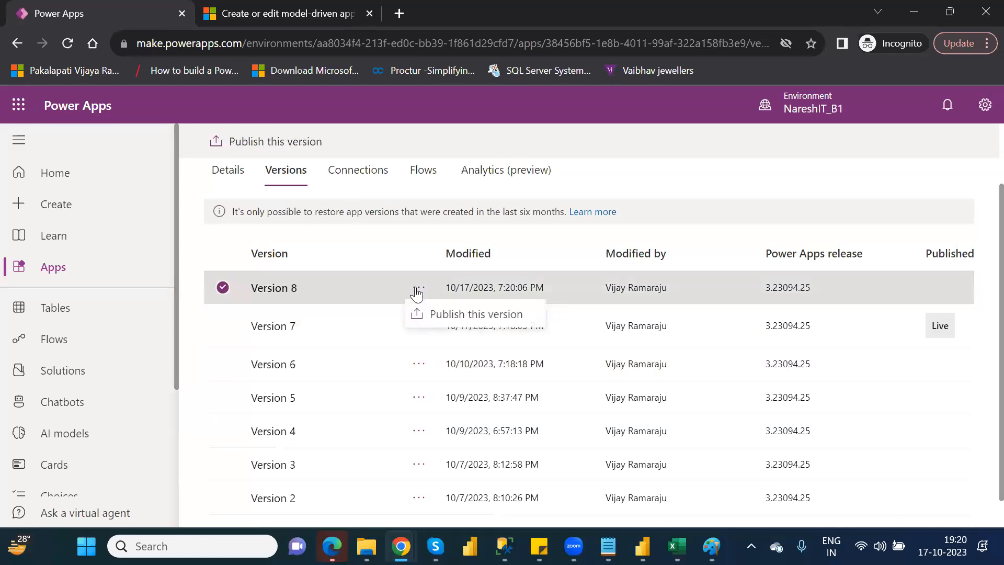
click(458, 315)
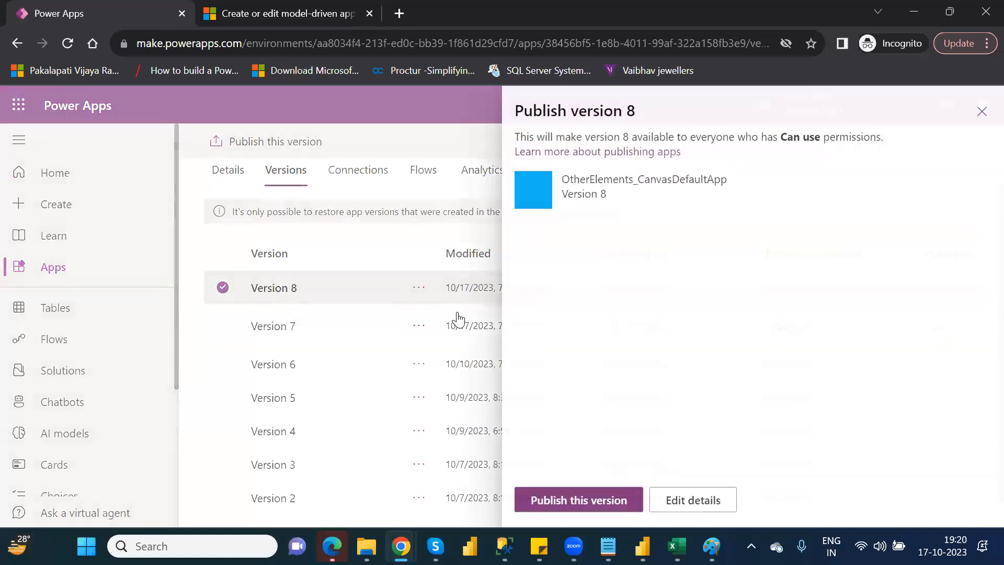
click(566, 498)
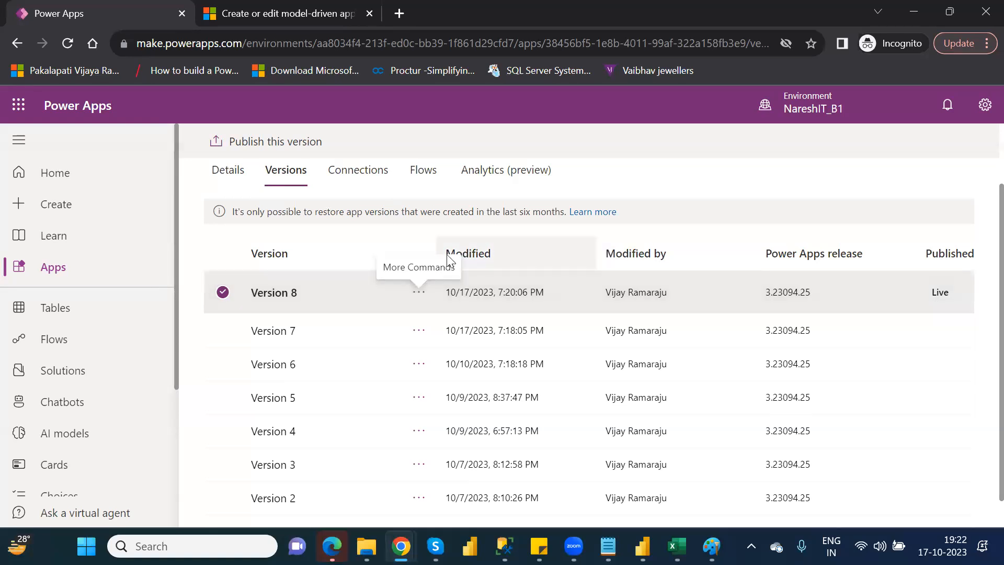
Check the commands offered for versions 8 and 6, and review the app's connections, flows and details.
click(419, 296)
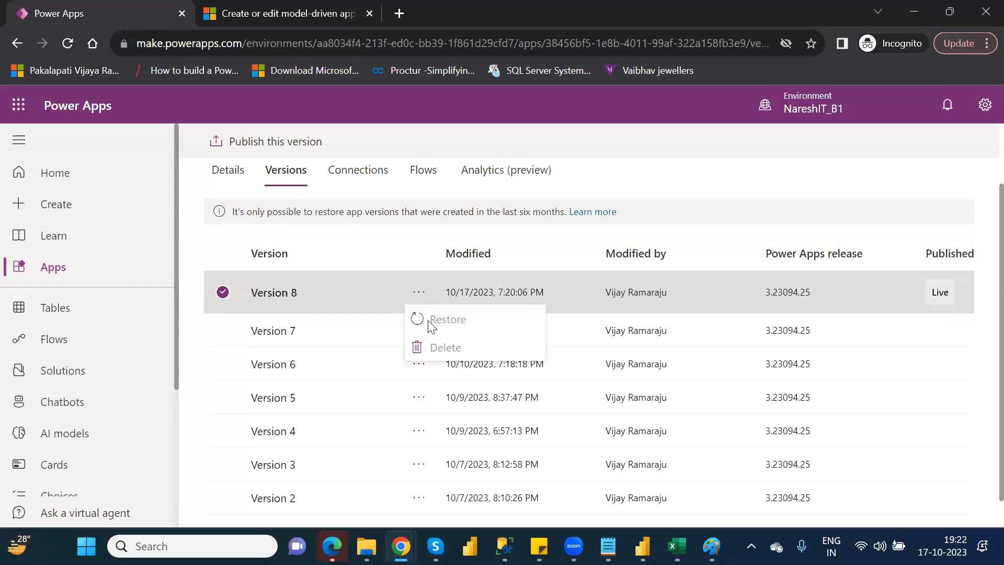
click(414, 372)
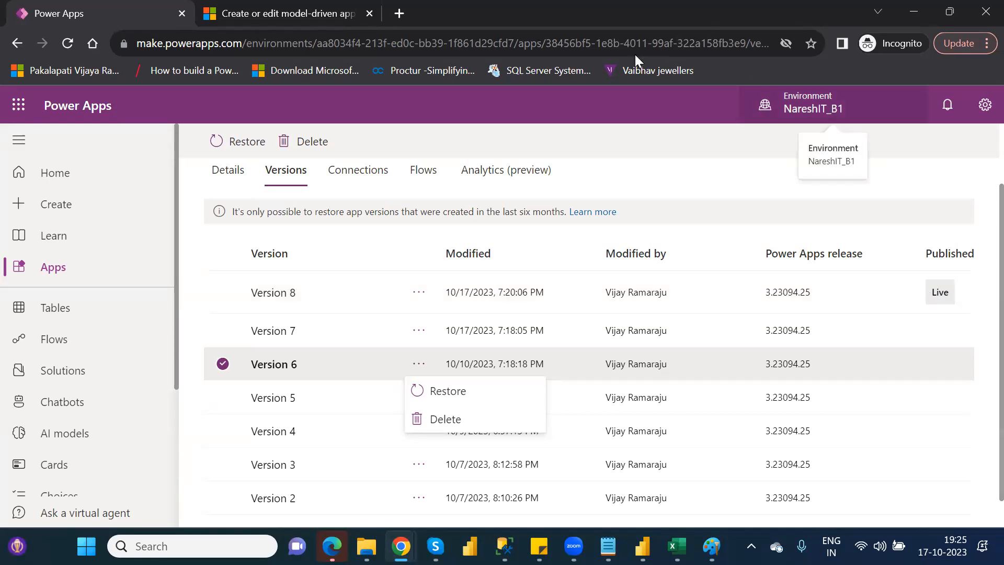
click(363, 173)
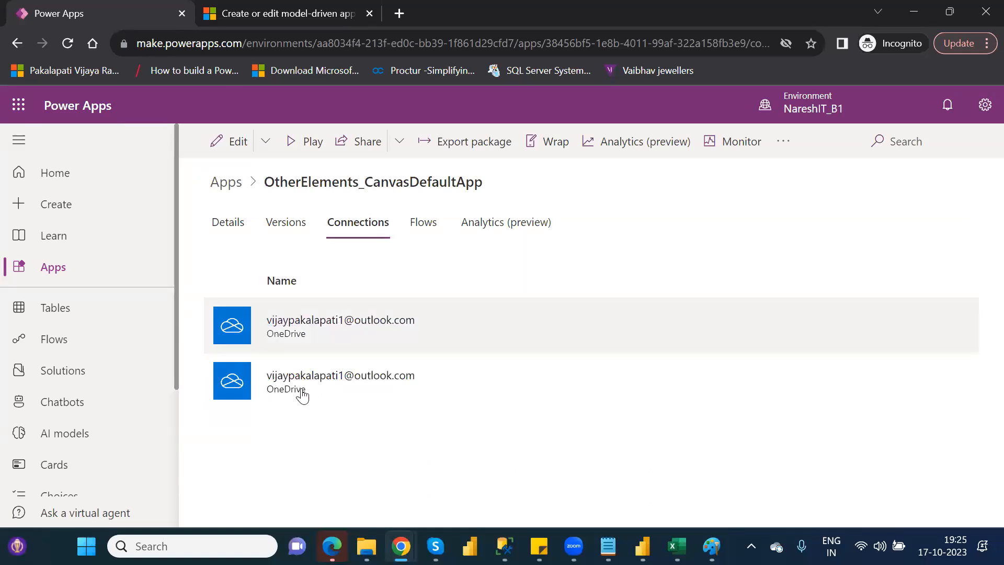
click(428, 221)
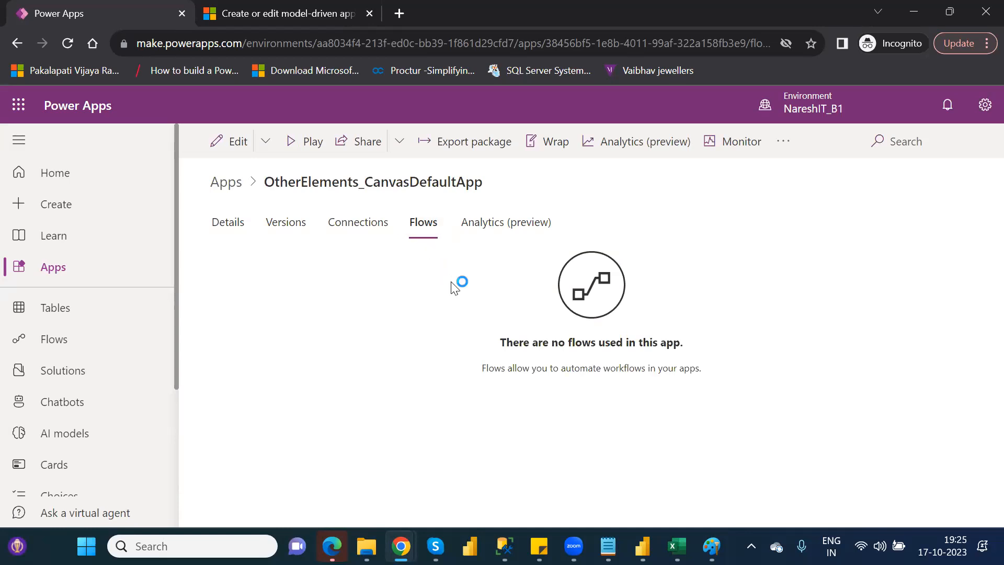
click(228, 233)
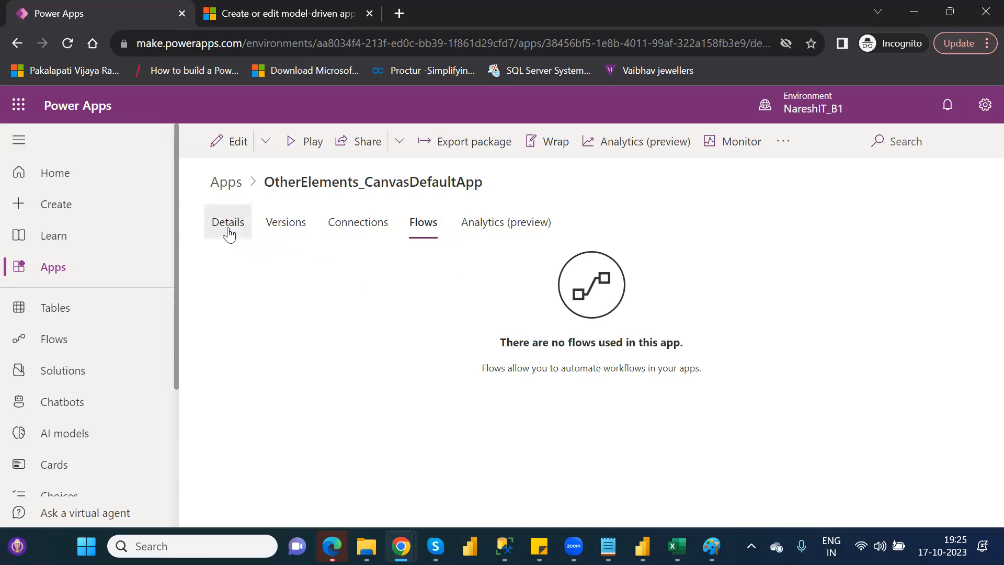
Return to the list of apps and reopen the version history of OtherElements_CanvasDefaultApp.
click(78, 270)
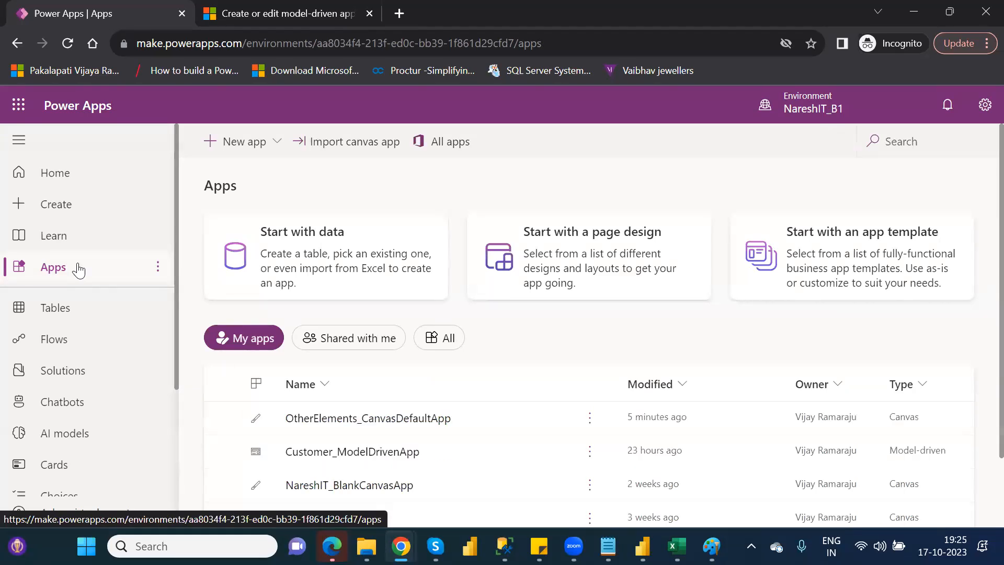
click(588, 420)
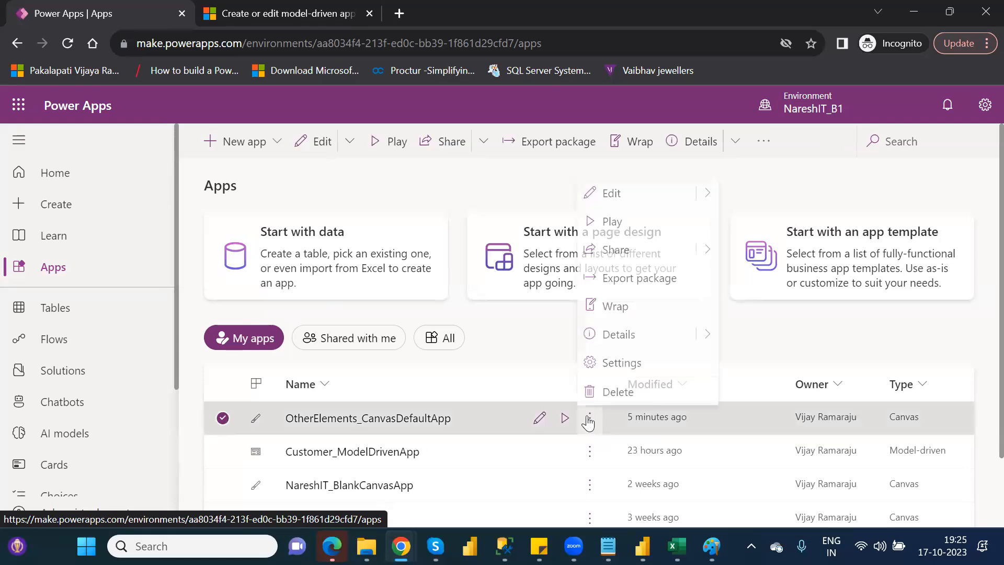
click(632, 339)
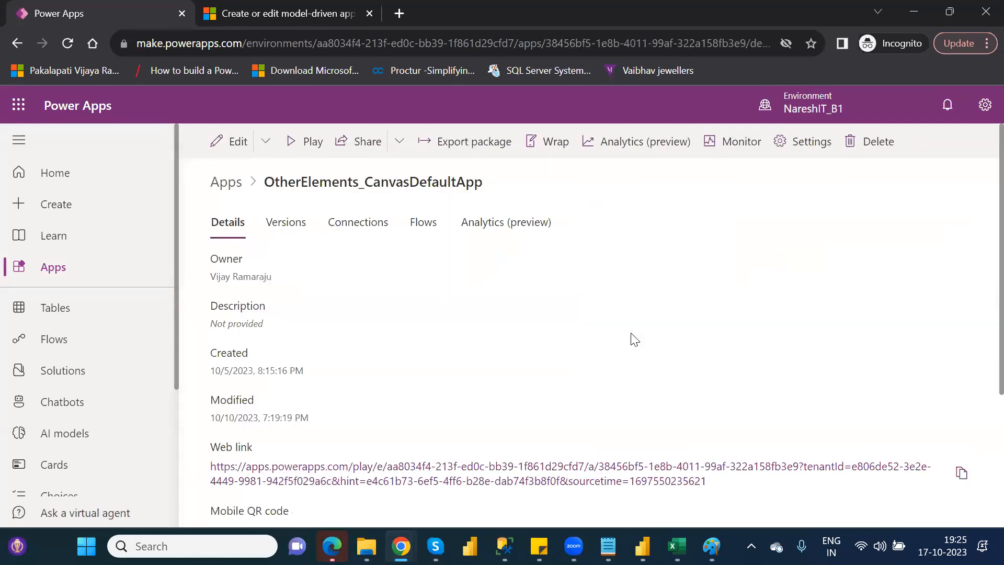
click(266, 225)
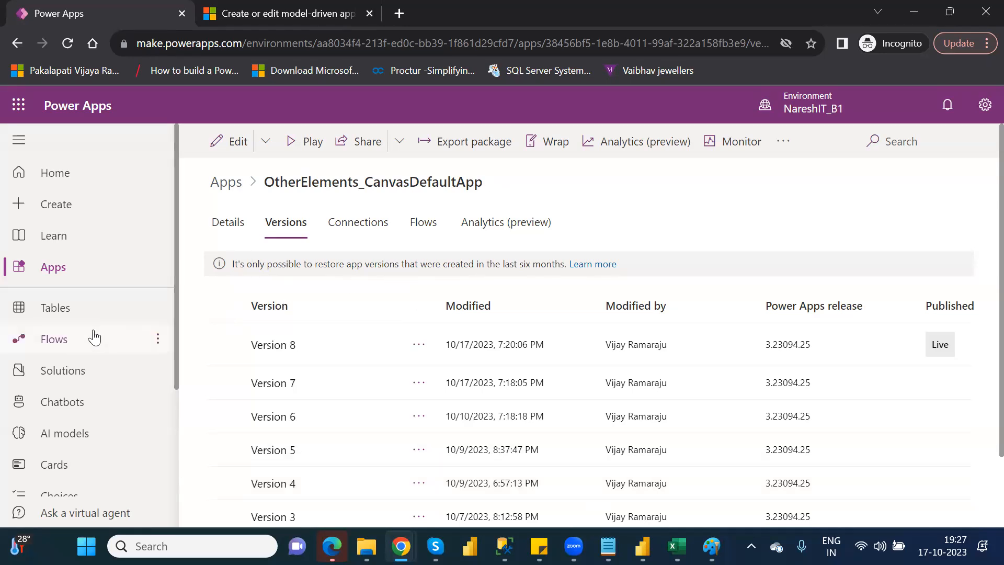
Open the list of solutions, follow the notice about moved publishers to the Discover page, and go back to the solutions.
click(82, 370)
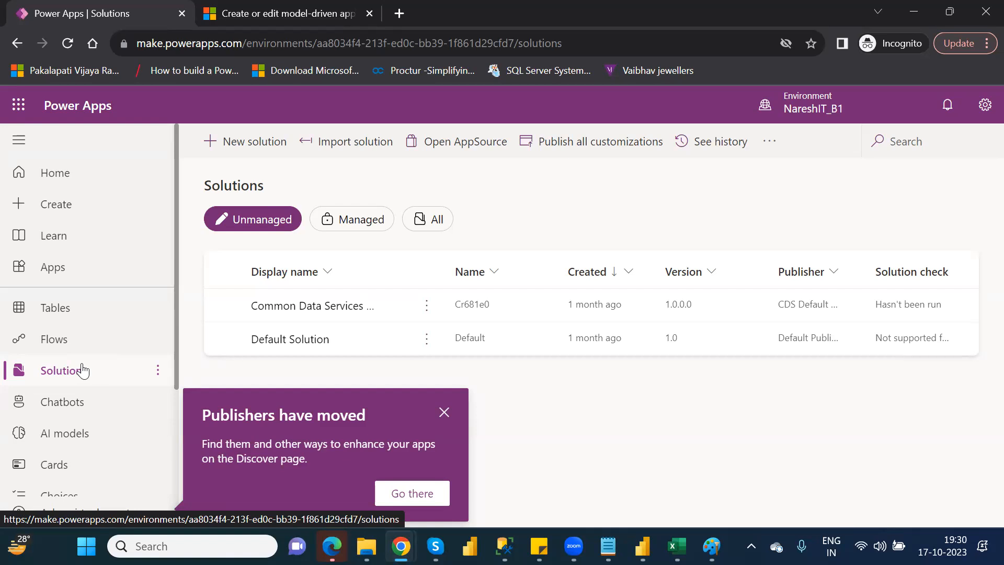
click(445, 501)
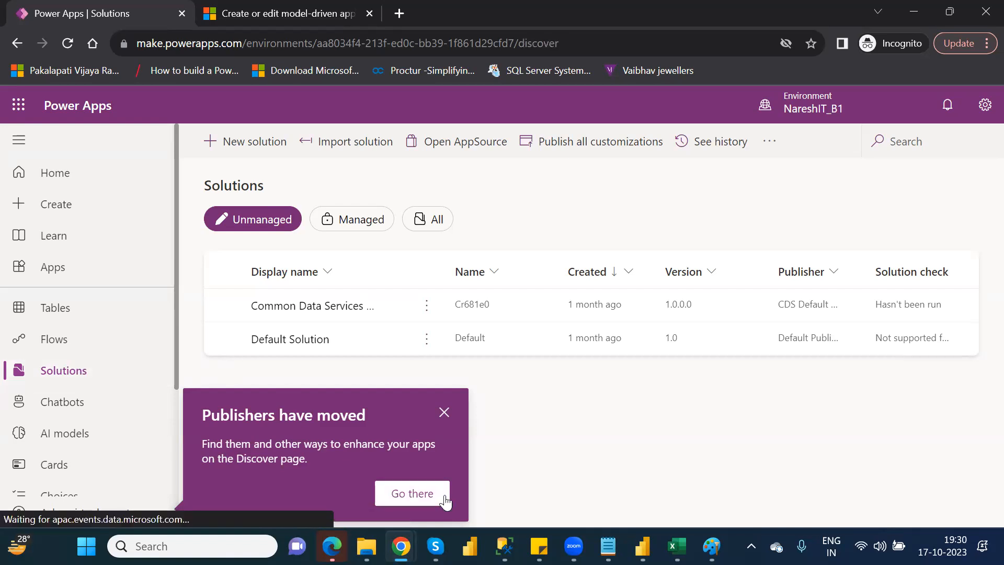
click(83, 372)
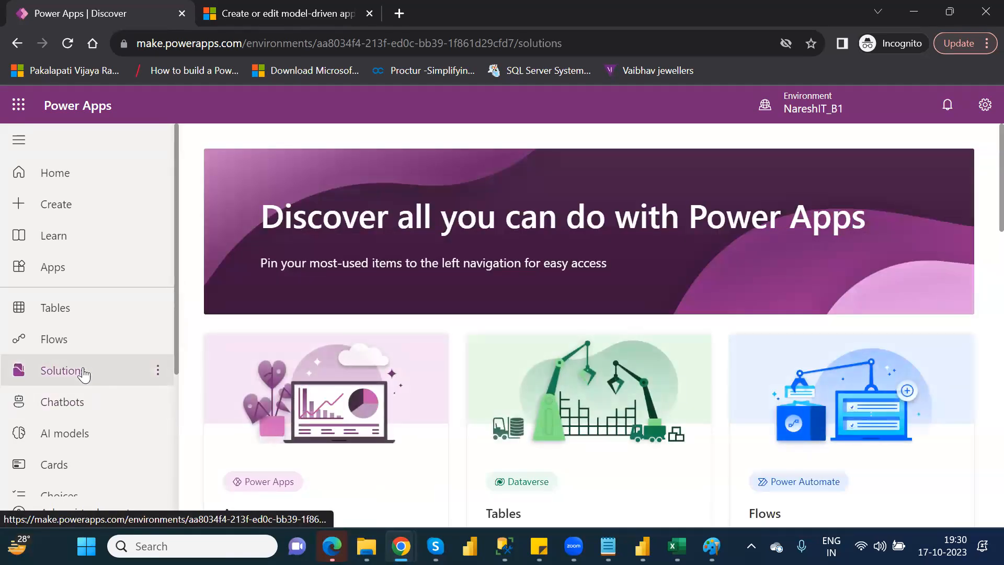
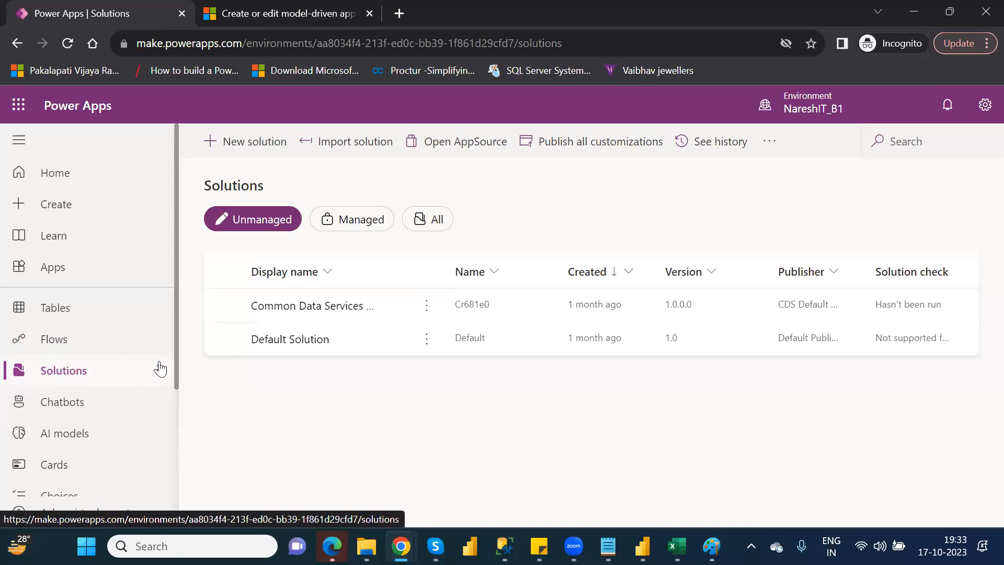
Review the extra items that can be pinned to the site navigation, and close the list.
drag(177, 362, 183, 471)
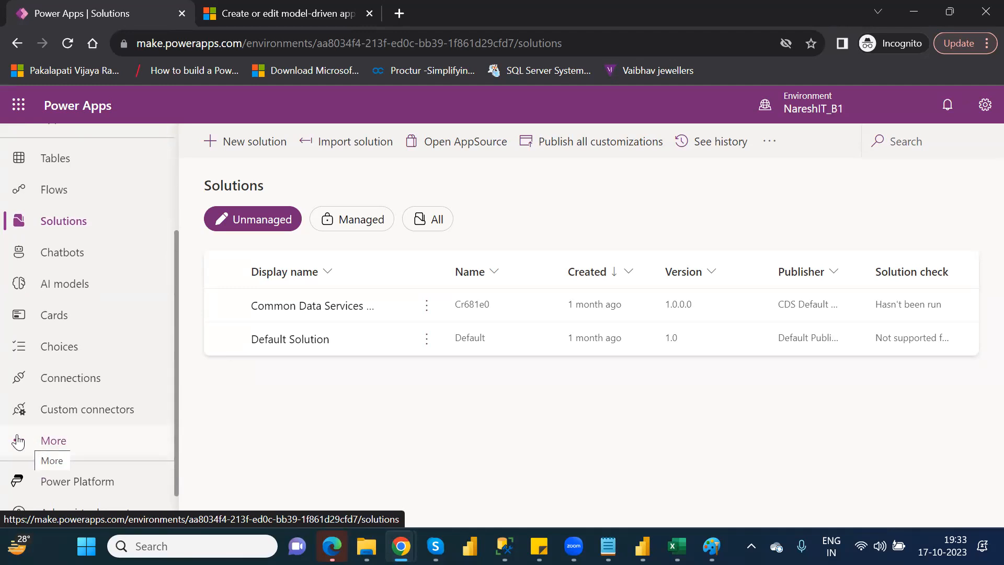
click(58, 443)
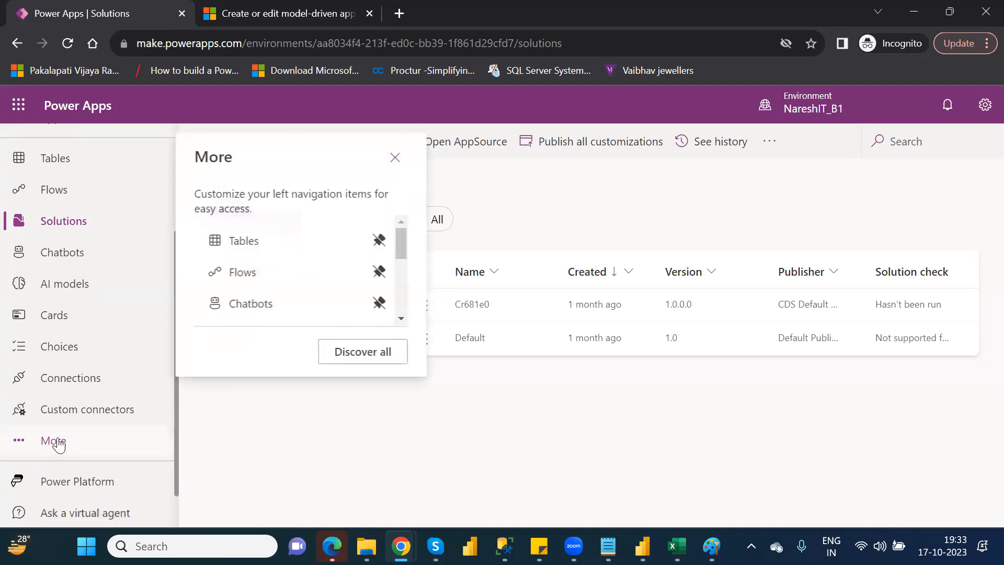
drag(401, 242, 403, 279)
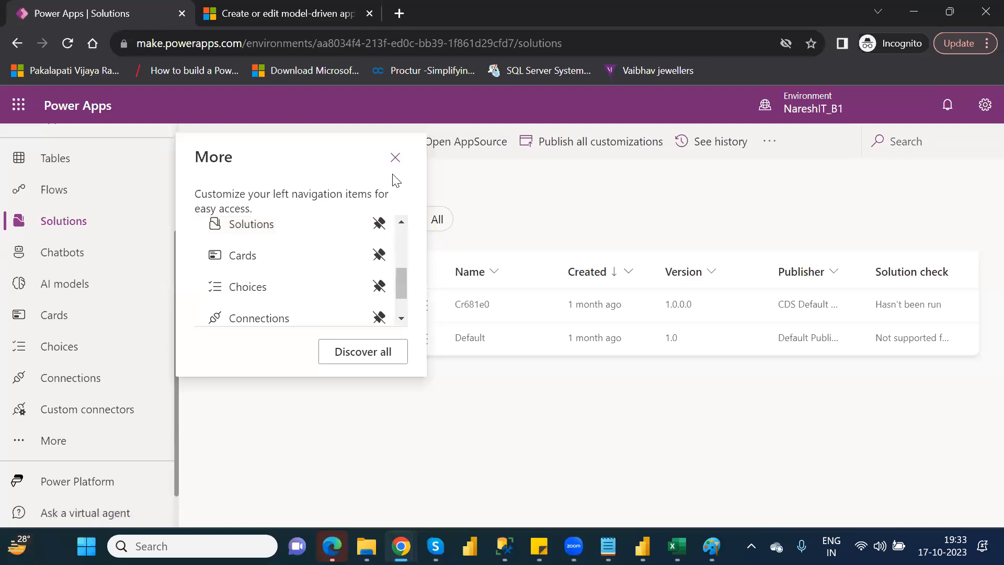
click(395, 159)
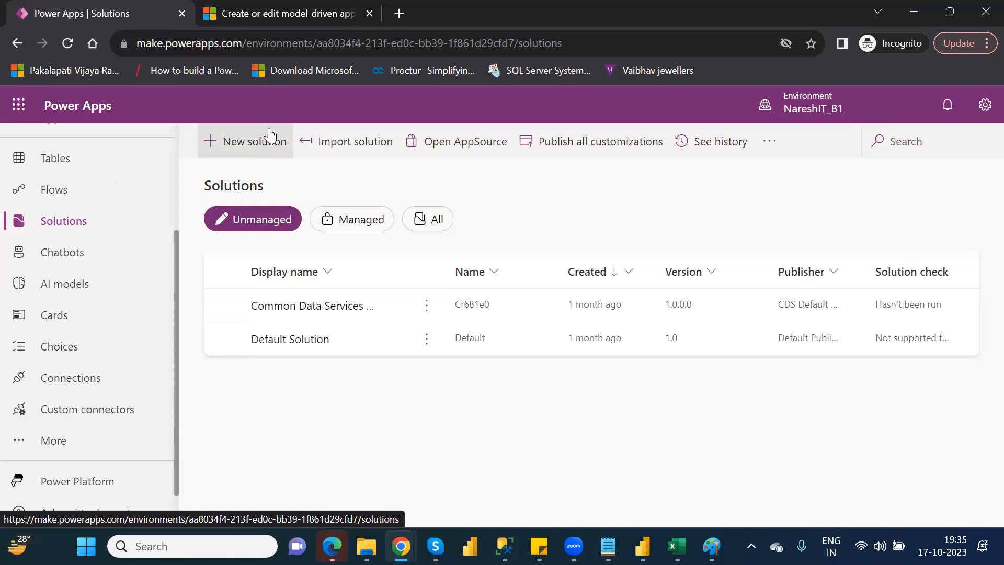
click(235, 151)
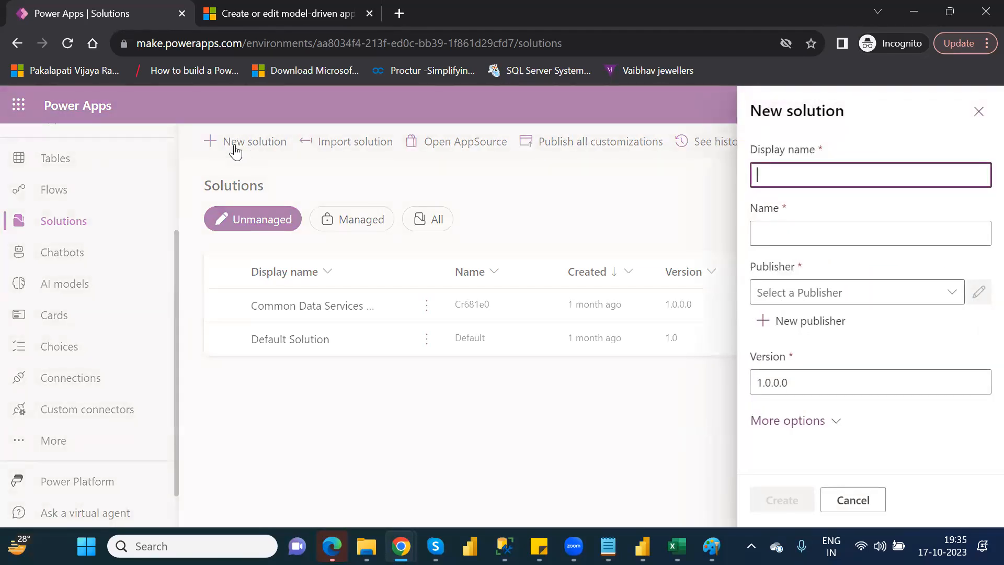
click(832, 178)
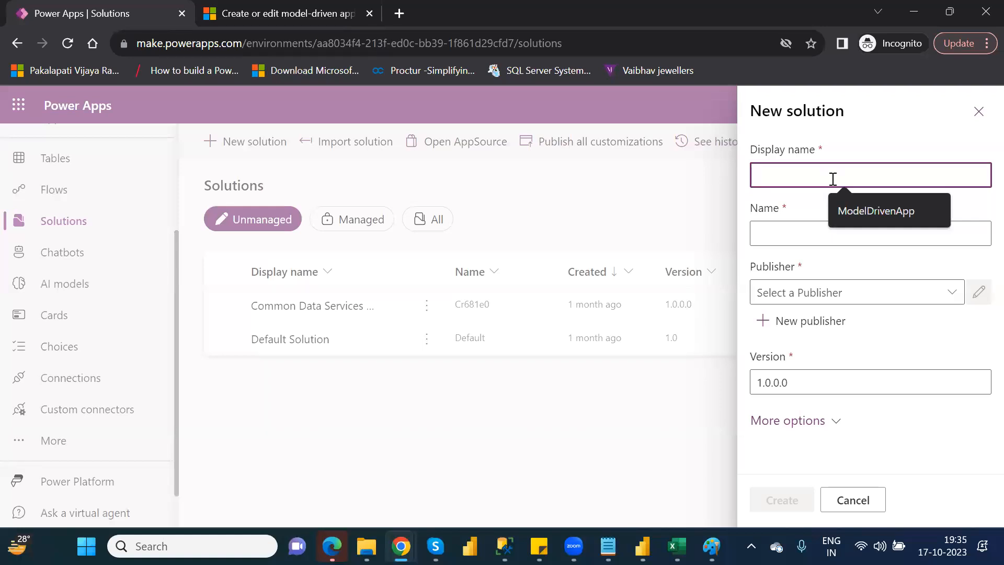
text(Naresh)
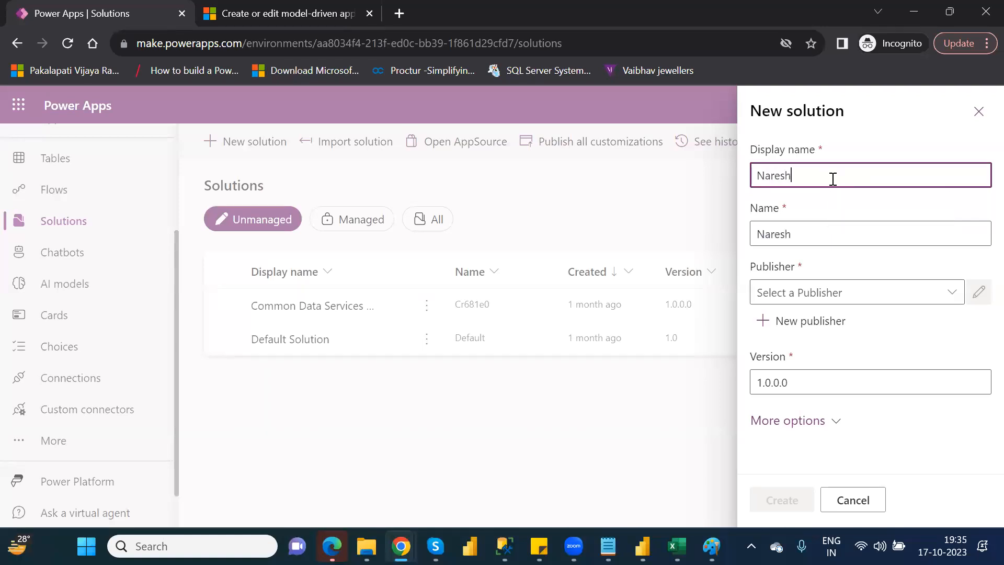
text(IT_P1)
double_click(764, 176)
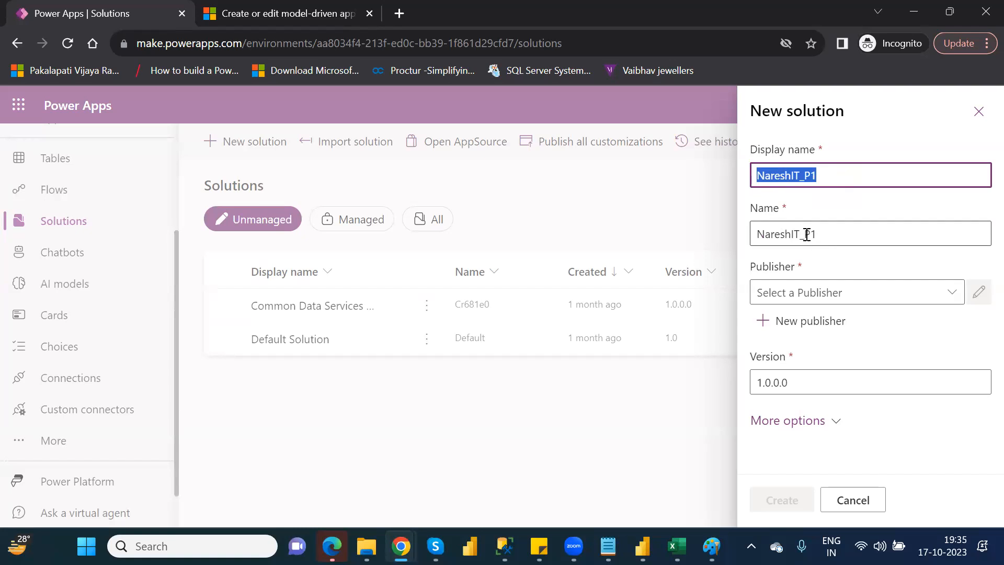
click(952, 293)
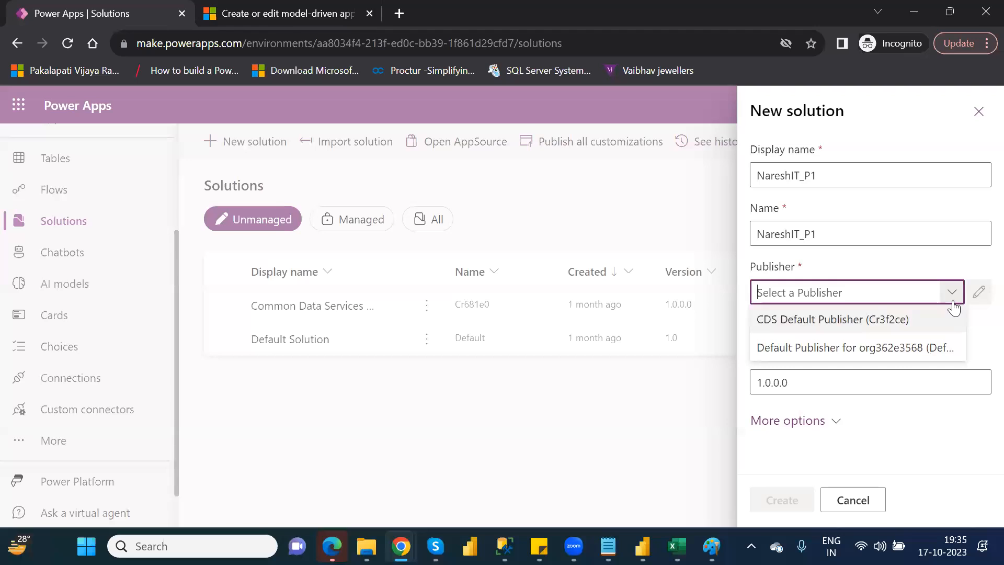
click(952, 292)
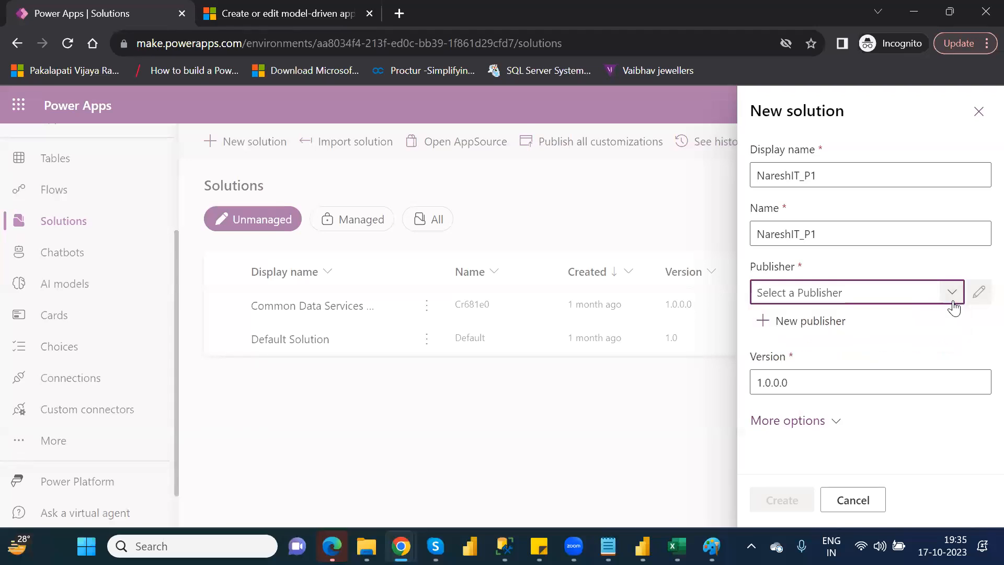
click(818, 321)
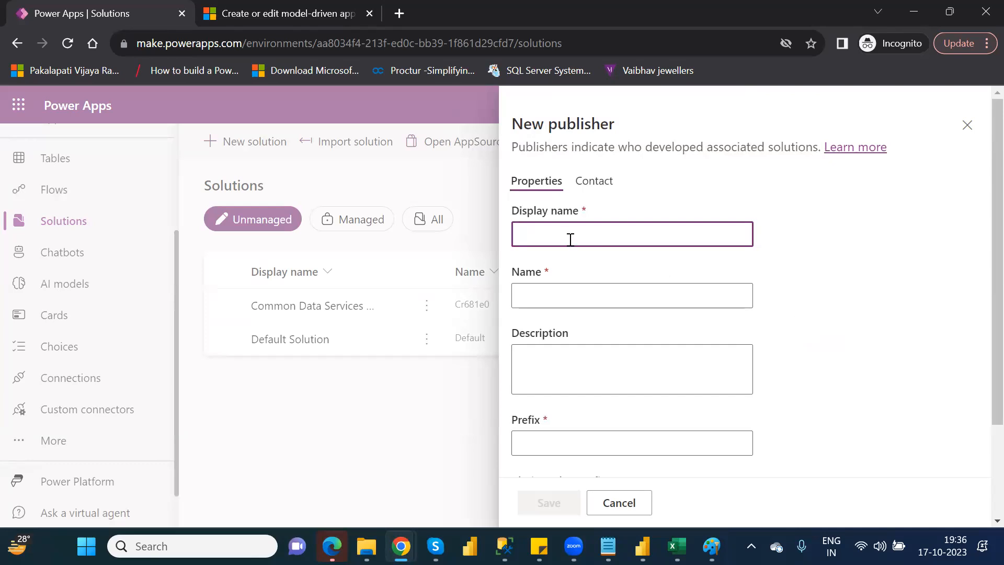
text(N_P1)
double_click(548, 235)
key(ctrl+c)
click(558, 295)
key(ctrl+v)
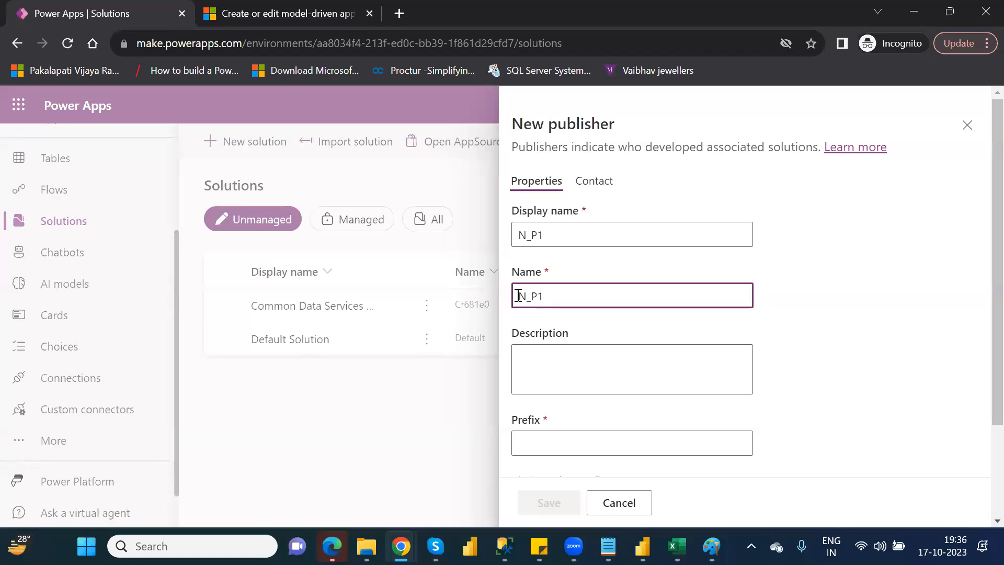
click(529, 235)
key(BackSpace)
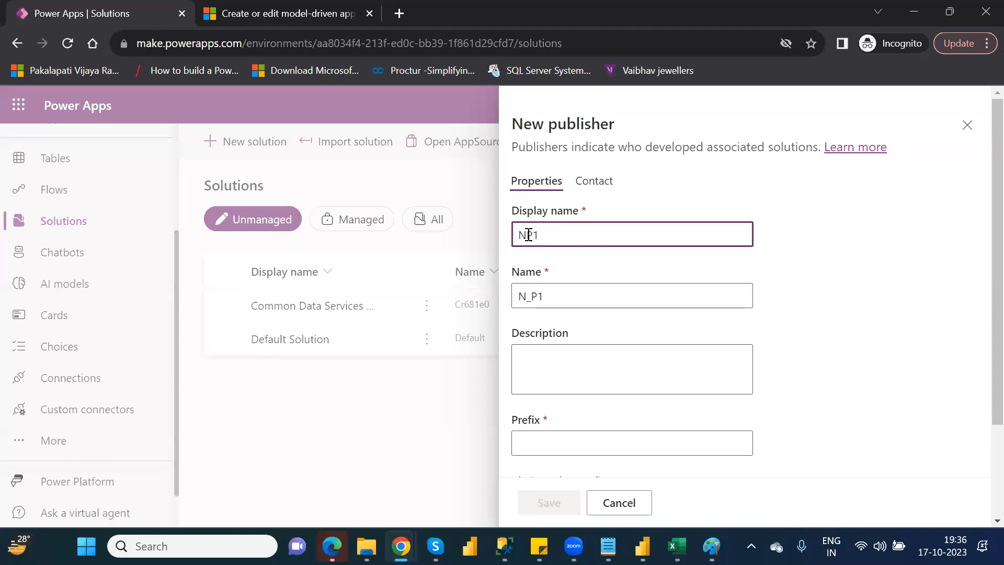
click(532, 297)
key(BackSpace)
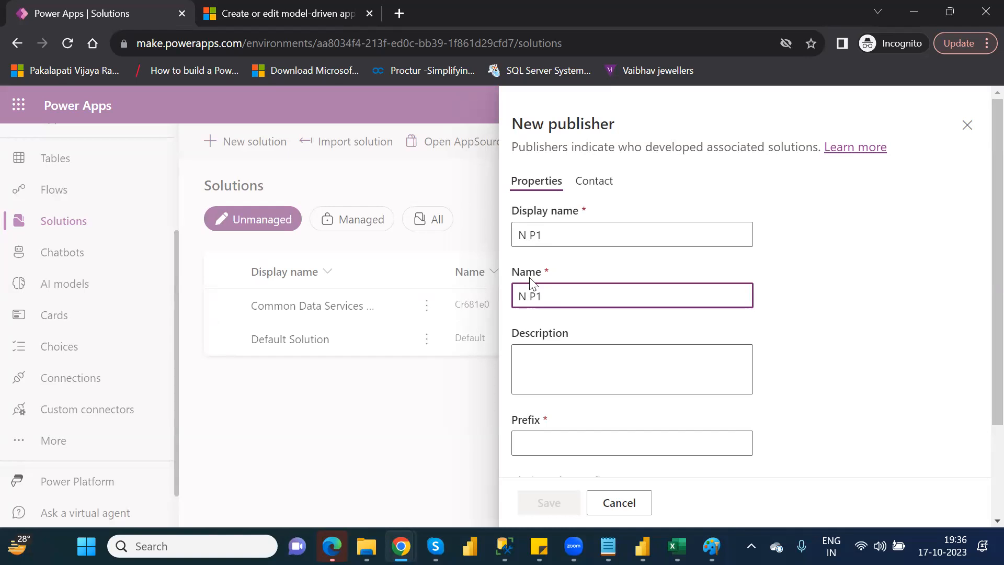
click(530, 235)
key(BackSpace)
text(_)
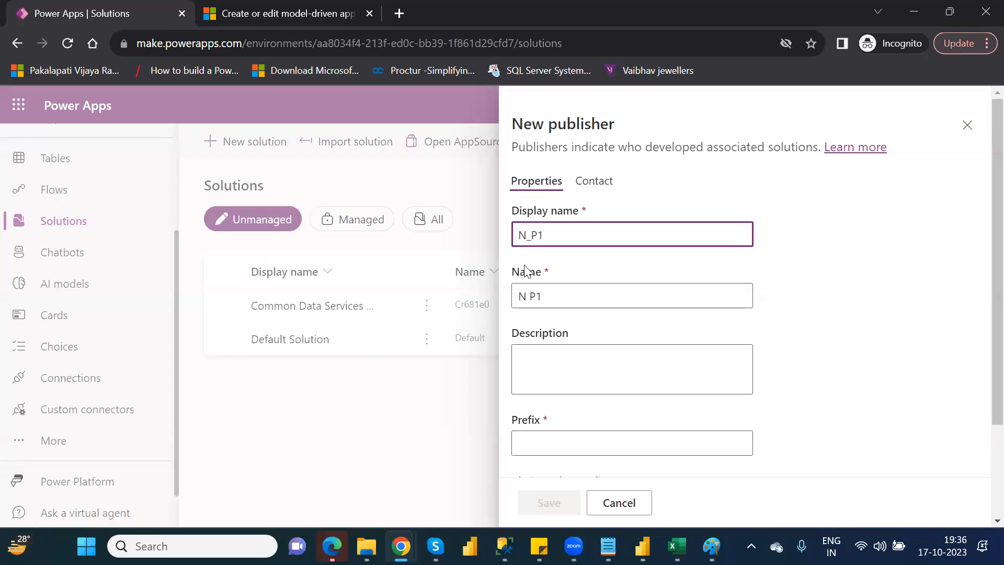
click(530, 298)
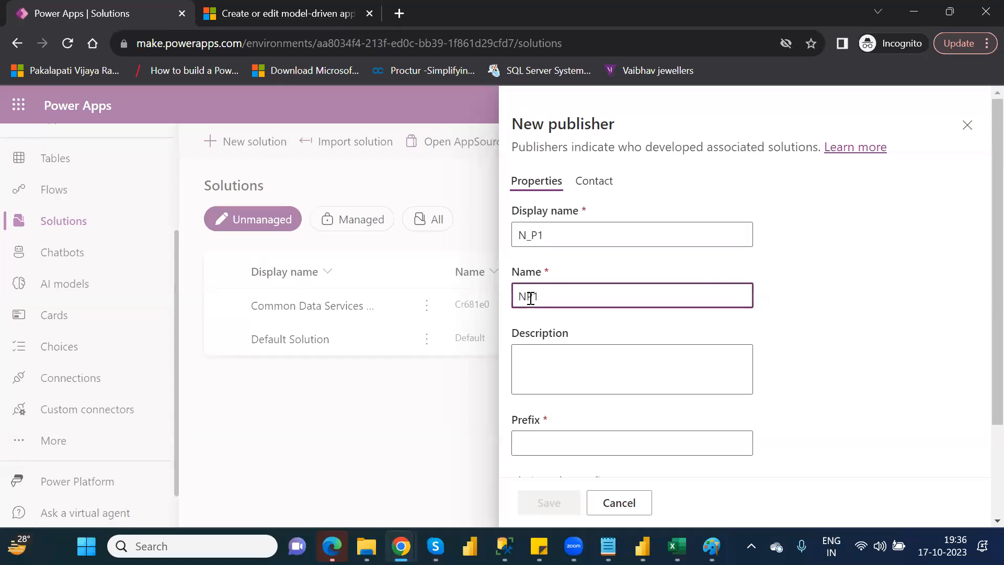
text(_)
scroll(983, 375, down, 1)
scroll(981, 418, down, 2)
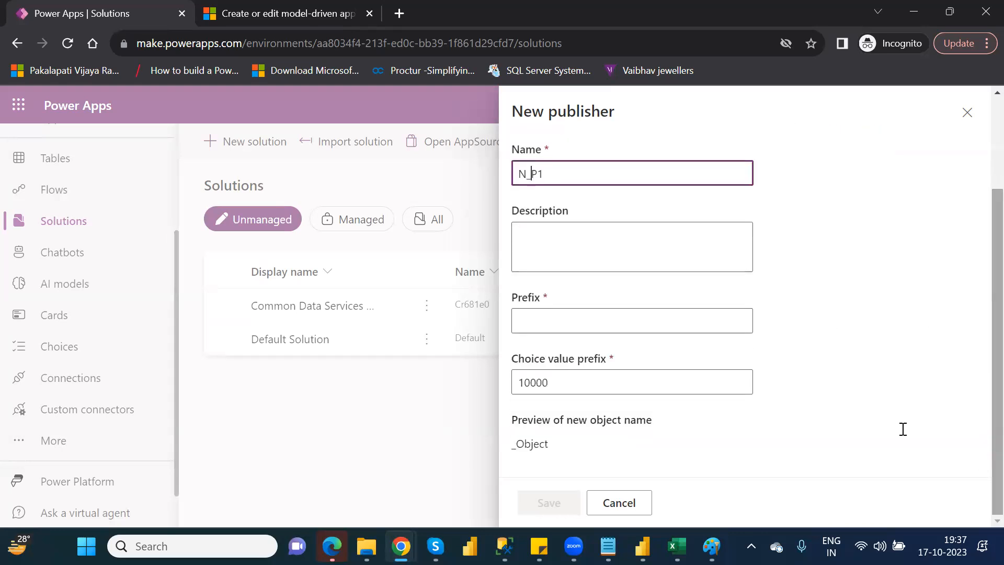
click(555, 319)
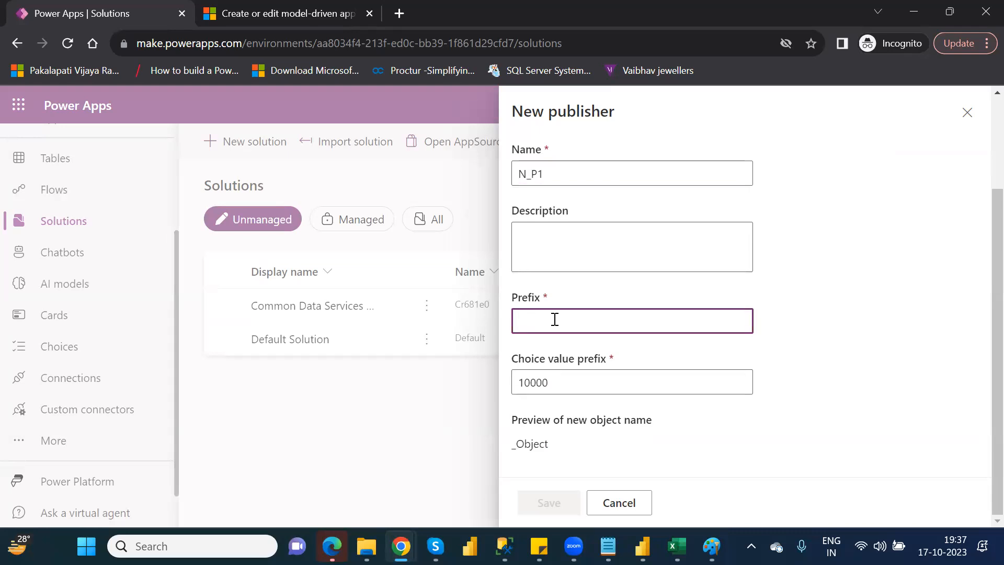
click(965, 114)
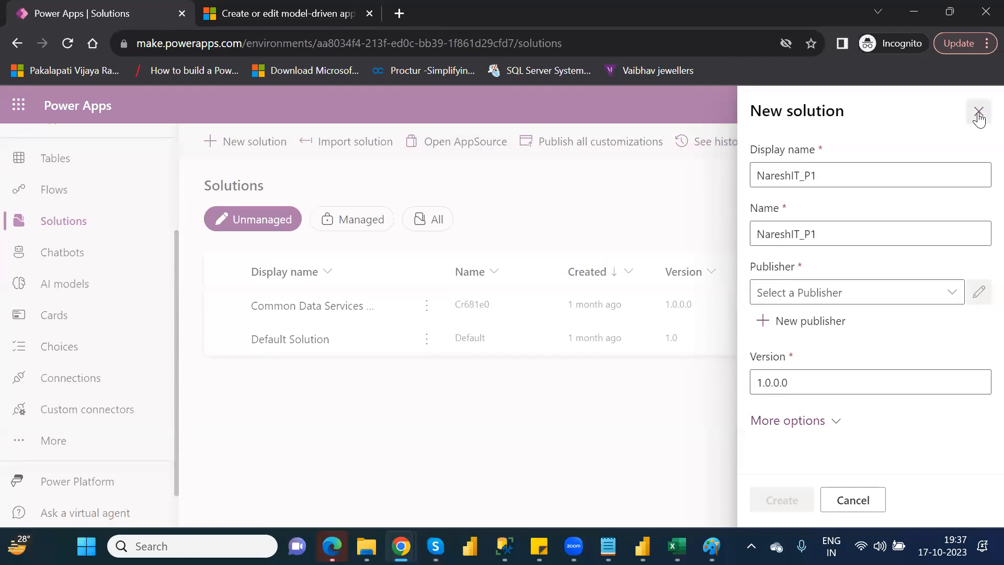
click(978, 114)
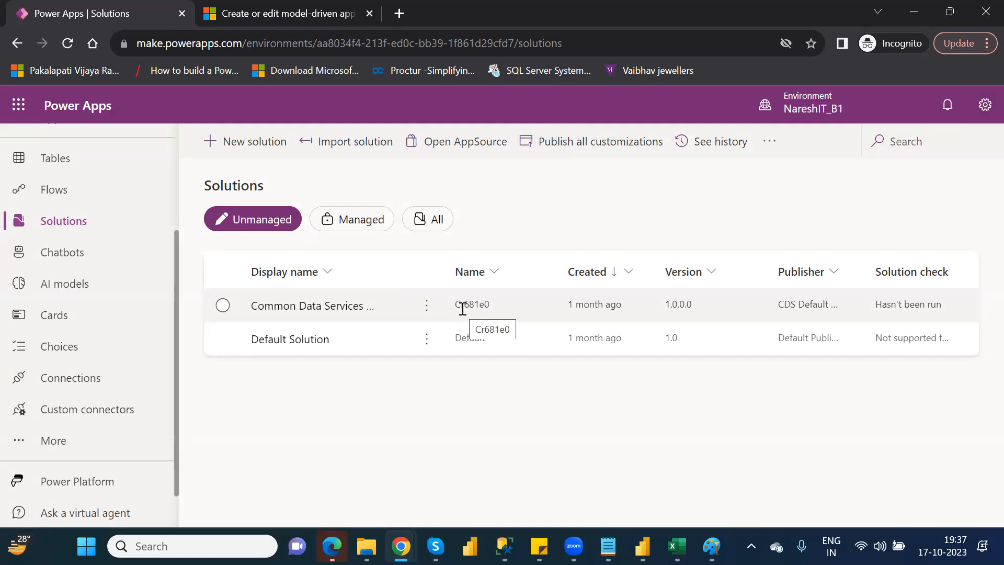
Start a new solution with the display name NareshIT_P1.
click(248, 152)
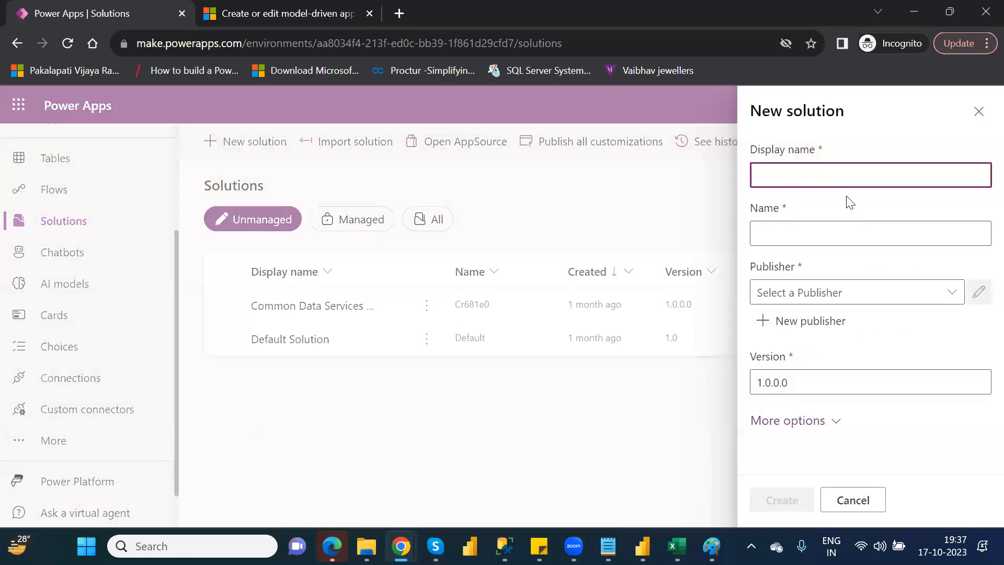
click(842, 179)
text(Nareshi)
text(T)
text(_P1)
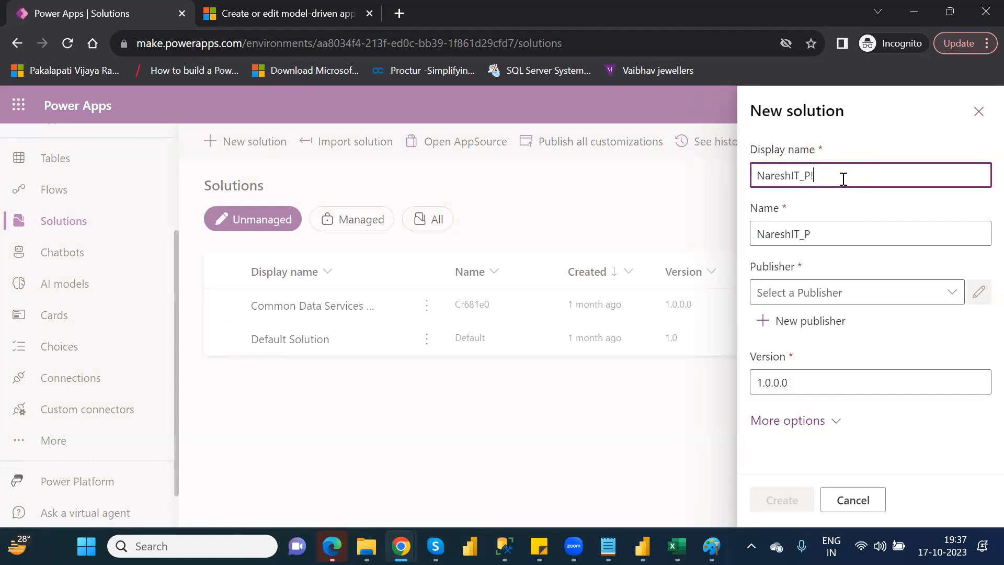
Start a new publisher for the solution, using N_P1 as both its display name and name.
click(816, 326)
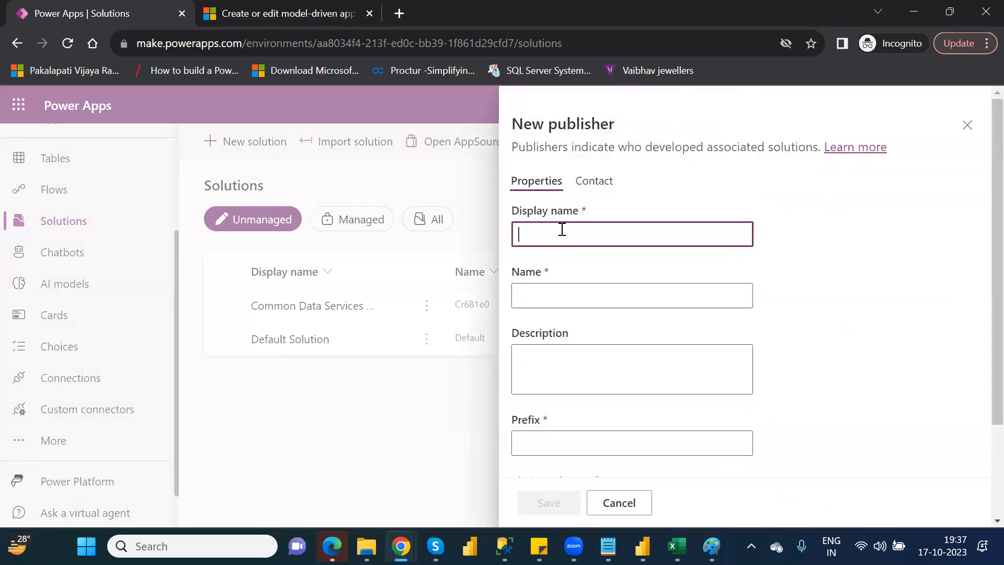
text(N_P)
double_click(552, 226)
key(ctrl+c)
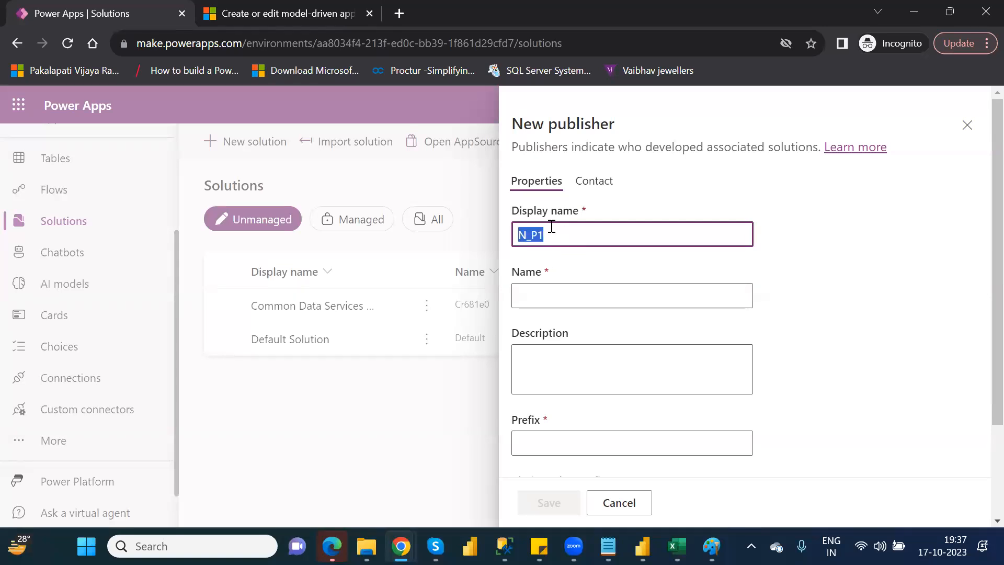
click(534, 297)
key(ctrl+v)
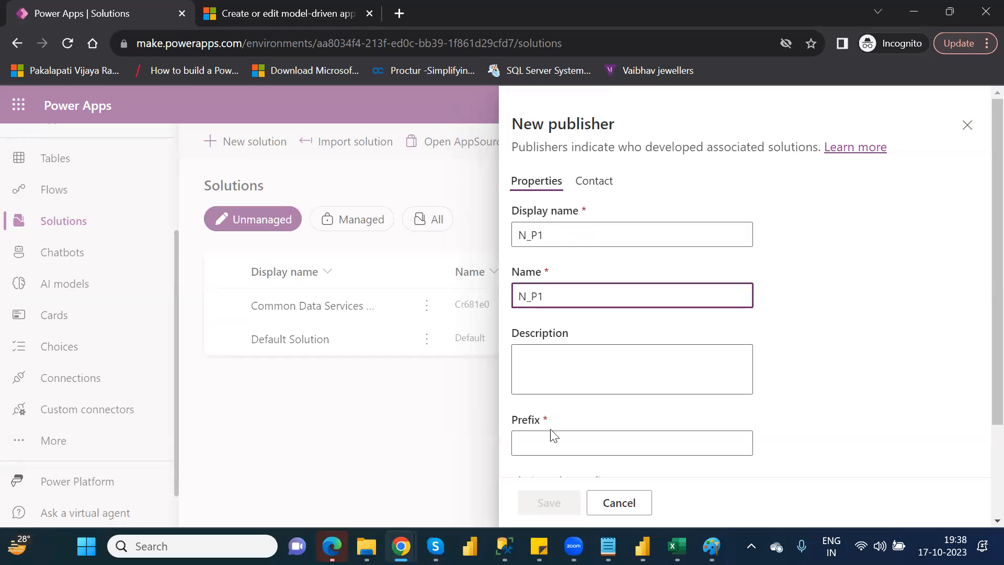
Set the publisher's prefix to np1 and save the publisher.
click(555, 448)
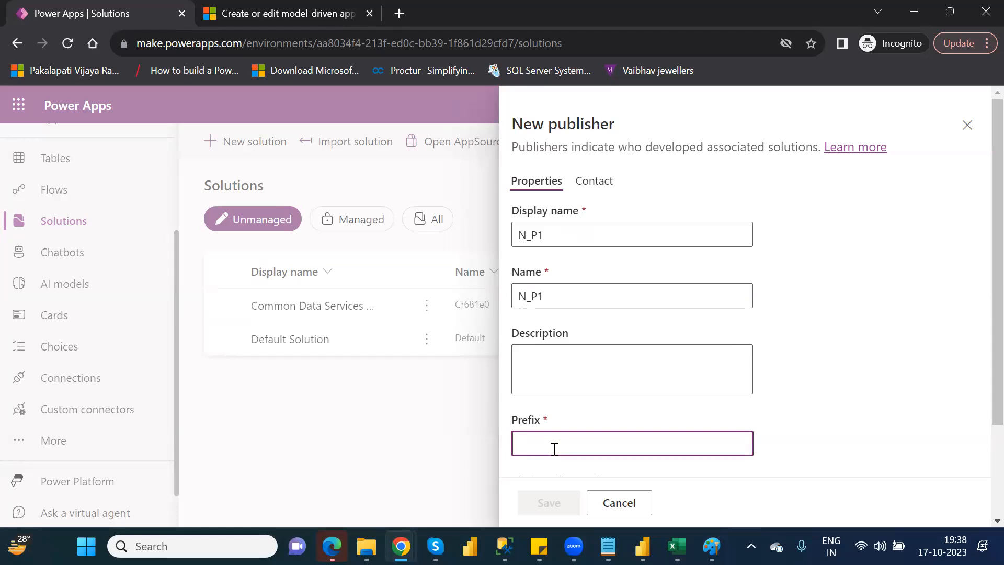
text(n)
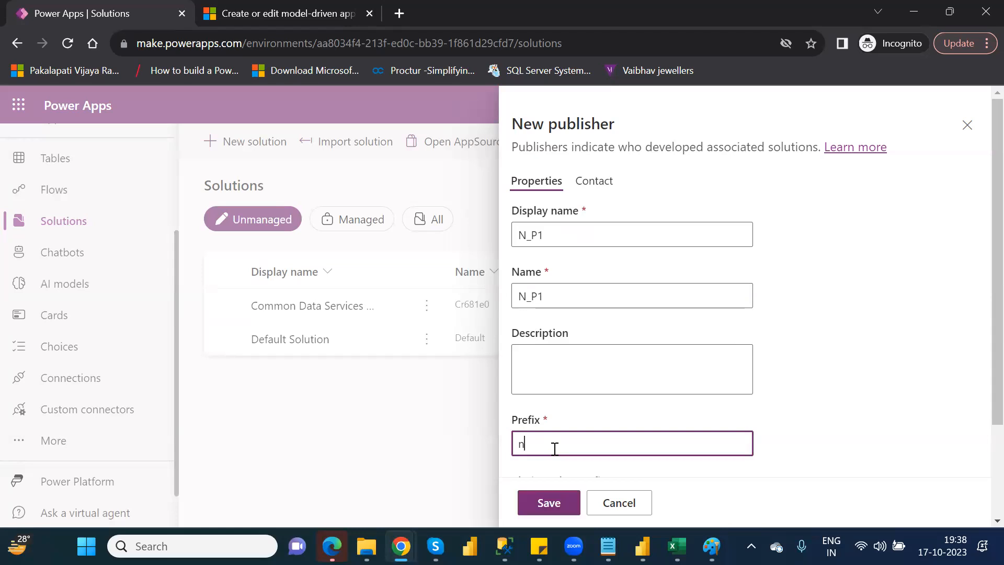
key(BackSpace)
text(n)
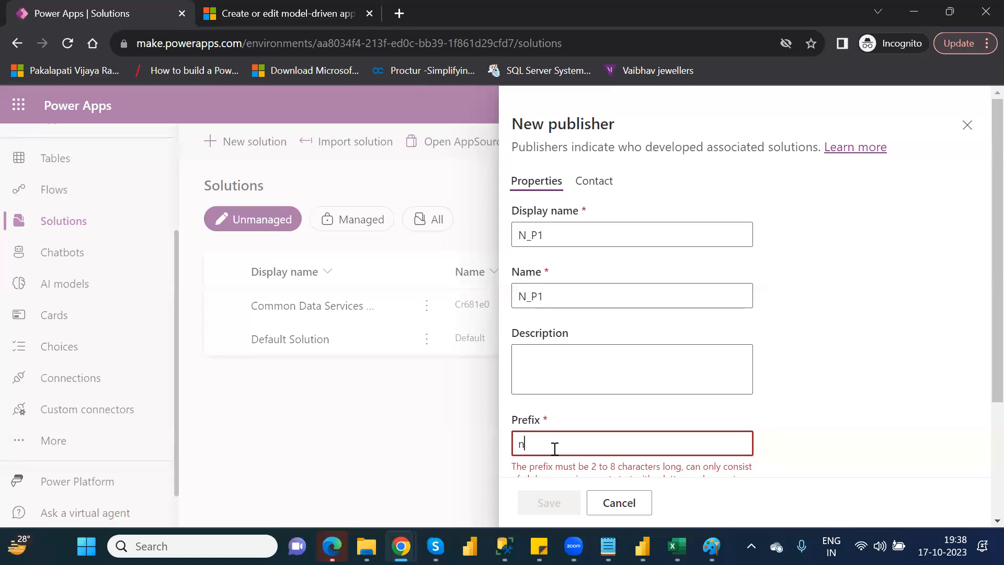
text(p1)
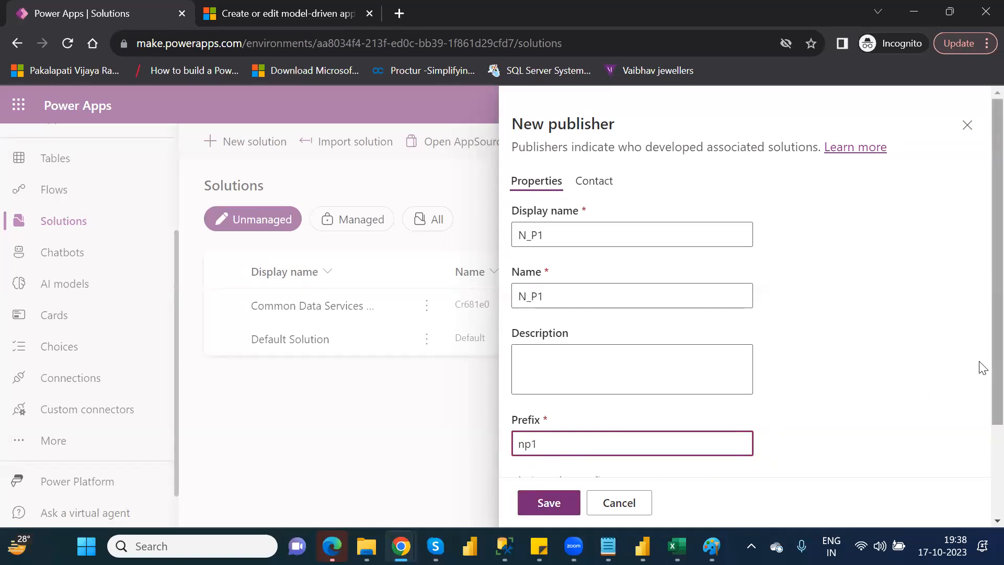
scroll(980, 398, down, 3)
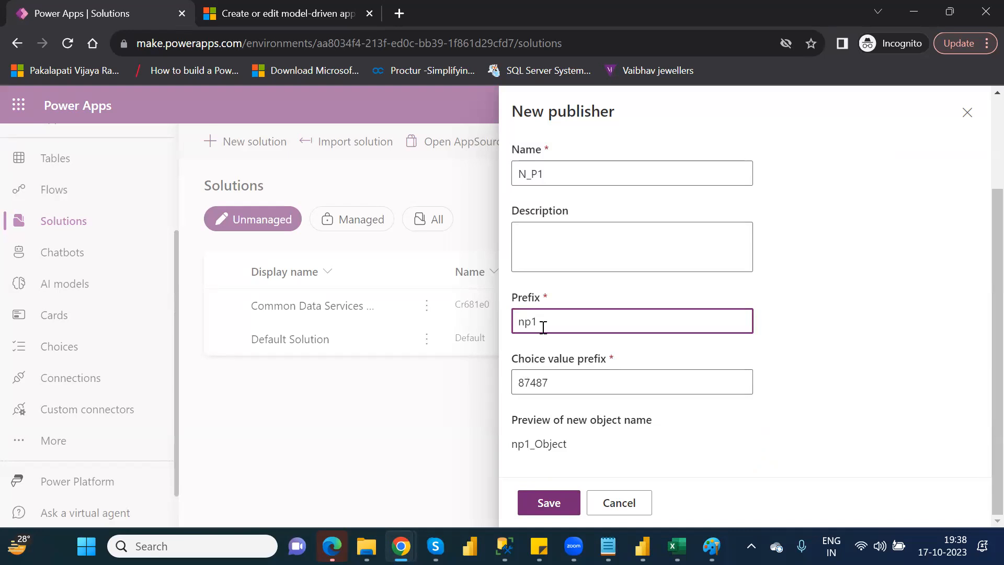
double_click(520, 319)
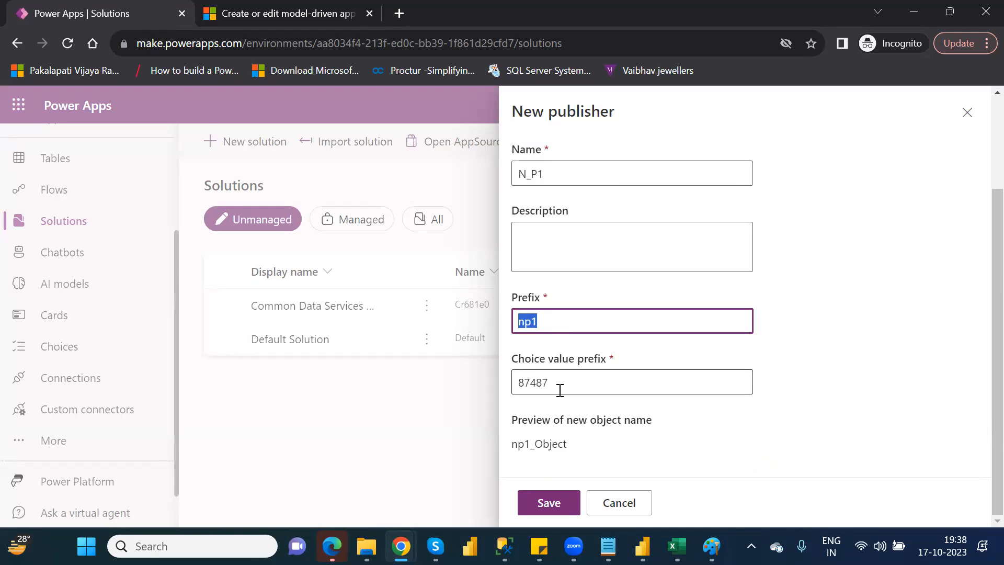
click(556, 501)
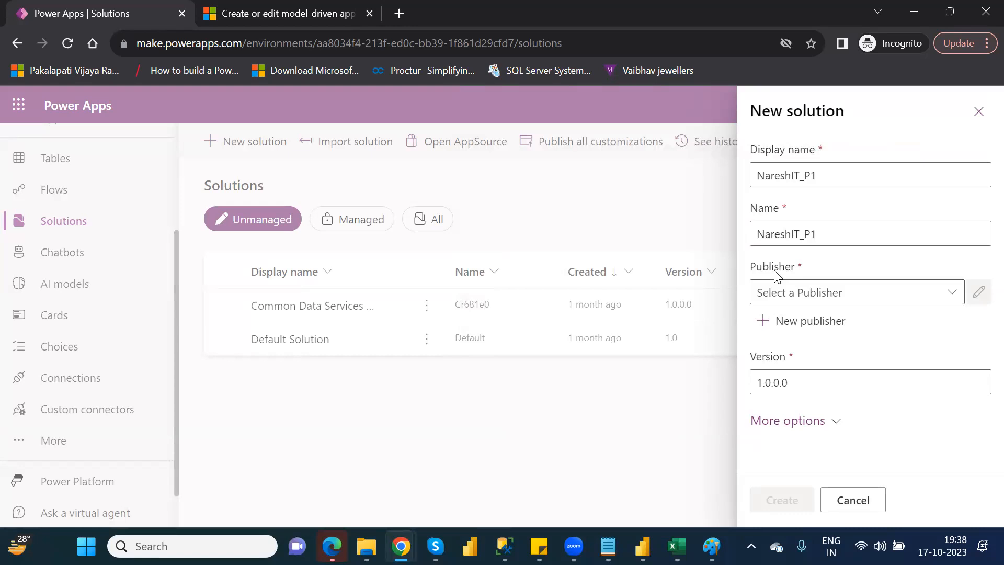
Assign the publisher N_P1 to the new solution and create the solution.
click(956, 298)
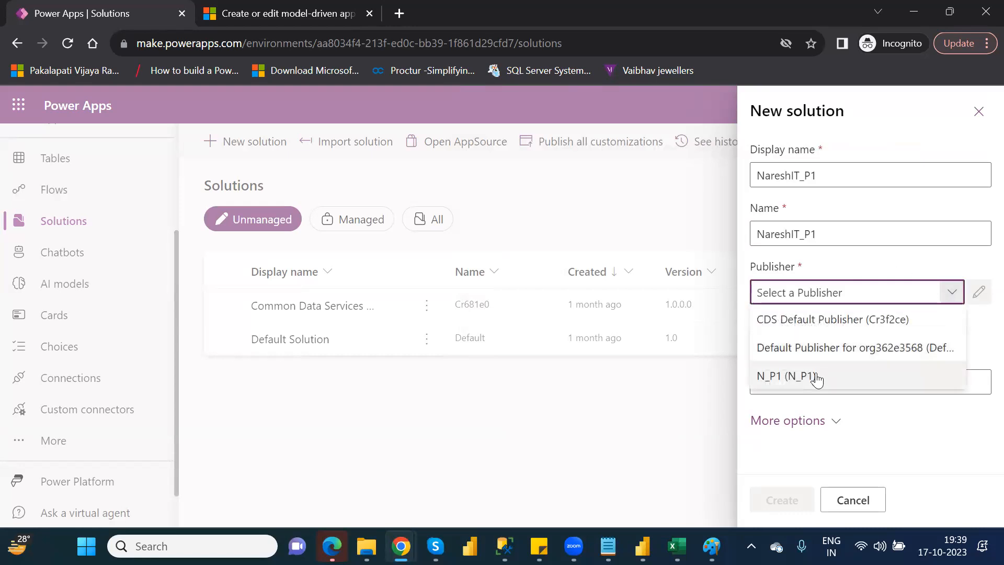
click(817, 376)
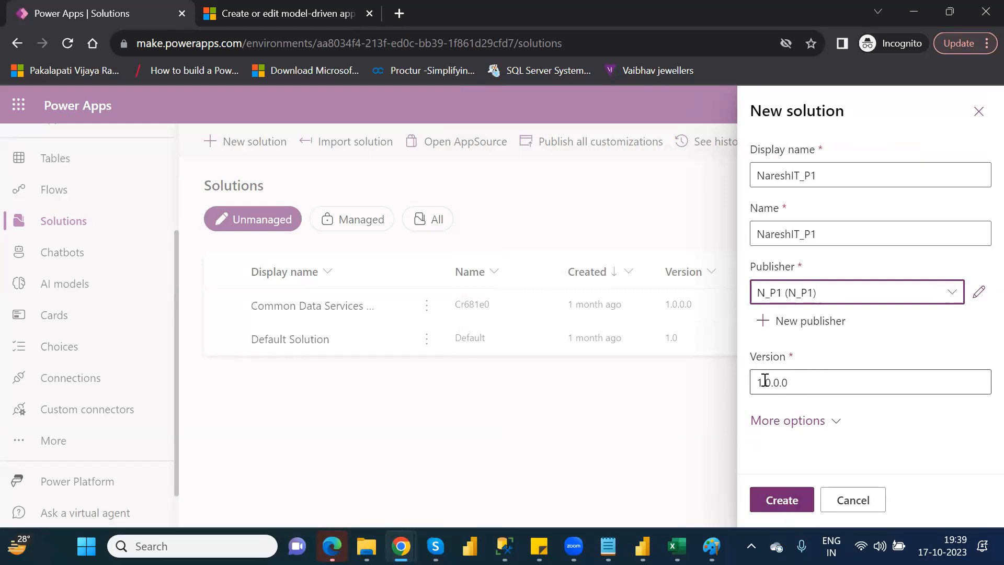
click(792, 497)
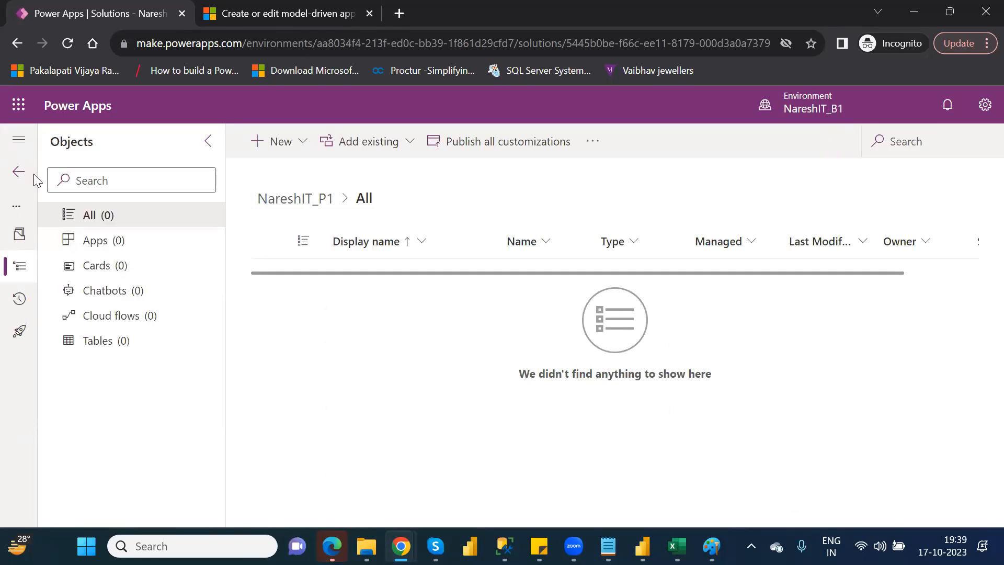
Expand the solution's navigation and review the app types available for creating a new app in it.
click(19, 142)
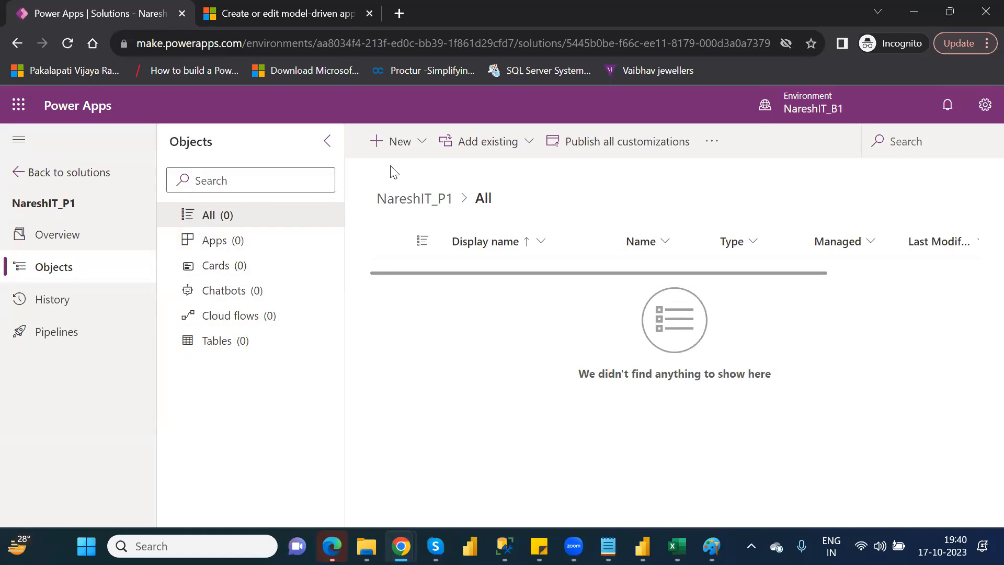
click(421, 142)
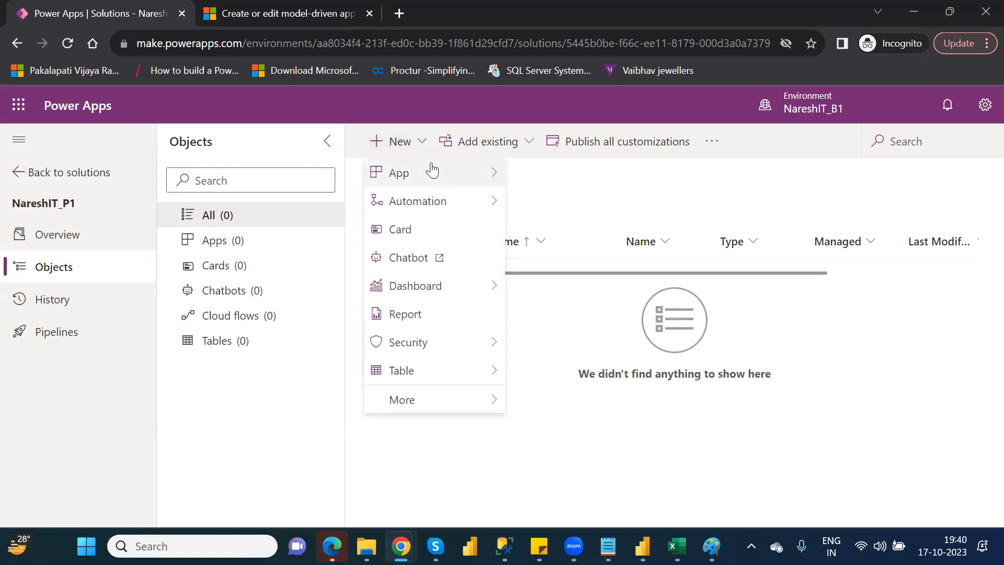
mouse_move(433, 173)
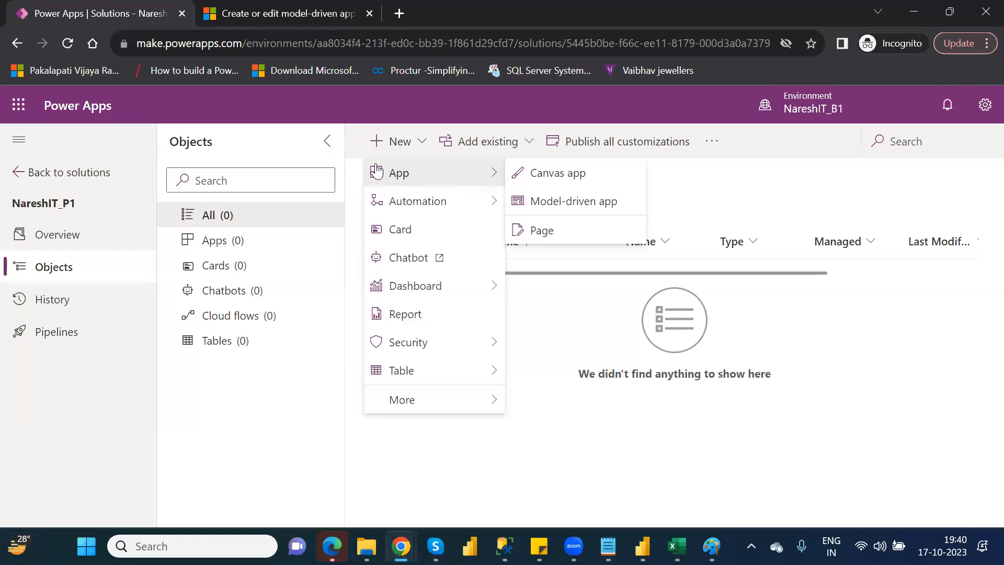
click(719, 182)
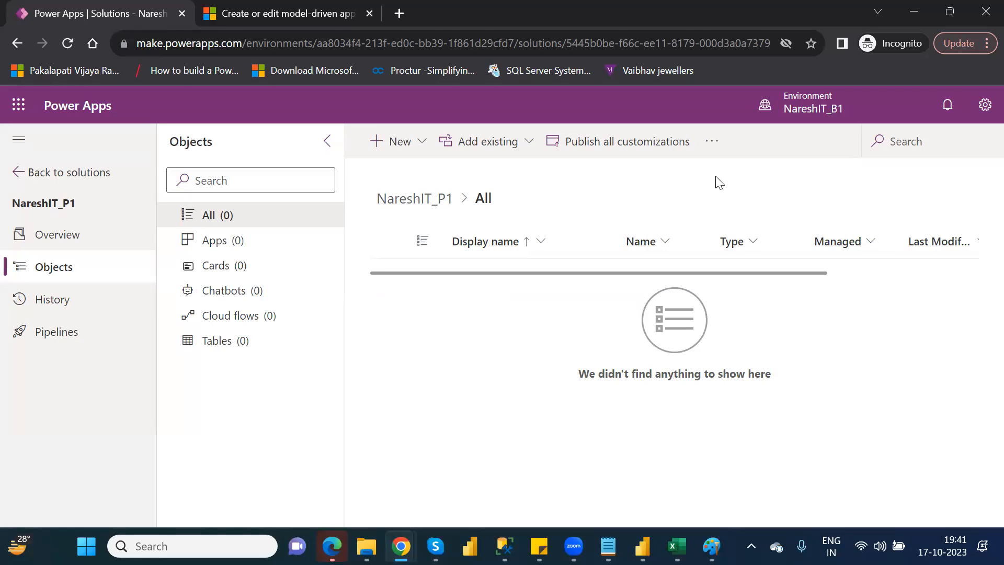
Add the existing canvas app OtherElements_CanvasDefaultApp from outside Dataverse to the NareshIT_P1 solution.
click(527, 150)
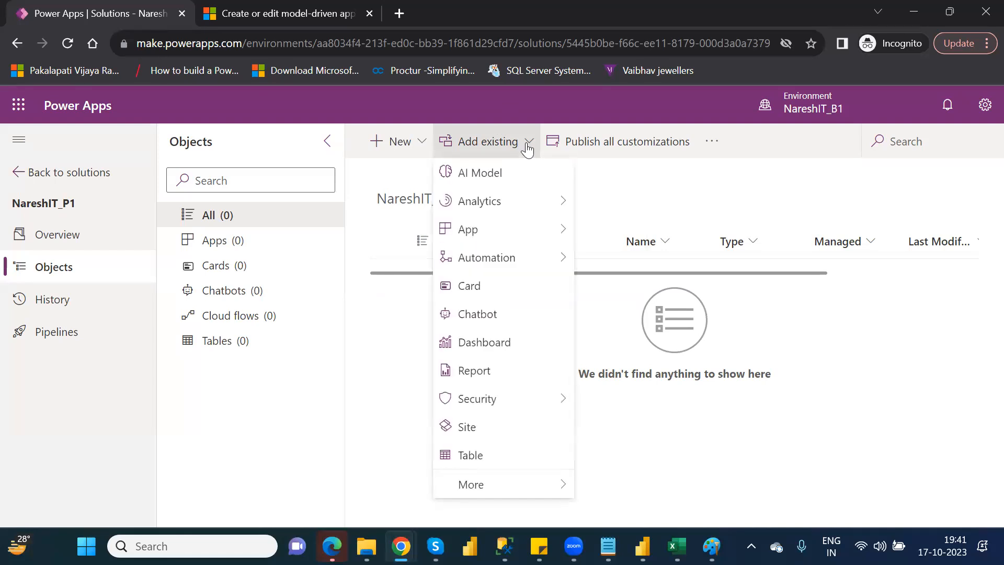
mouse_move(552, 232)
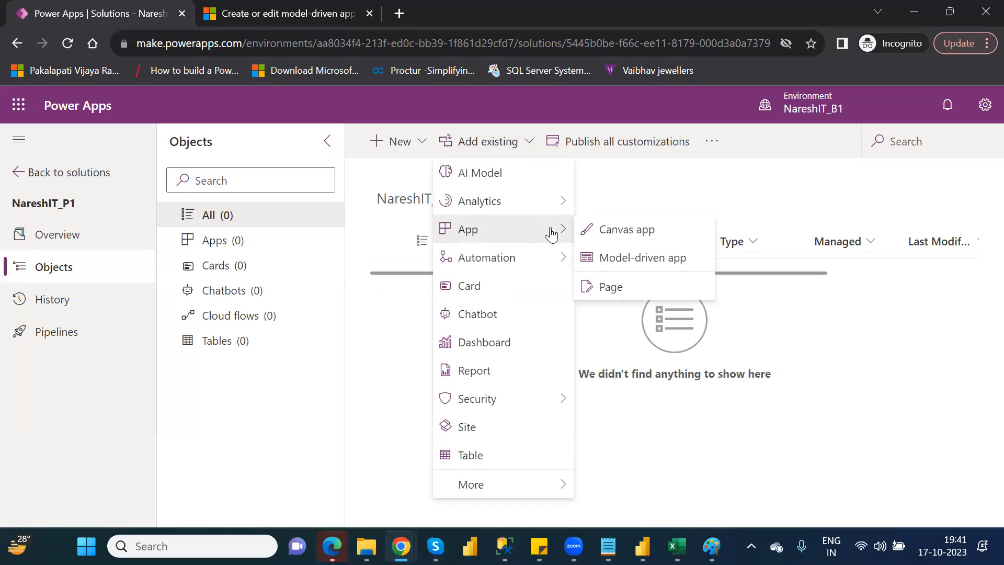
click(627, 236)
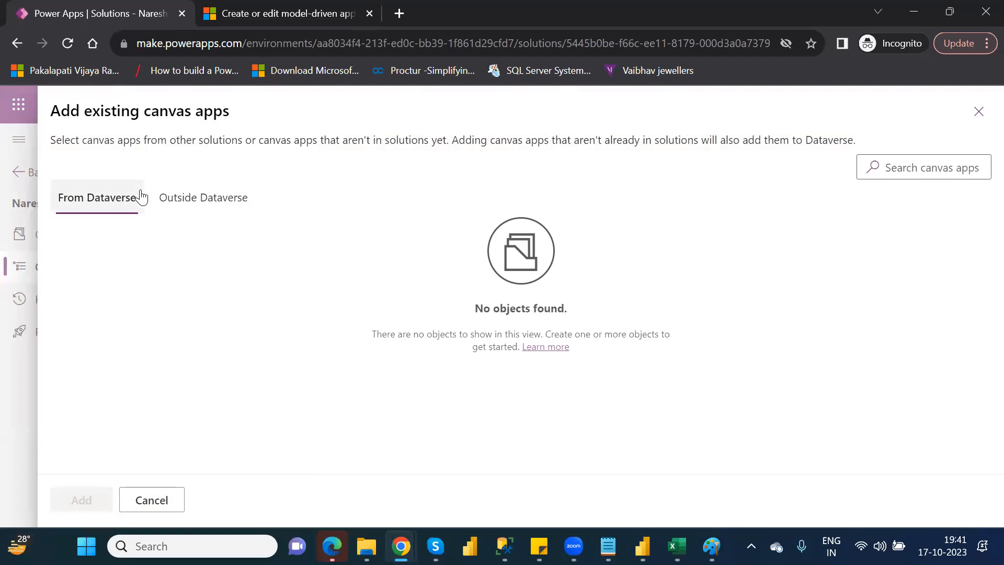
click(191, 204)
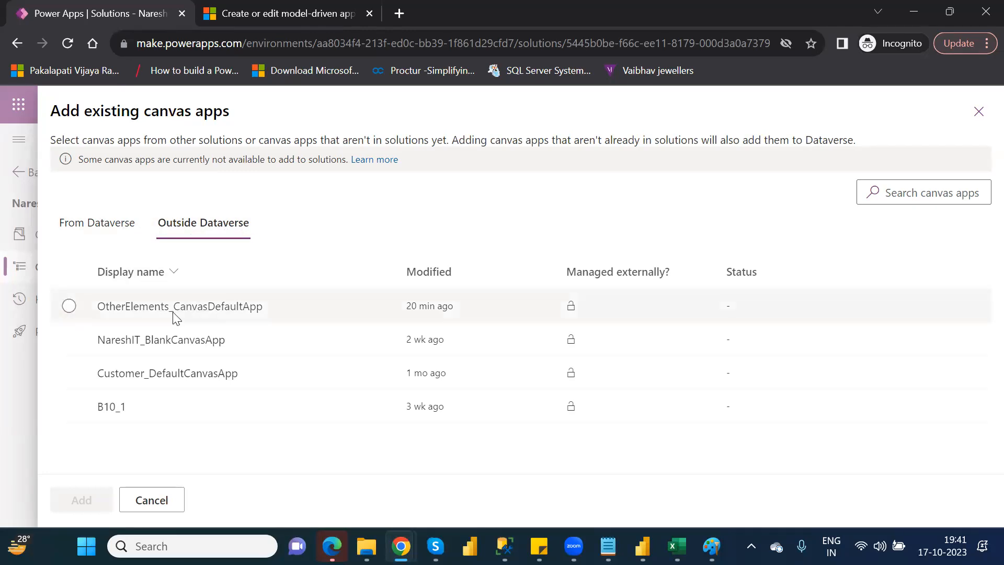
click(69, 306)
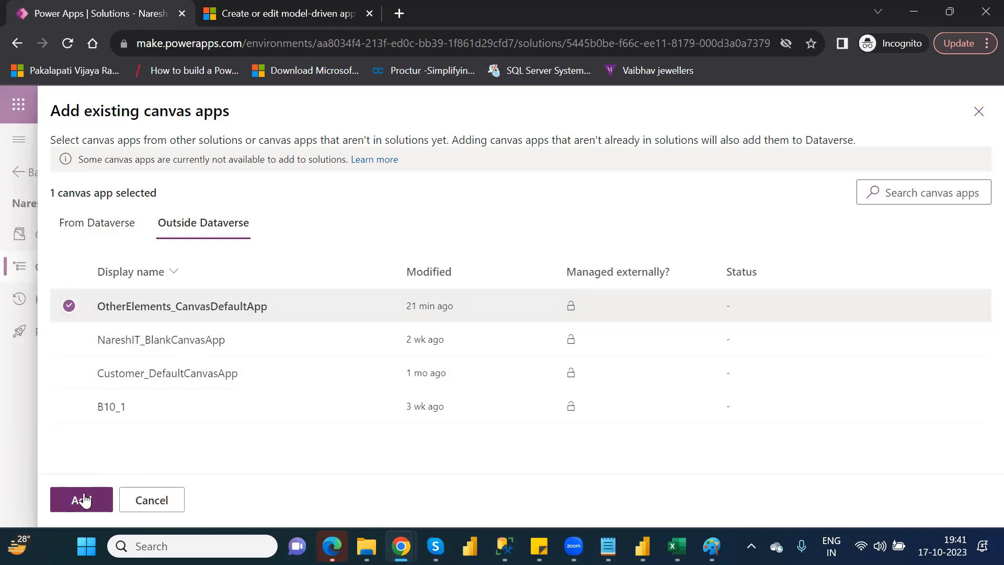
click(69, 339)
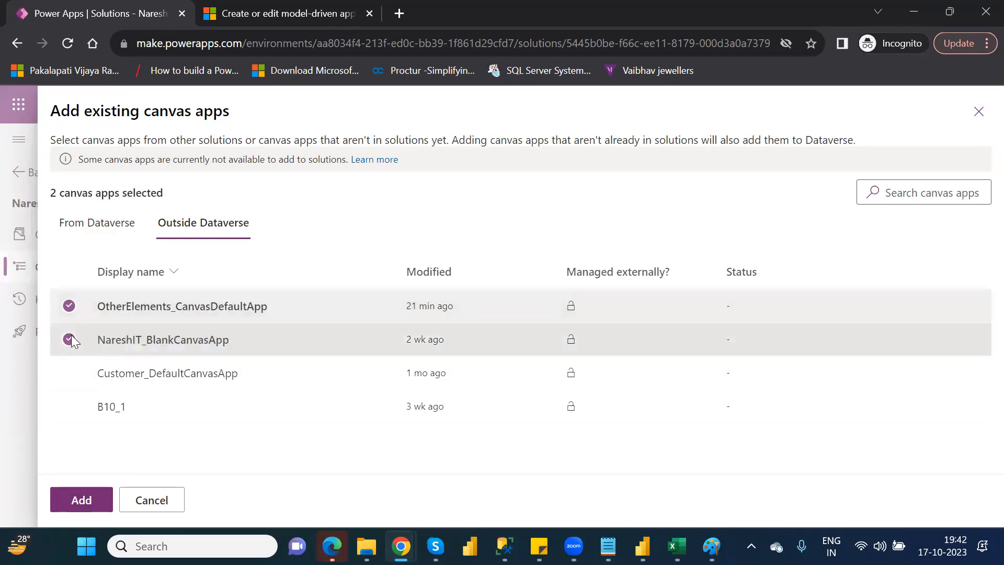
click(69, 339)
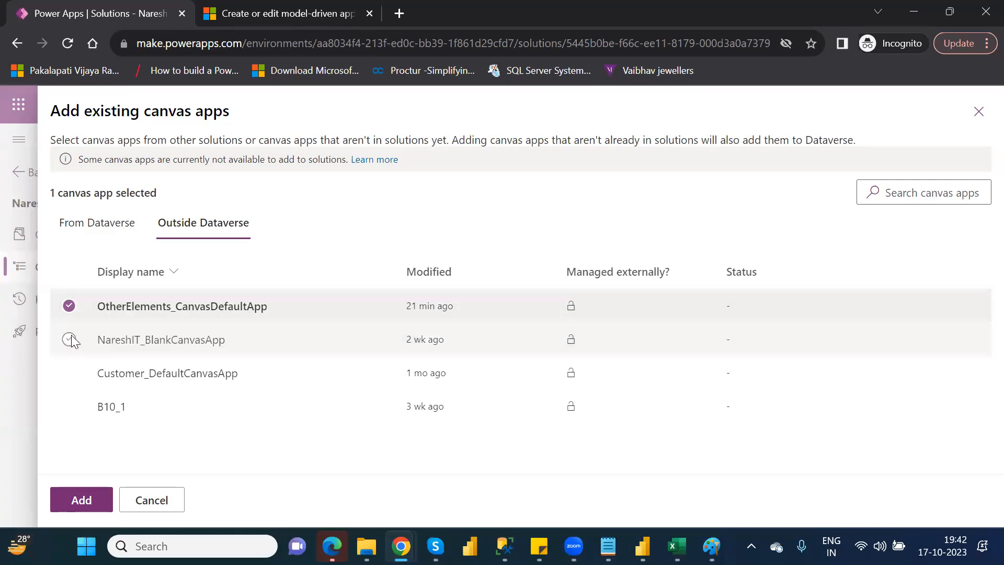
click(83, 500)
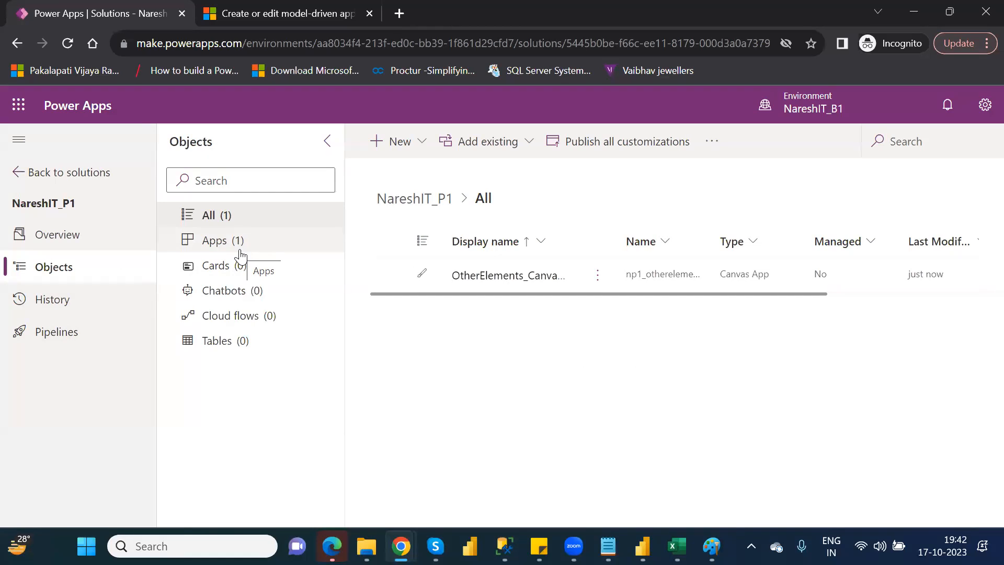
Show the solution's tables and start a search among the existing tables that can be added.
click(236, 342)
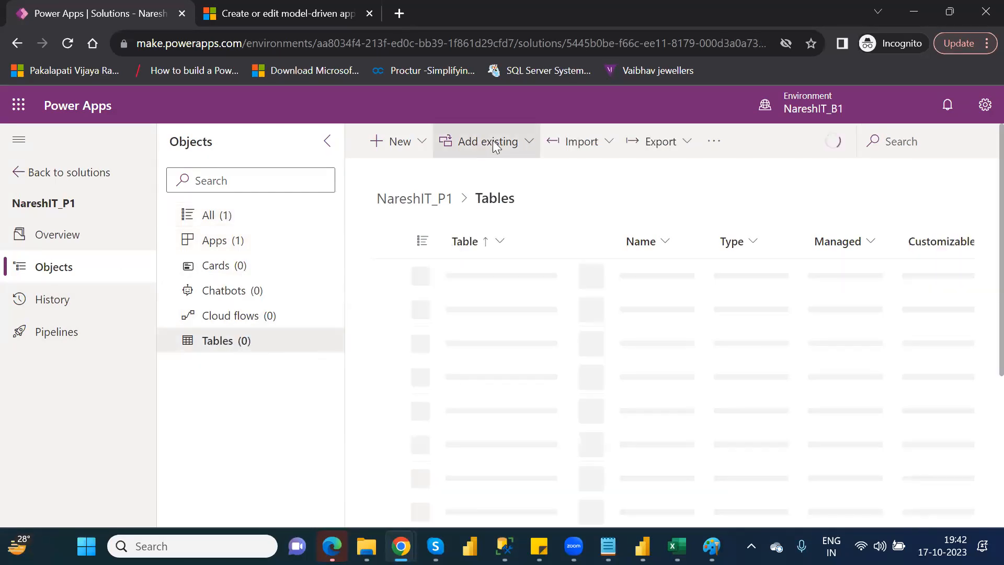
click(511, 143)
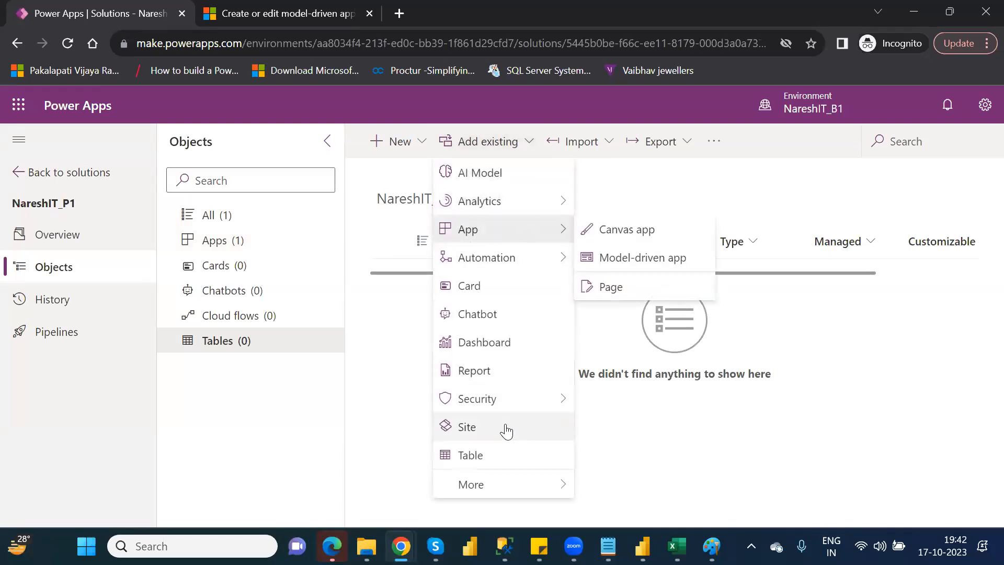
click(497, 456)
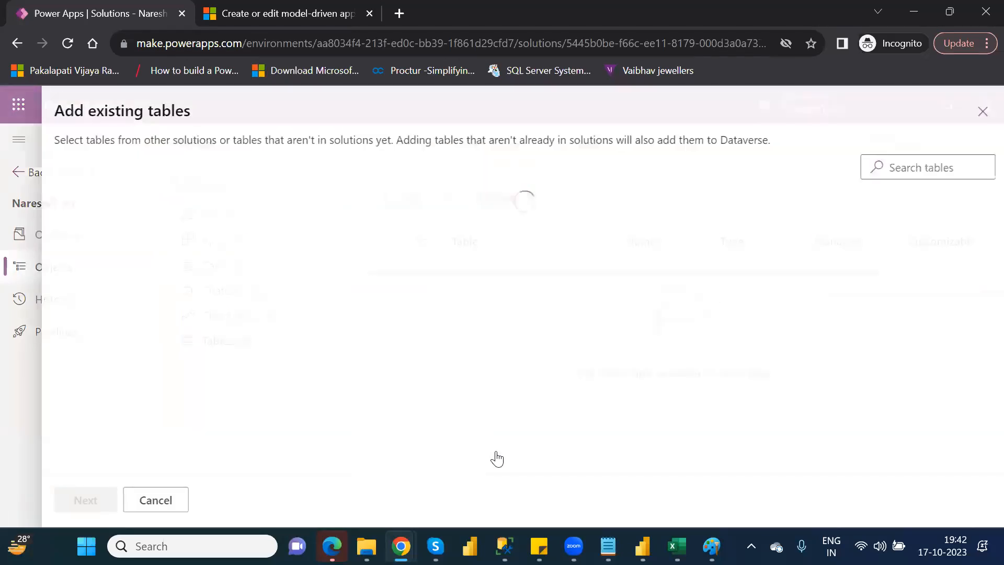
click(888, 168)
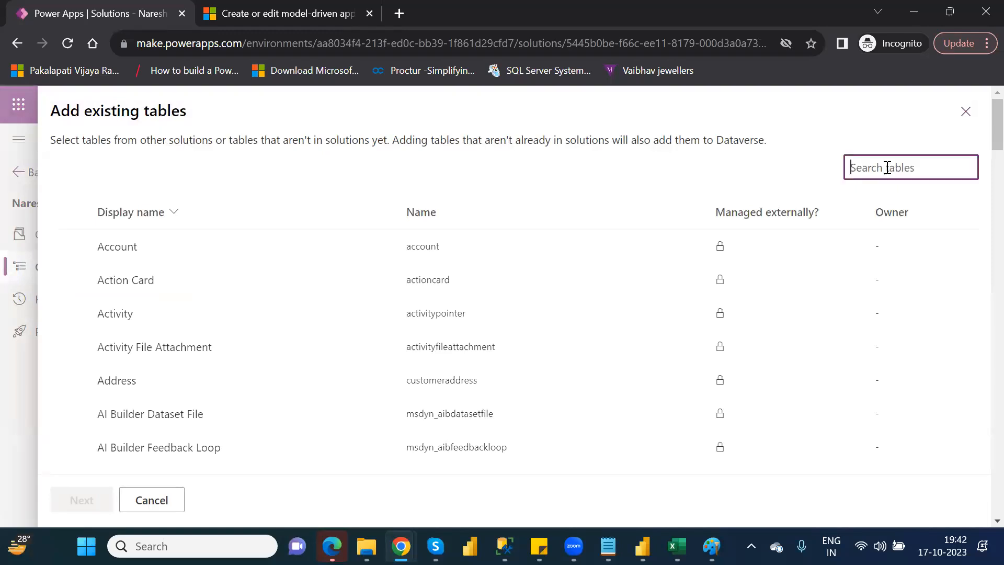
text(fina)
key(BackSpace)
key(BackSpace)
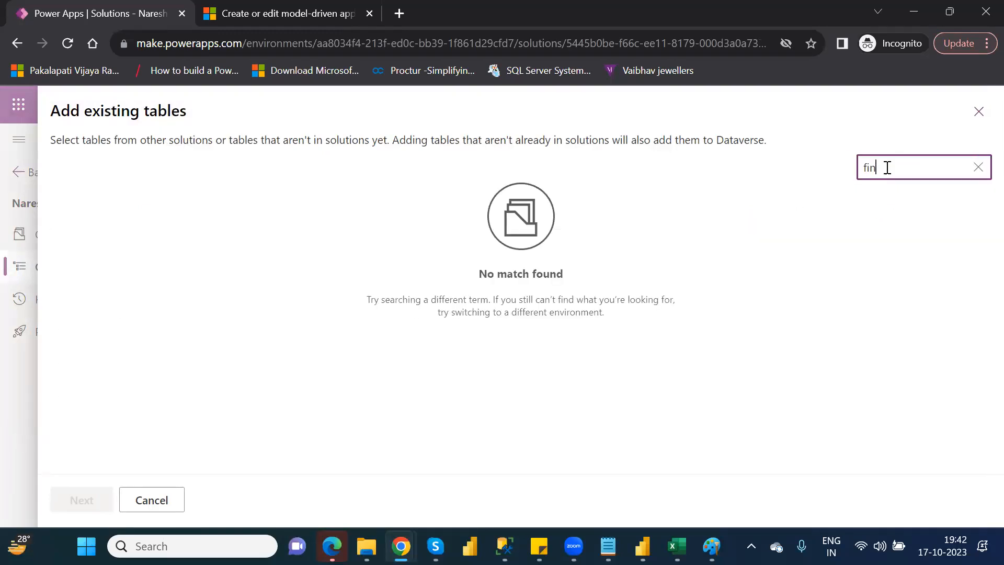
key(BackSpace)
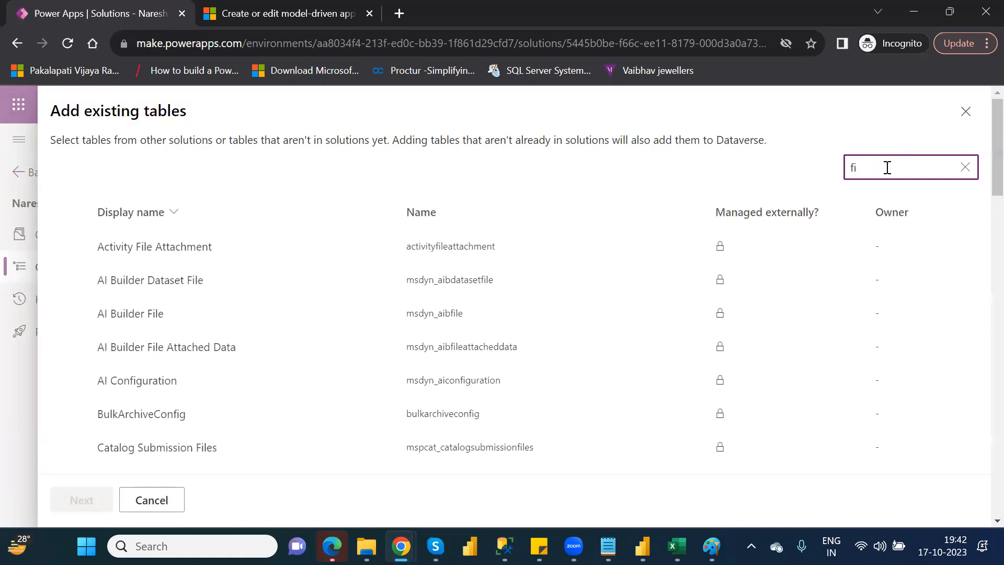
key(BackSpace)
Search the existing tables for "custom" and add the Customer table (cr5c6_customer1) to the solution.
text(cus)
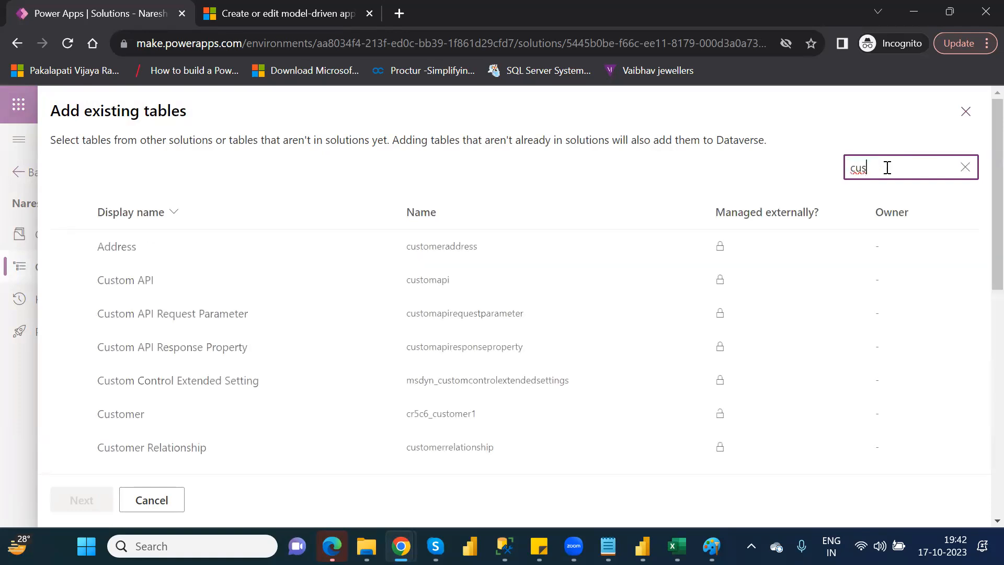
text(tom)
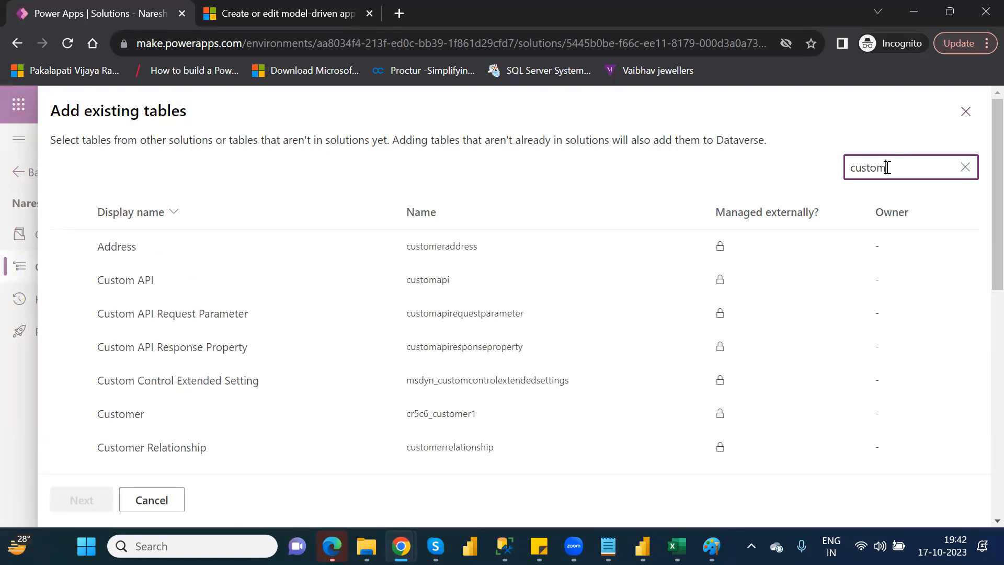
click(68, 414)
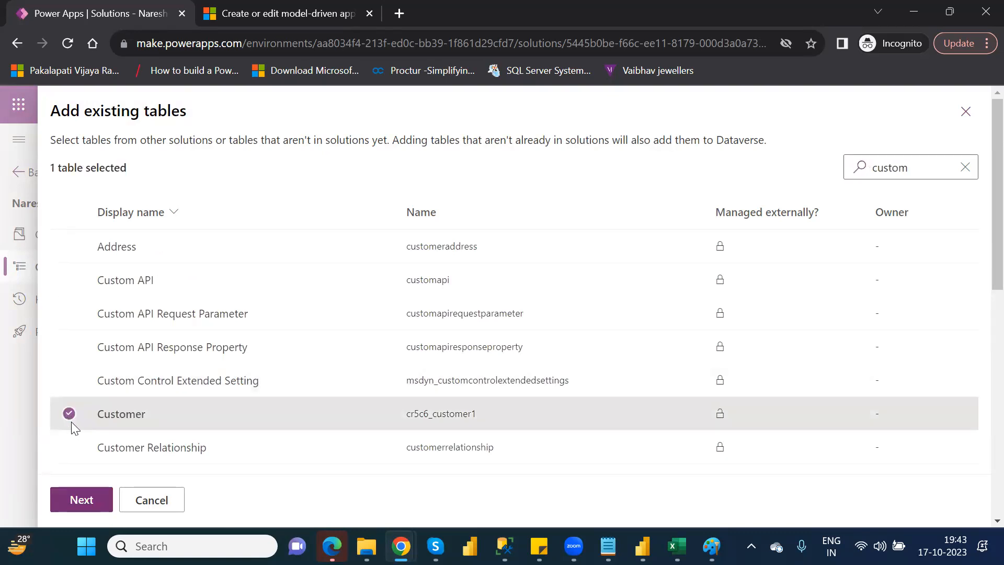
click(86, 499)
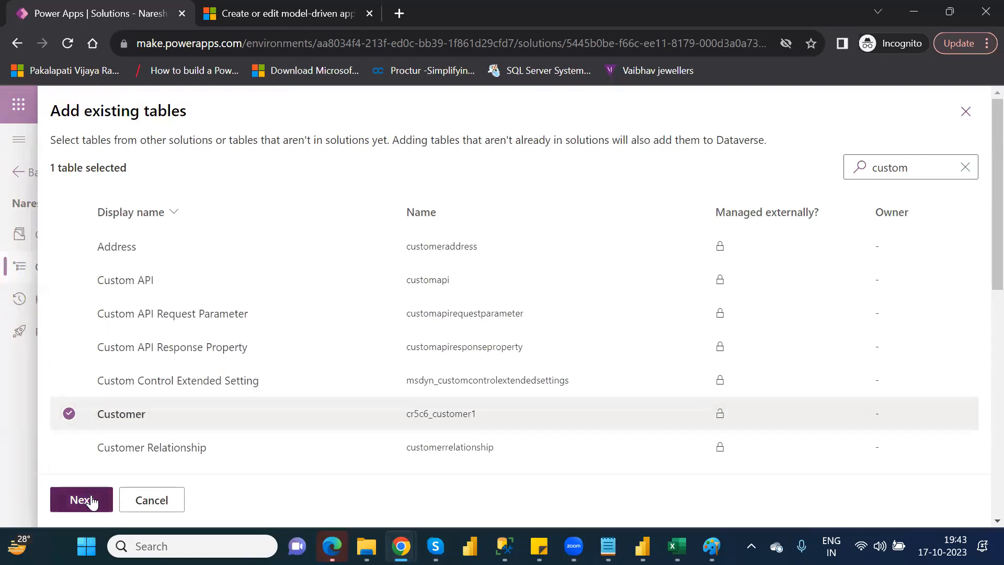
click(91, 501)
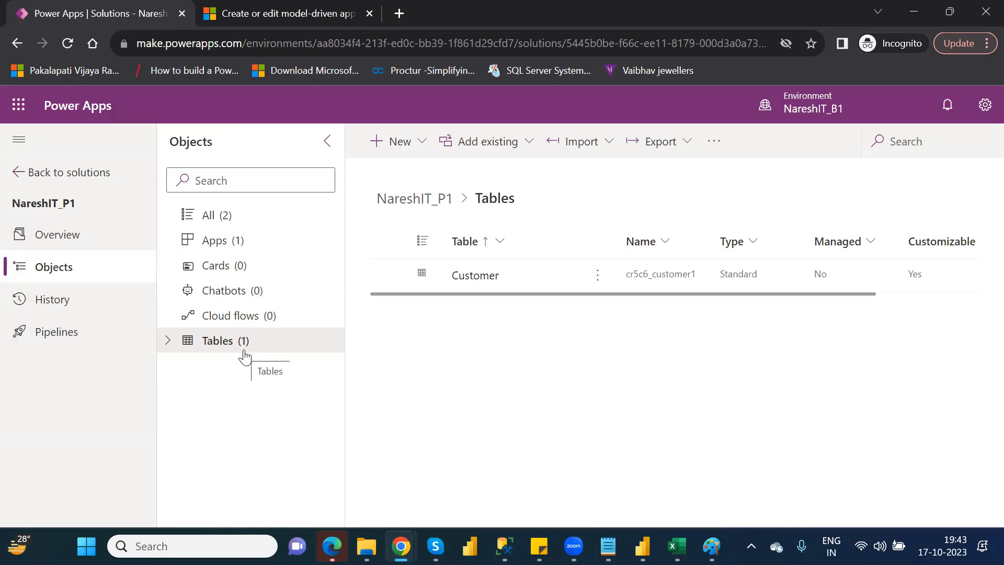
Look up "powerapps login" in the browser tab with the dashboard article, load the Power Apps website there and sign in.
click(416, 49)
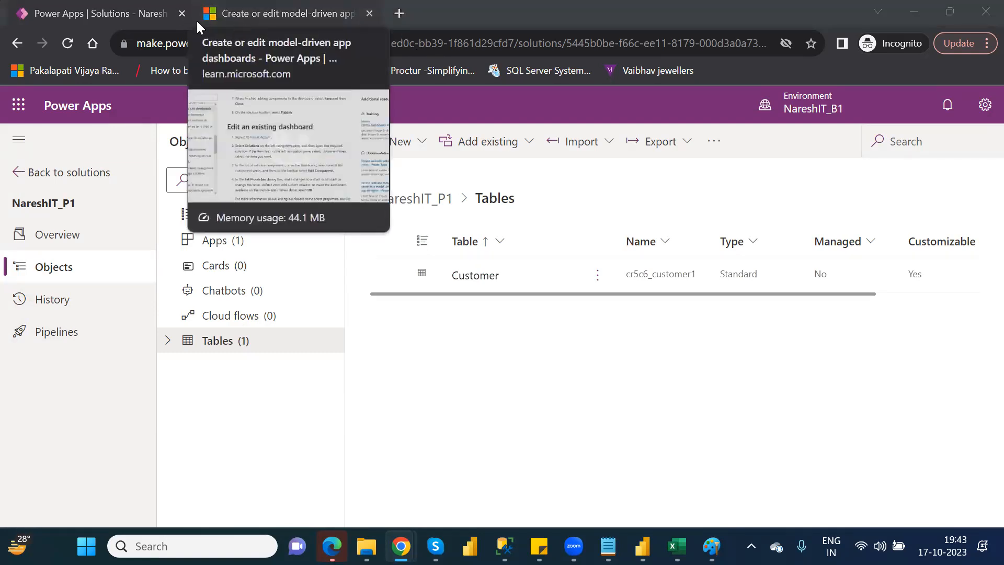
click(307, 14)
click(351, 44)
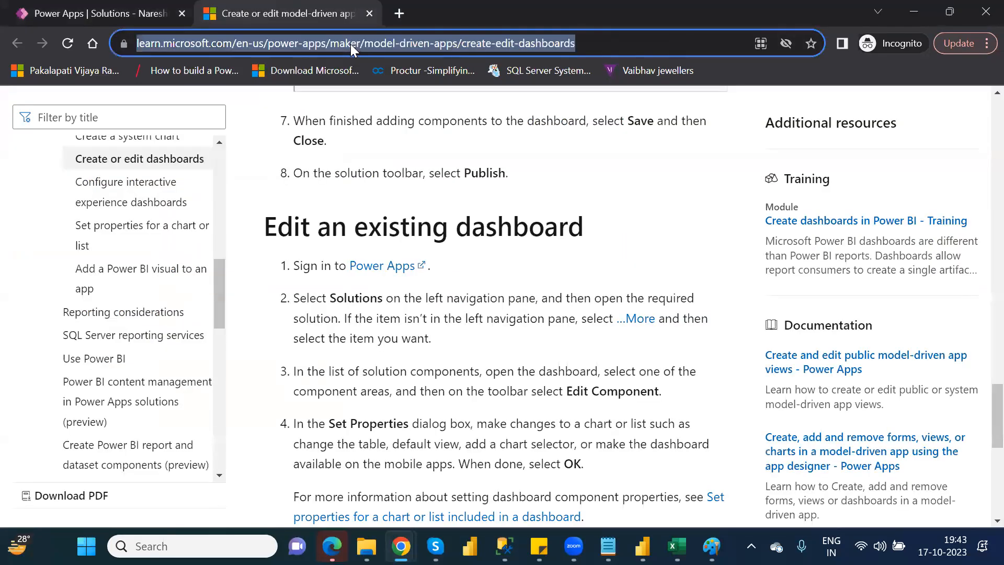
text(a)
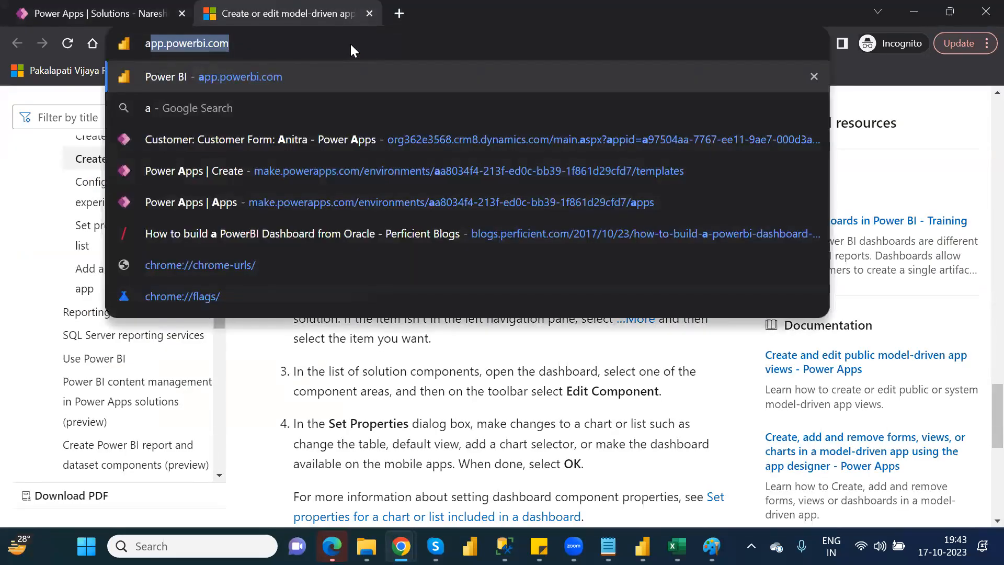
key(BackSpace)
key(BackSpace)
text(p)
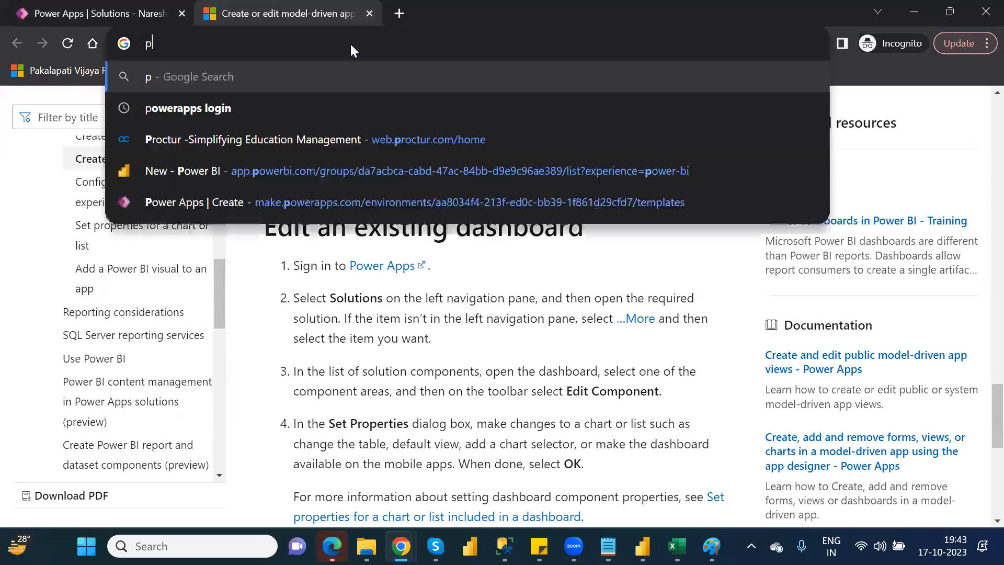
text(ower)
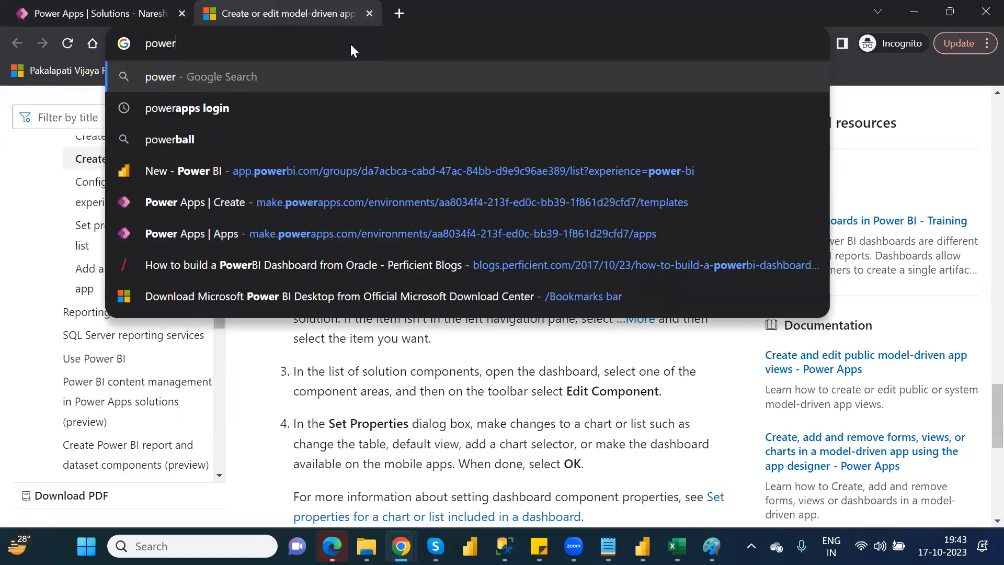
key(Down)
key(Return)
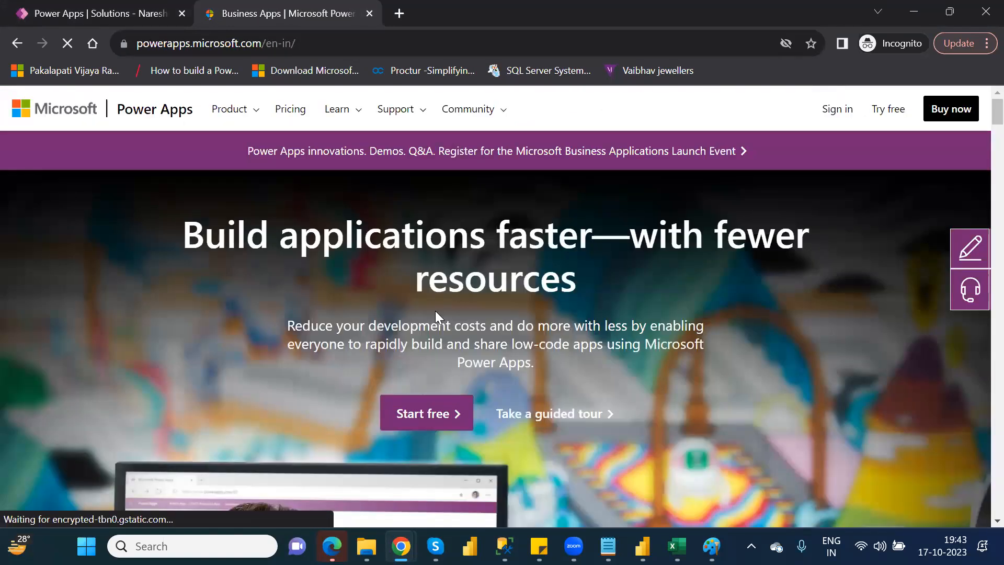
click(836, 105)
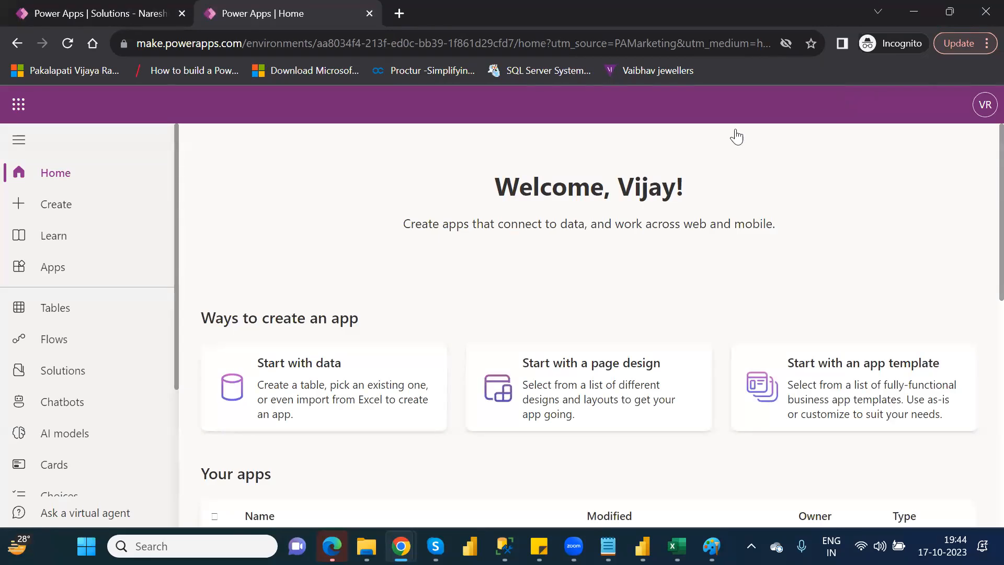
Start a new Dataverse table by uploading the Excel file of sales by segment, country and product from the personal cloud folder.
click(71, 309)
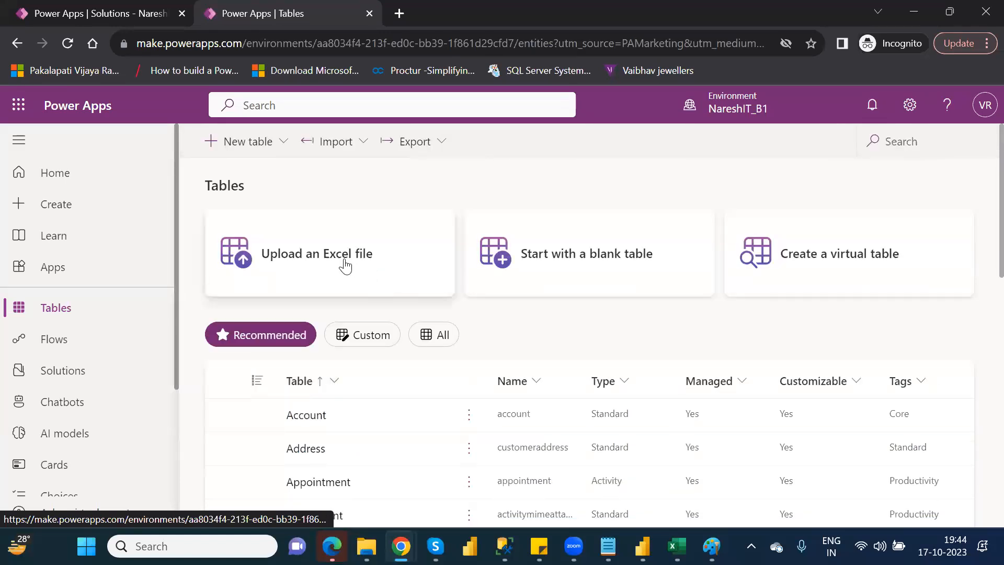
click(345, 266)
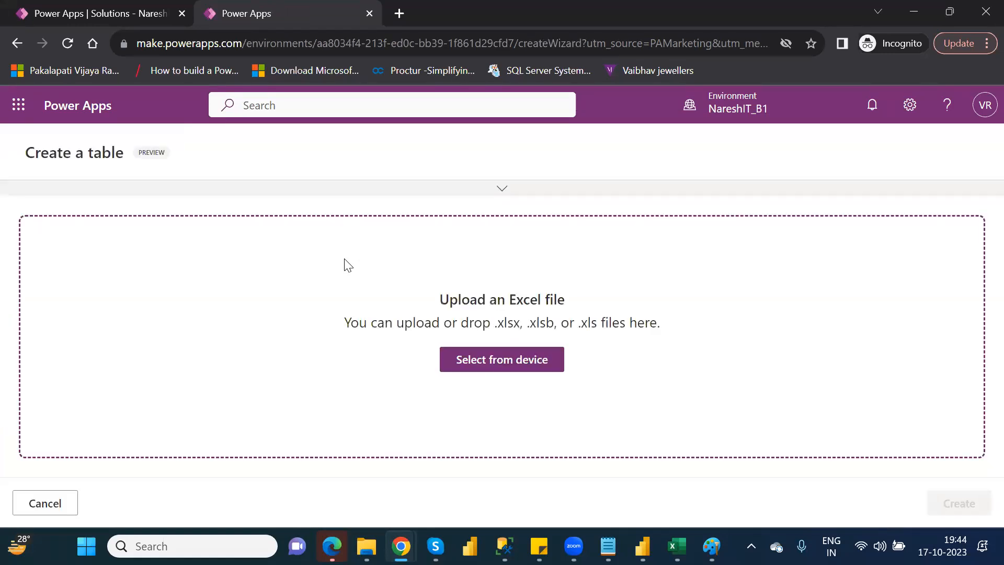
click(483, 354)
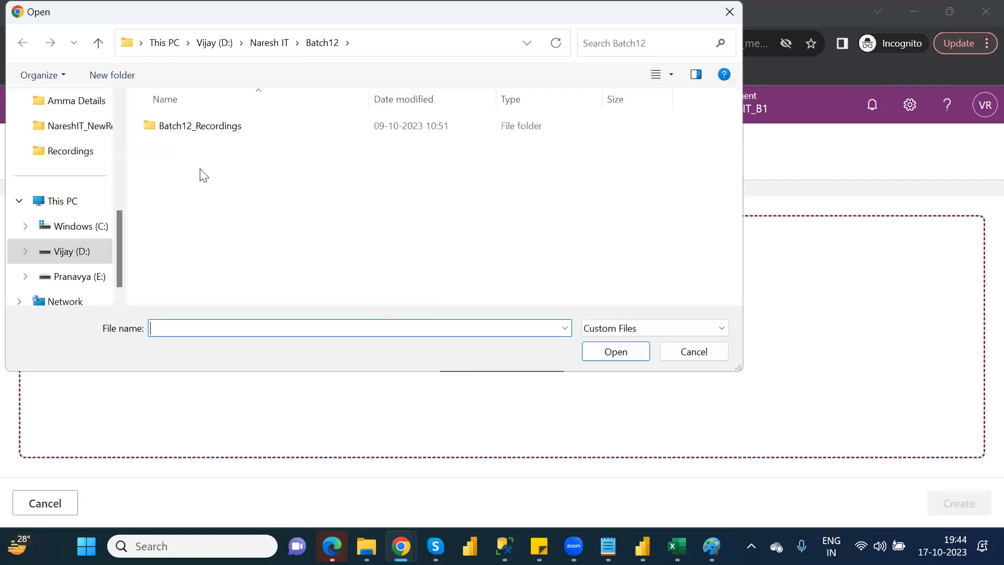
click(118, 113)
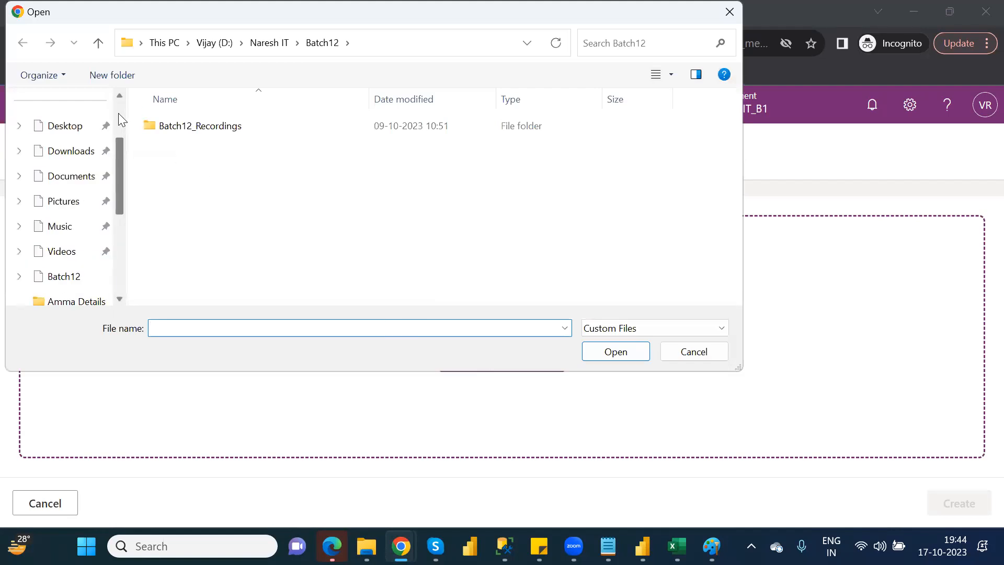
click(122, 113)
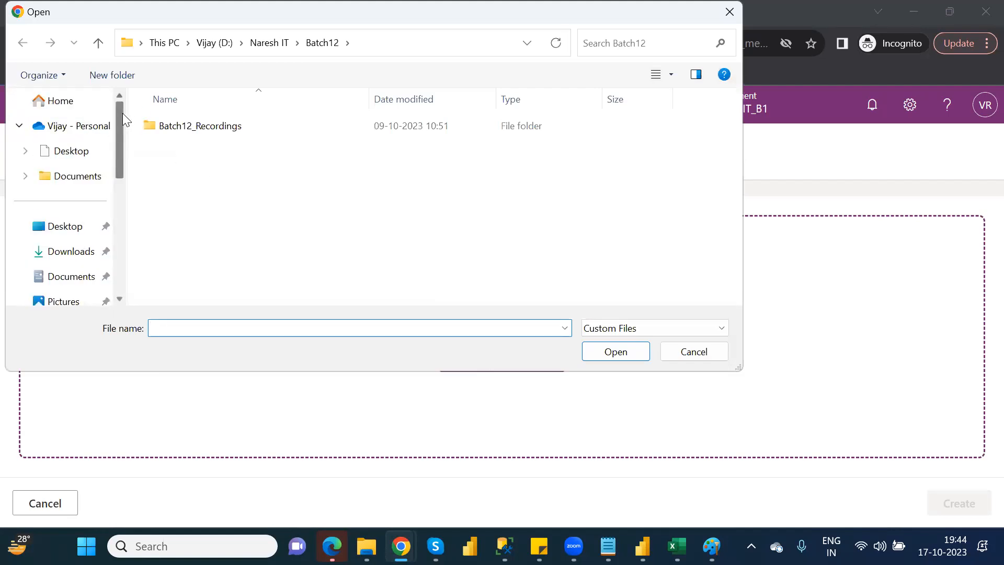
click(73, 130)
double_click(201, 249)
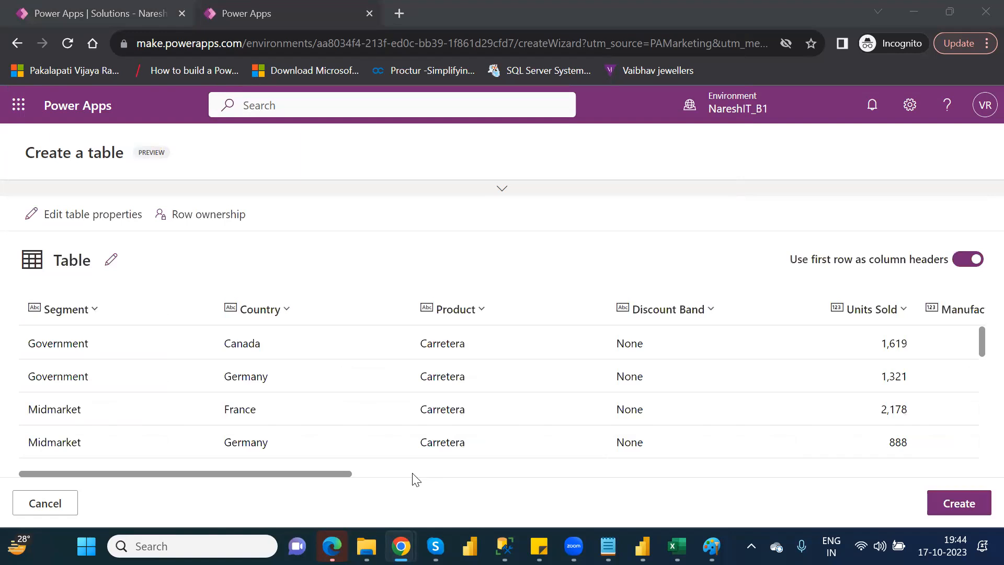
Create the table from the uploaded data, using the first row as column headers, and look over its overview page.
click(959, 505)
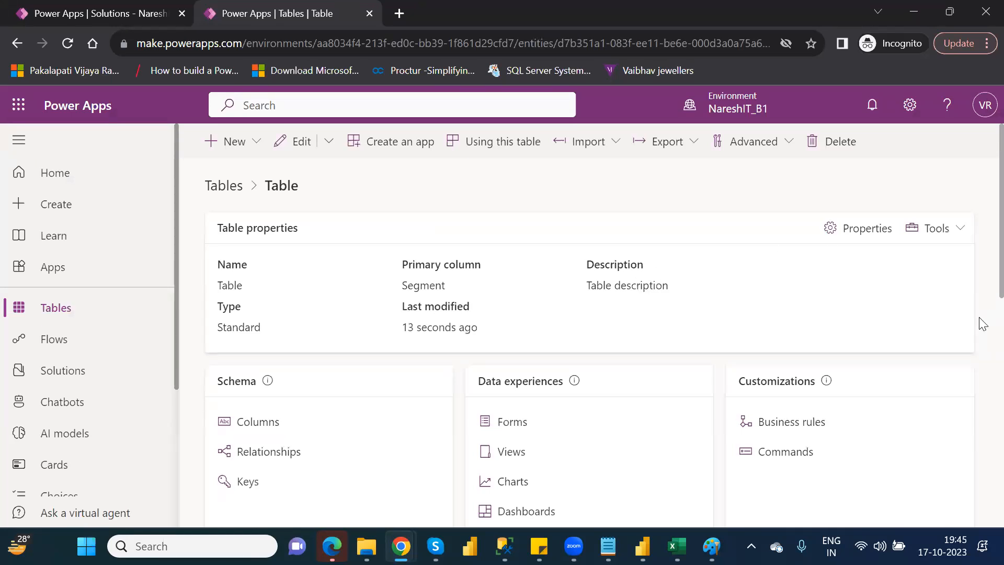
drag(983, 324, 982, 383)
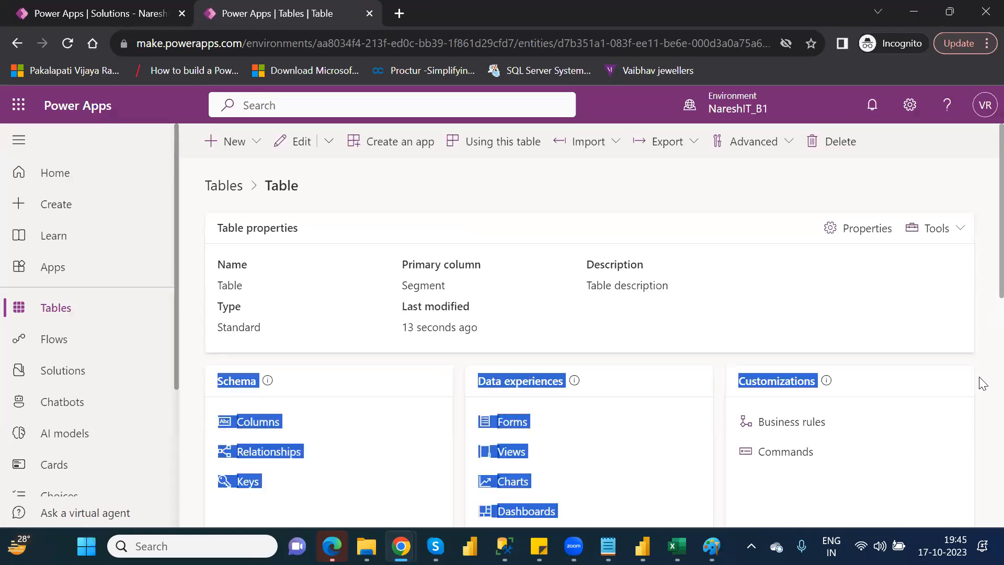
click(982, 267)
scroll(982, 315, down, 5)
scroll(983, 315, up, 5)
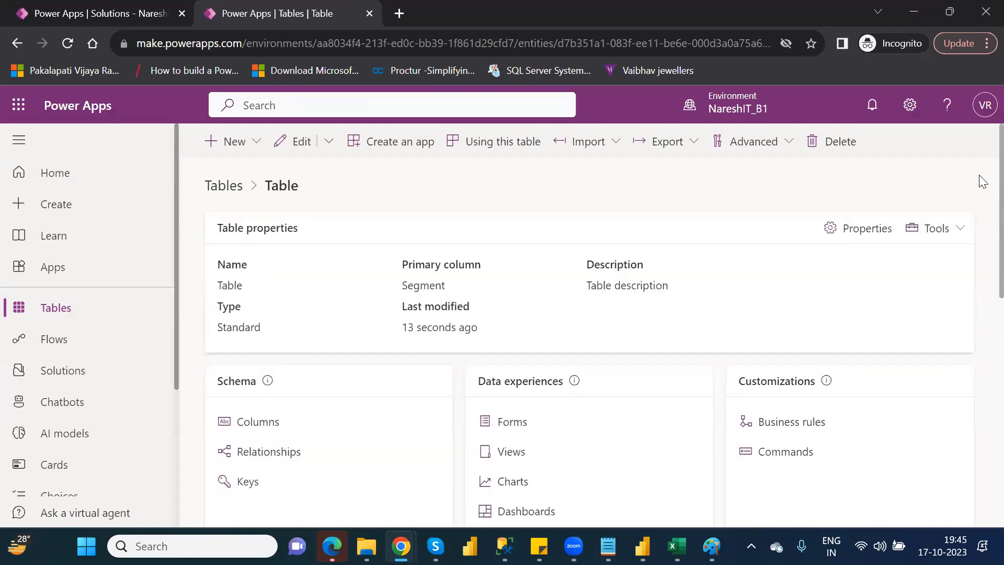
double_click(288, 192)
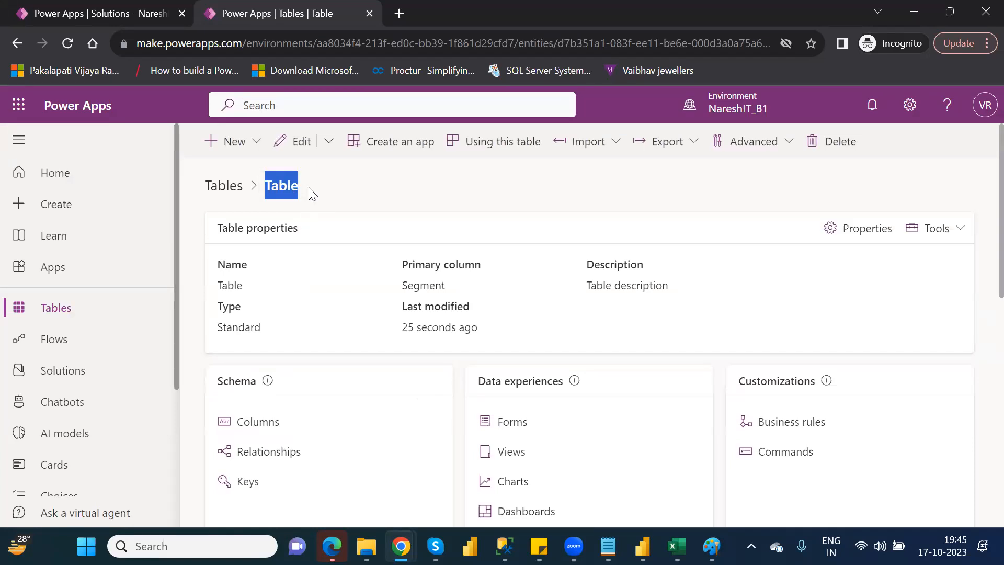
Search the environment's tables for "tab" and open the properties of the table named Table.
click(59, 310)
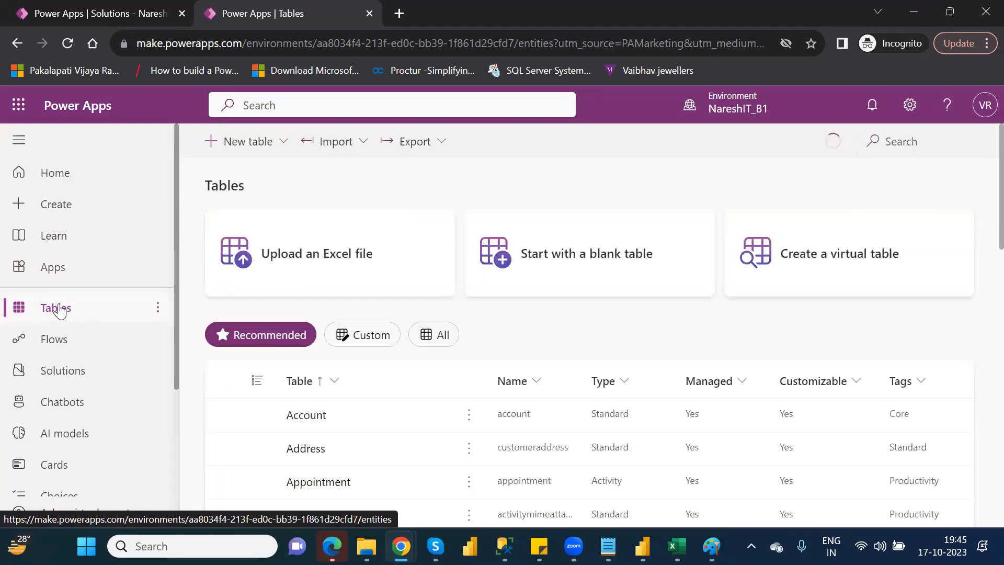
click(901, 137)
text(tab)
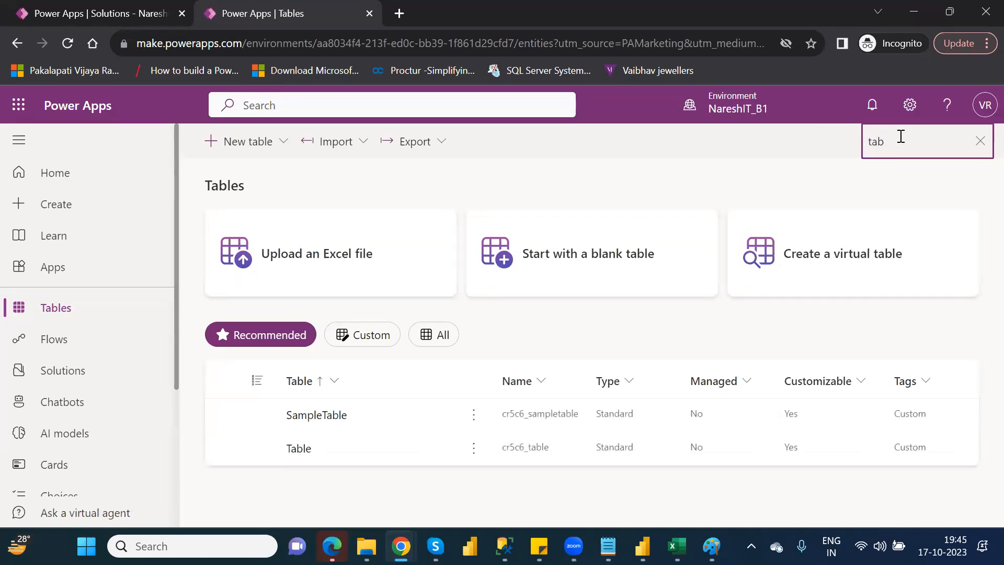
click(473, 448)
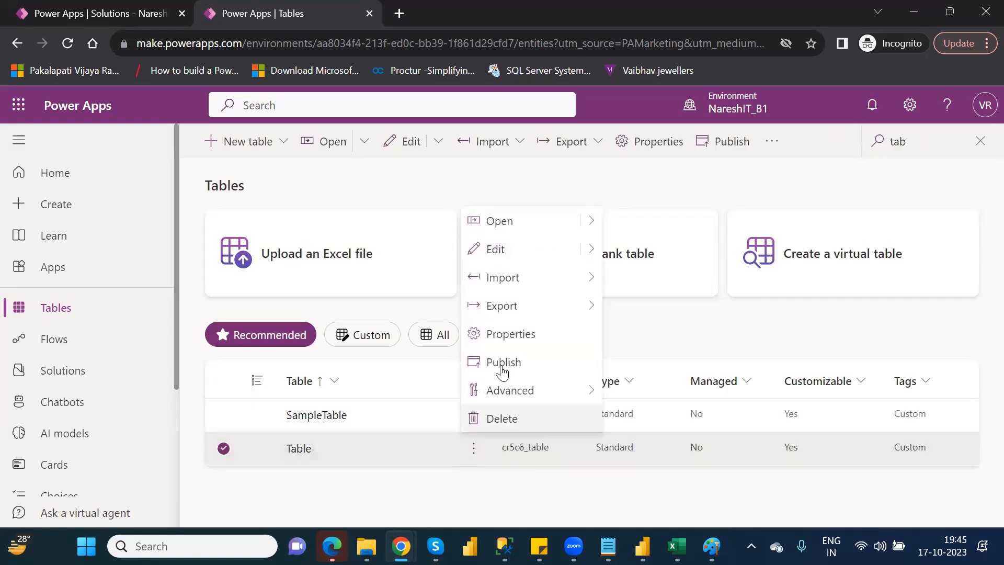
click(511, 334)
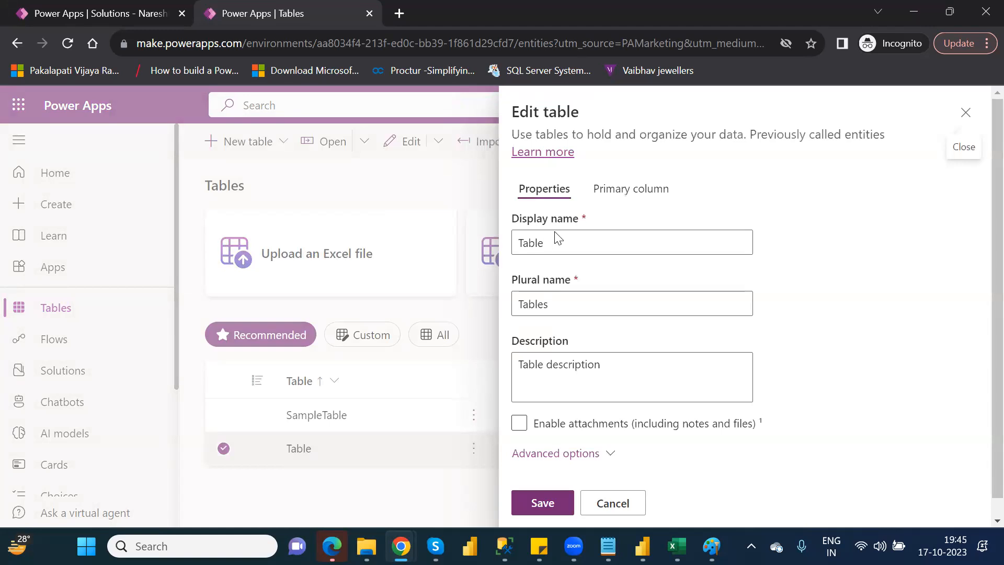
Set the table's display name to FinancialData and save the table properties.
double_click(528, 244)
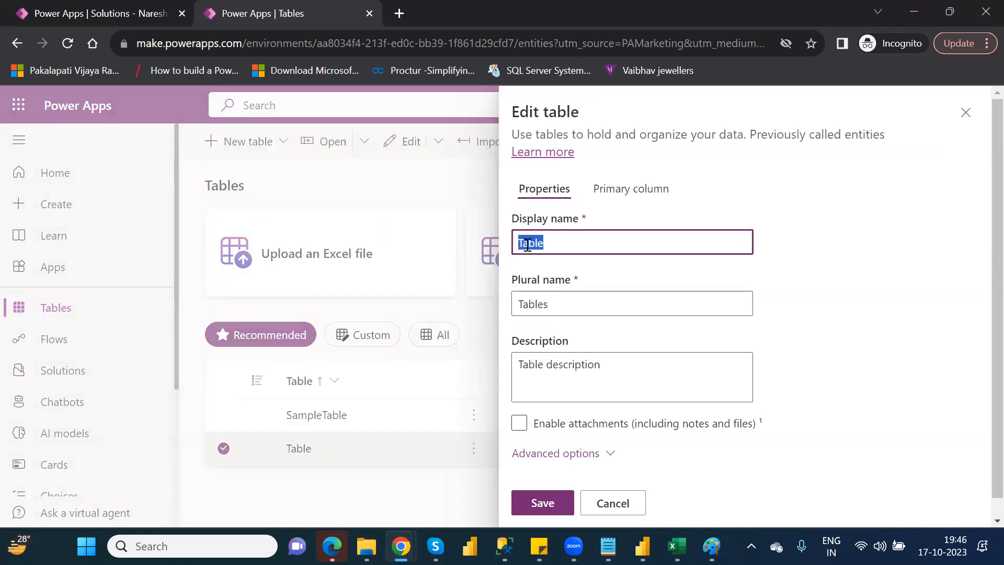
text(FinancialData)
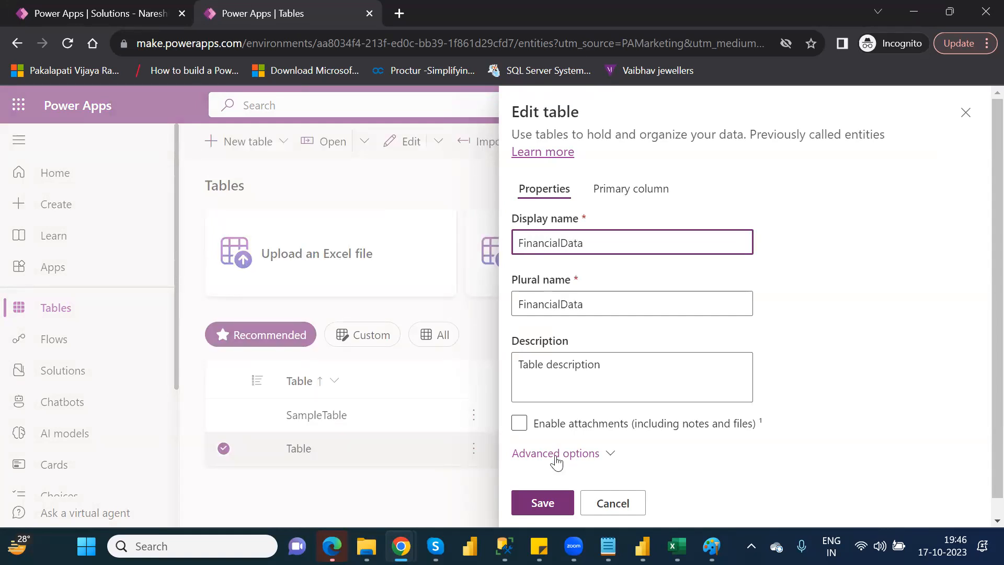
click(541, 500)
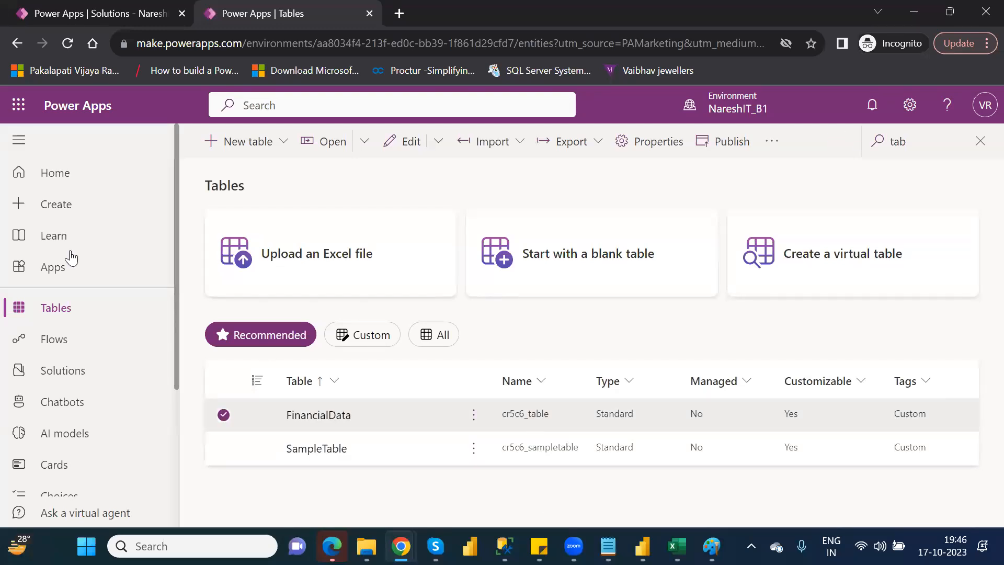
Search the existing tables for "fina" from the NareshIT_P1 solution's tables and add the FinancialData table to the solution.
click(72, 373)
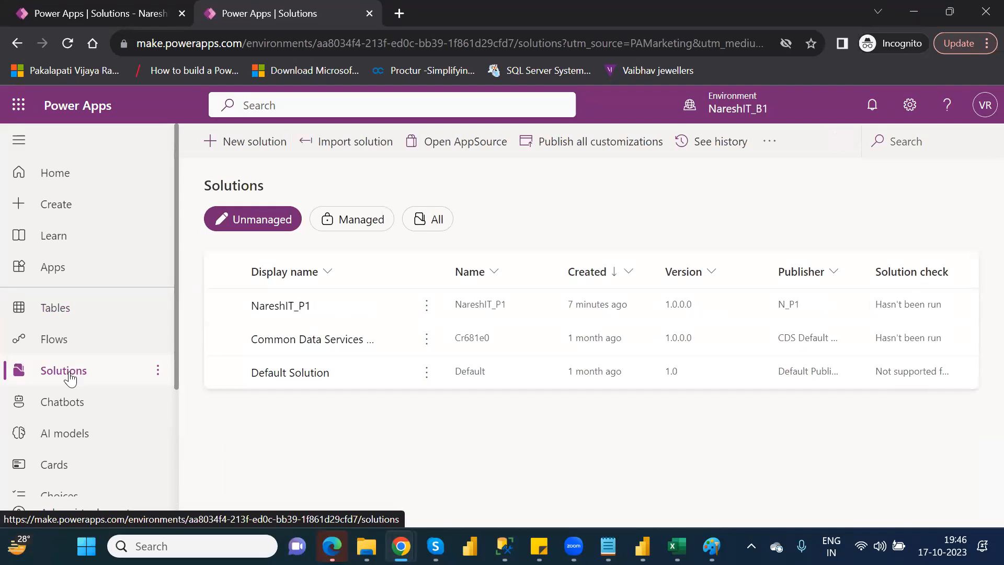
click(286, 310)
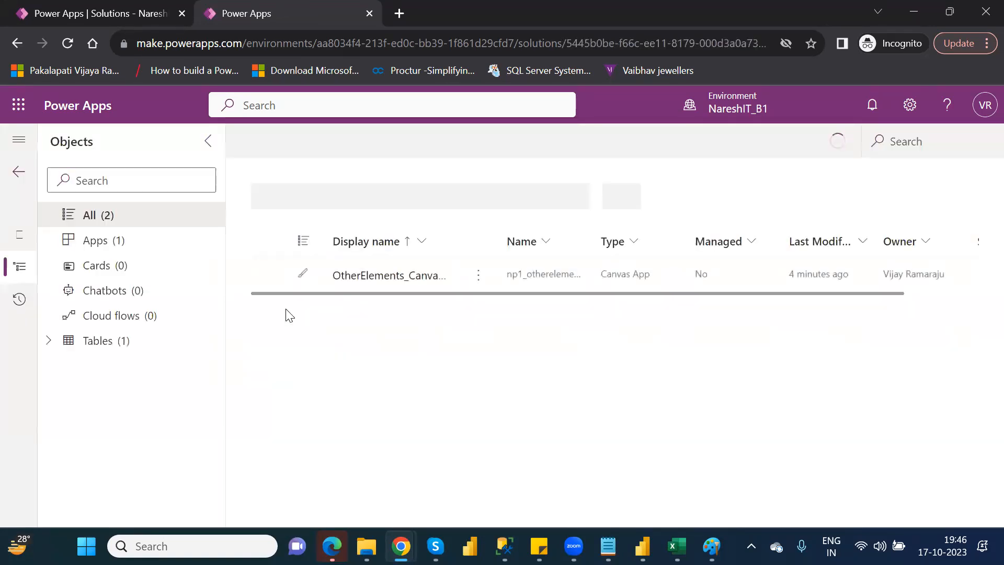
click(131, 347)
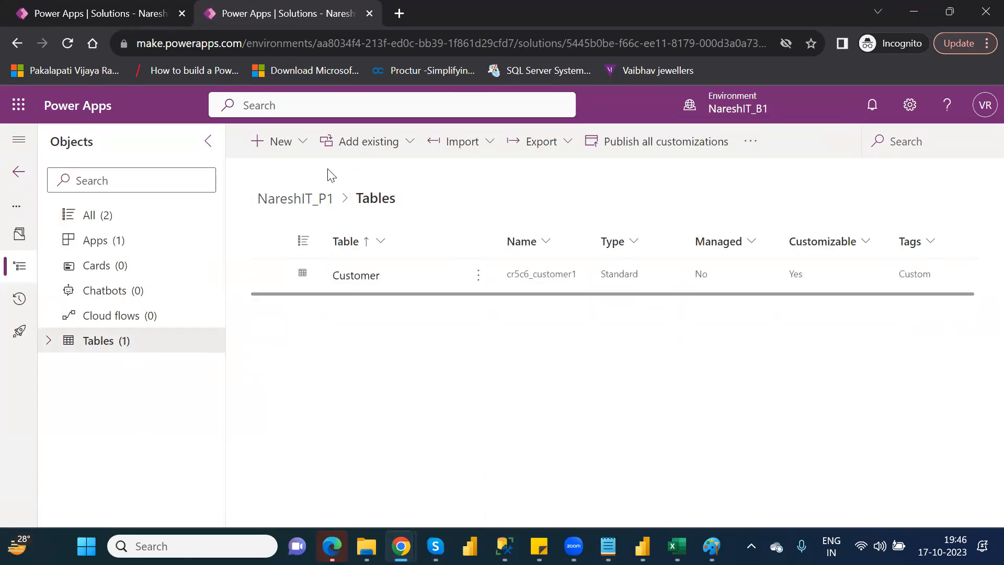
click(403, 151)
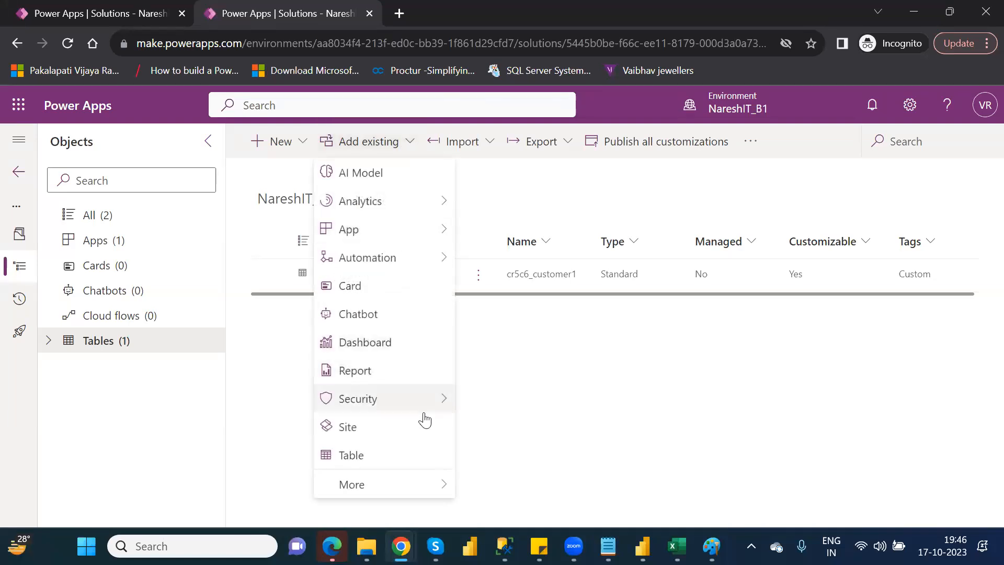
click(420, 465)
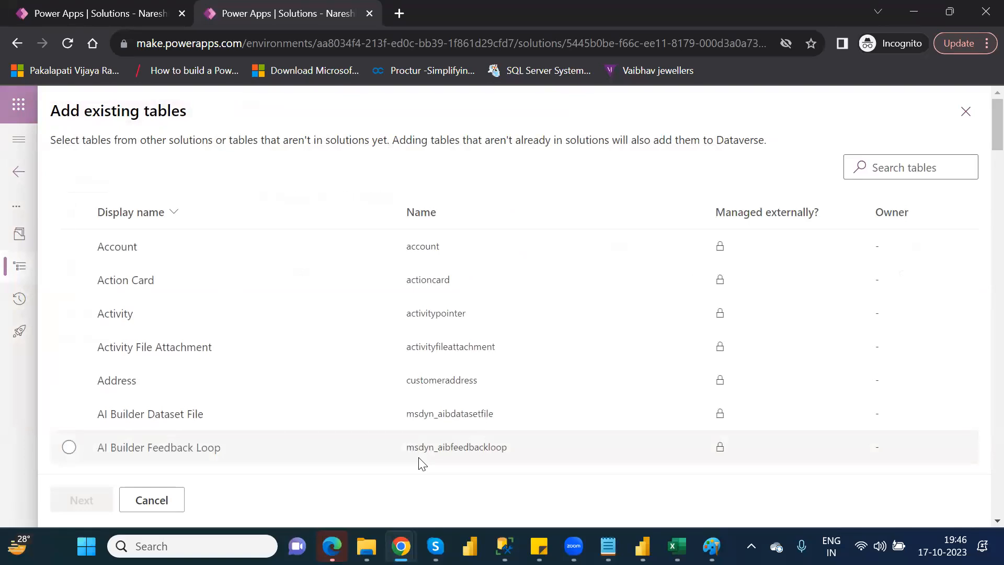
click(900, 166)
text(fina)
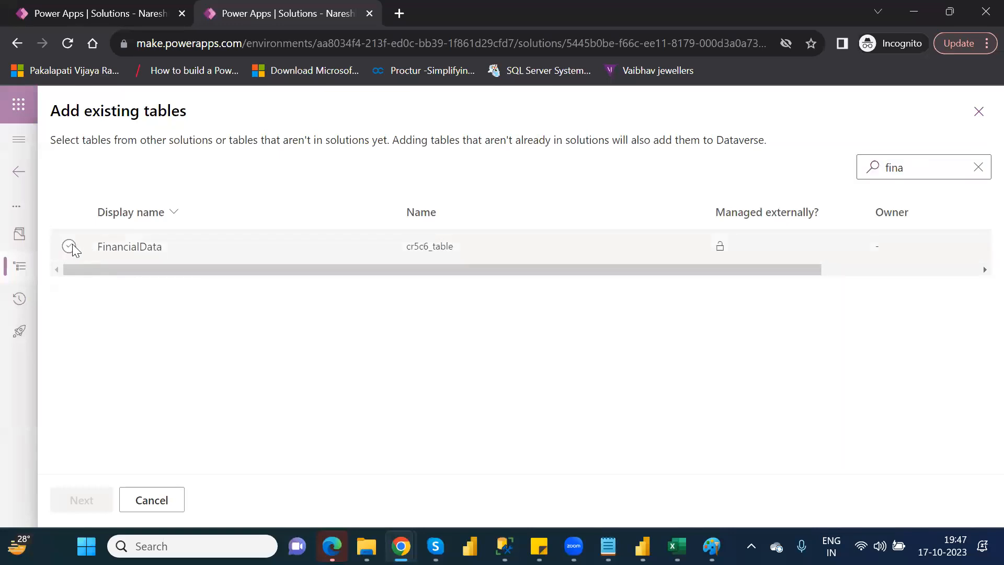
click(69, 246)
click(77, 500)
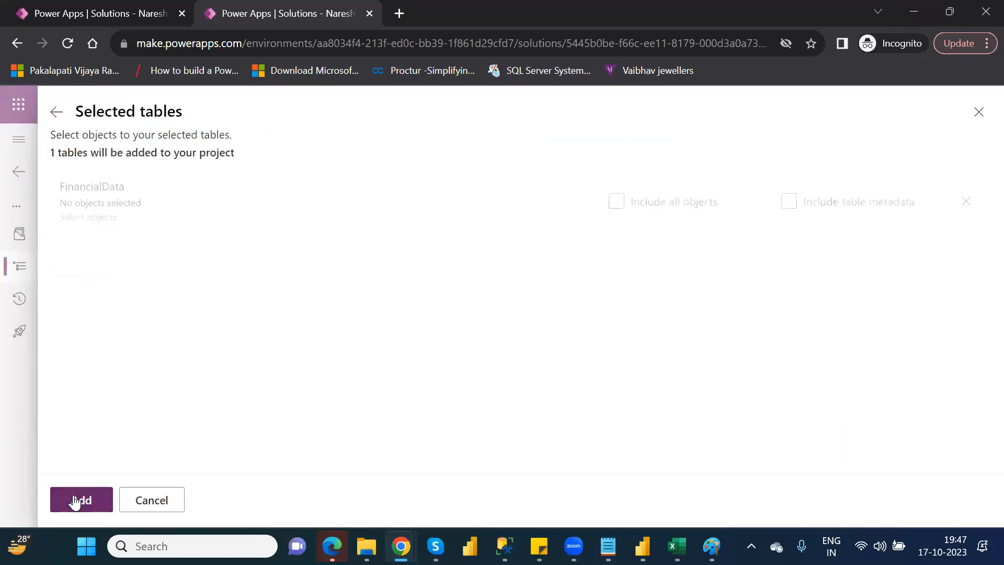
click(74, 501)
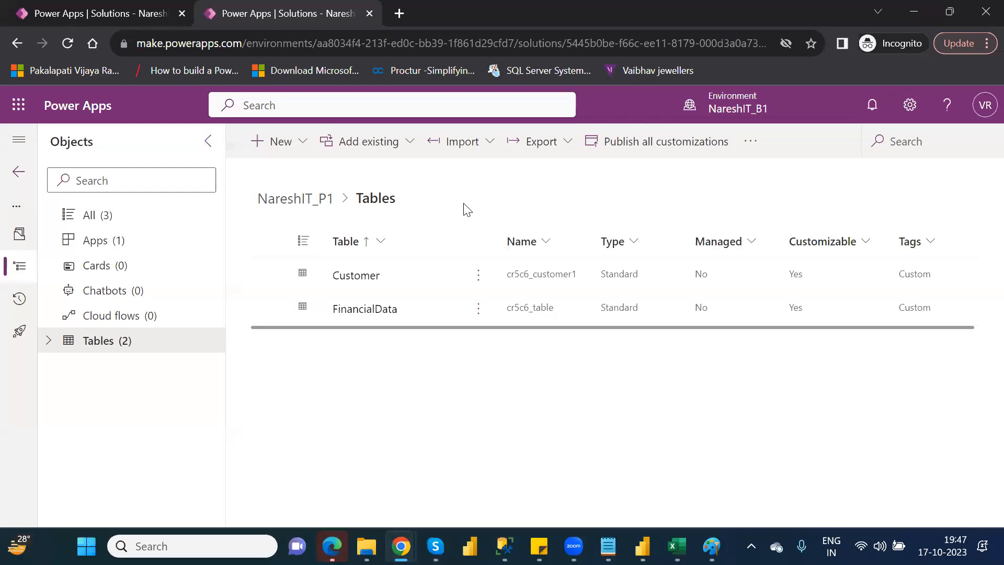
click(489, 145)
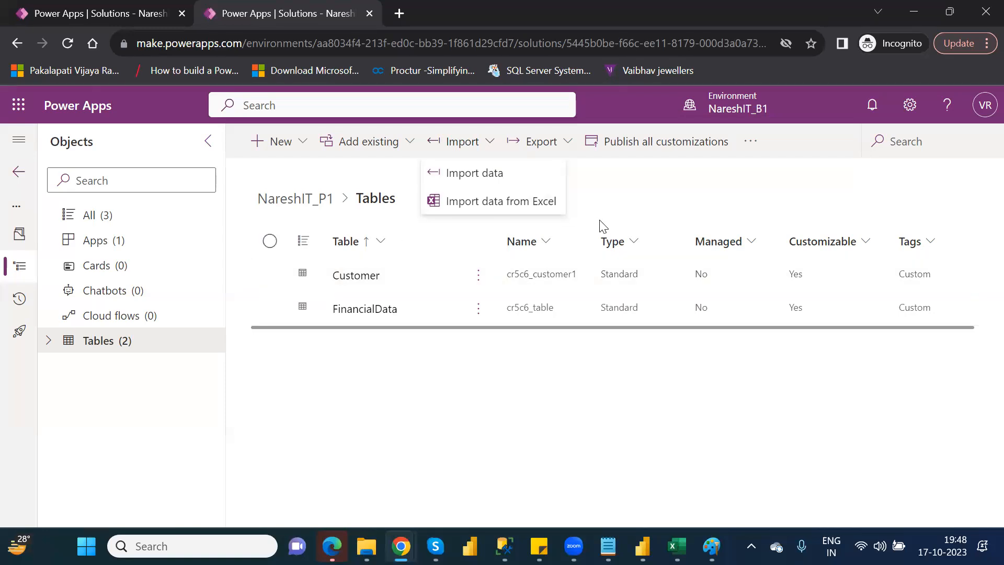
click(638, 190)
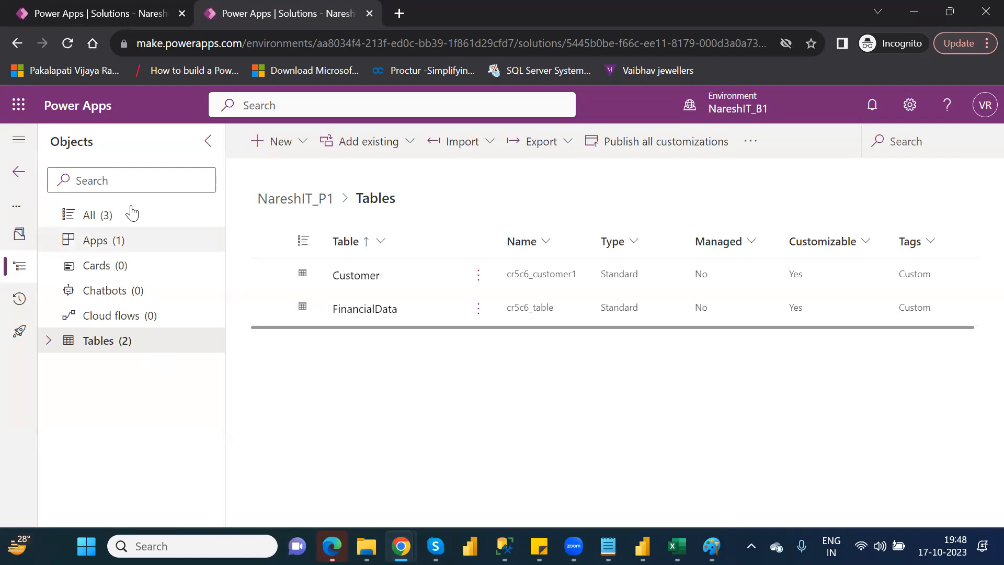
Return to the solutions list, select NareshIT_P1, and view the available environments without switching.
click(18, 174)
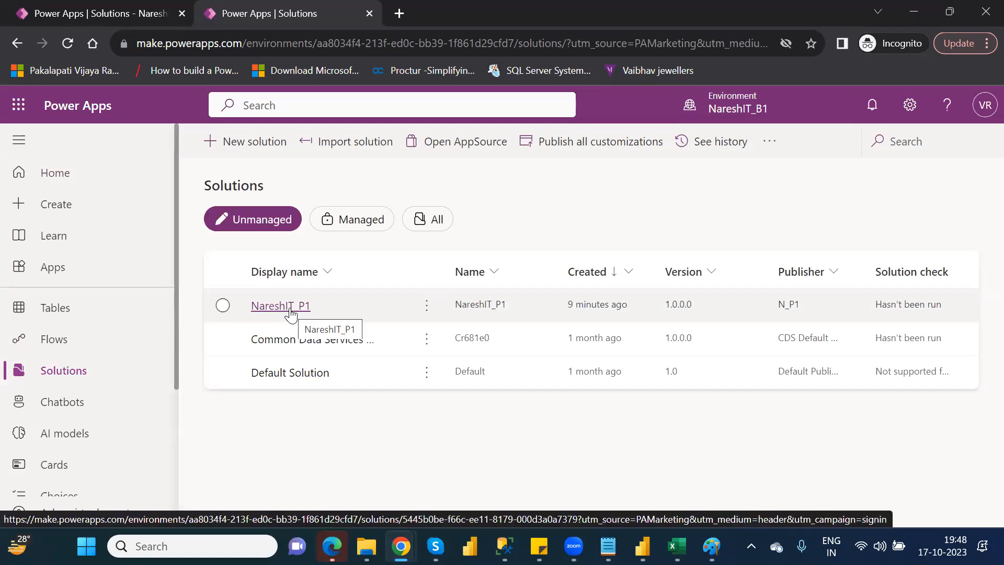
click(223, 306)
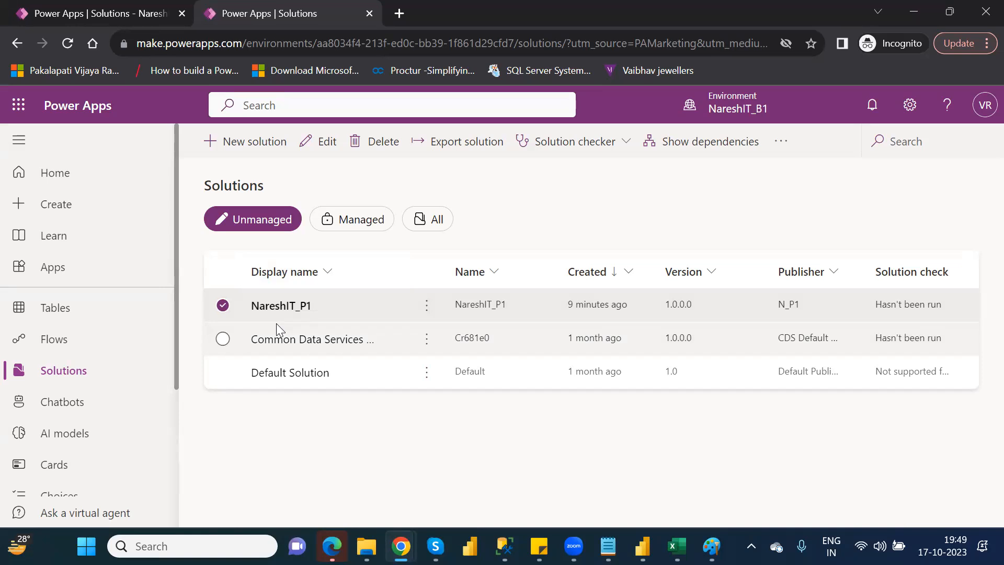
click(739, 121)
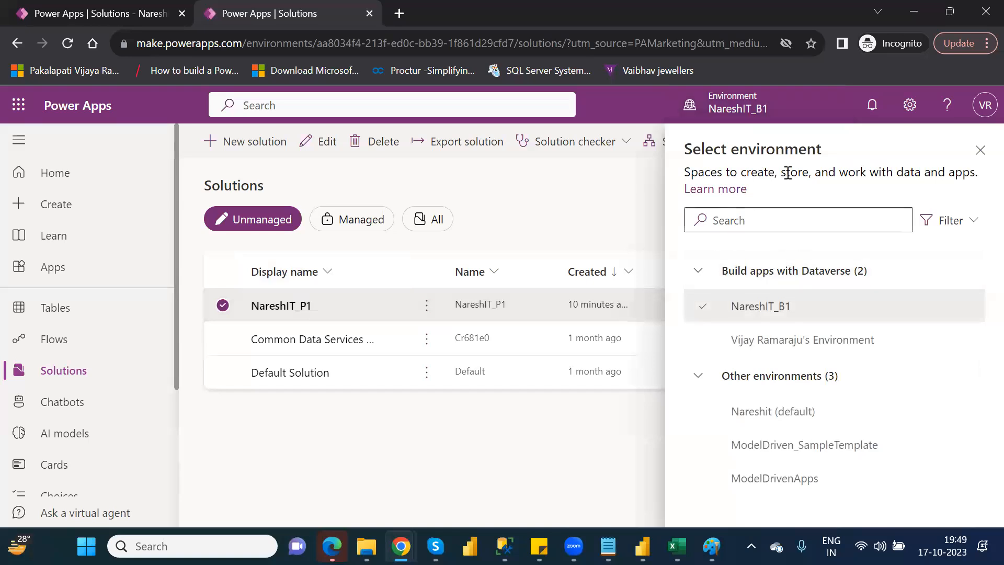
mouse_move(780, 349)
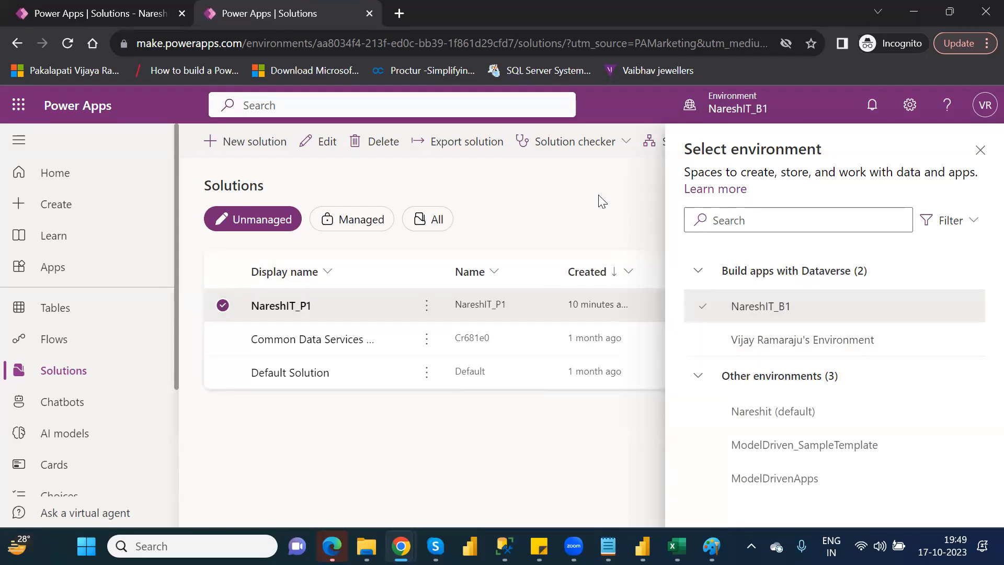
click(980, 151)
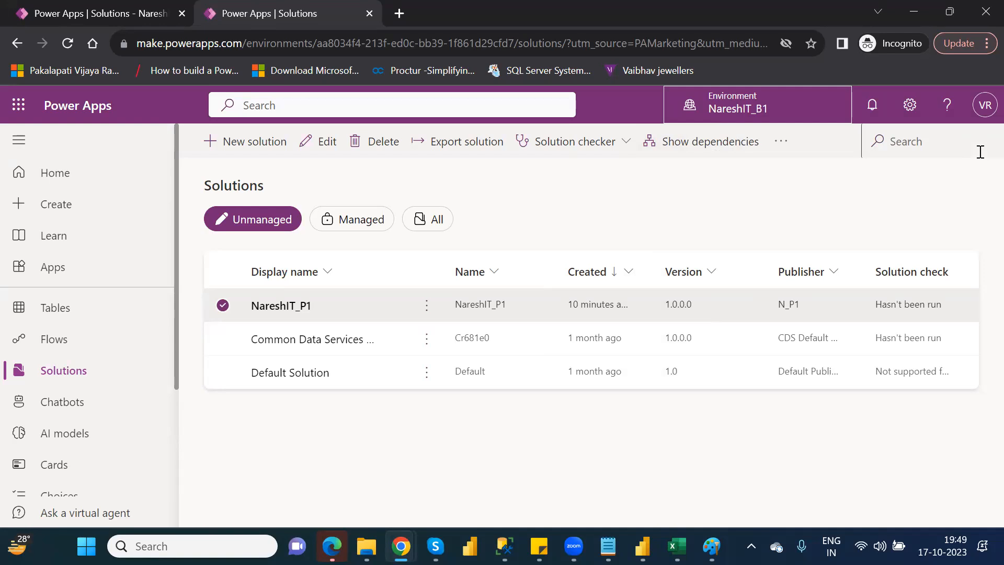
Export the NareshIT_P1 solution as a managed solution with version number 1.0.0.1.
click(456, 143)
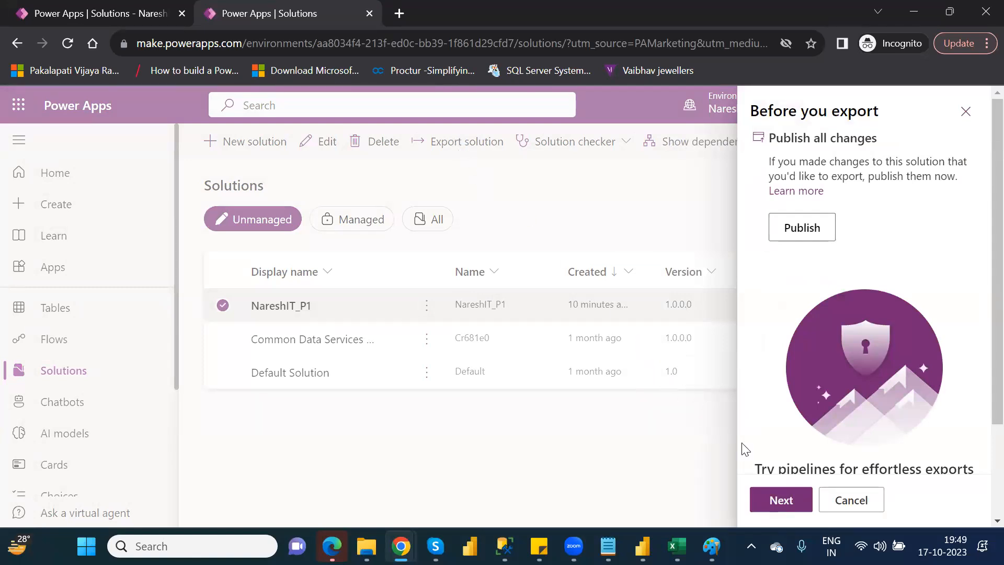
click(781, 501)
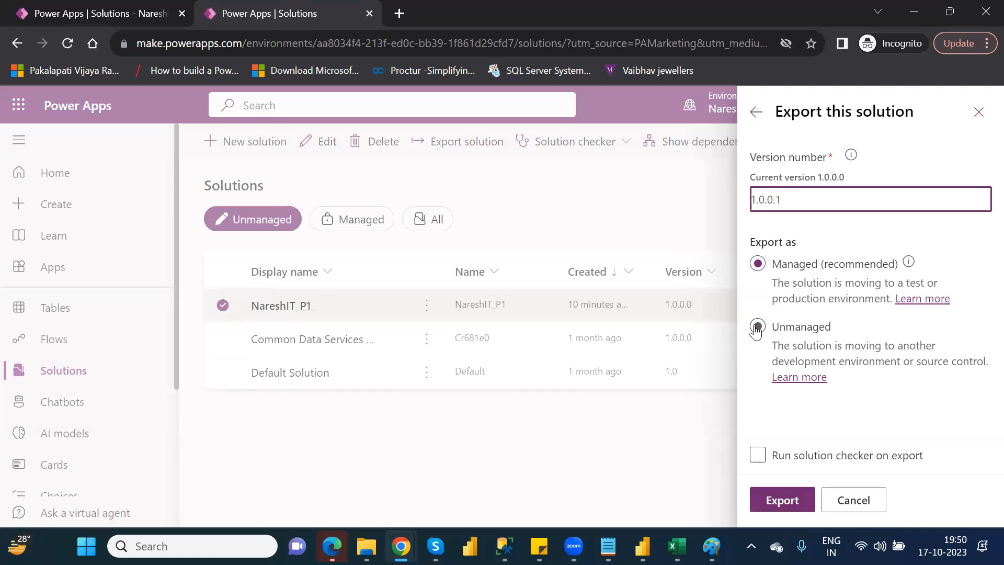
click(785, 508)
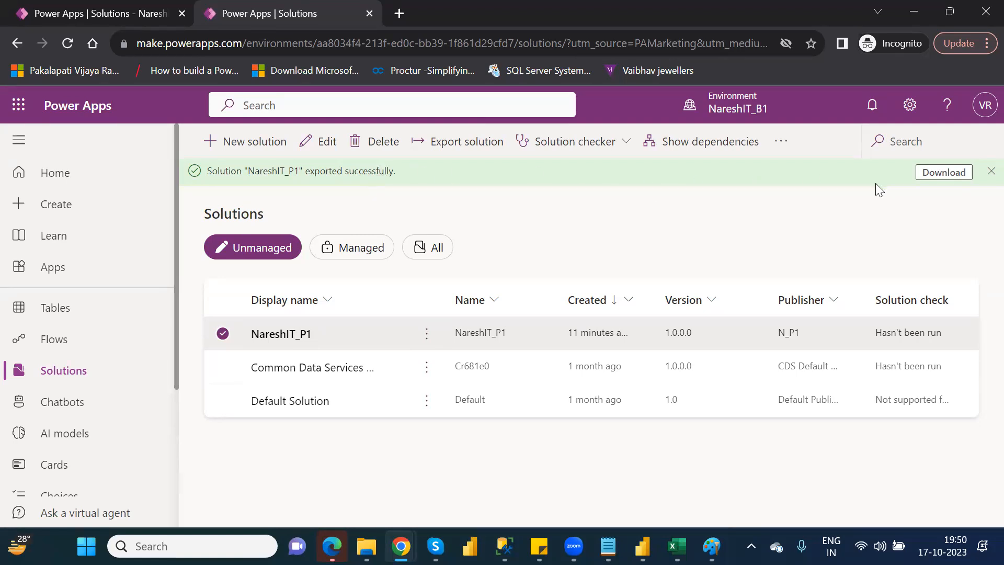
Download the exported NareshIT_P1 solution to the Downloads folder as NareshIT_P1_1_0_0_1_managed and dismiss the export notification.
click(943, 177)
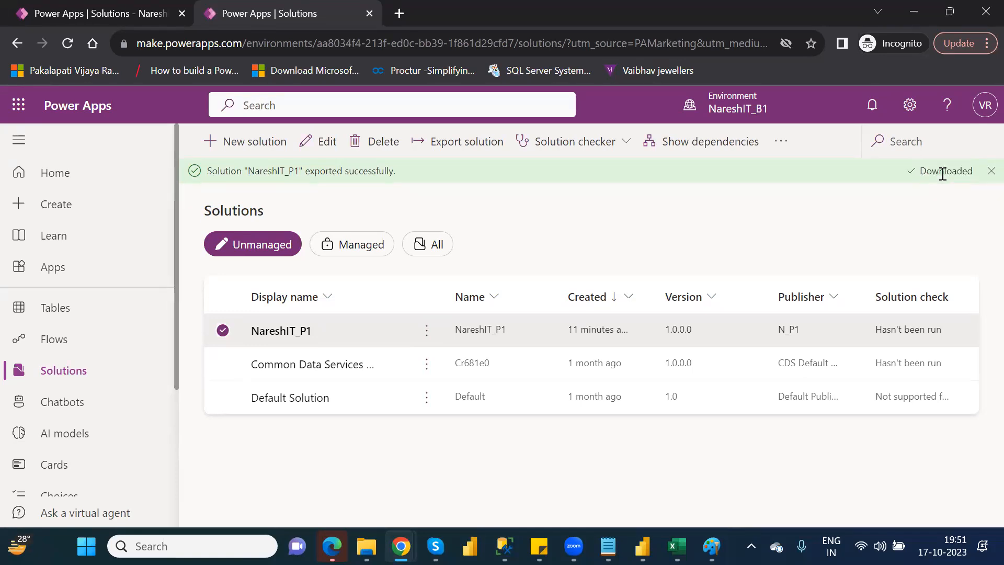
click(941, 173)
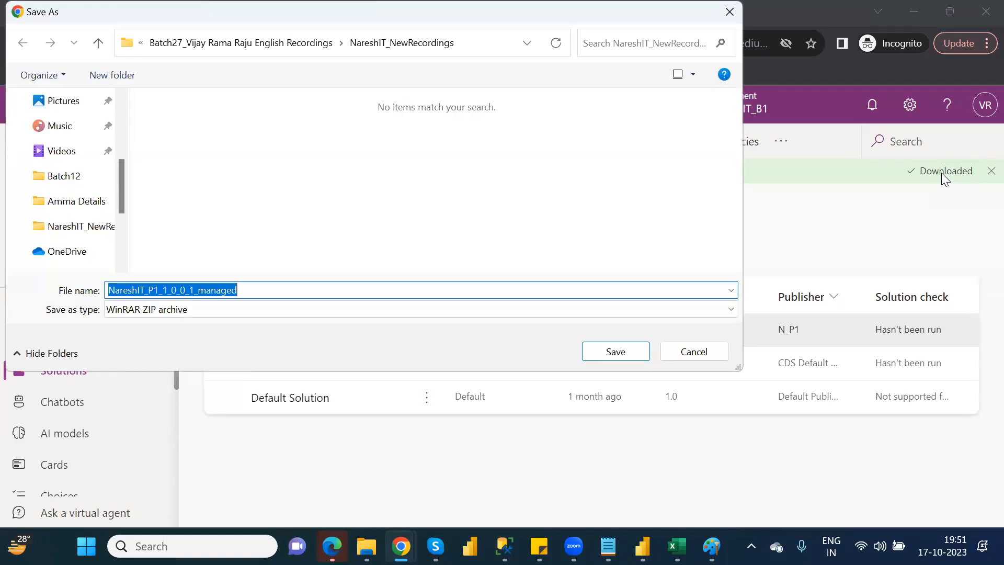
click(105, 155)
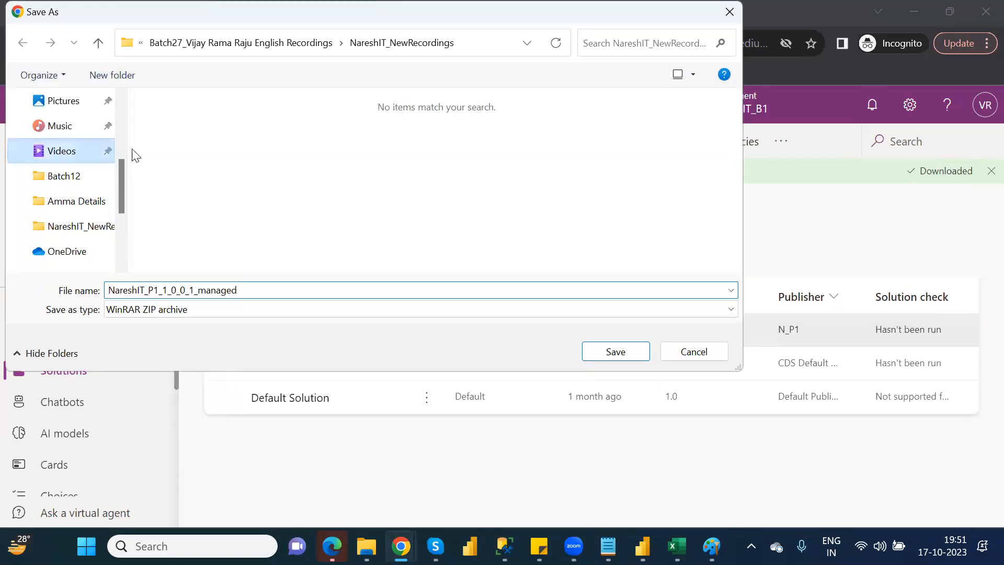
scroll(124, 129, up, 3)
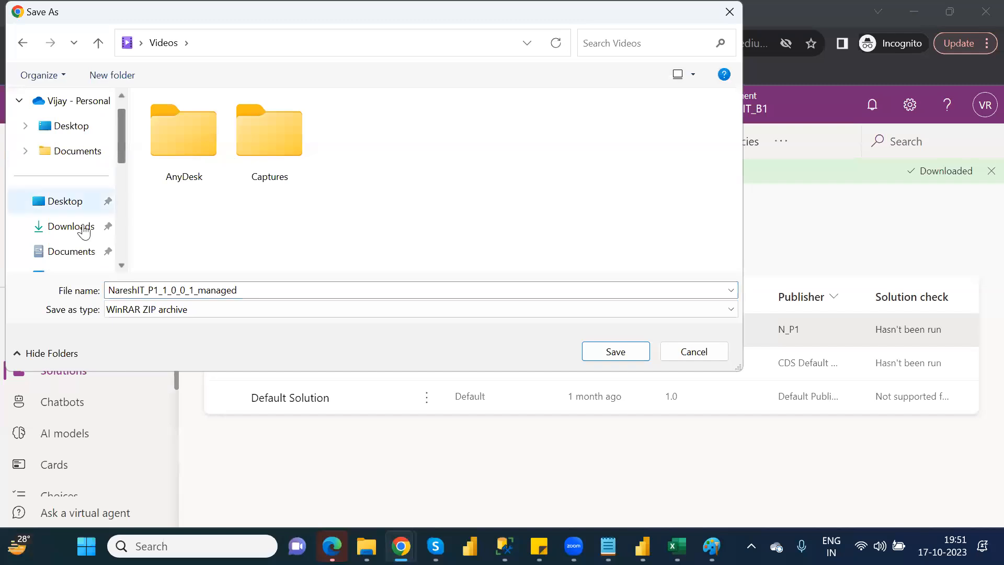
click(79, 230)
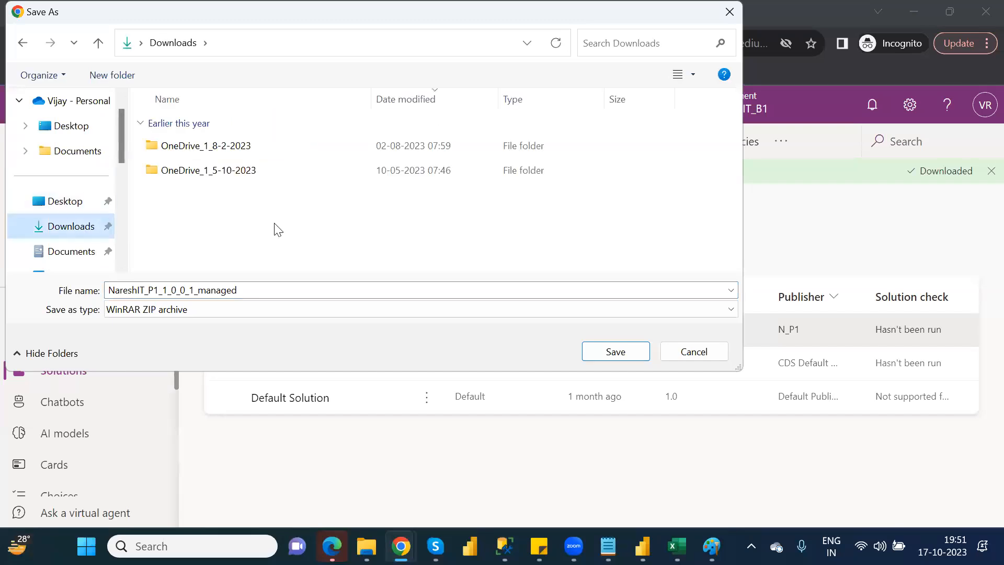
click(621, 354)
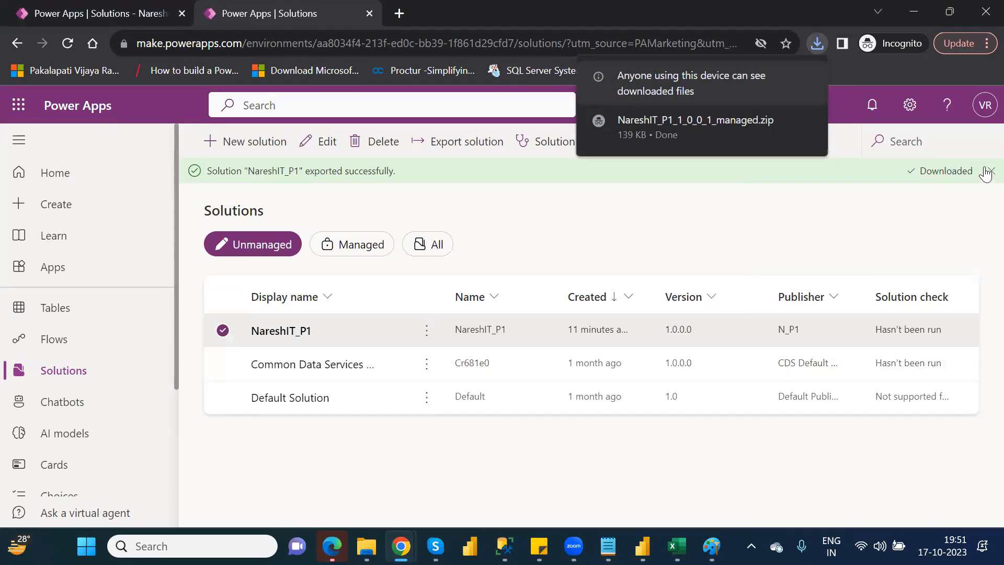
click(986, 173)
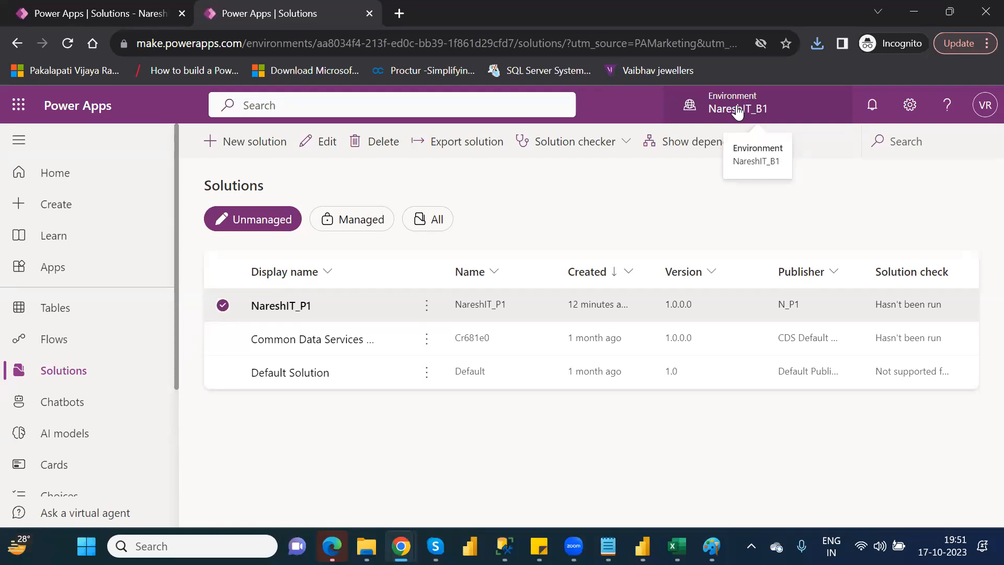
Switch to the other Dataverse environment and try to import the NareshIT_P1_1_0_0_1_managed solution file from Downloads.
click(737, 110)
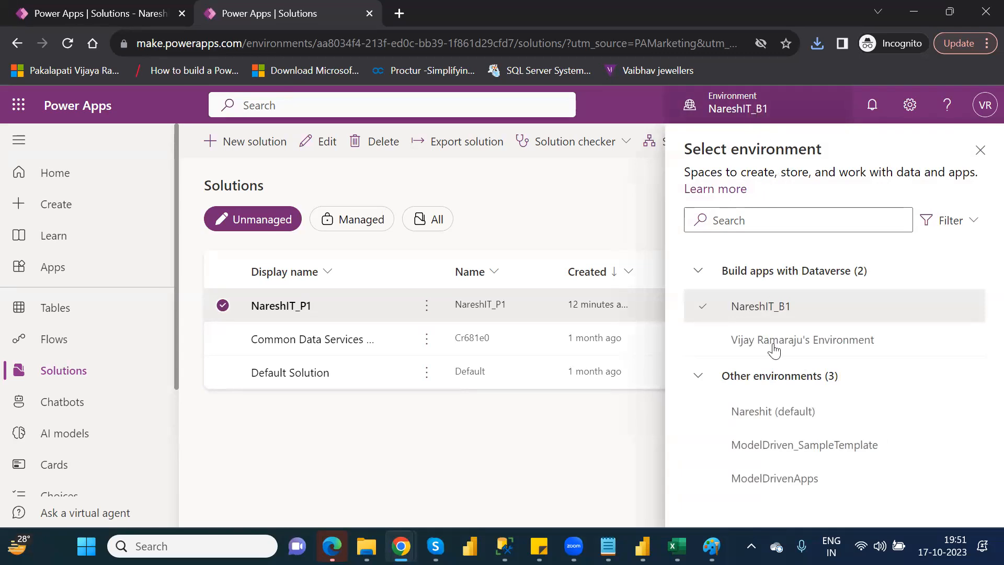
click(793, 346)
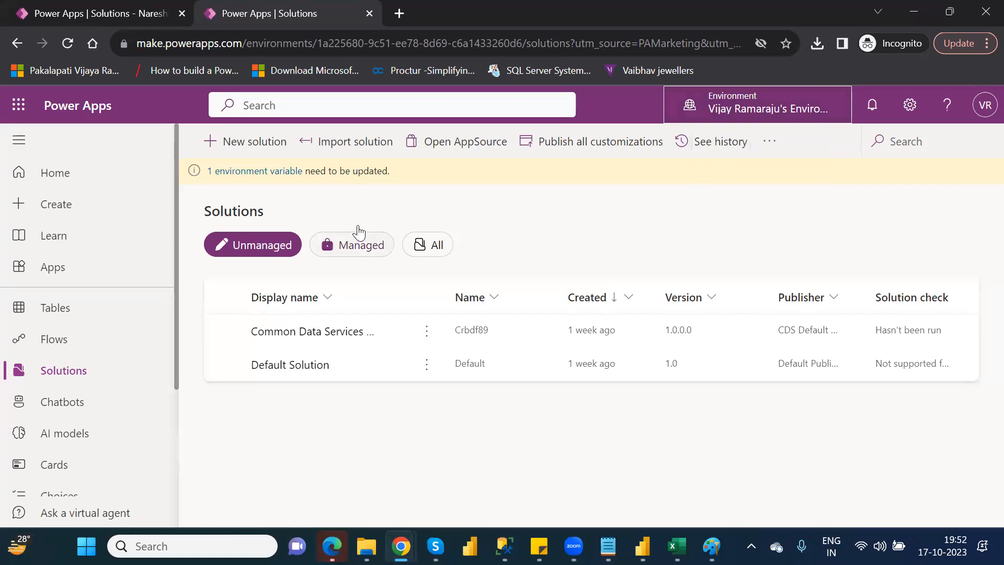
click(343, 149)
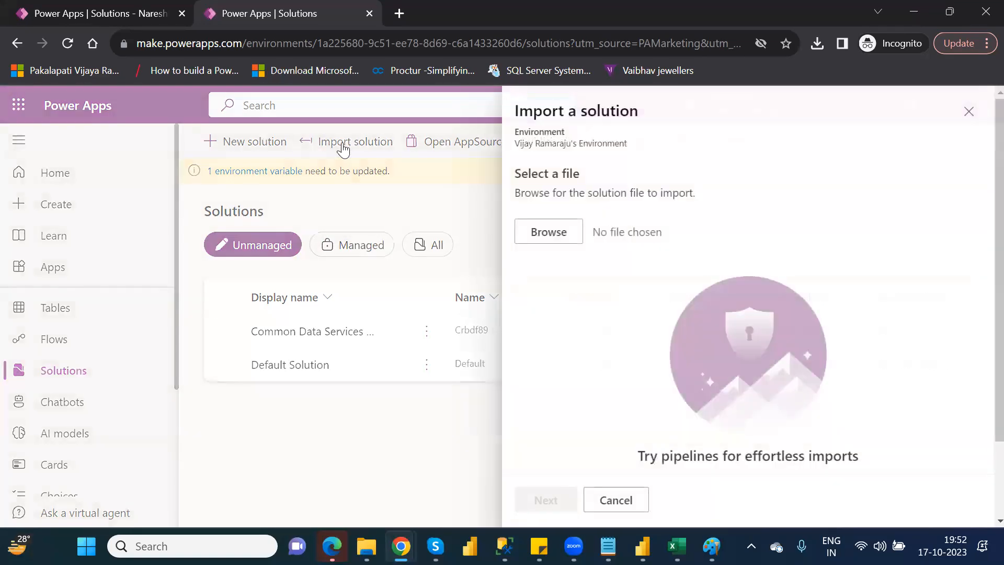
click(551, 233)
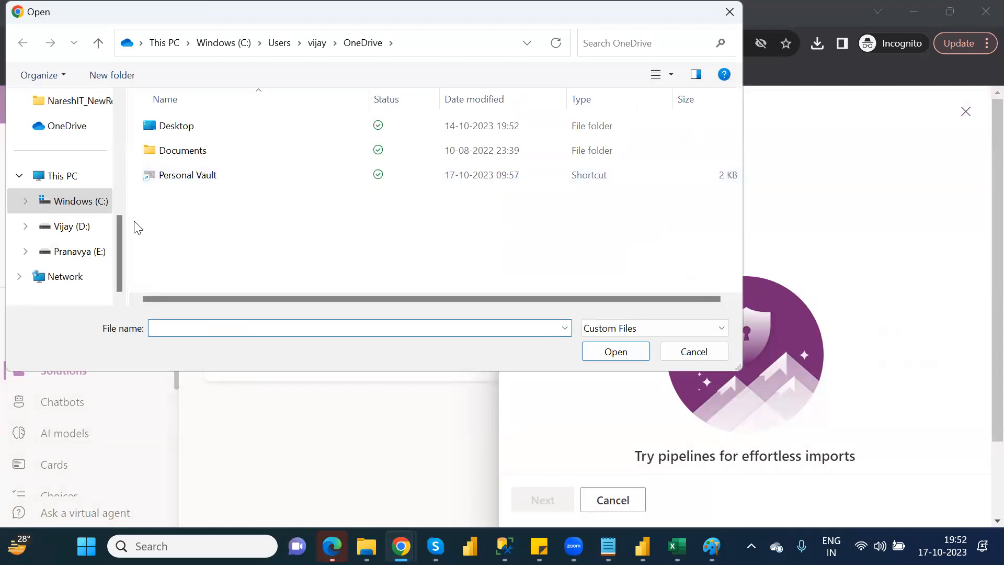
drag(119, 247, 122, 142)
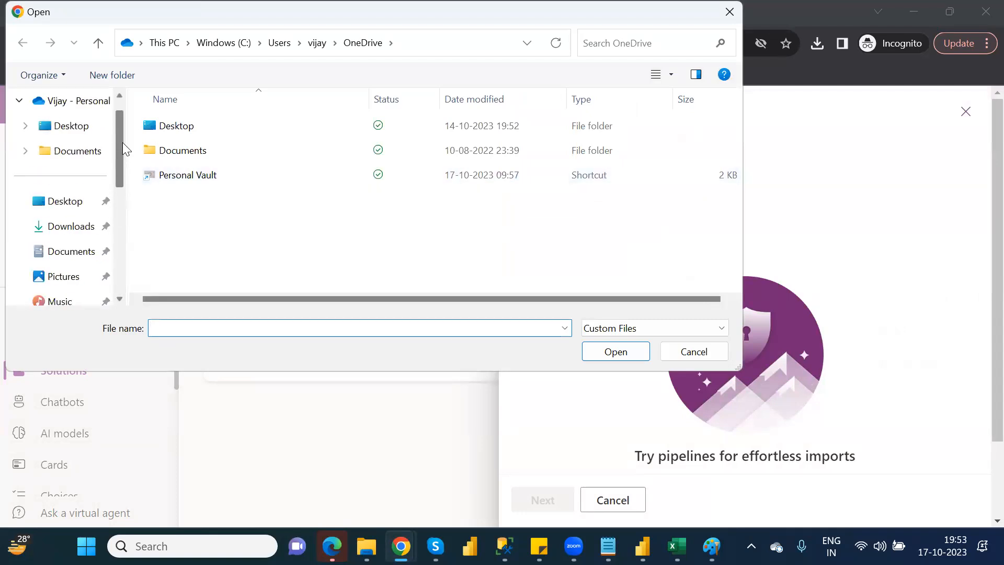
click(72, 228)
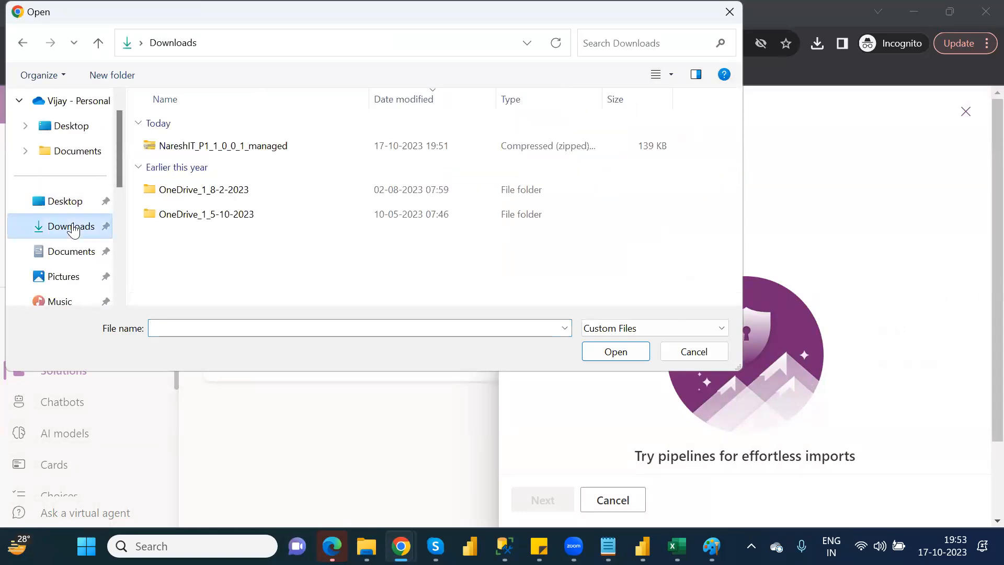
double_click(205, 151)
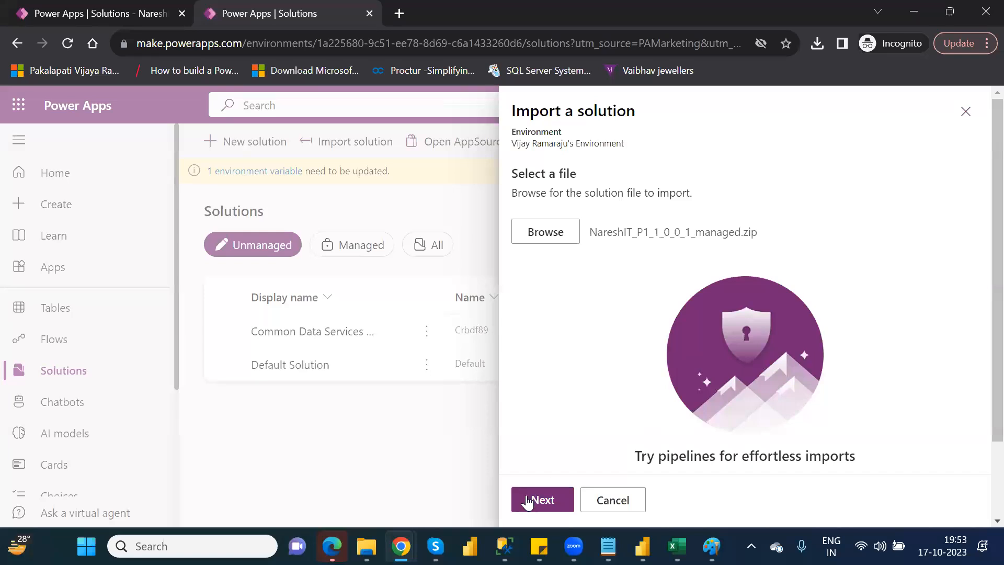
click(529, 501)
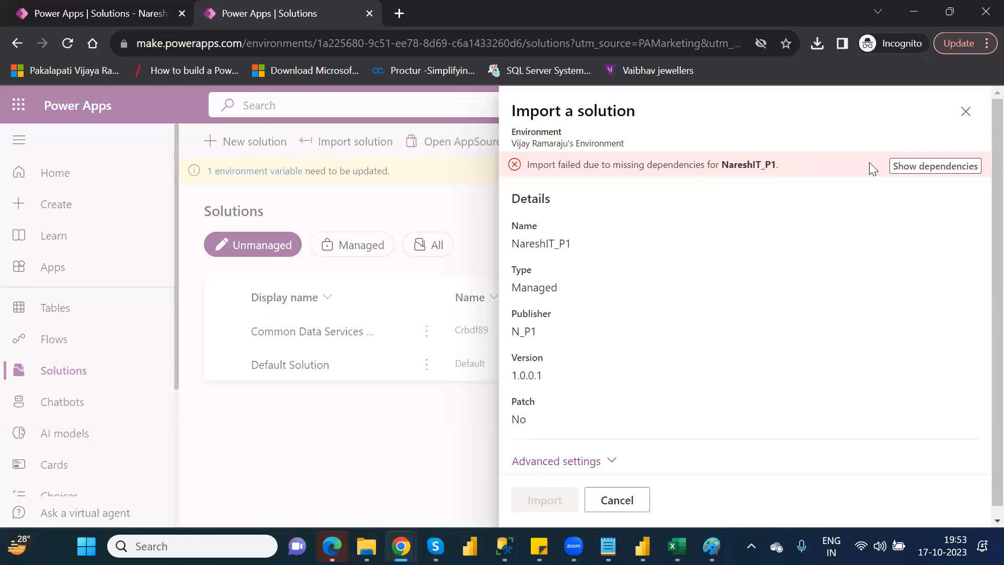
Save the list of missing dependencies for NareshIT_P1 as log.txt in the Downloads folder and close the solution import.
click(910, 167)
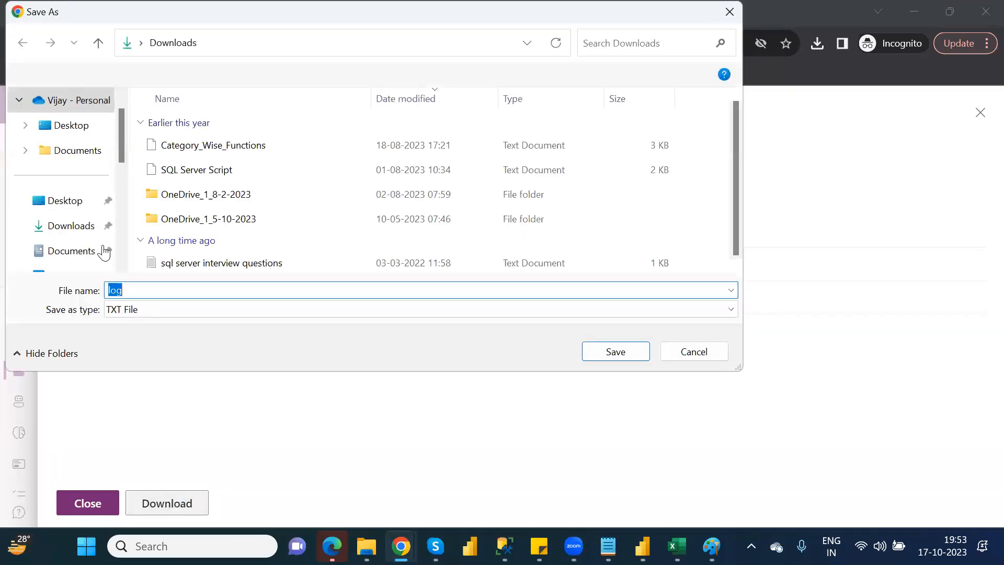
click(76, 226)
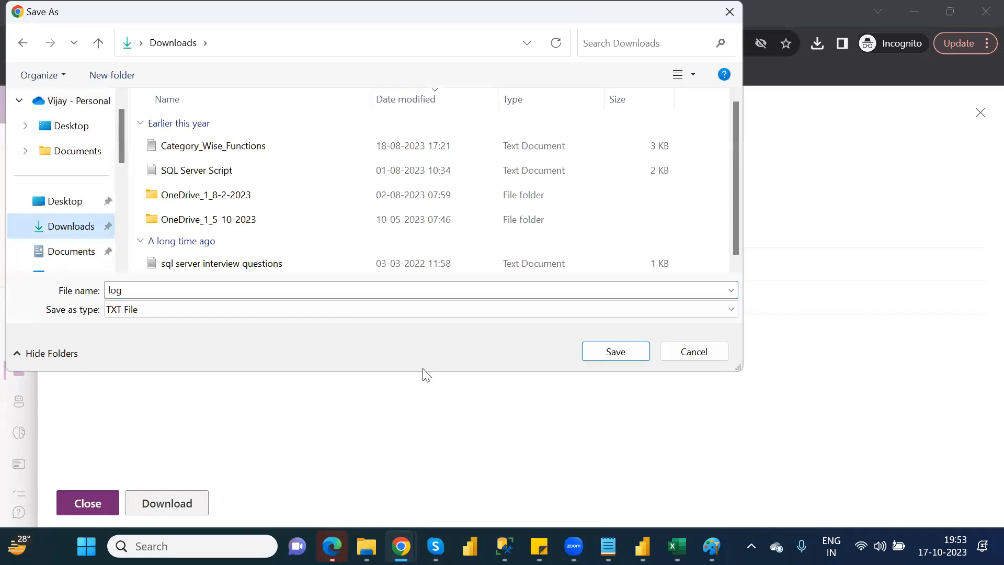
click(630, 350)
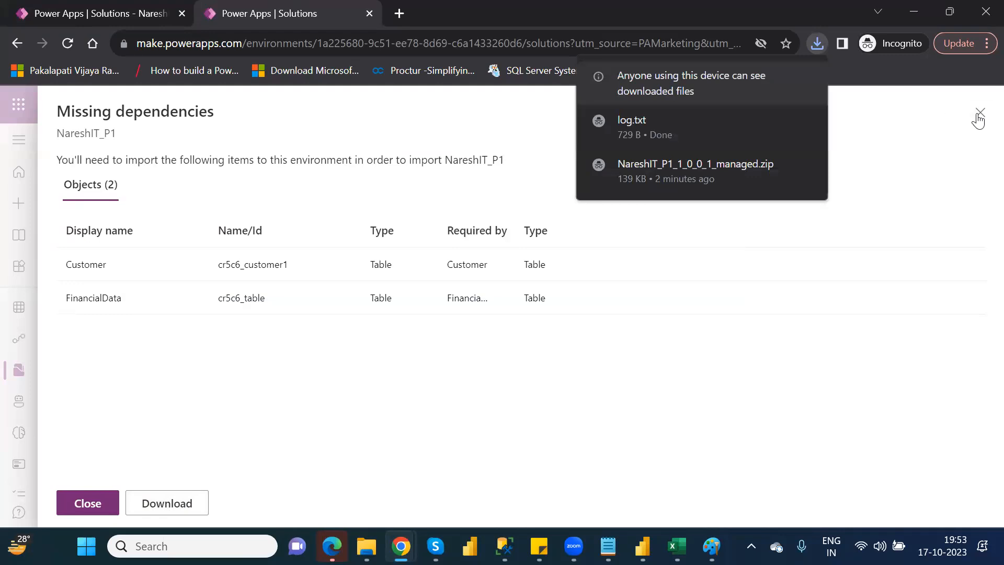
click(89, 505)
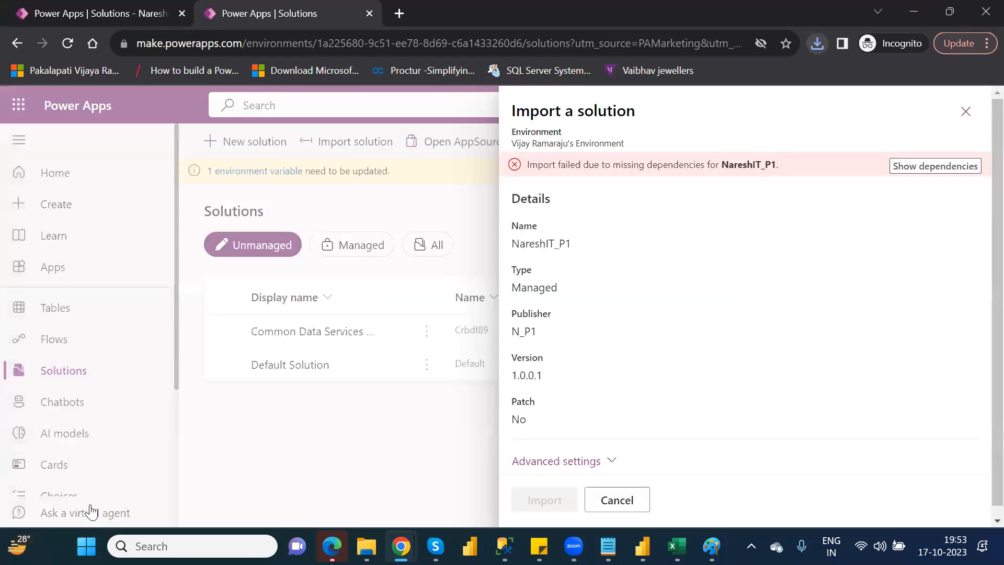
click(965, 113)
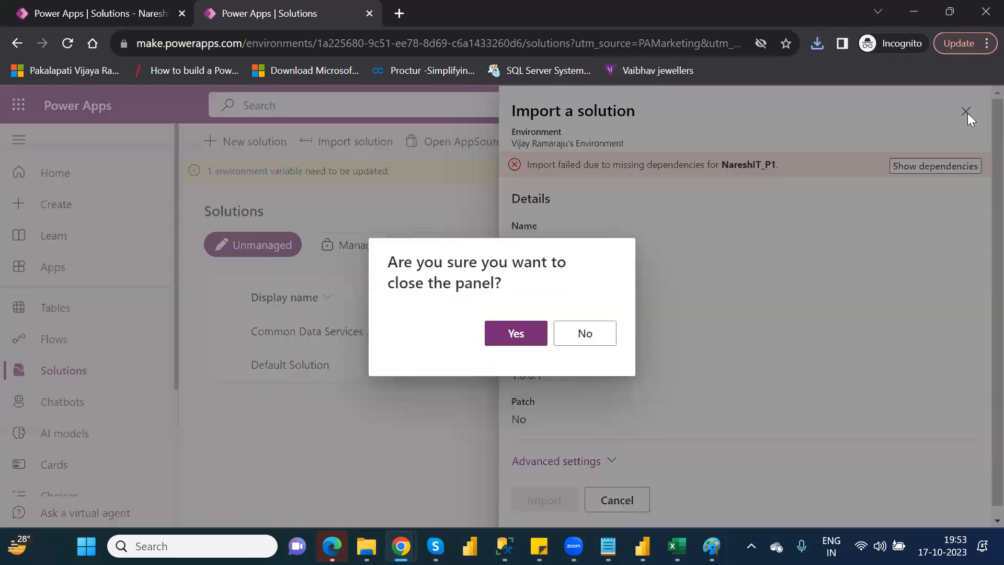
click(539, 344)
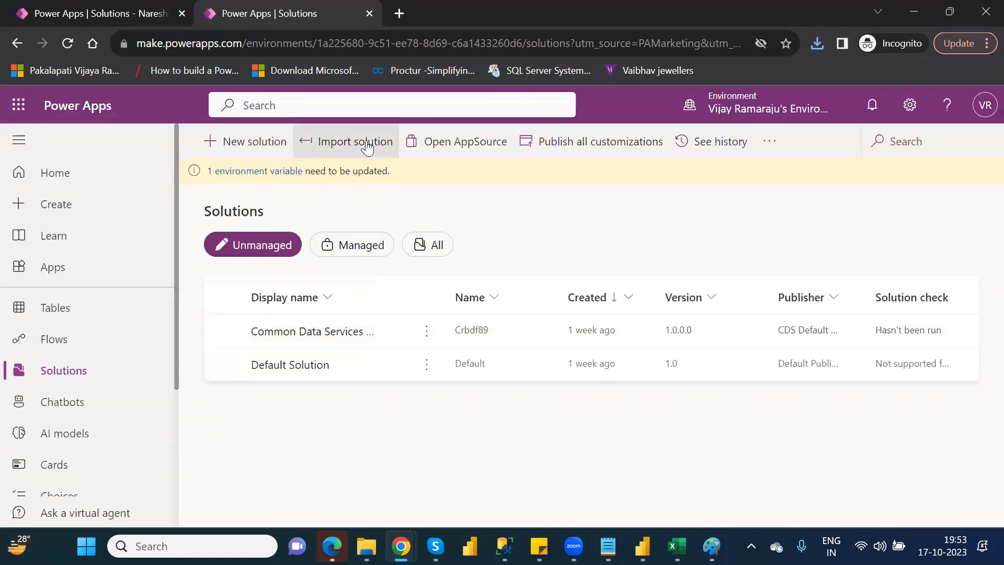
Try again to import NareshIT_P1_1_0_0_1_managed.zip, review its missing dependencies, and close the import.
click(368, 148)
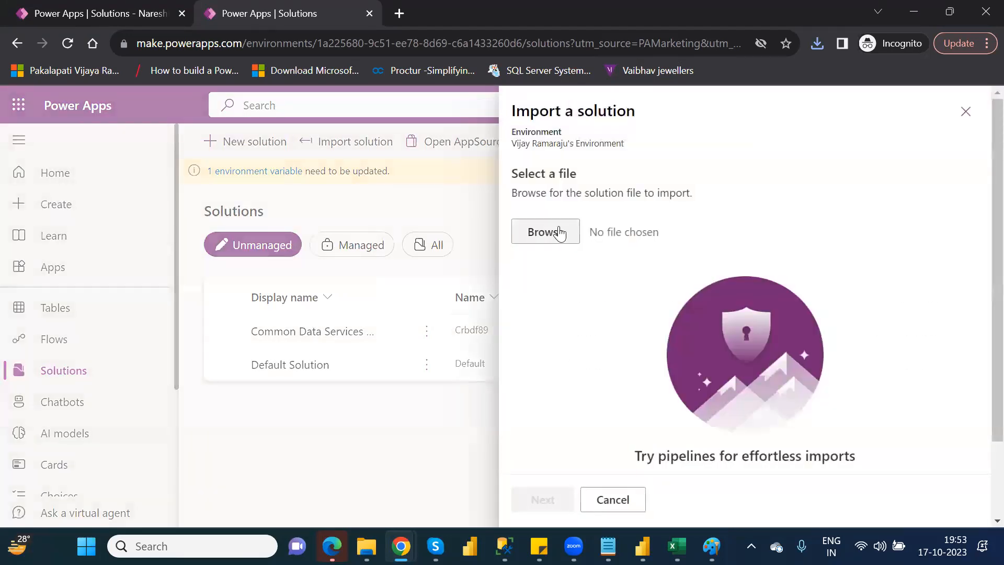
click(558, 231)
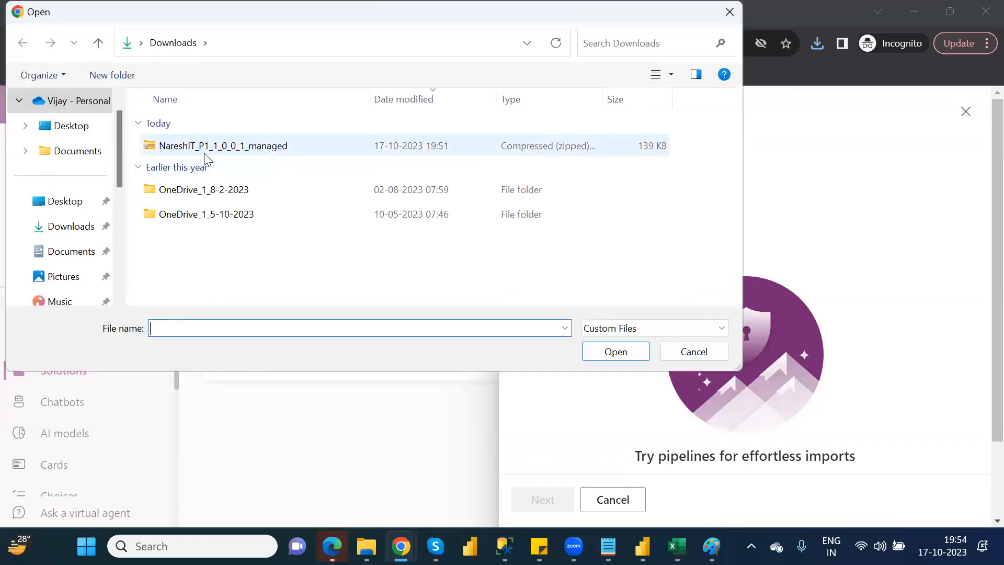
double_click(204, 152)
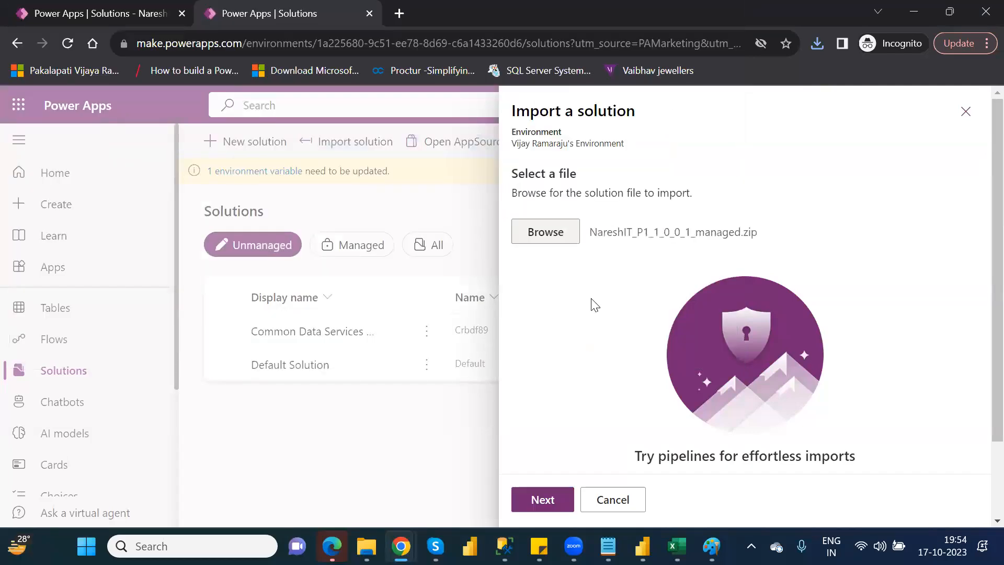
click(542, 500)
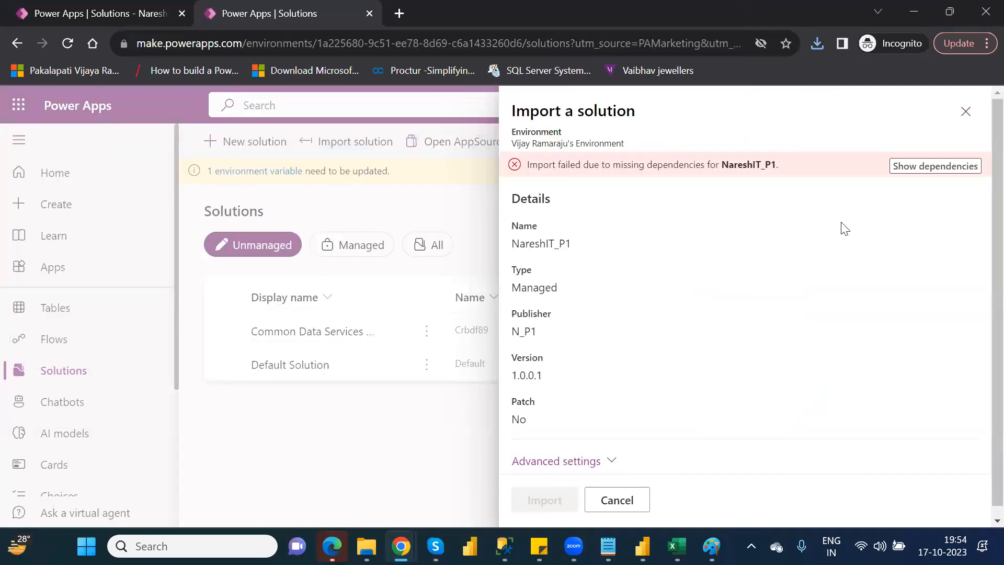
click(920, 167)
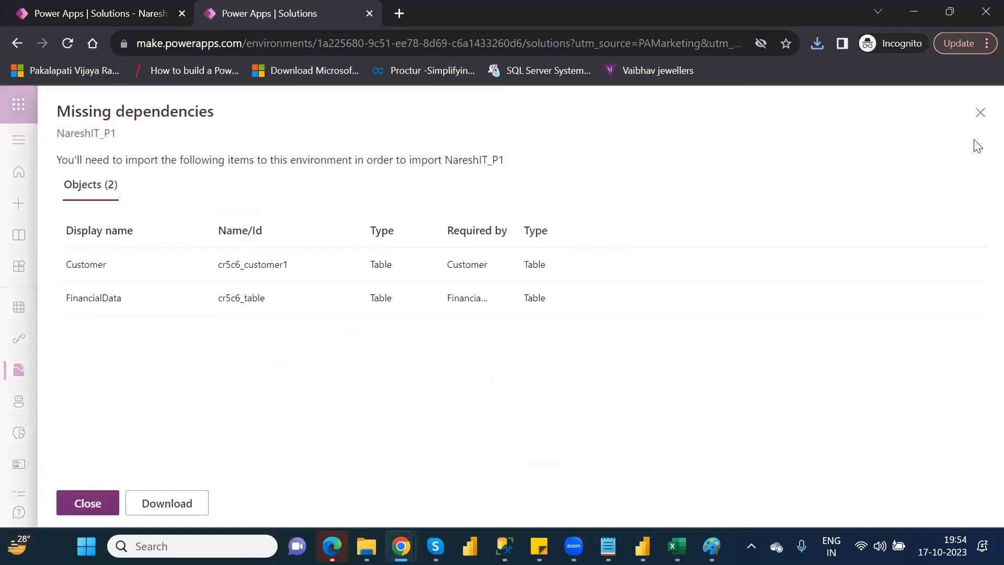
click(980, 112)
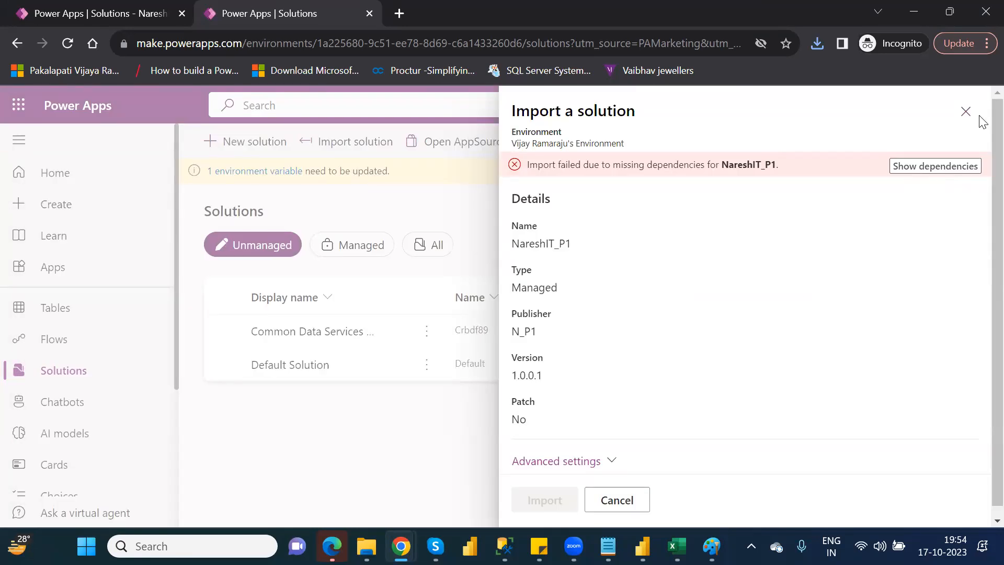
click(971, 110)
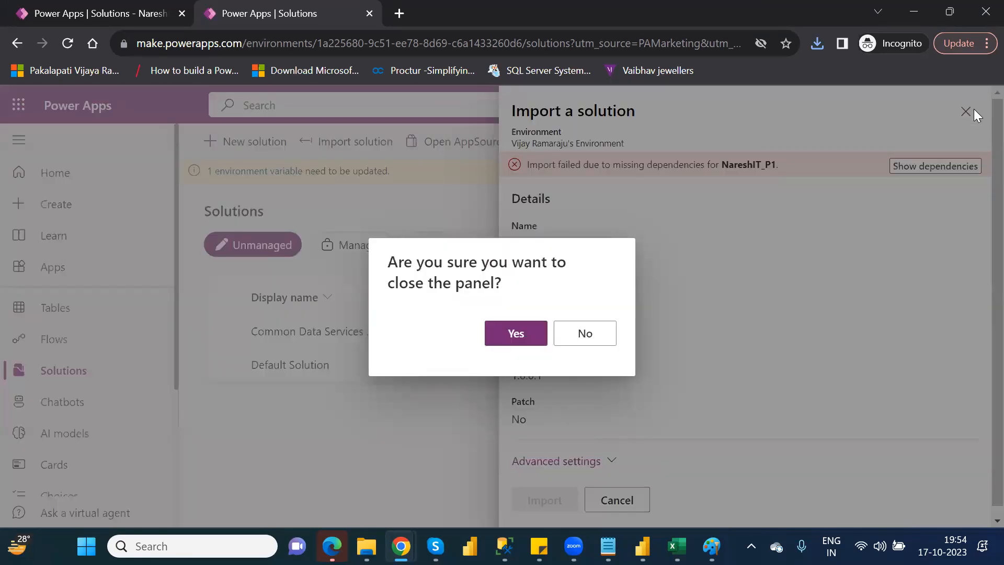
click(509, 335)
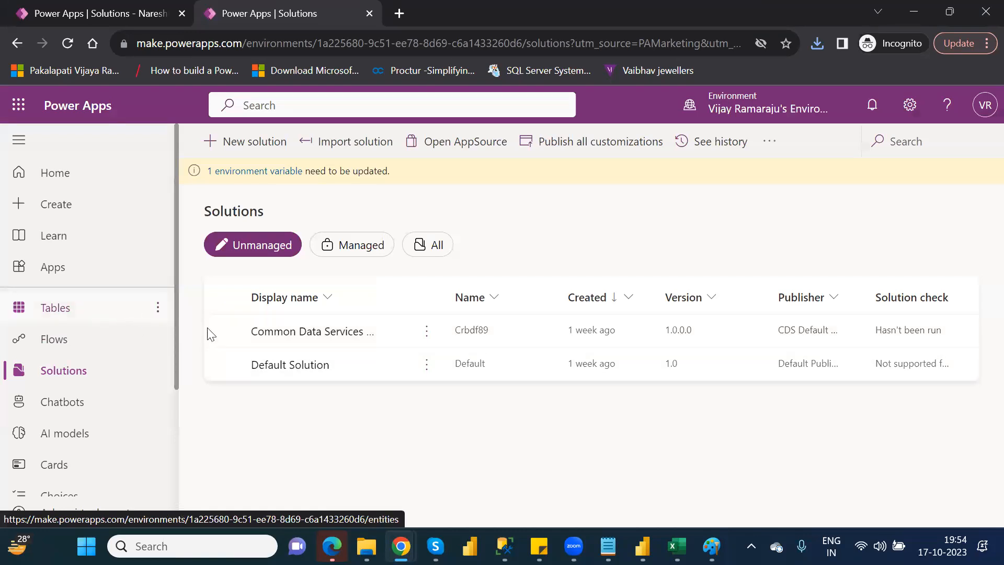
Try to import log.txt from Downloads as a solution, listing all file types to select it.
click(367, 143)
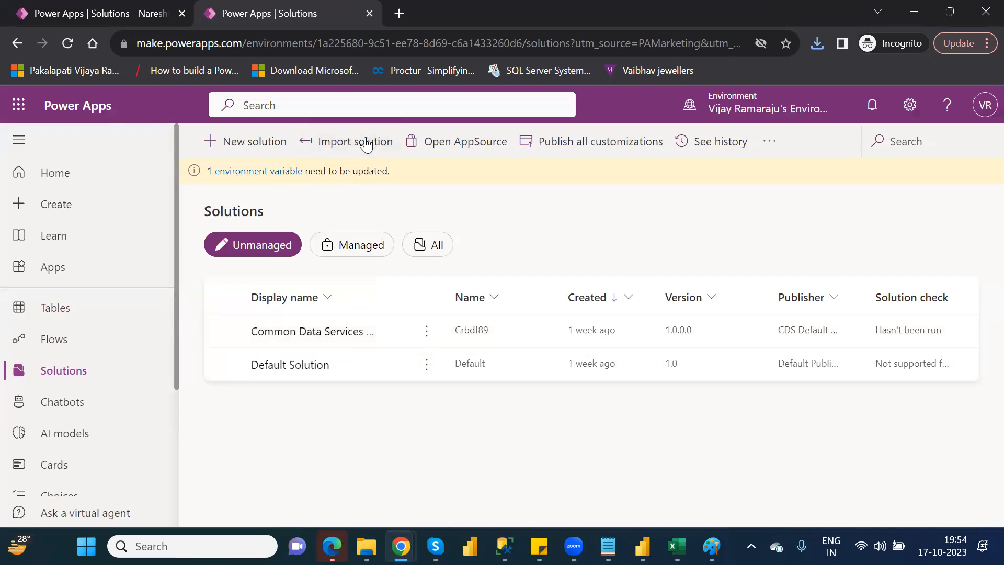
click(561, 236)
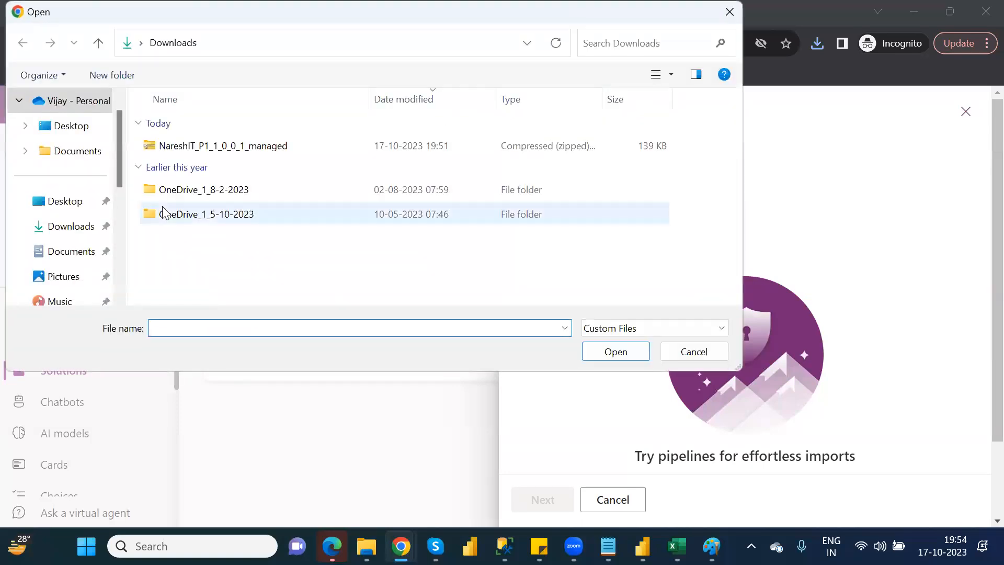
click(664, 325)
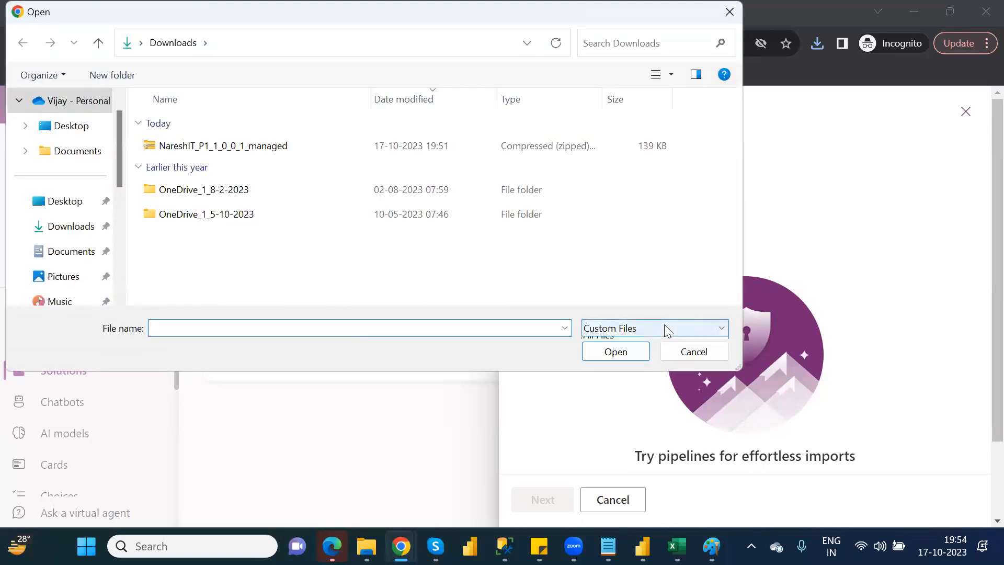
click(625, 357)
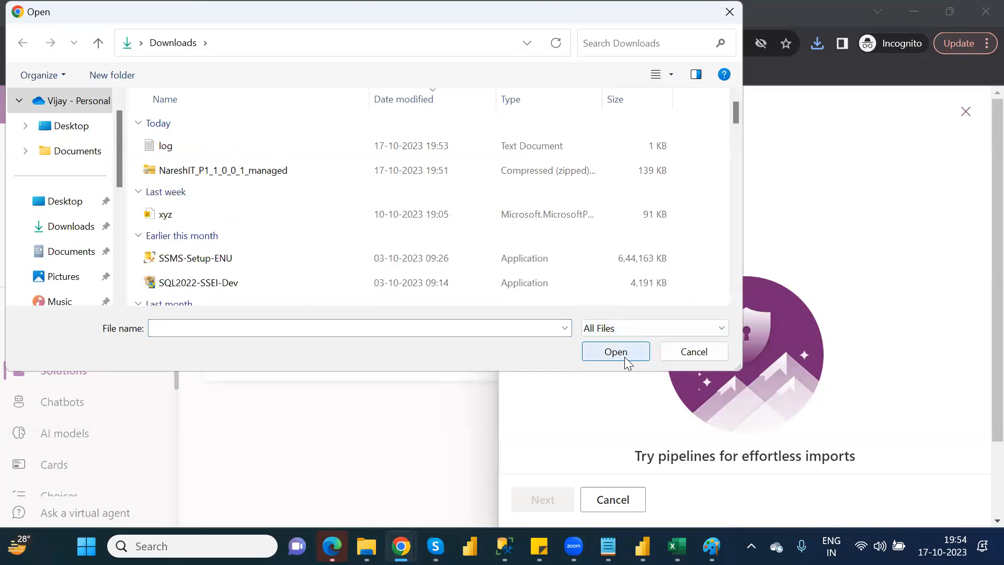
double_click(197, 156)
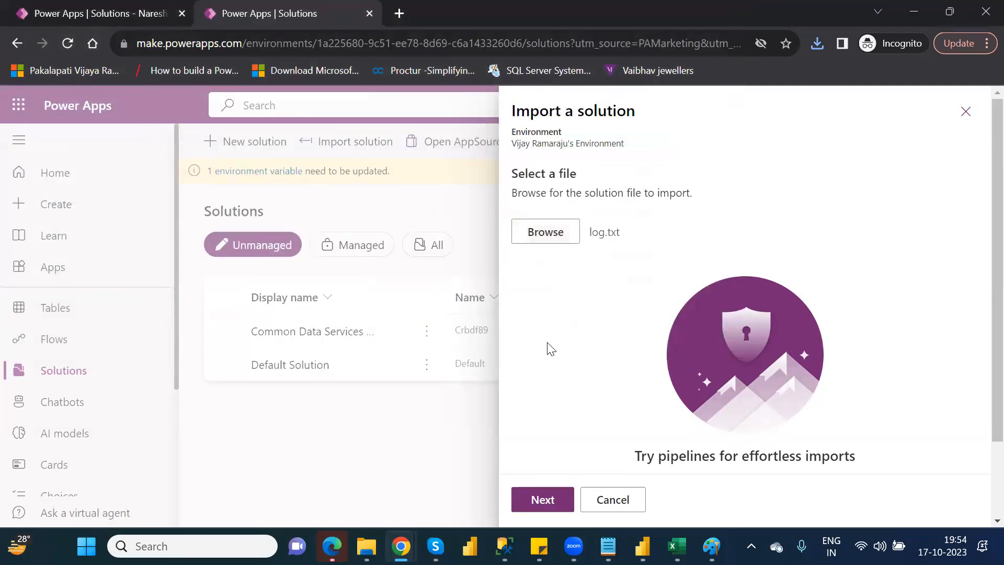
click(552, 502)
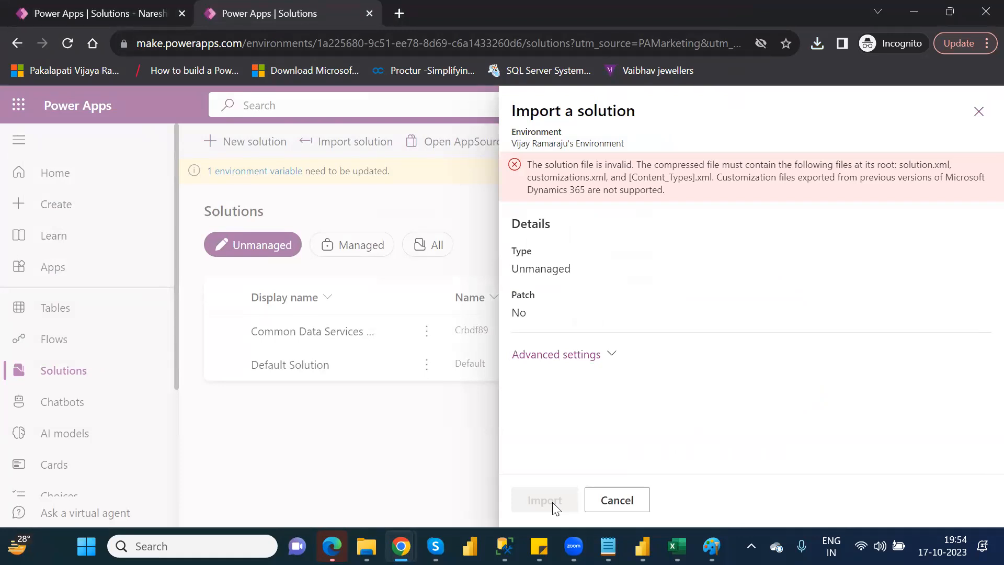
Close the solution import panel and start a blank table from the environment's tables.
click(616, 507)
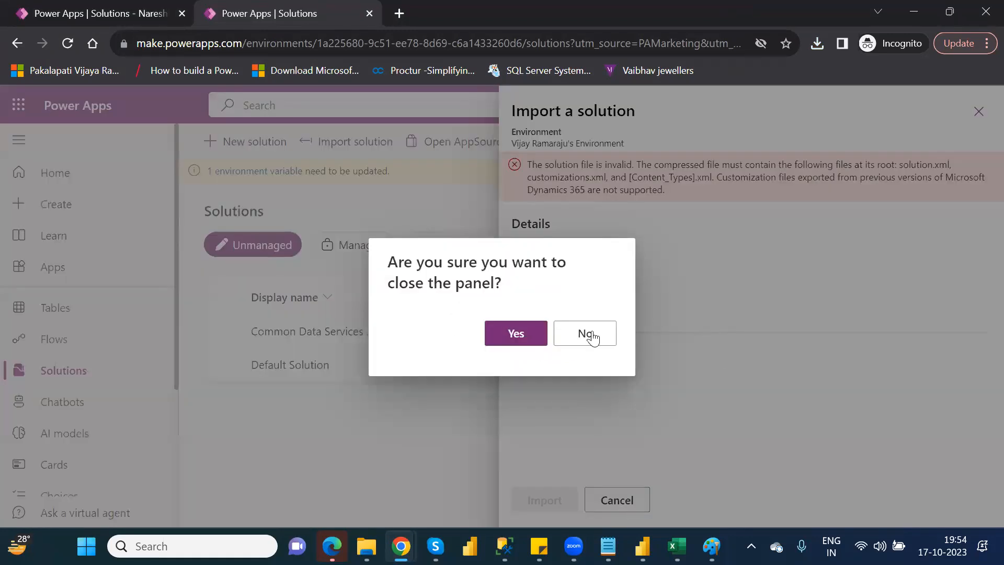
click(517, 333)
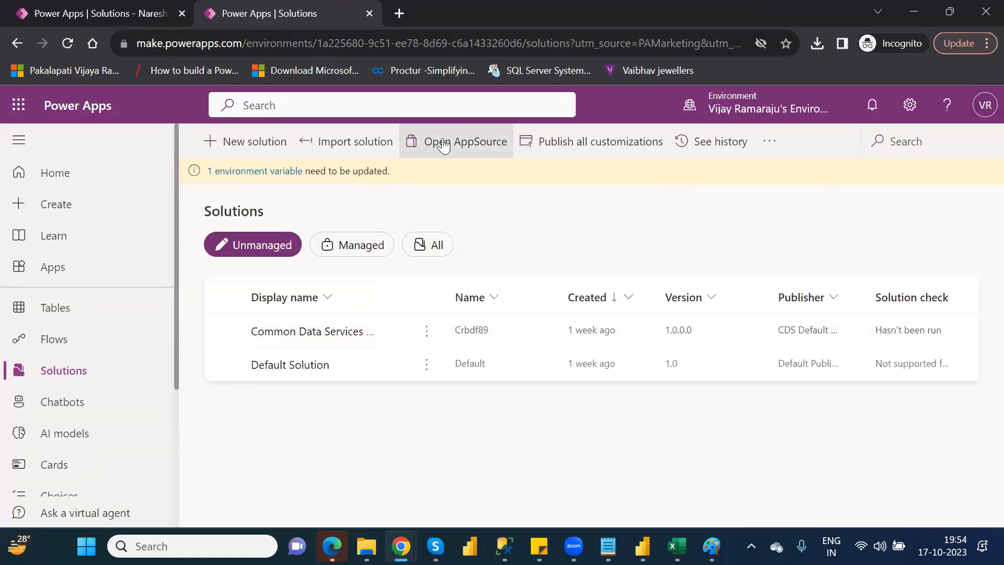
click(67, 307)
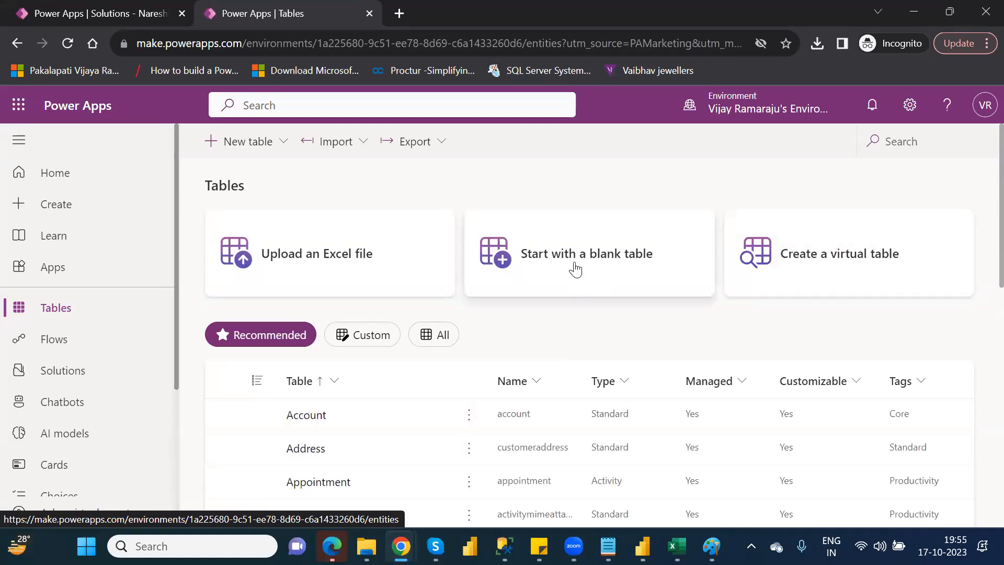
click(575, 269)
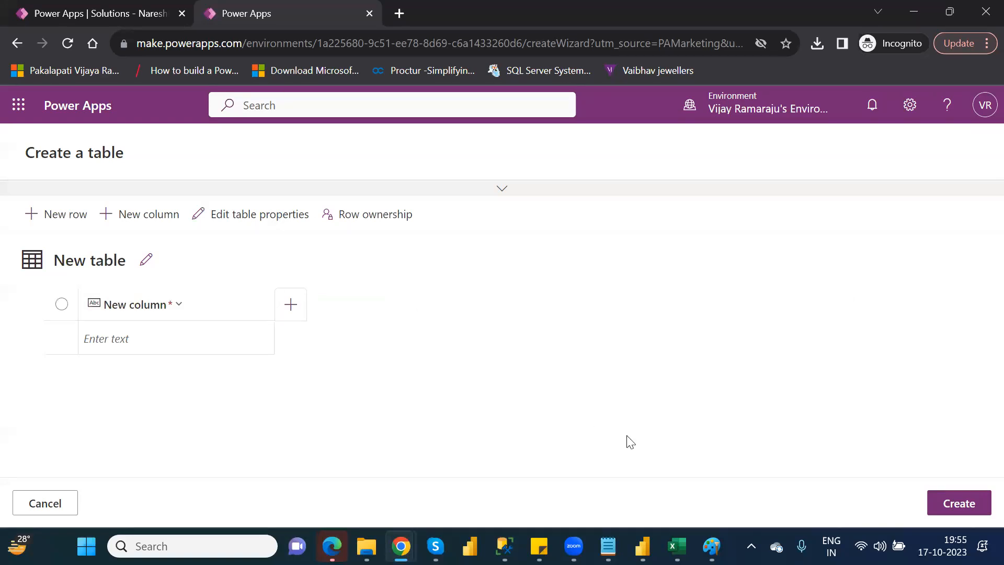
Switch to the test workbook in Excel and close it without saving the changes.
click(670, 470)
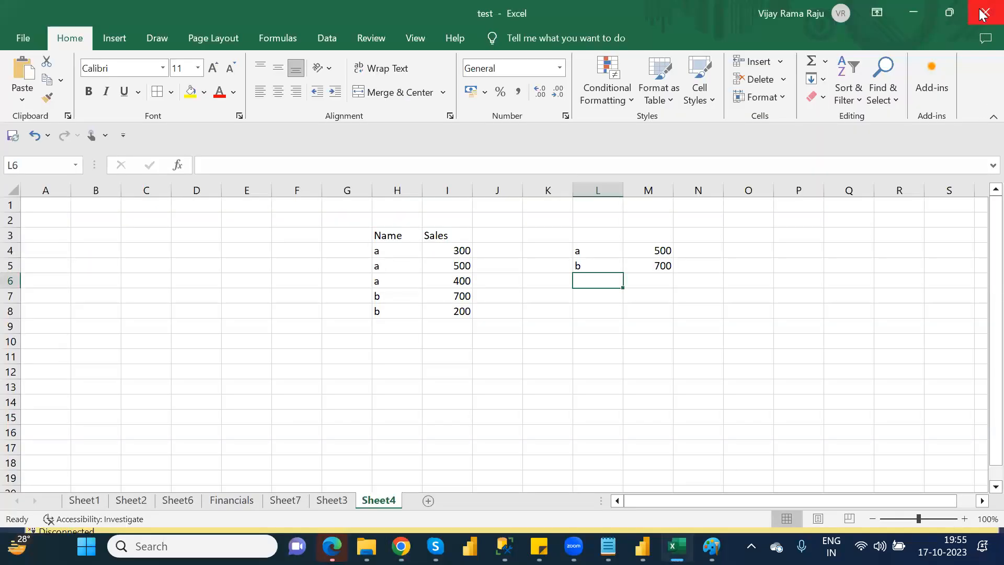
click(981, 23)
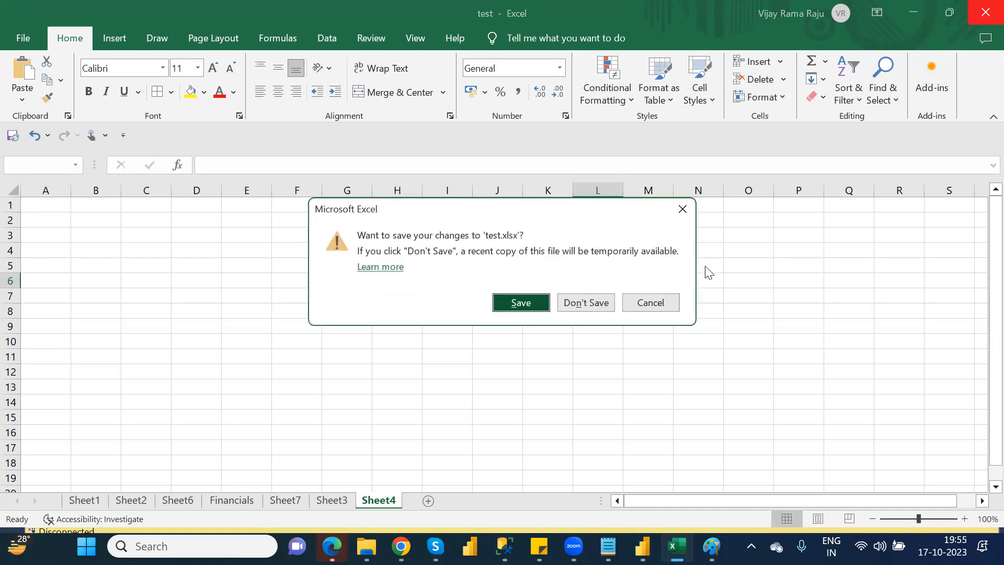
click(600, 300)
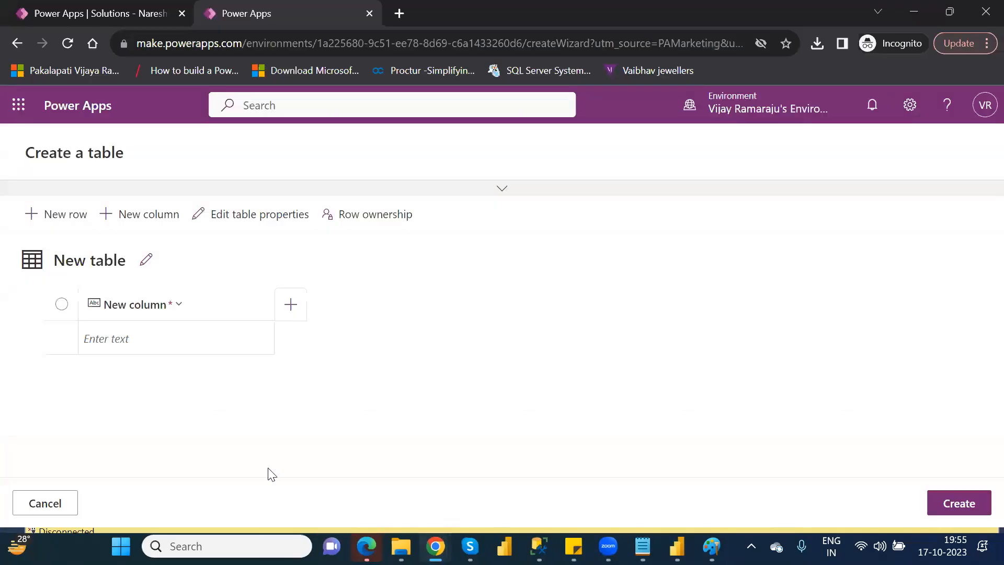
Open the Financial Data workbook from the personal OneDrive folder in File Explorer.
click(401, 546)
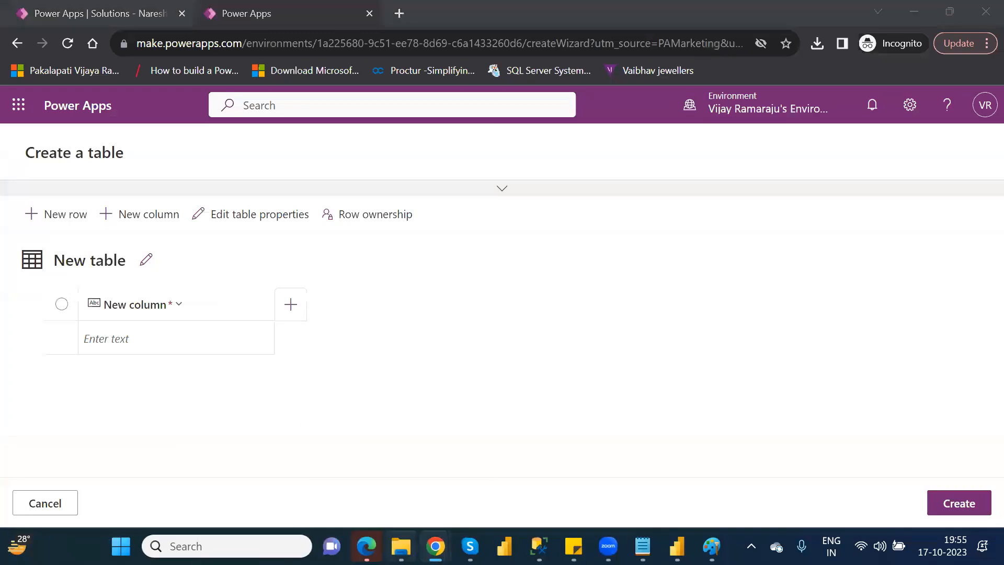
click(54, 250)
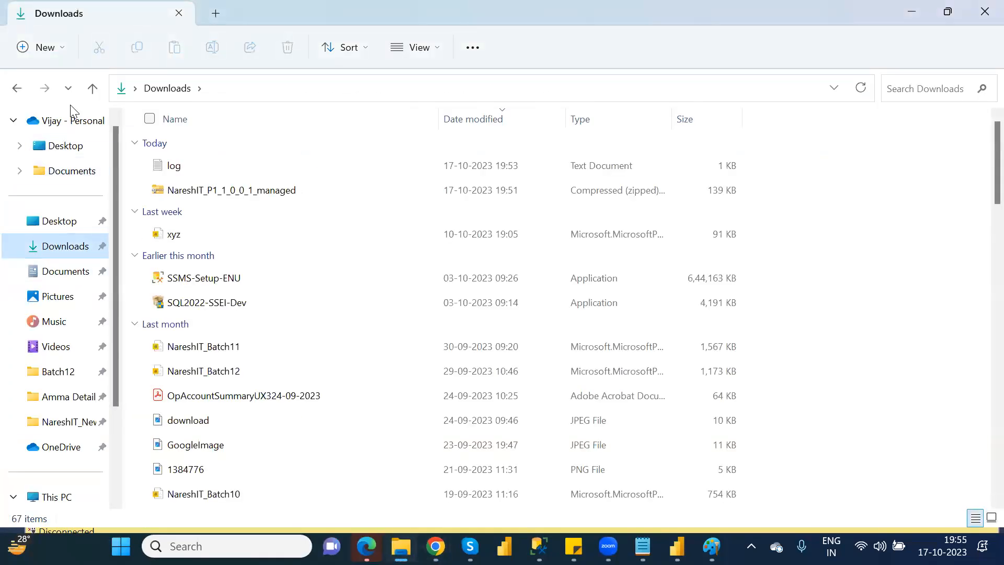
click(72, 120)
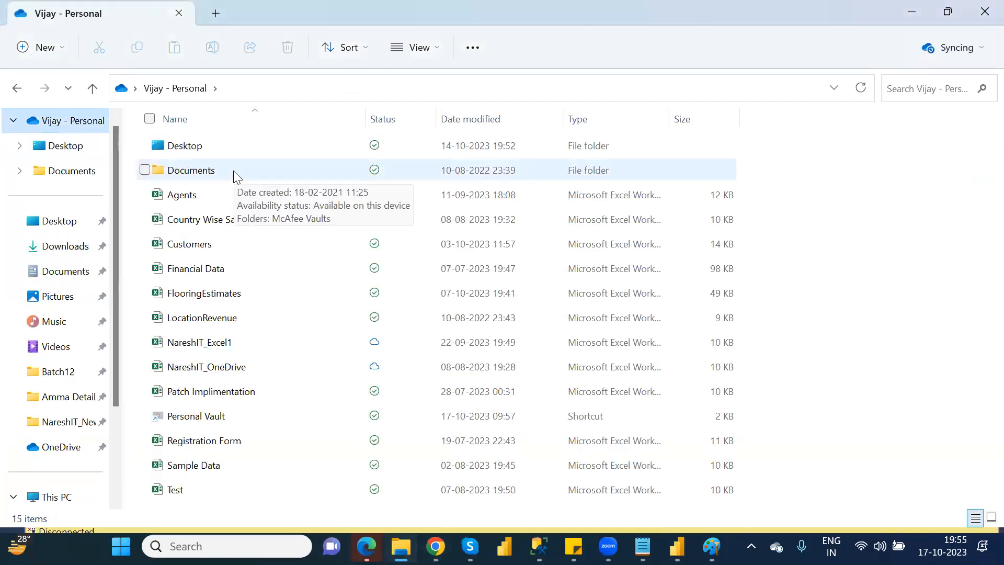
click(223, 273)
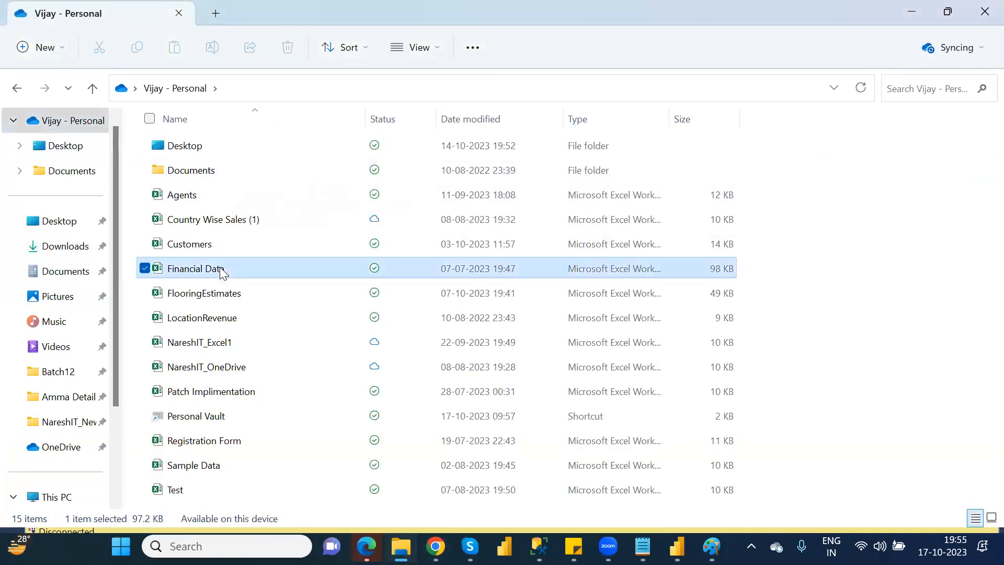
double_click(221, 269)
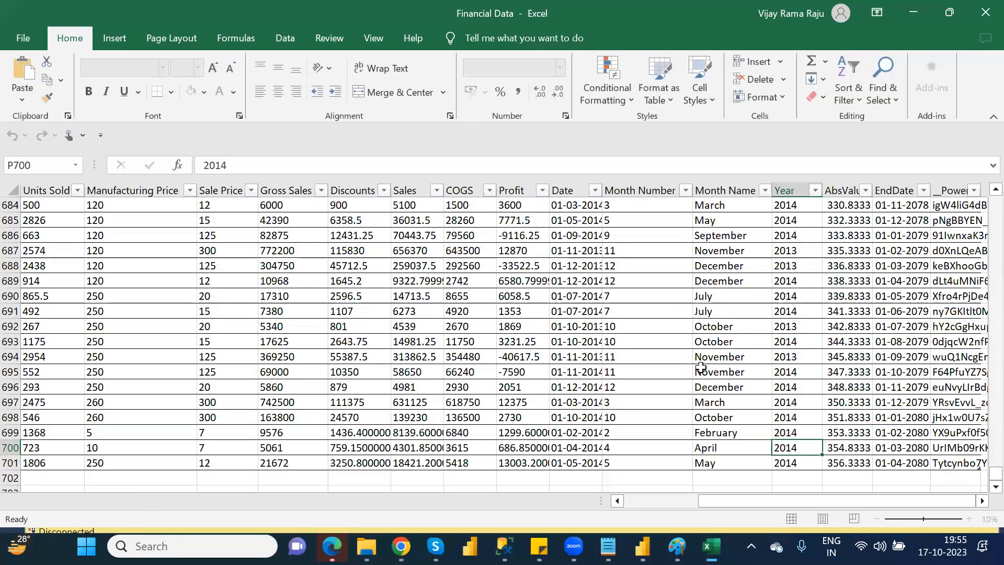
Select the header row of the FinancialData sheet, starting from the Segment column.
drag(714, 501, 607, 510)
drag(995, 473, 983, 201)
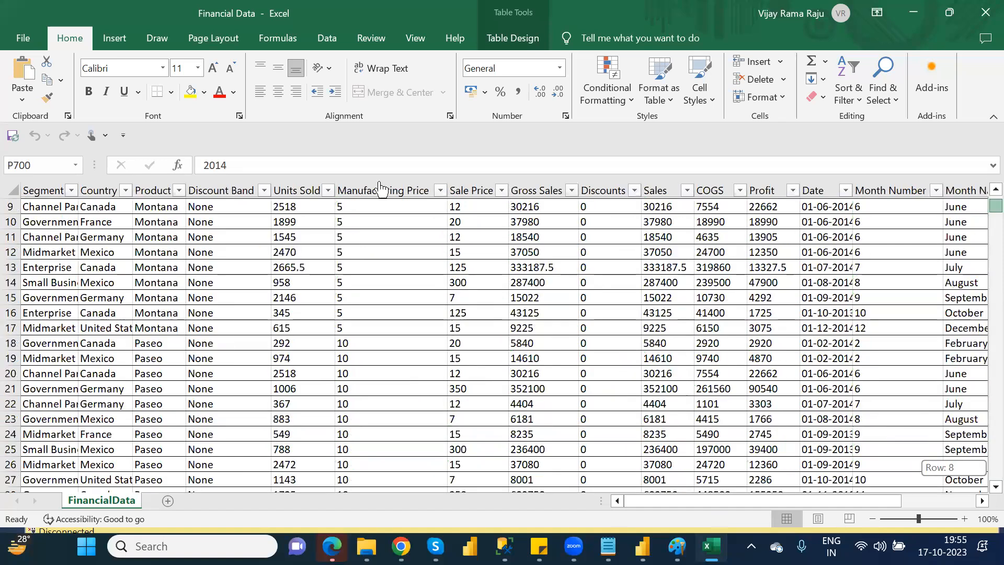
scroll(21, 198, up, 3)
click(32, 192)
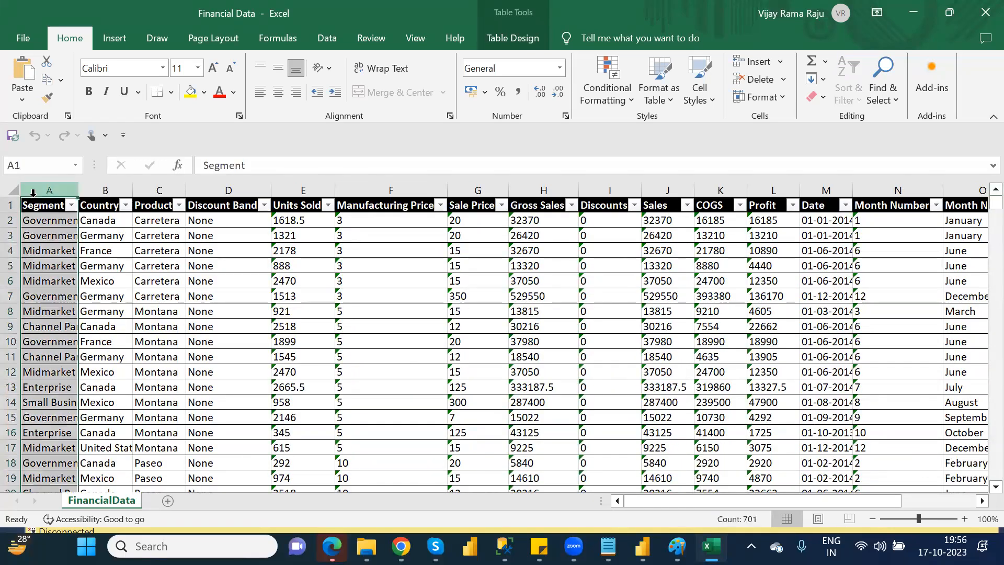
click(27, 205)
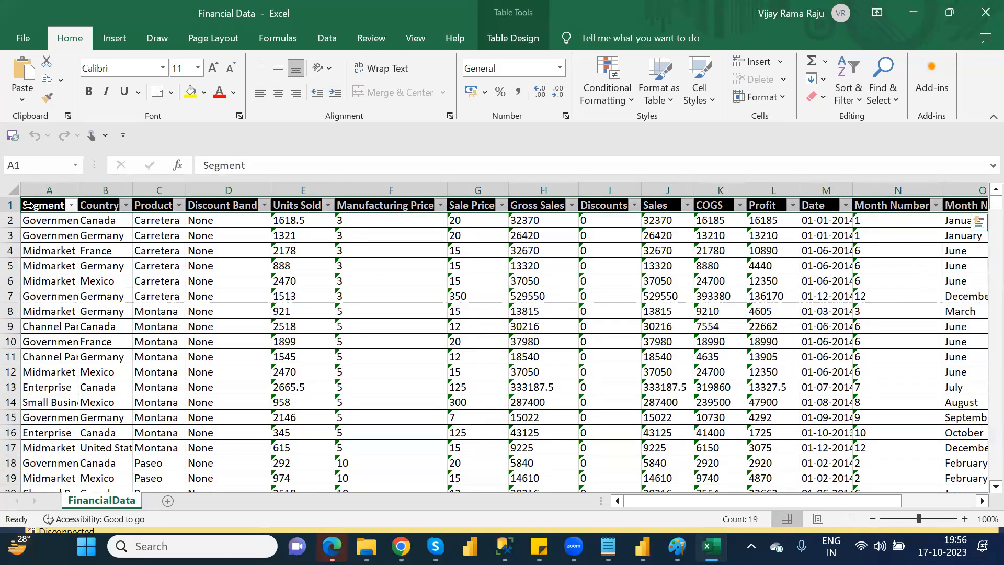
key(ctrl+q)
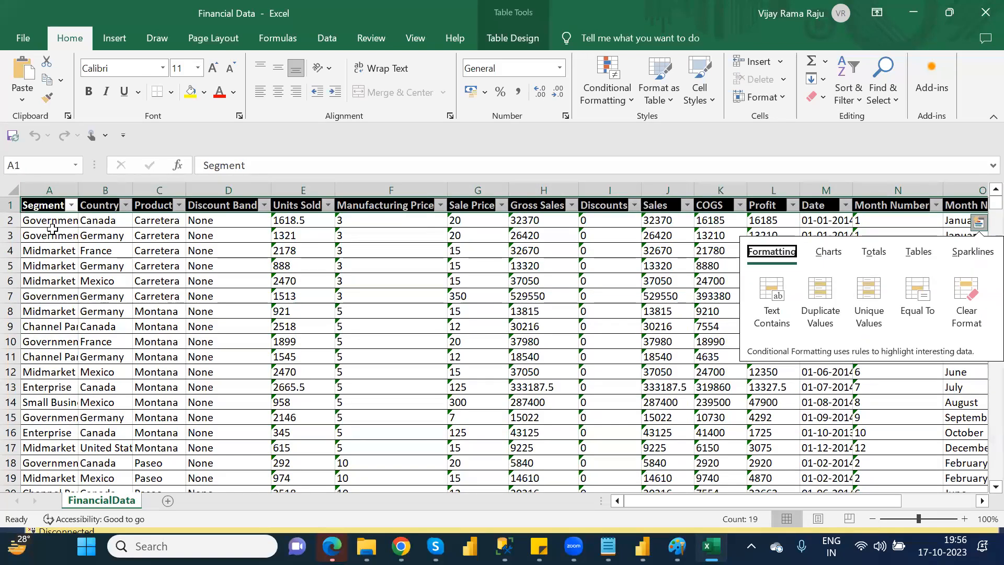
click(52, 228)
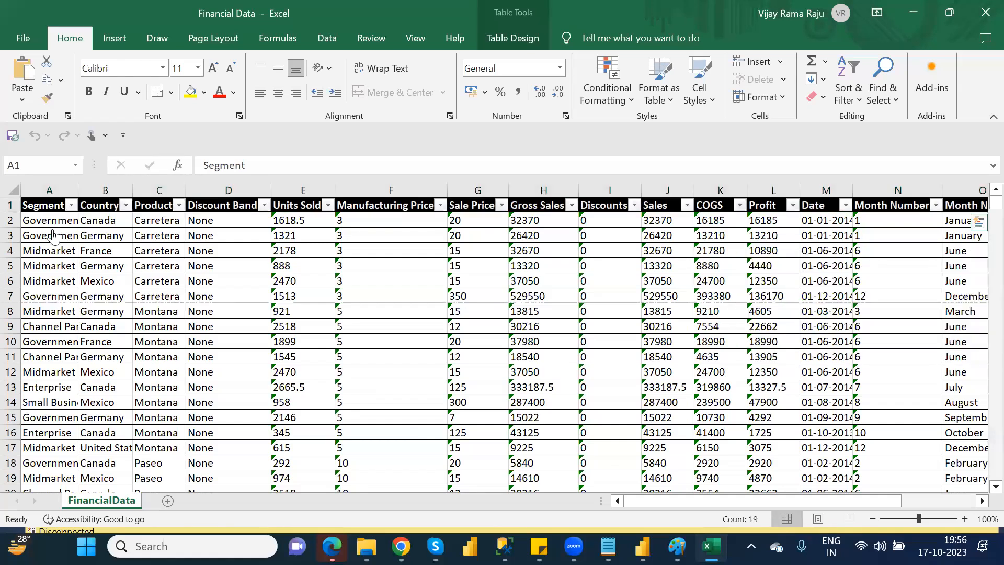
Return to Power Apps, try to paste the Financial Data headers into the new table, and cancel the table creation.
key(alt+Tab)
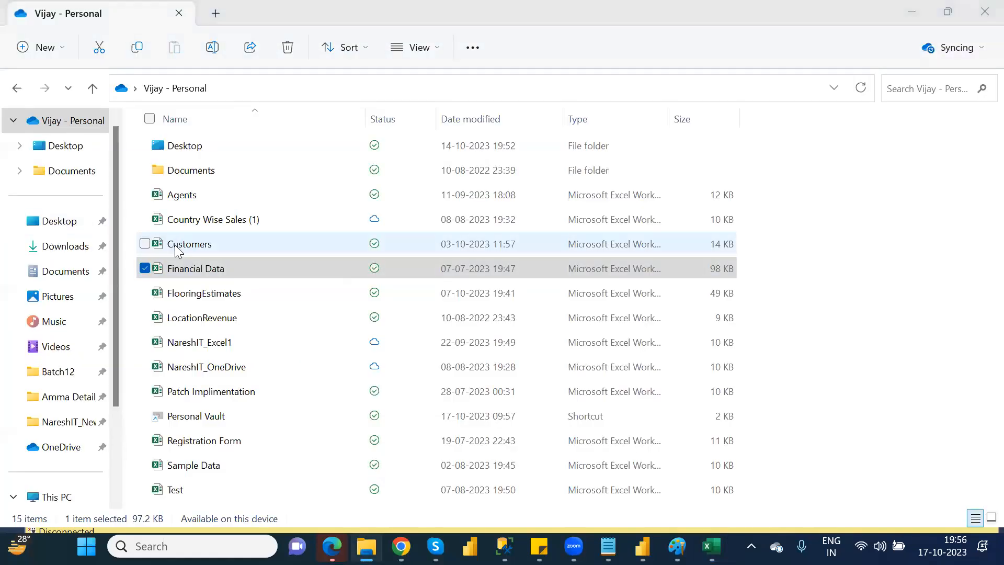
key(alt+Tab)
key(alt+Tab)
key(alt+Tab)
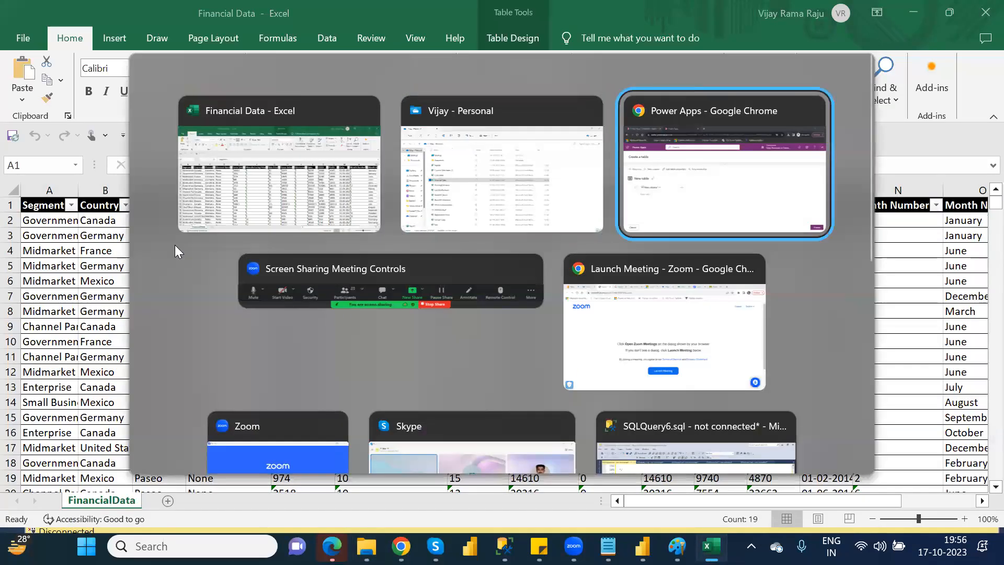
click(148, 307)
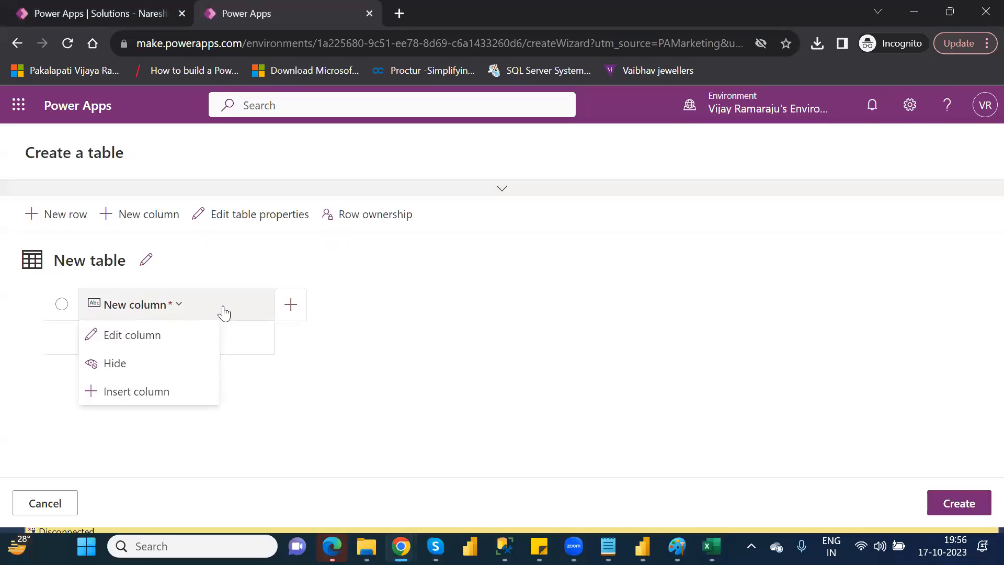
click(240, 333)
key(ctrl+v)
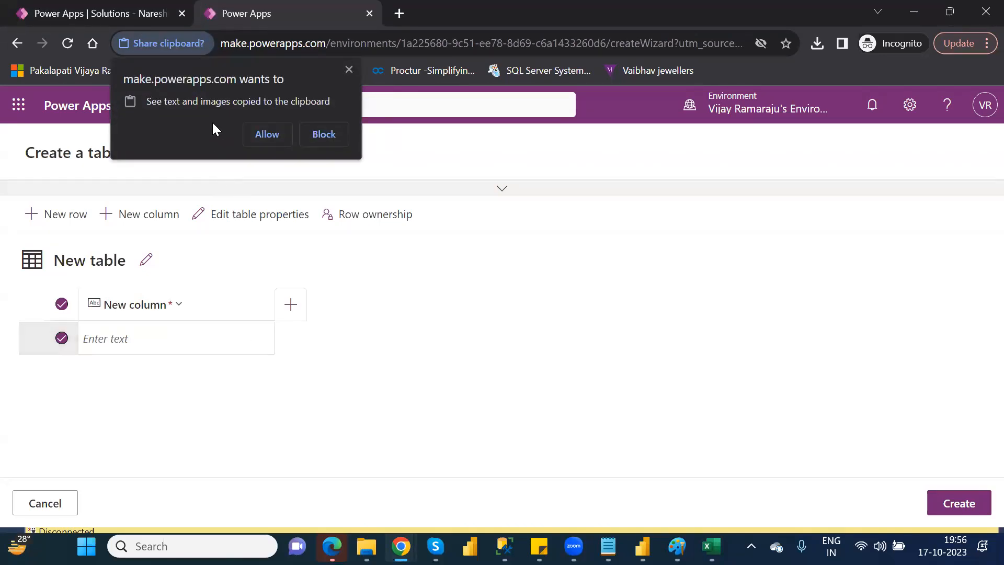
click(348, 70)
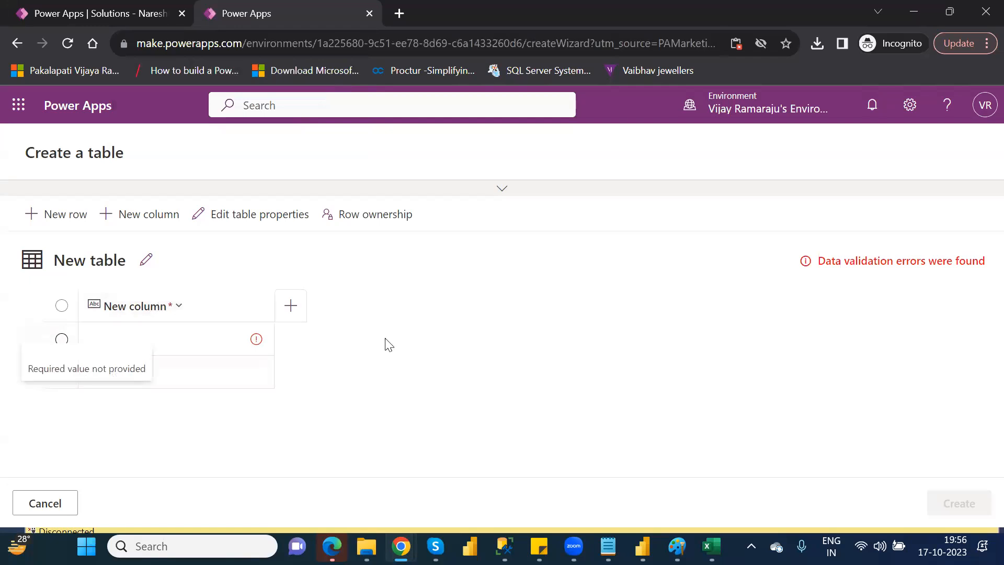
click(52, 503)
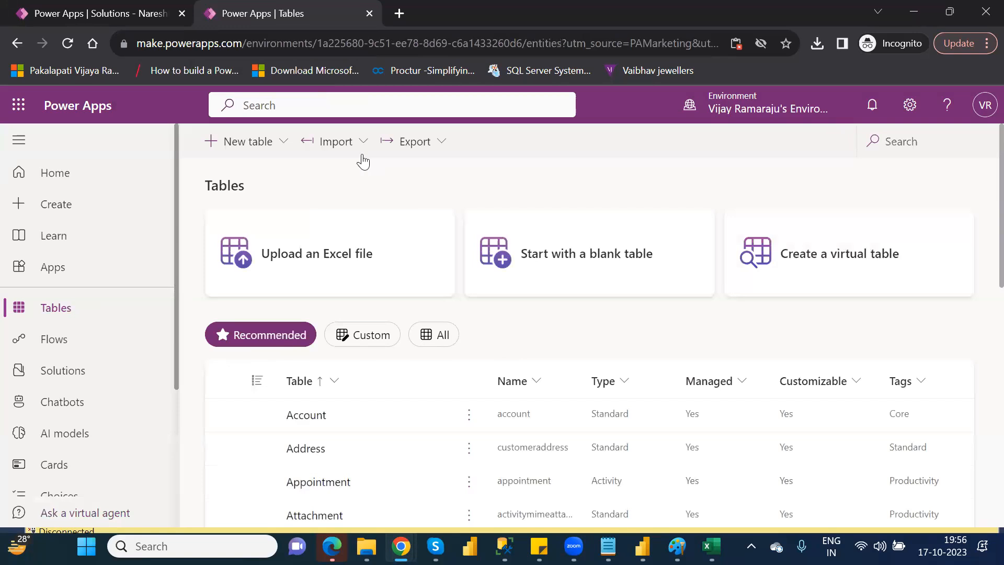
click(597, 265)
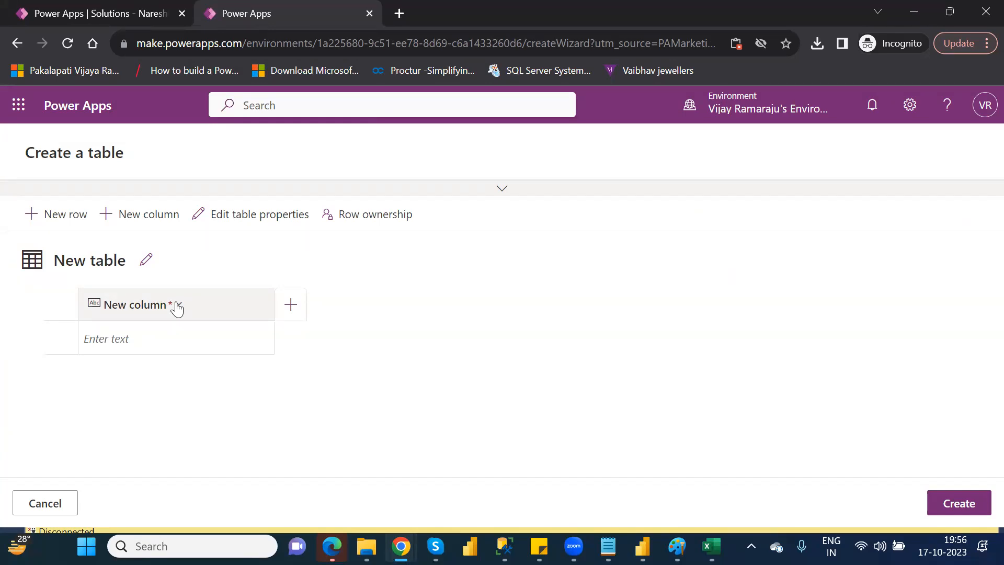
click(58, 505)
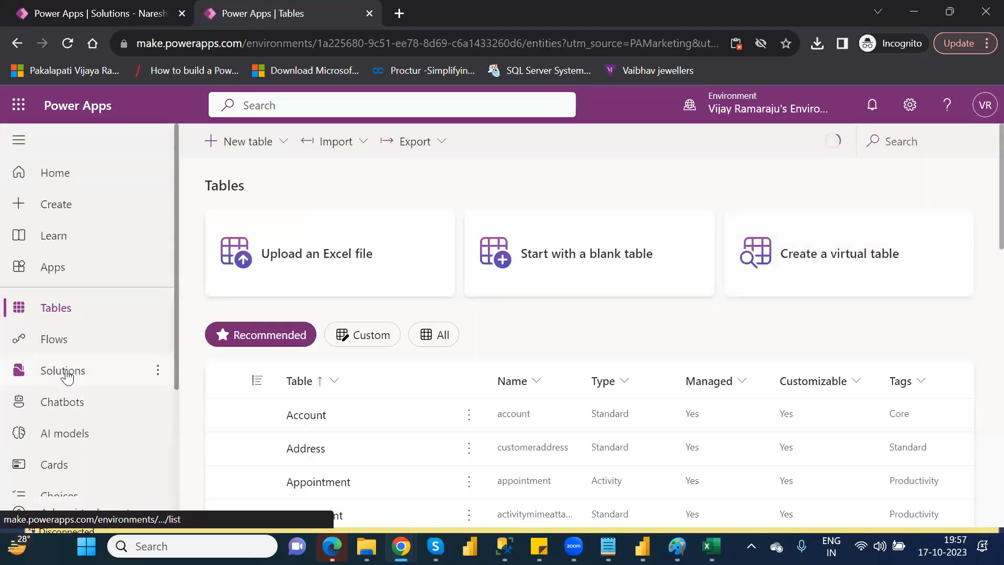
Return to the environment's solutions, open the solution import, and cancel it without choosing a file.
click(63, 371)
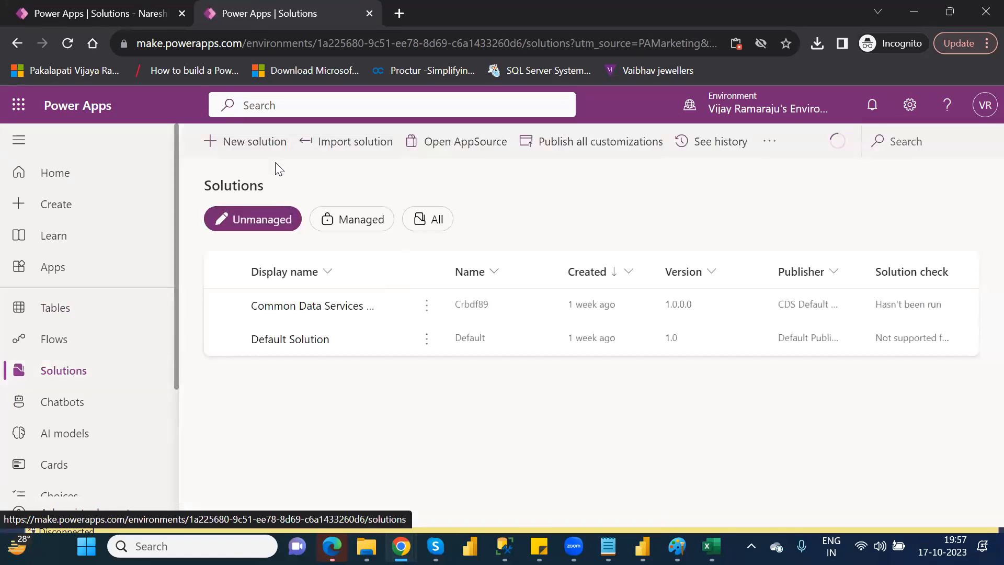
click(350, 148)
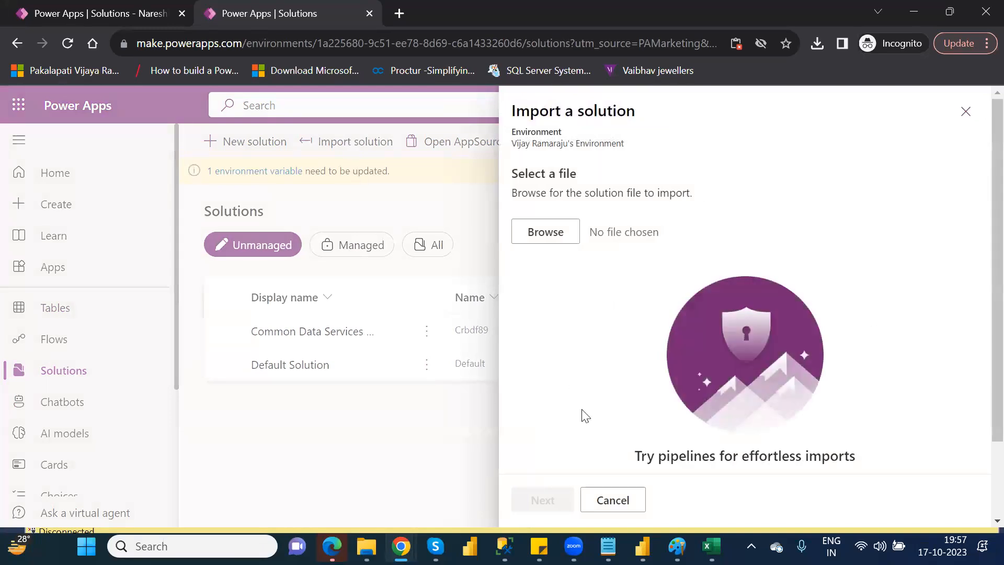
click(622, 500)
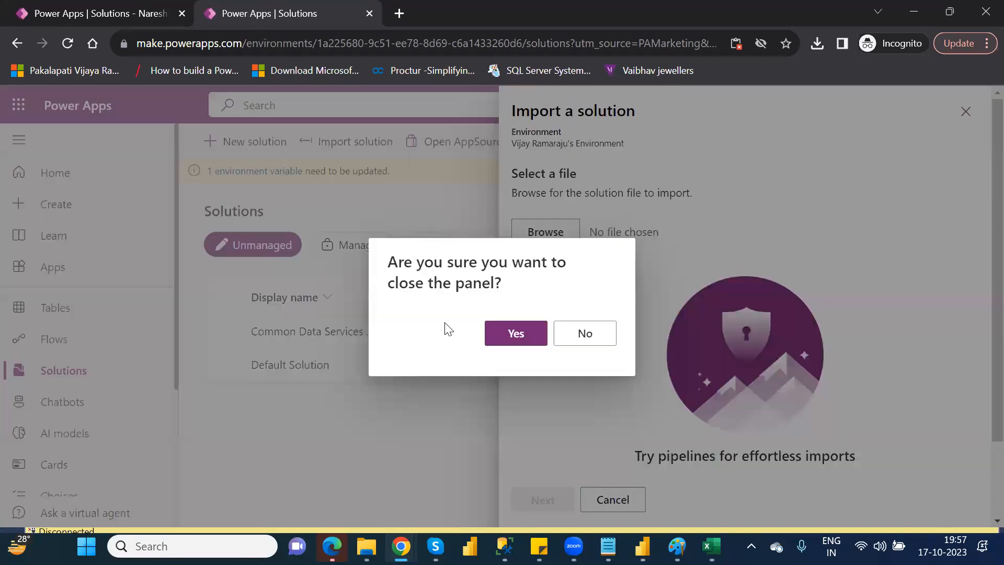
click(573, 337)
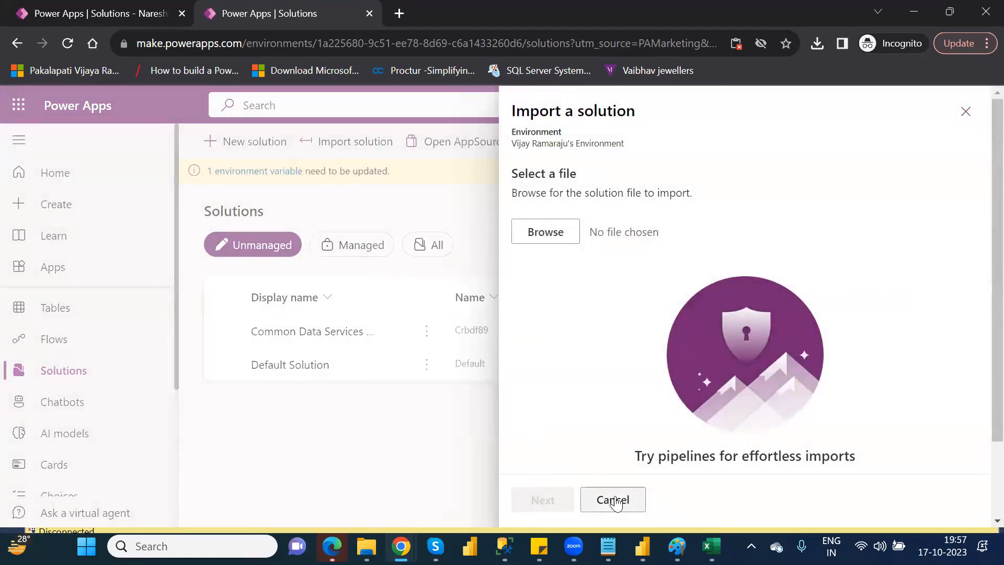
click(616, 500)
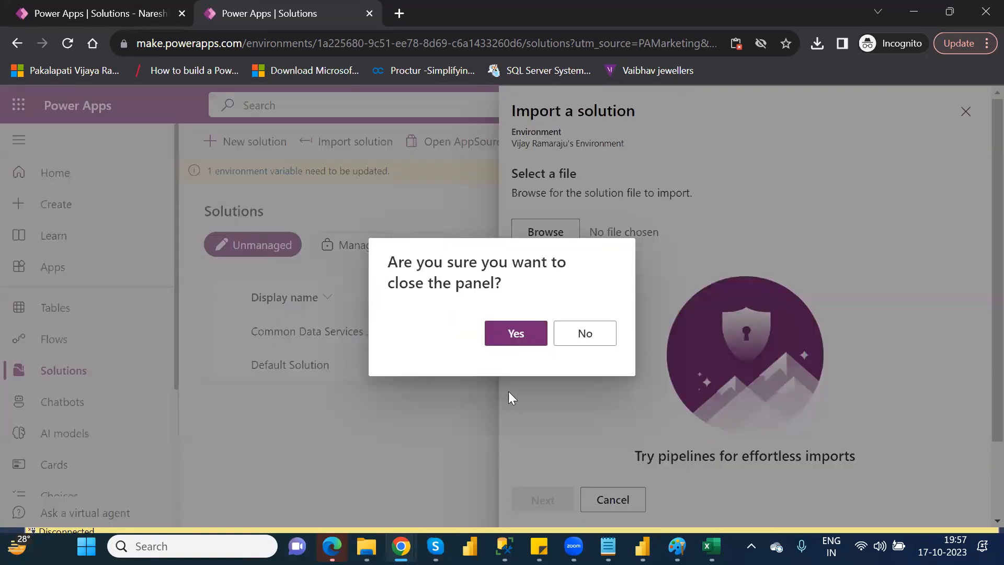
click(514, 332)
Compare the managed and unmanaged solutions in the environment, ending on the managed list.
click(359, 249)
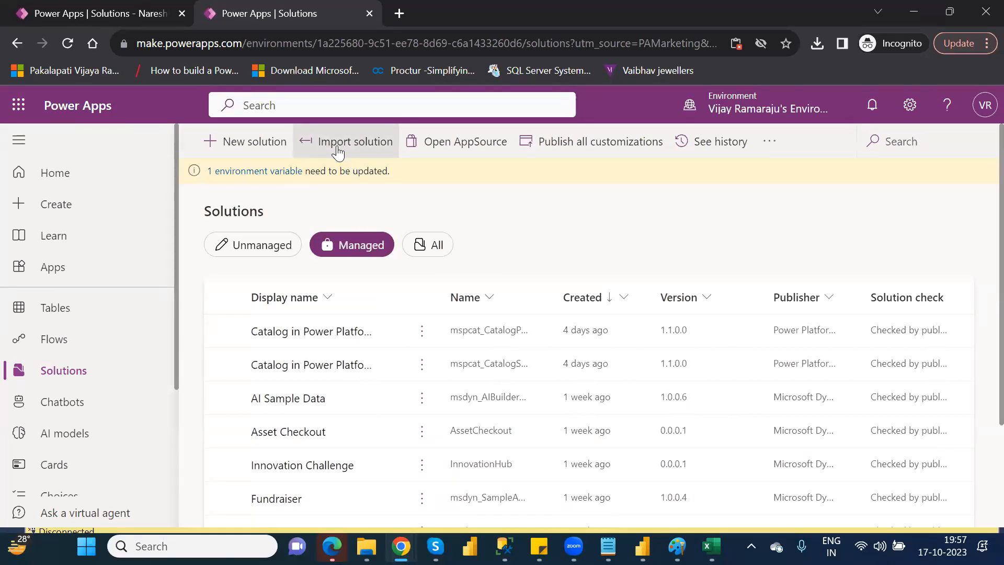
click(248, 255)
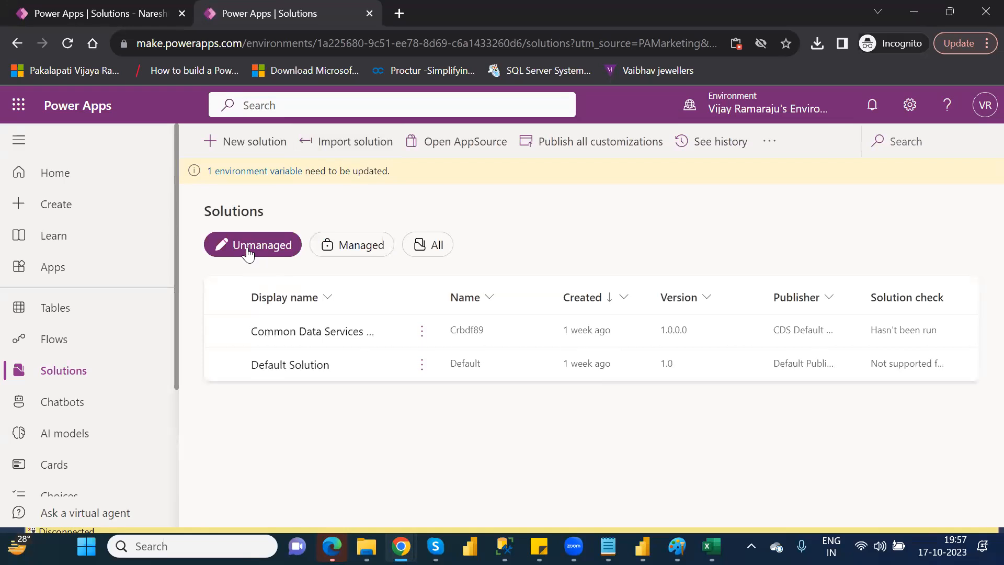
click(348, 246)
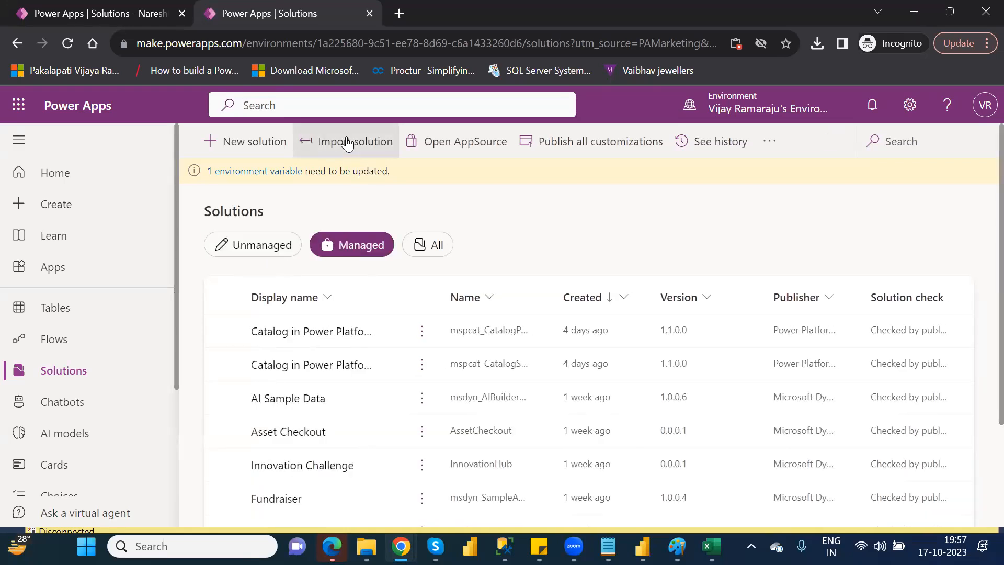
Try to import the solution file NareshIT_P1_1_0_0_1_managed.zip from Downloads into this environment.
click(348, 144)
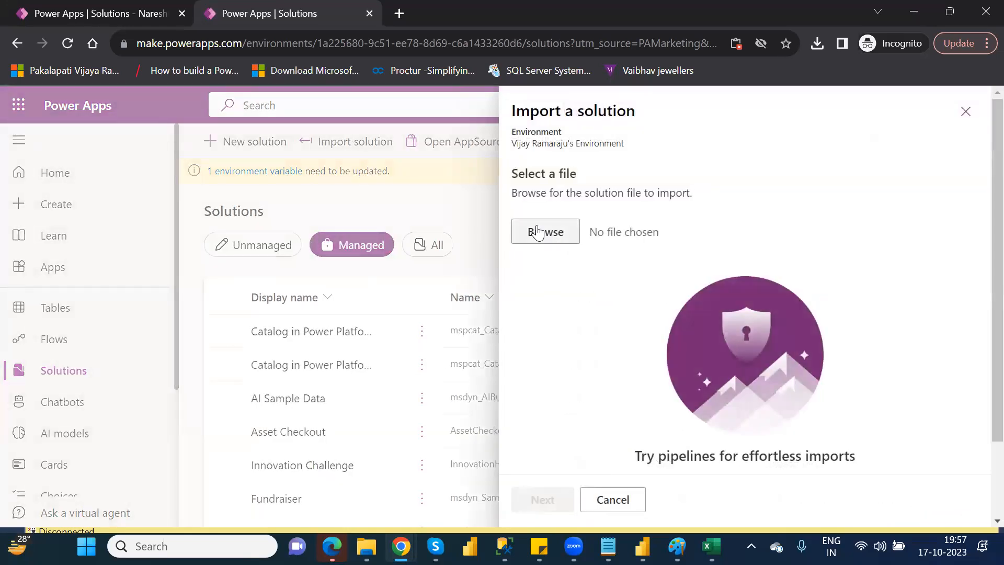
click(538, 231)
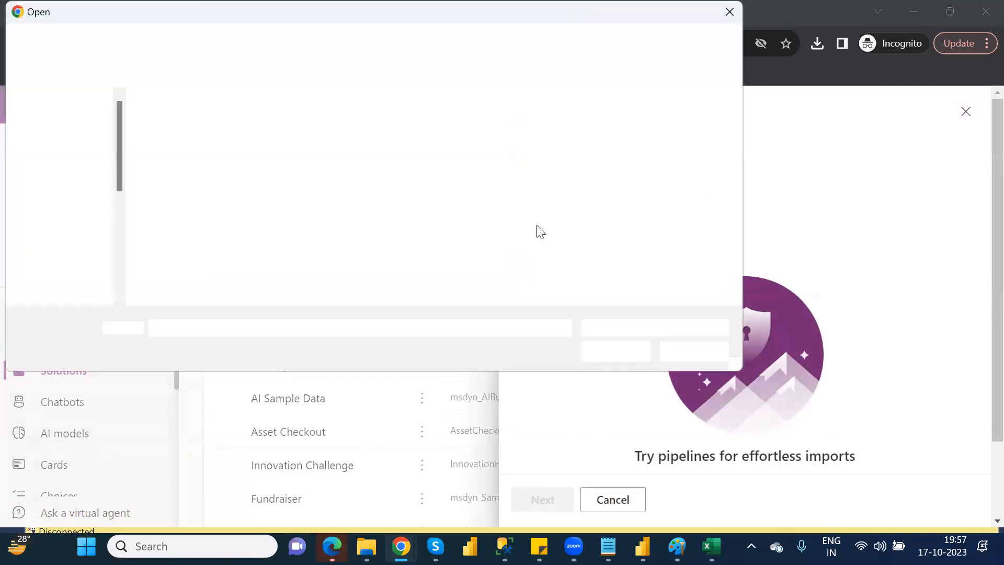
double_click(211, 143)
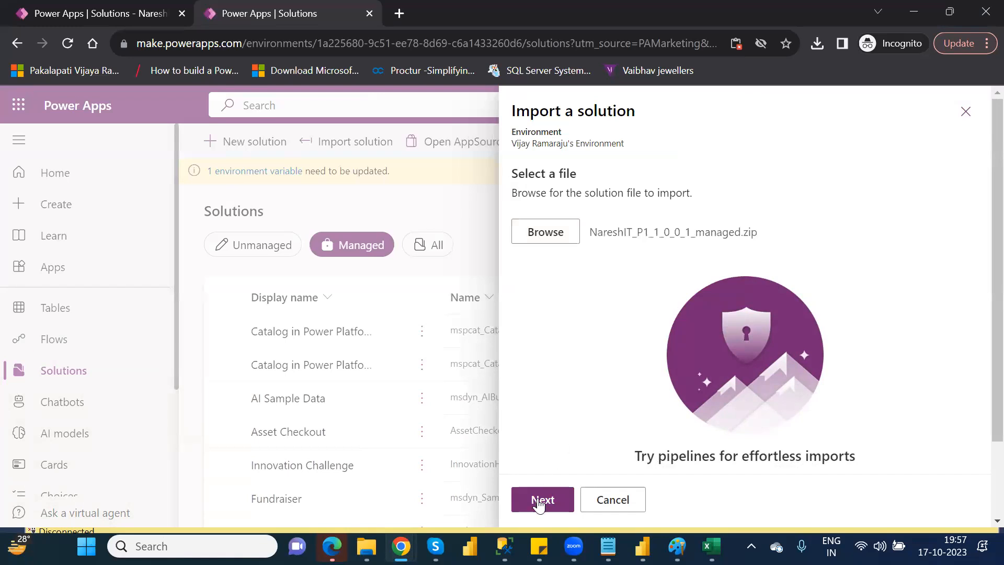
click(539, 501)
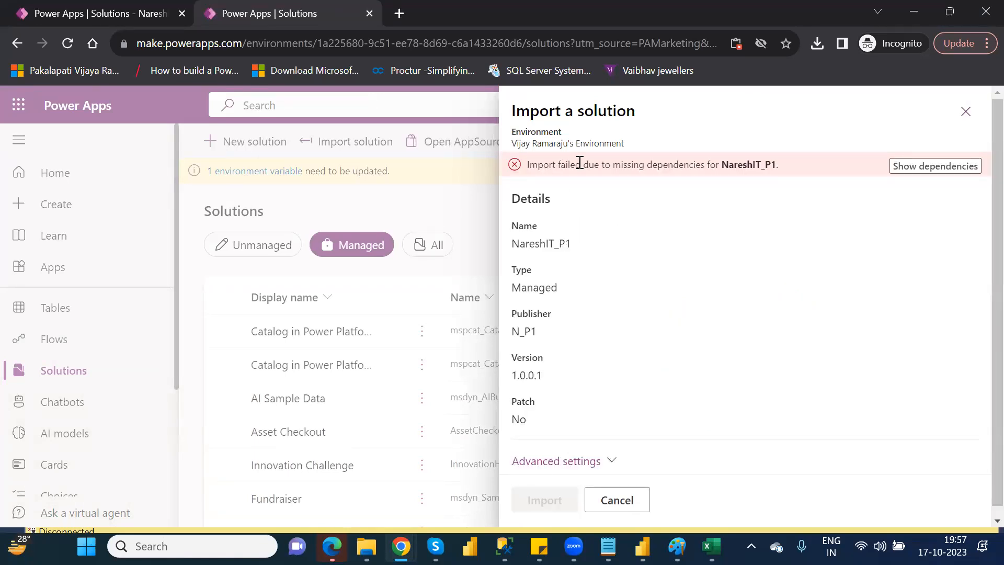
Examine the missing dependencies of NareshIT_P1 and close the solution import.
click(927, 168)
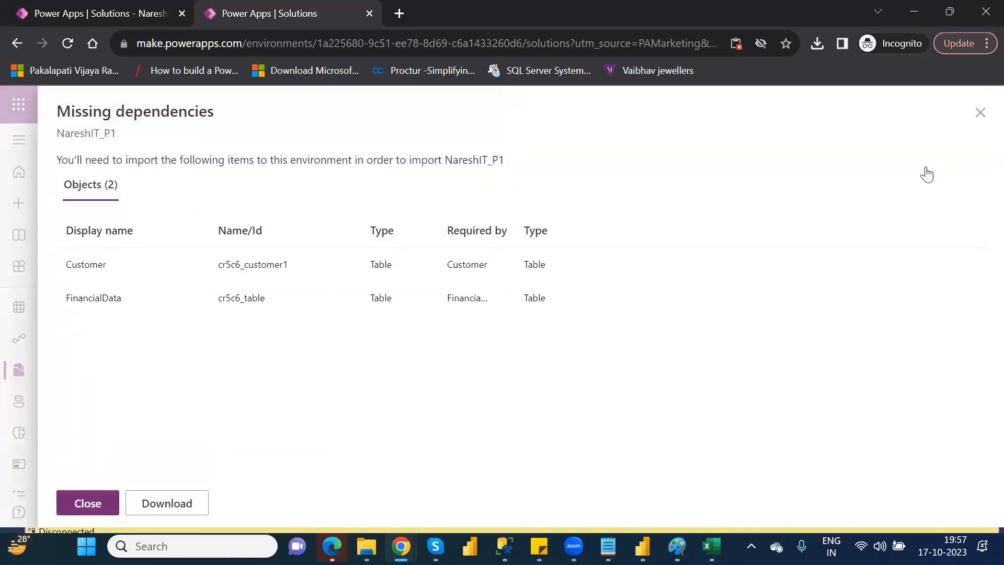
click(980, 113)
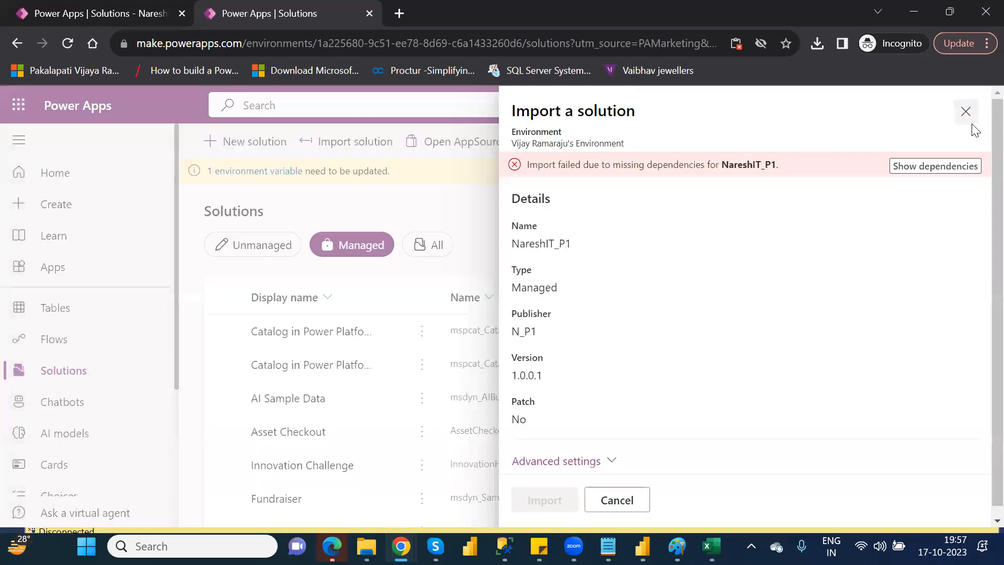
click(966, 112)
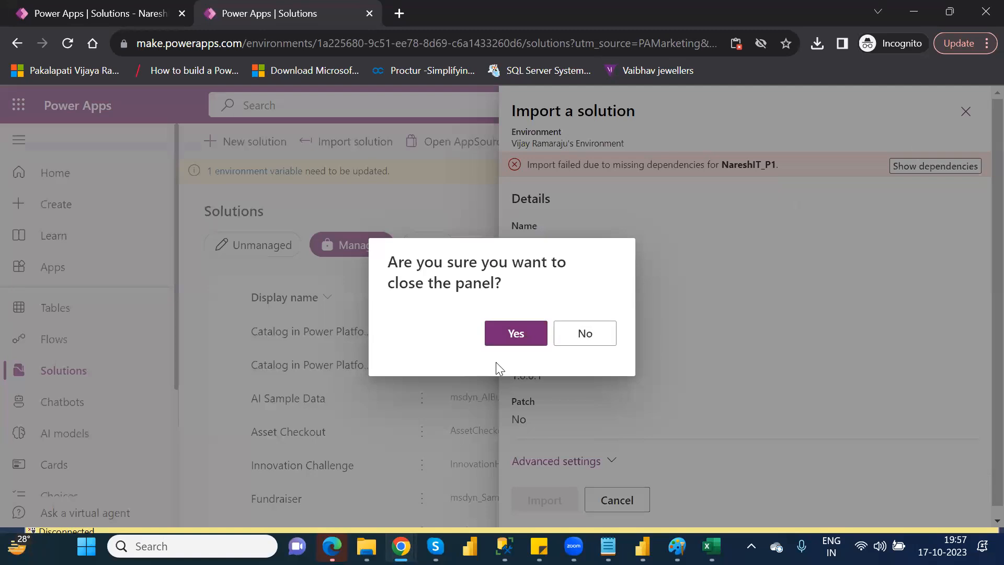
click(512, 335)
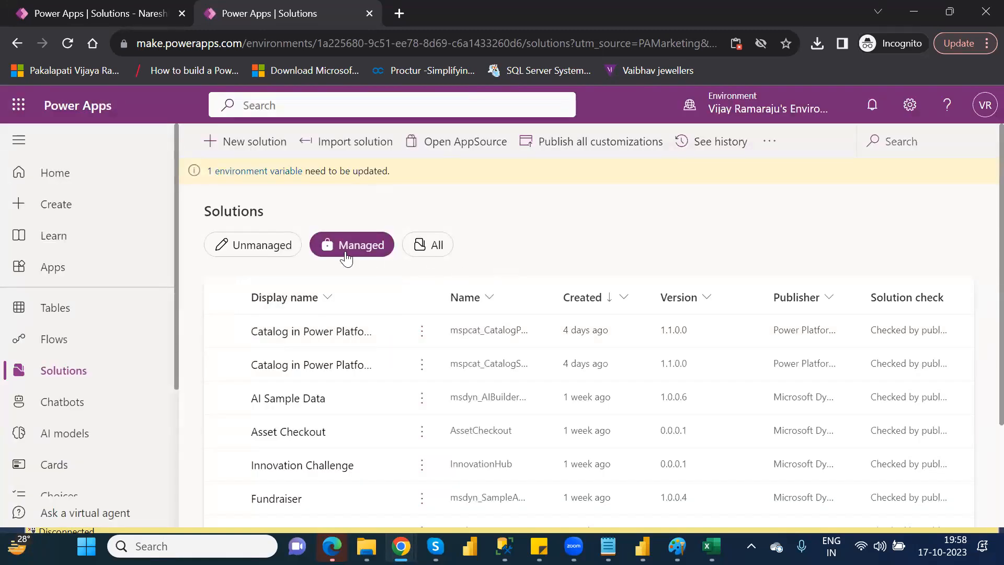
Retry the solution import with NareshIT_P1_1_0_0_1_managed.zip from Downloads.
click(358, 151)
click(558, 233)
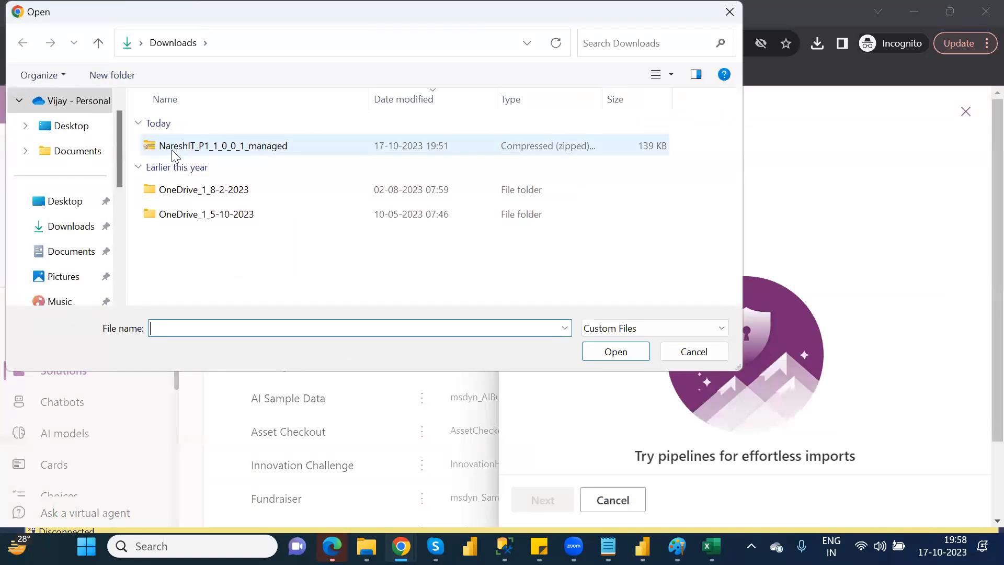
click(173, 146)
click(616, 351)
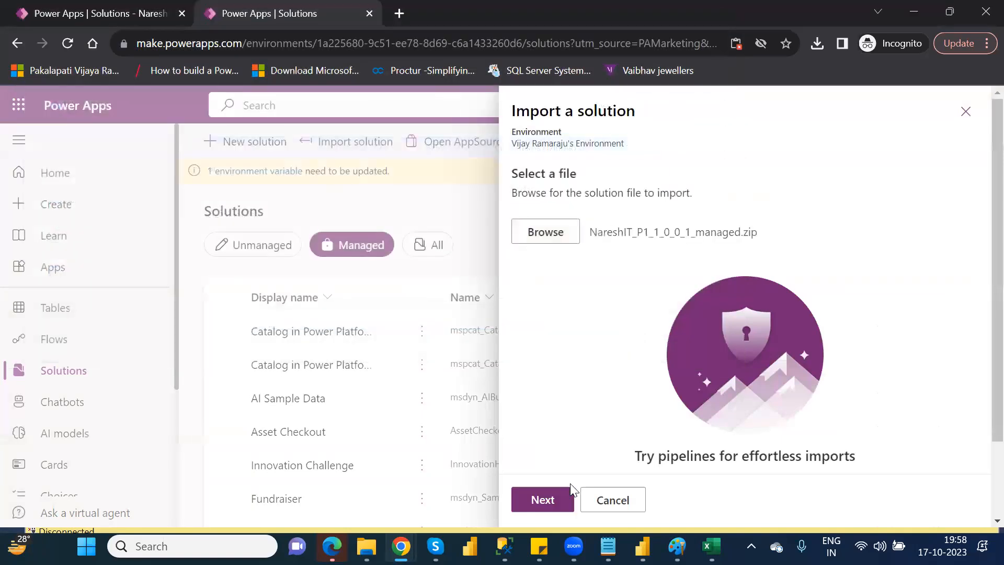
click(547, 499)
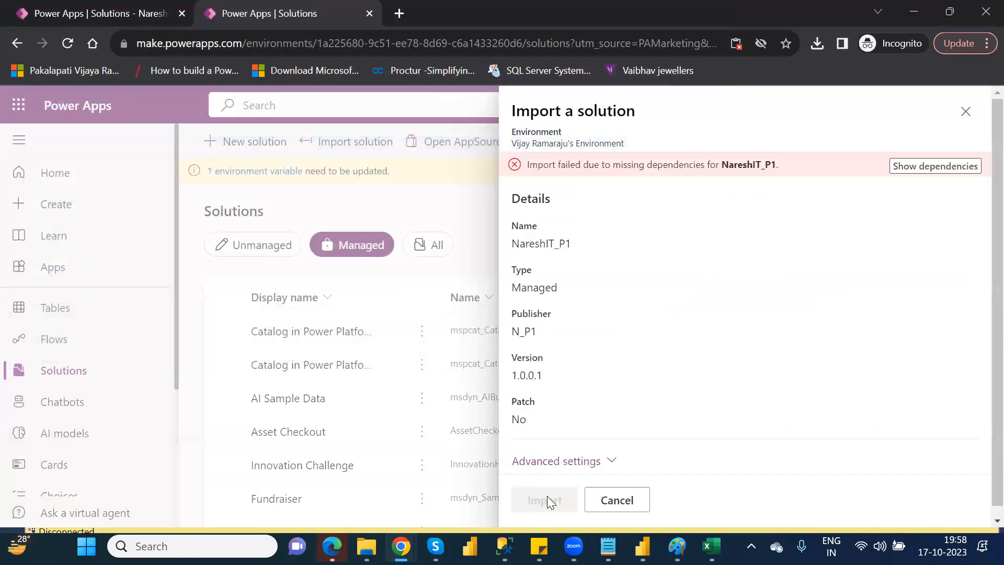
Review which tables NareshIT_P1 requires in its missing dependencies, and close the import again.
click(919, 166)
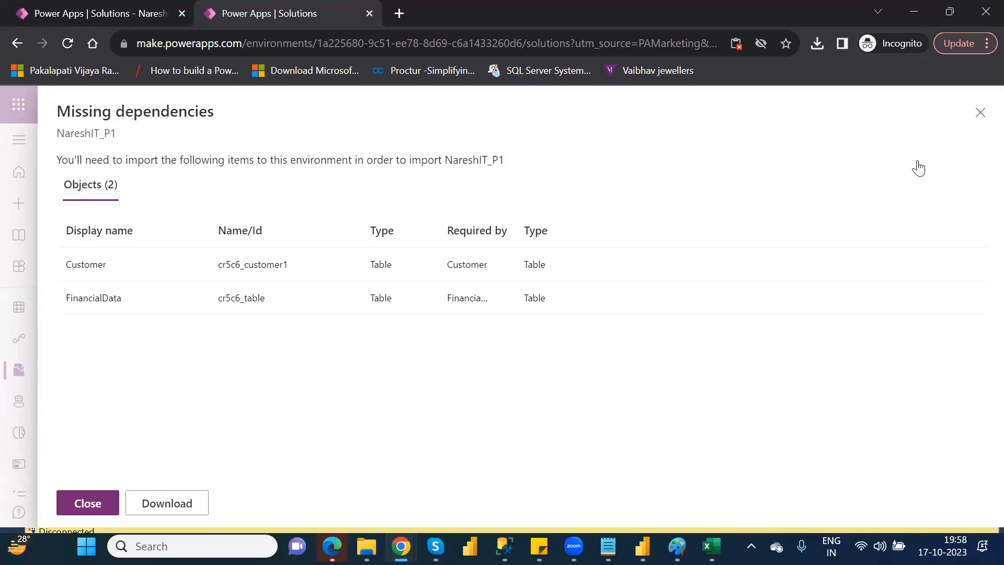
click(980, 113)
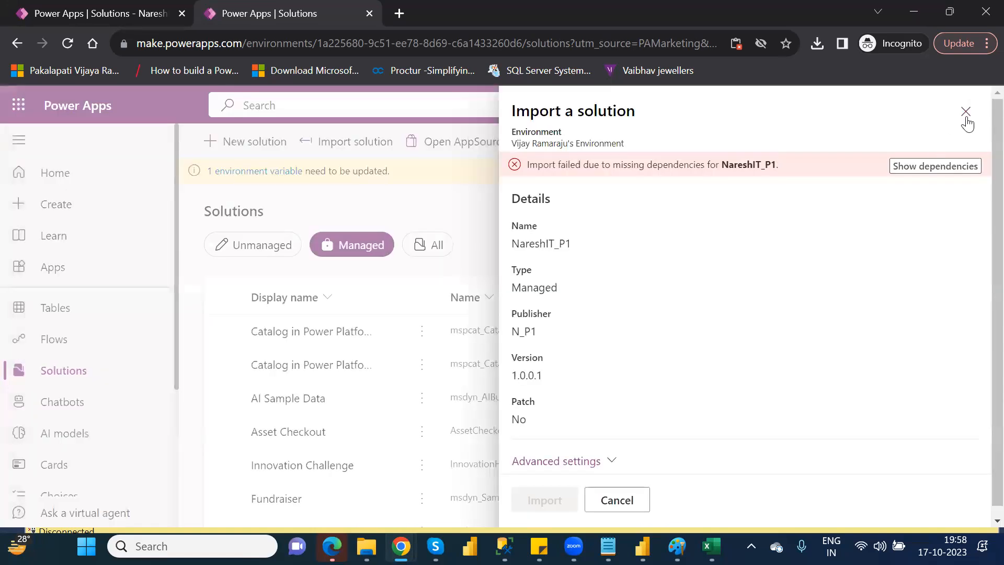
click(966, 113)
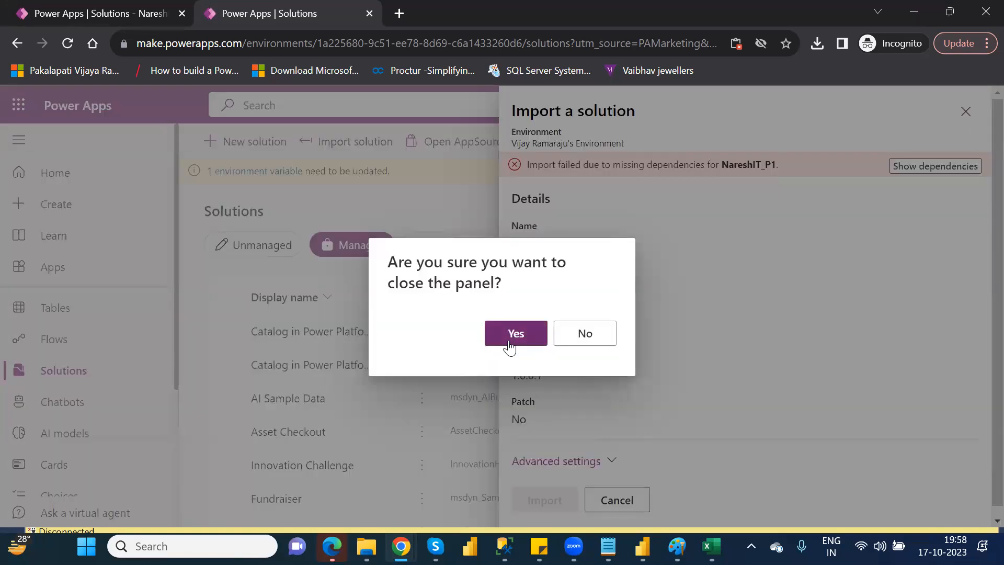
click(513, 345)
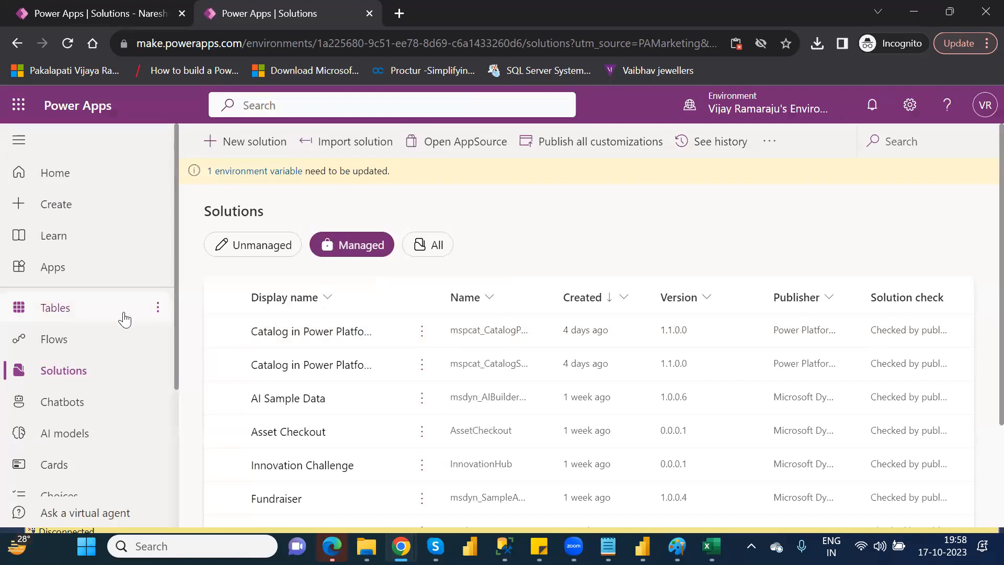
Start a new table from an Excel file and try to upload the Financial Data workbook from the personal OneDrive folder.
click(94, 312)
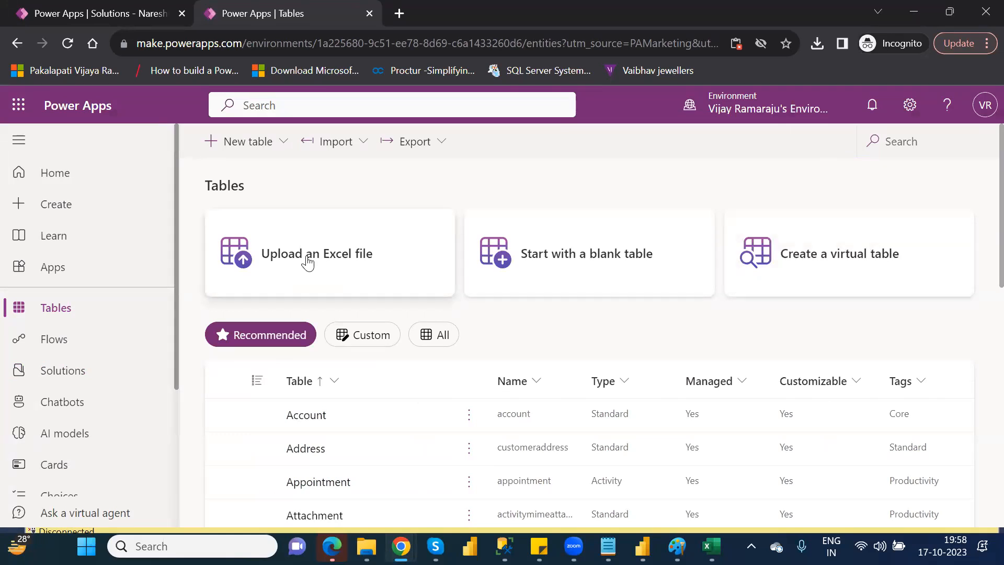
click(373, 252)
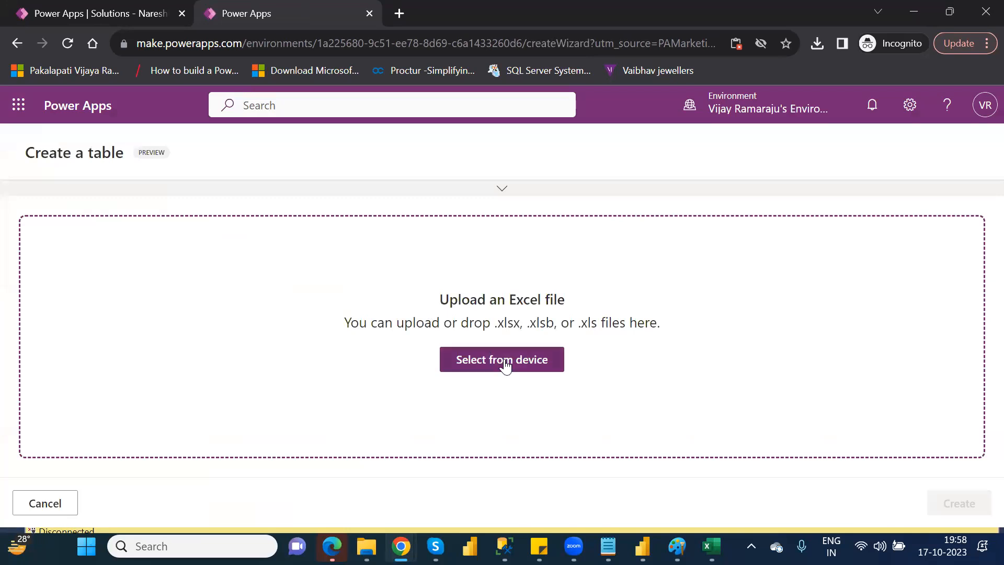
click(504, 361)
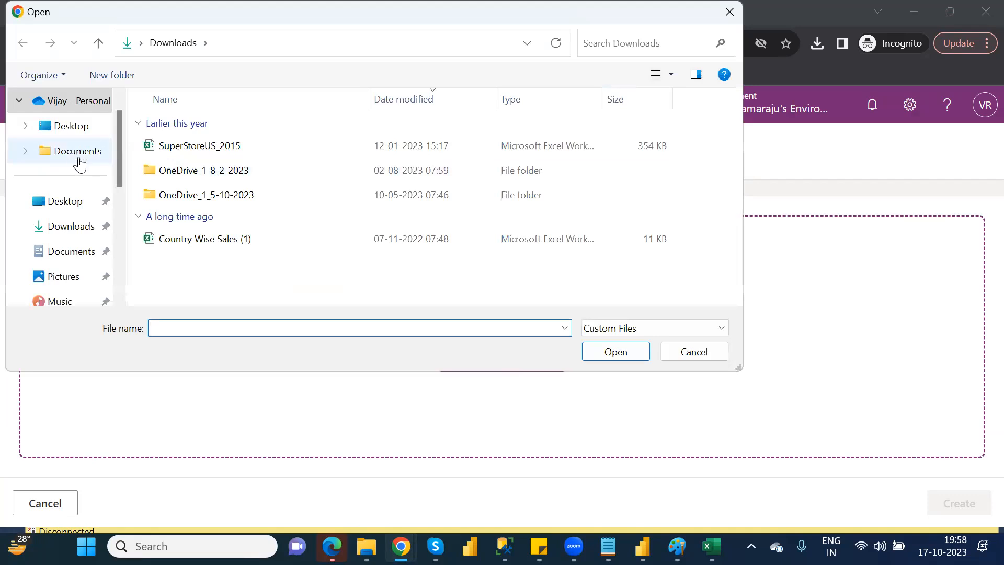
click(87, 112)
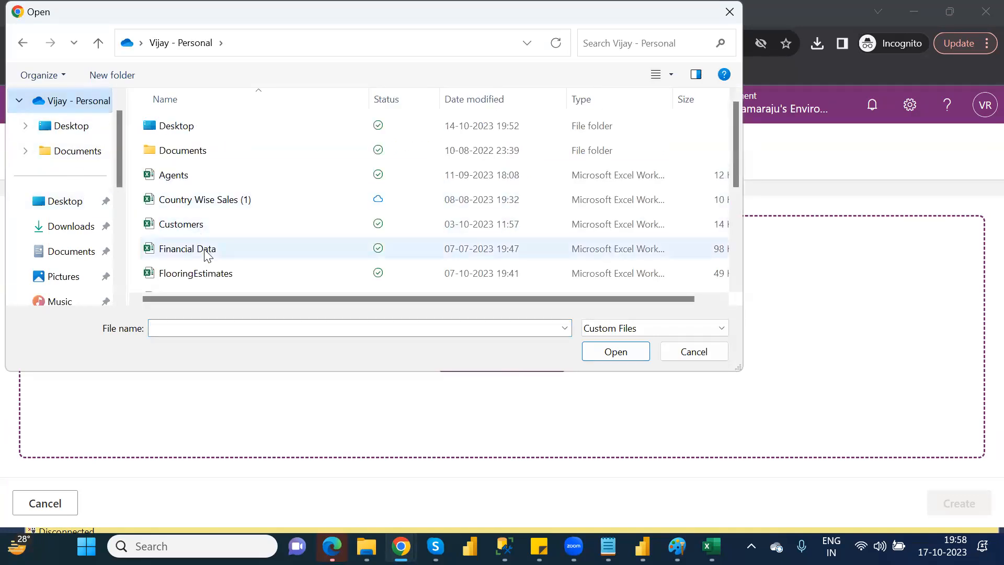
double_click(205, 254)
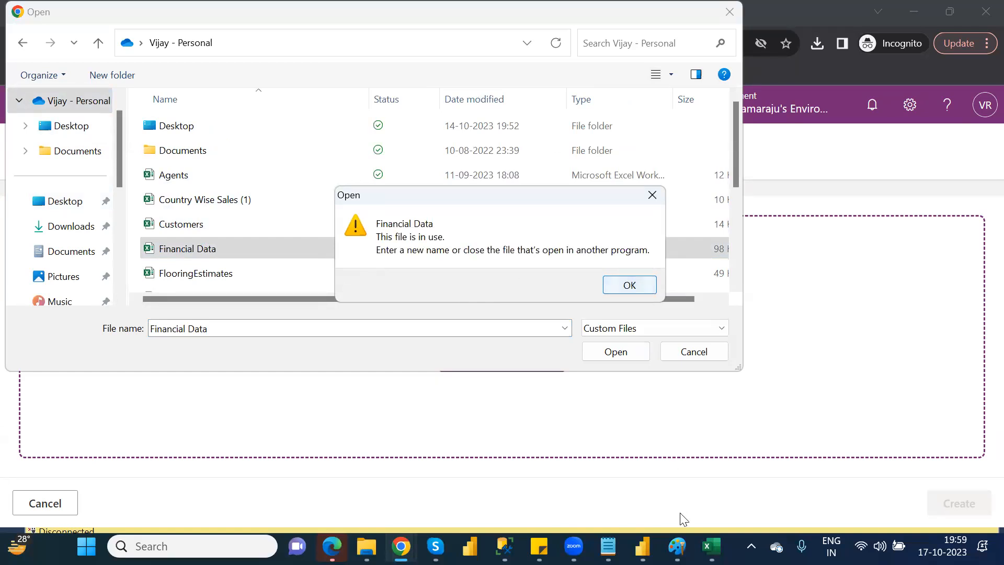
Close the Financial Data workbook in Excel, and create the Power Apps table by uploading that file.
click(711, 546)
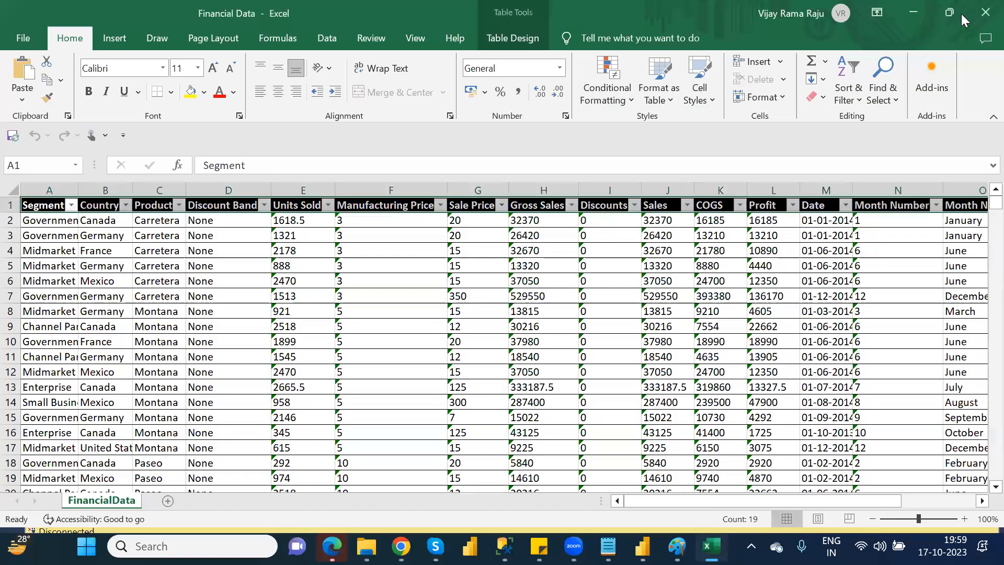
click(983, 15)
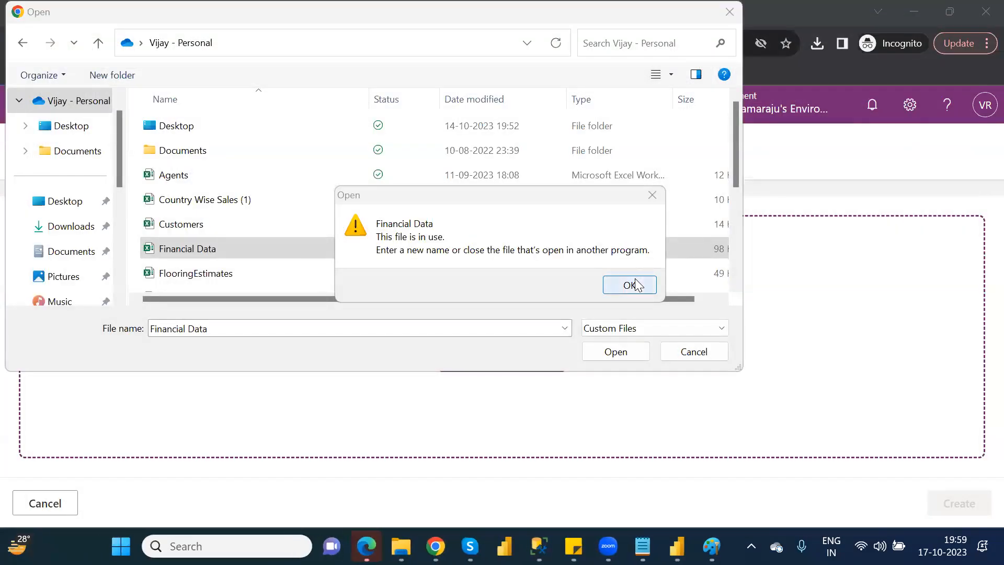
click(634, 282)
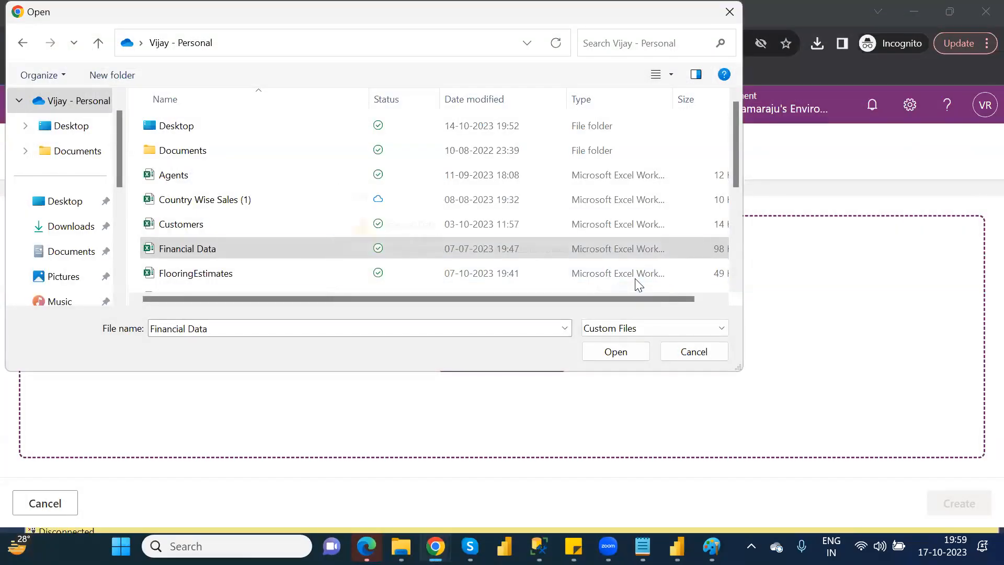
double_click(218, 248)
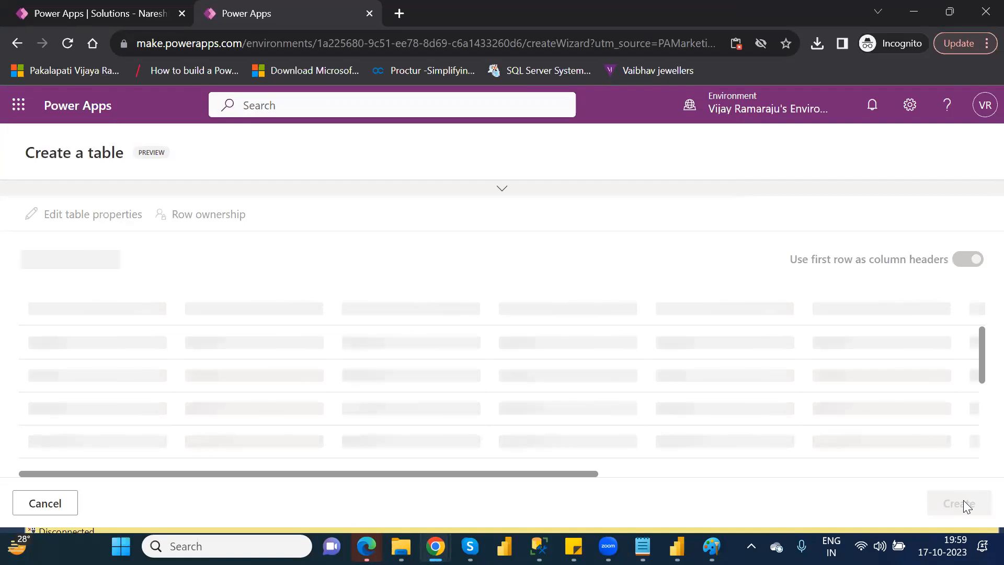
click(964, 506)
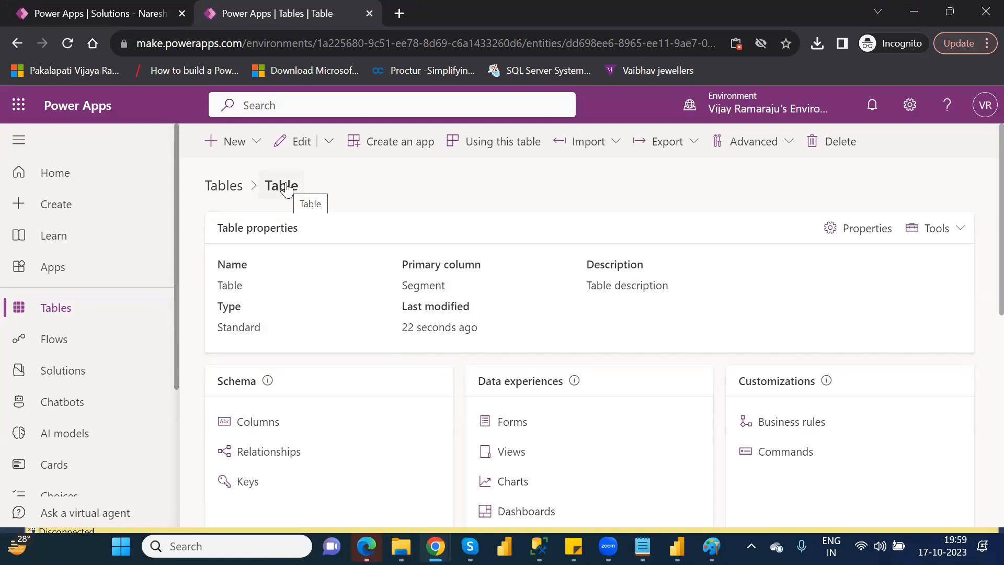
Find the new table in the tables list by searching "table", and change its display name to FinancialData.
click(77, 316)
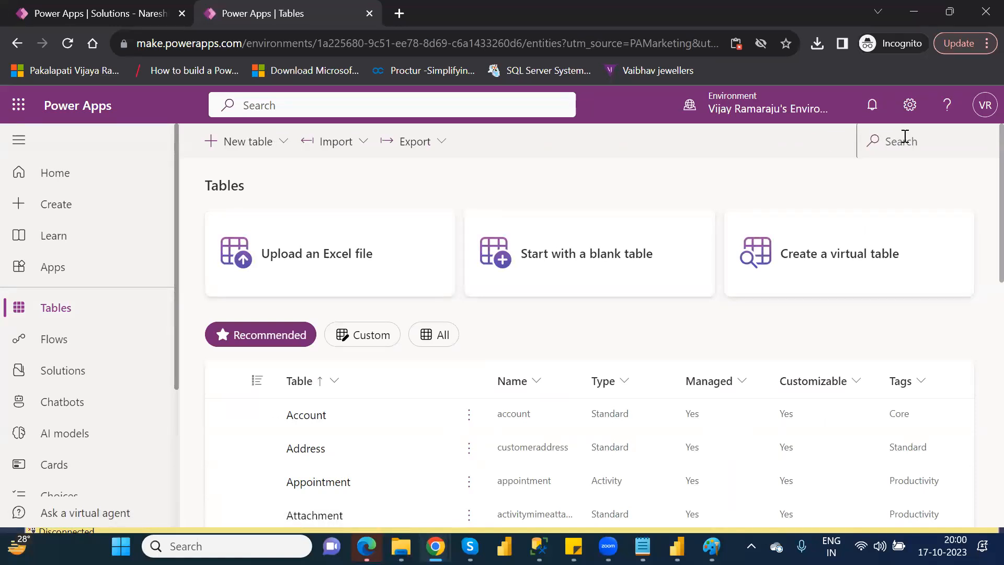
click(904, 135)
text(table)
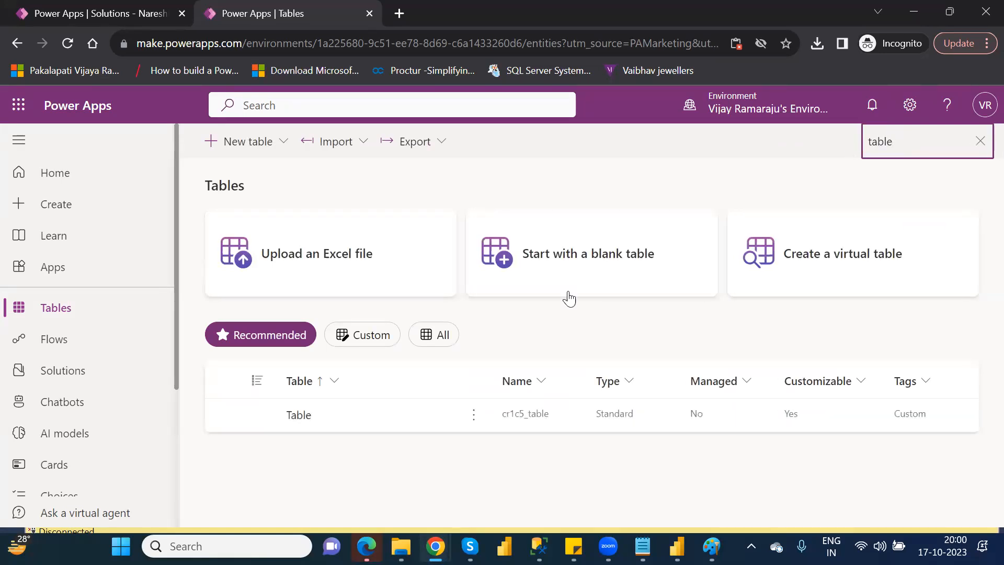
click(474, 417)
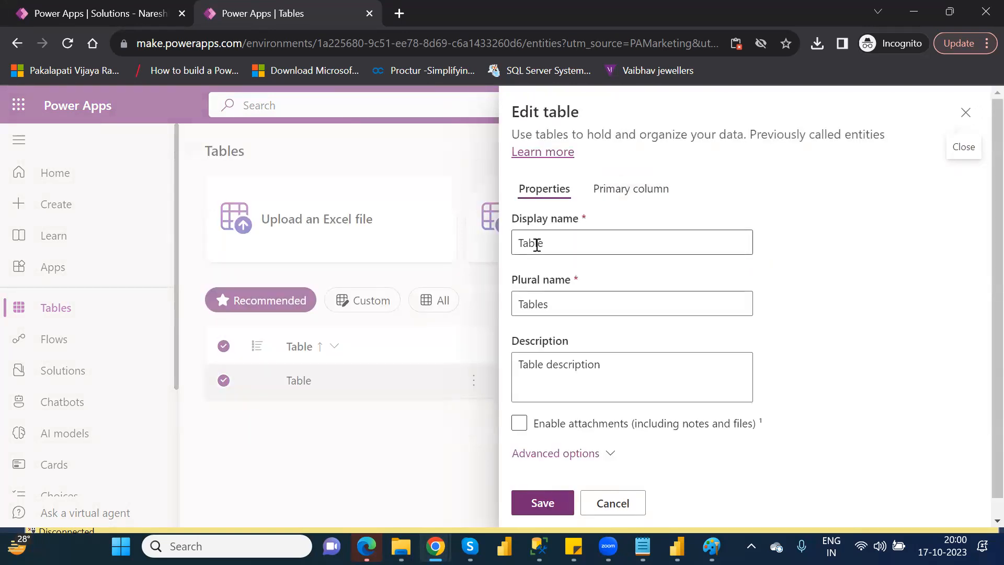
double_click(537, 245)
text(Finan)
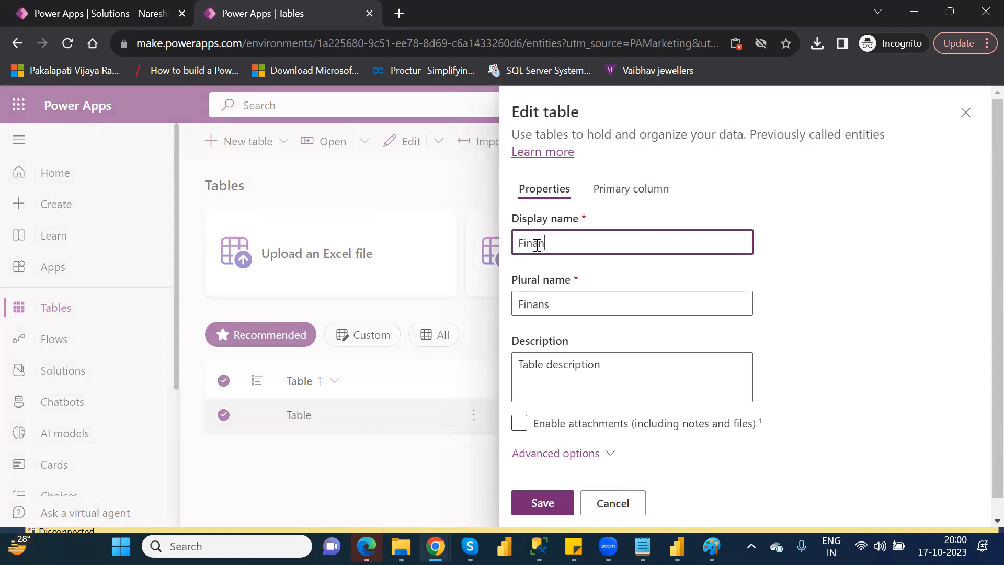
text(cialData)
click(540, 500)
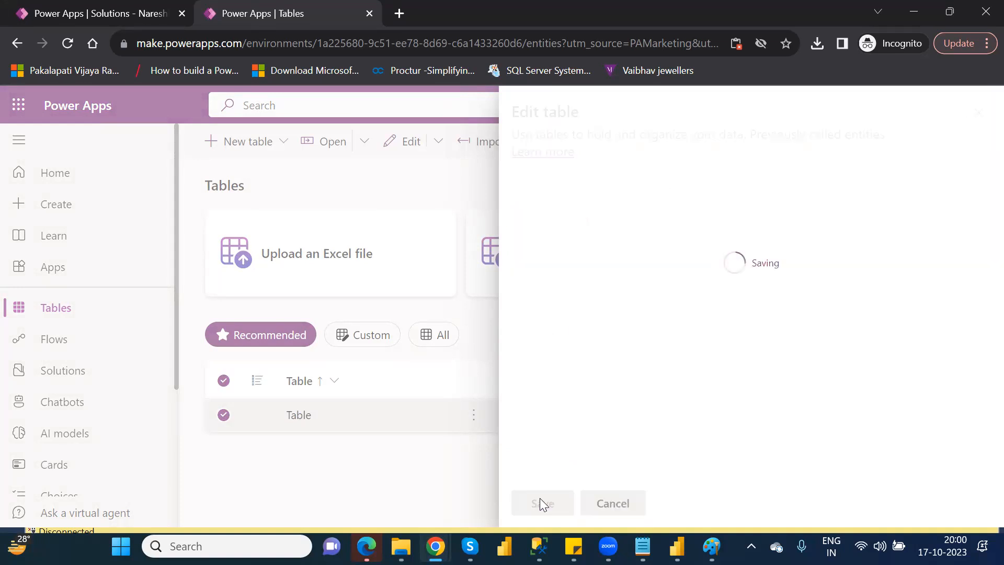
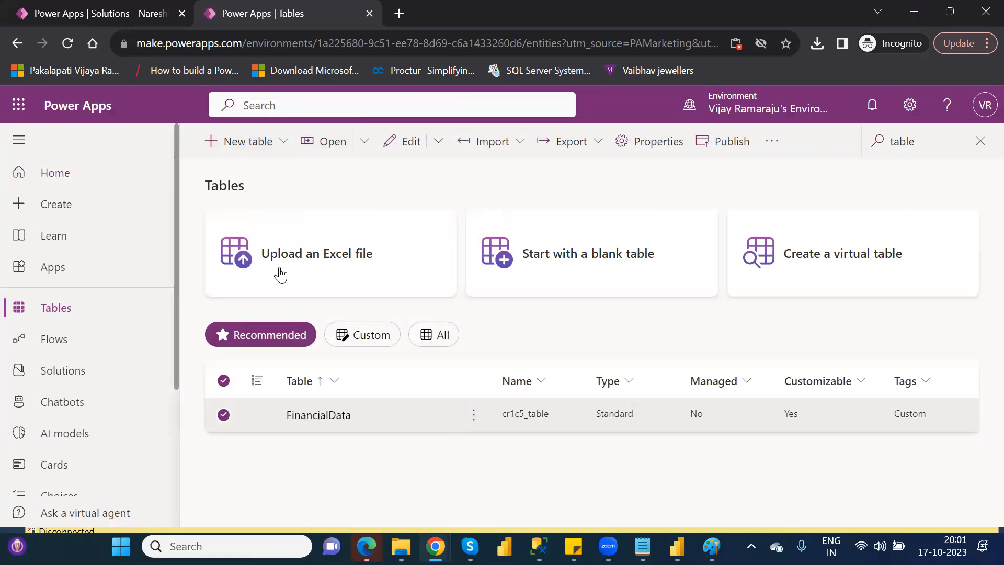
Create a new table by uploading the Customers Excel workbook from the personal OneDrive folder.
click(328, 254)
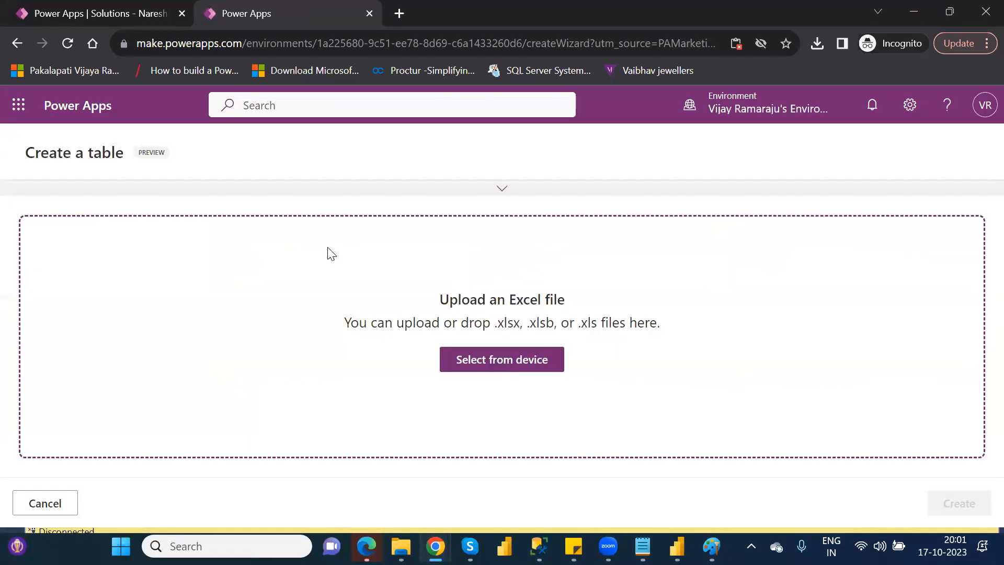
click(509, 360)
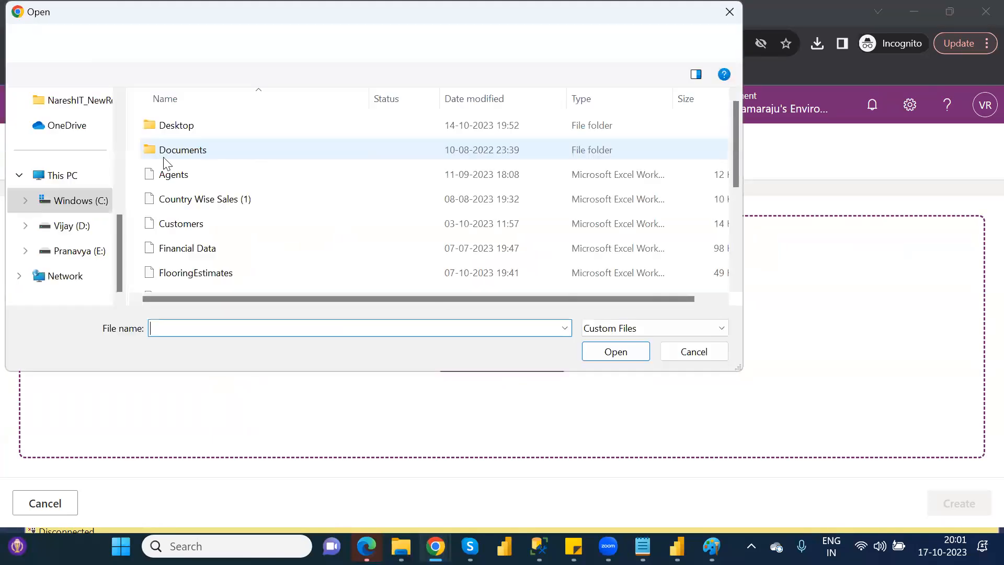
scroll(121, 102, up, 3)
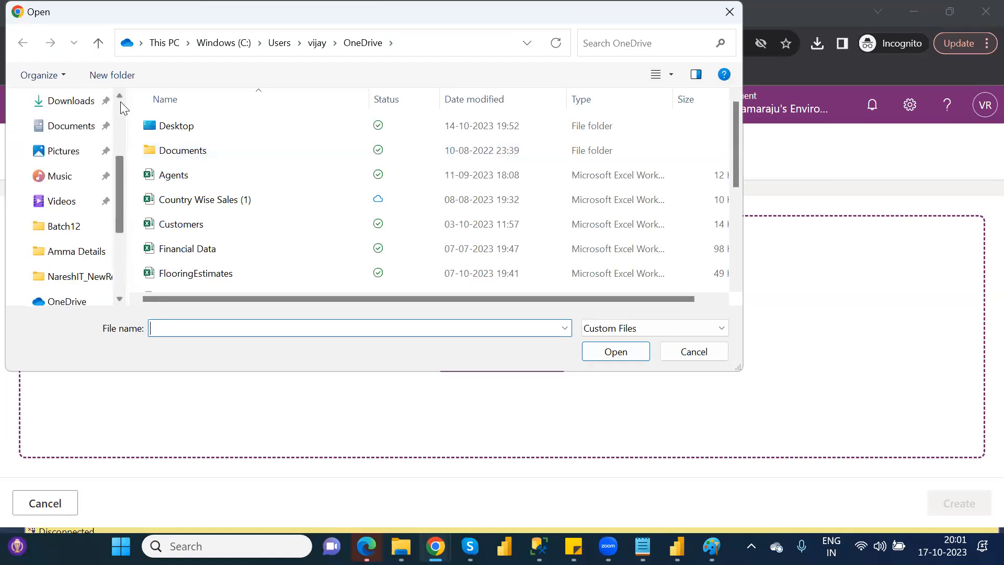
scroll(124, 102, up, 3)
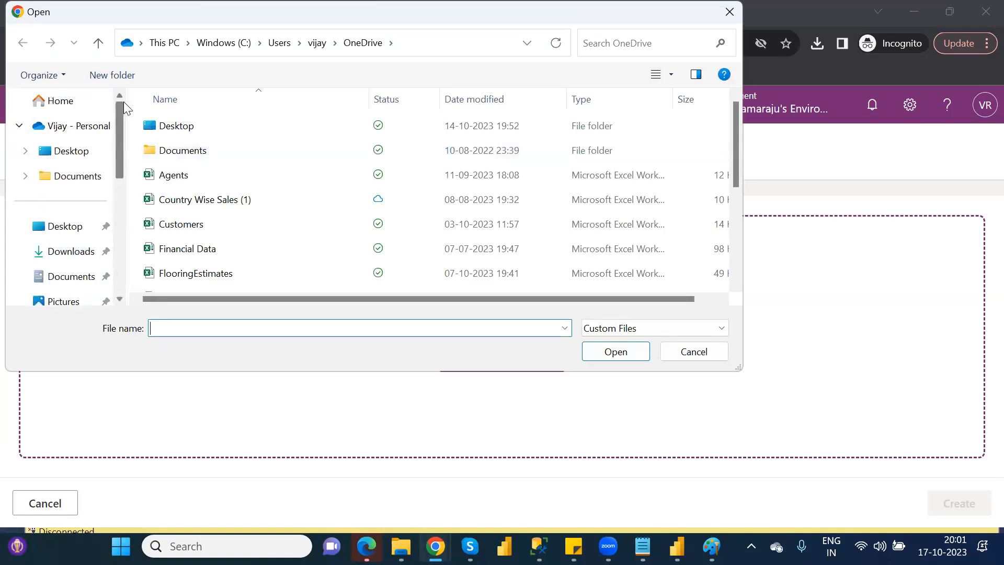
click(79, 126)
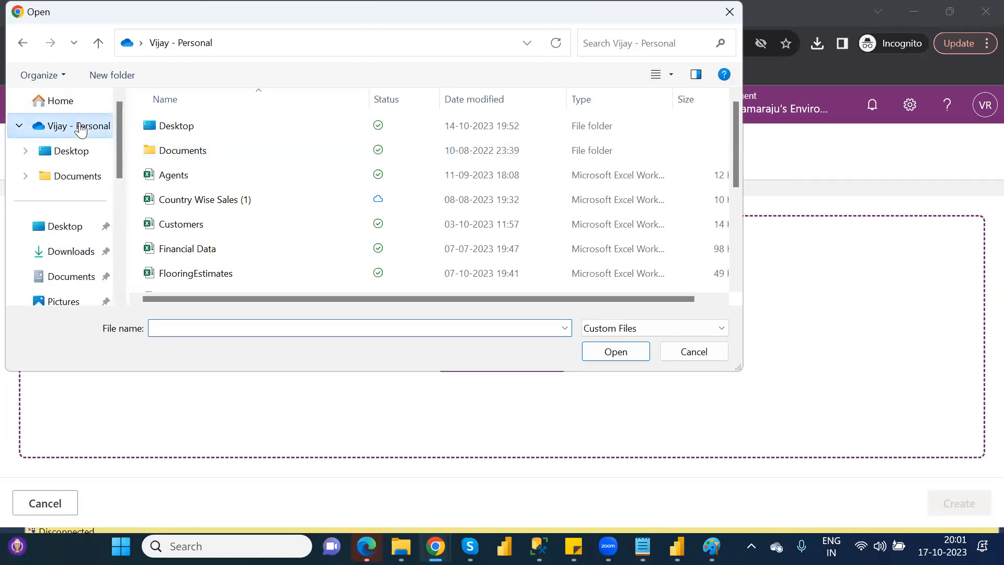
double_click(193, 224)
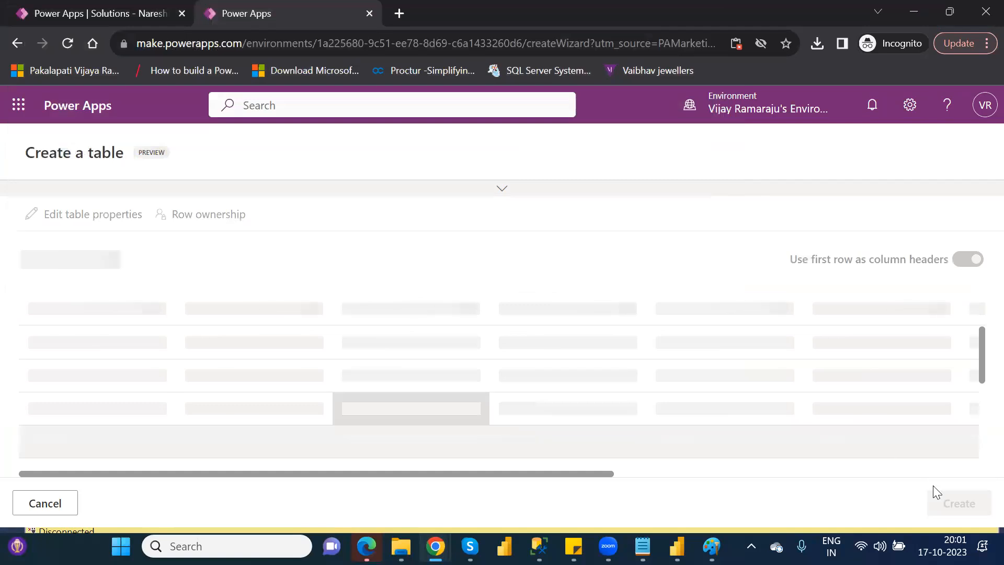
click(960, 505)
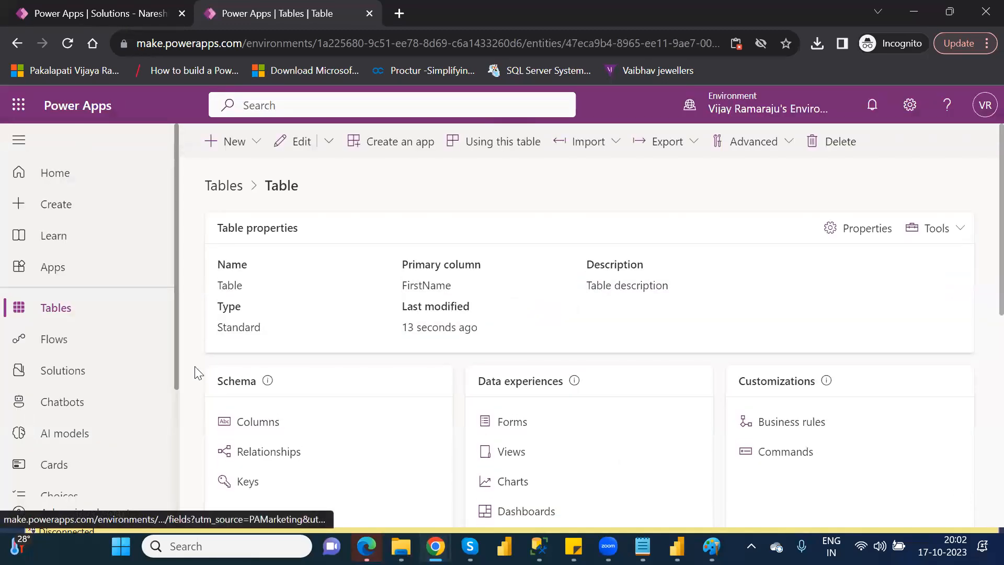
Find the new table in the tables list by searching "table", and change its display name to Customer.
click(59, 309)
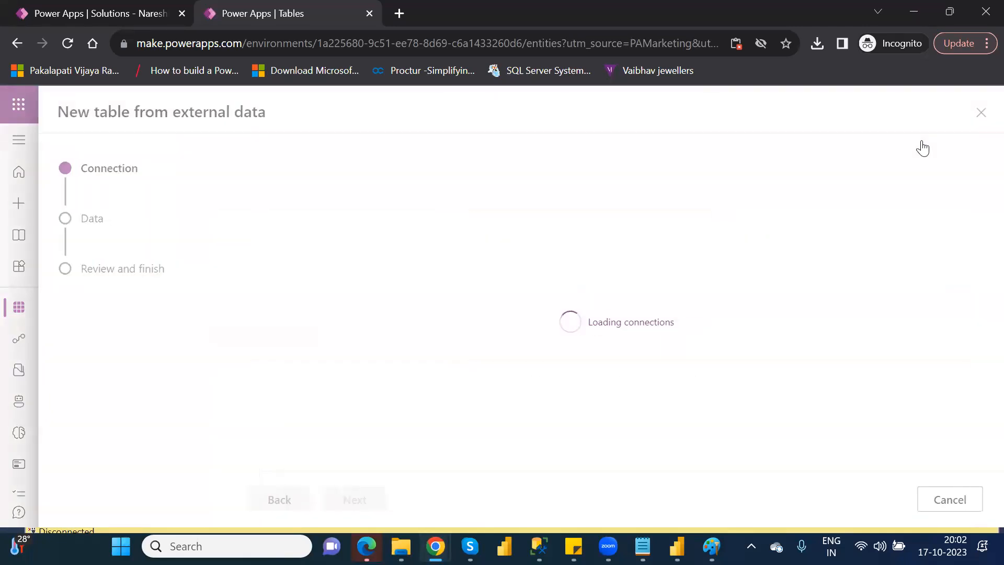
click(979, 117)
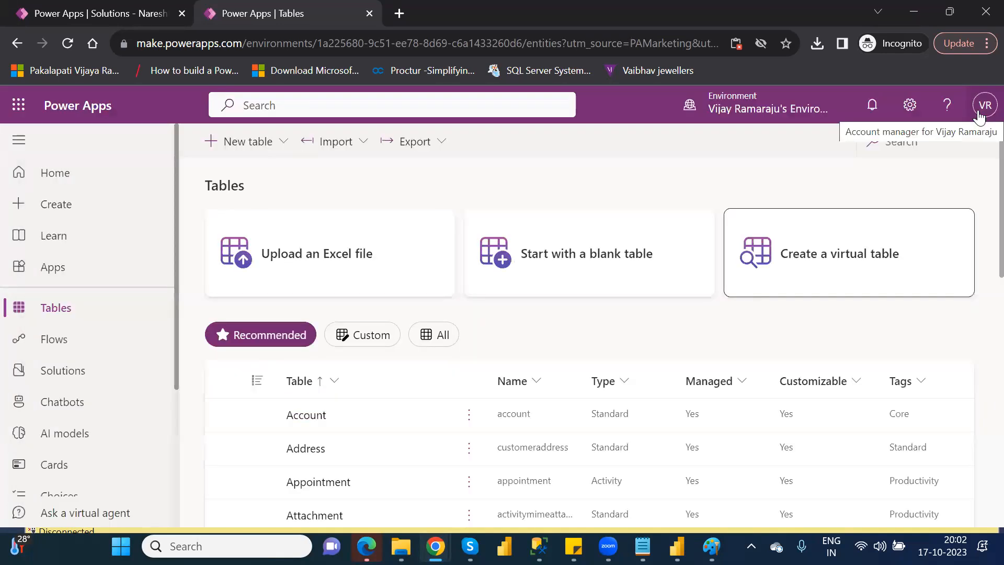
click(897, 147)
text(ta)
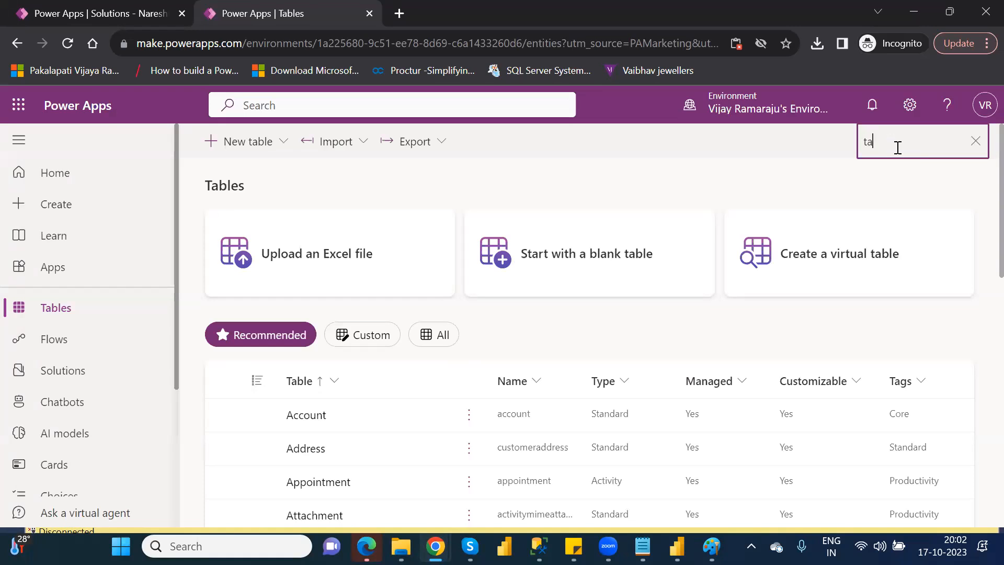
text(ble)
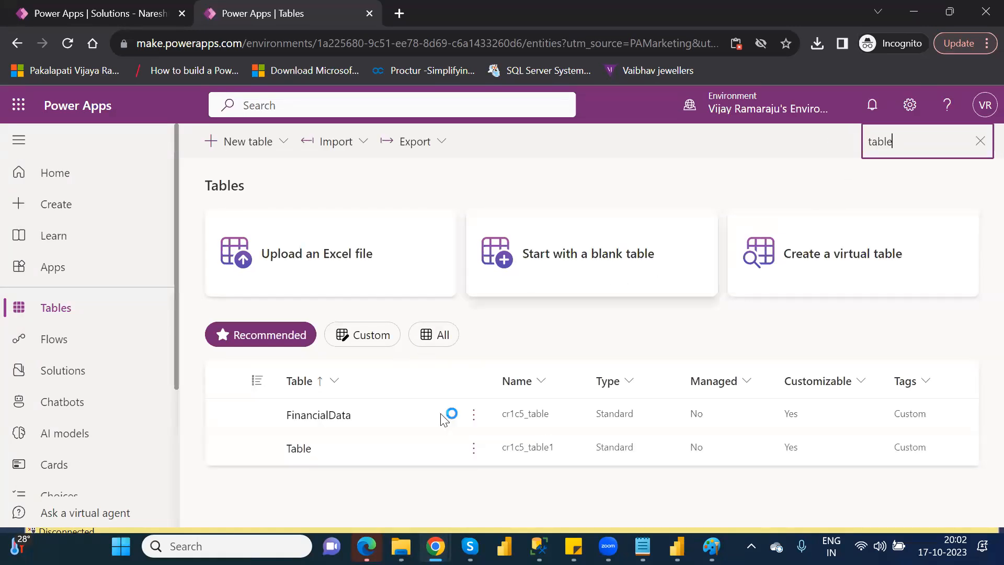
click(472, 450)
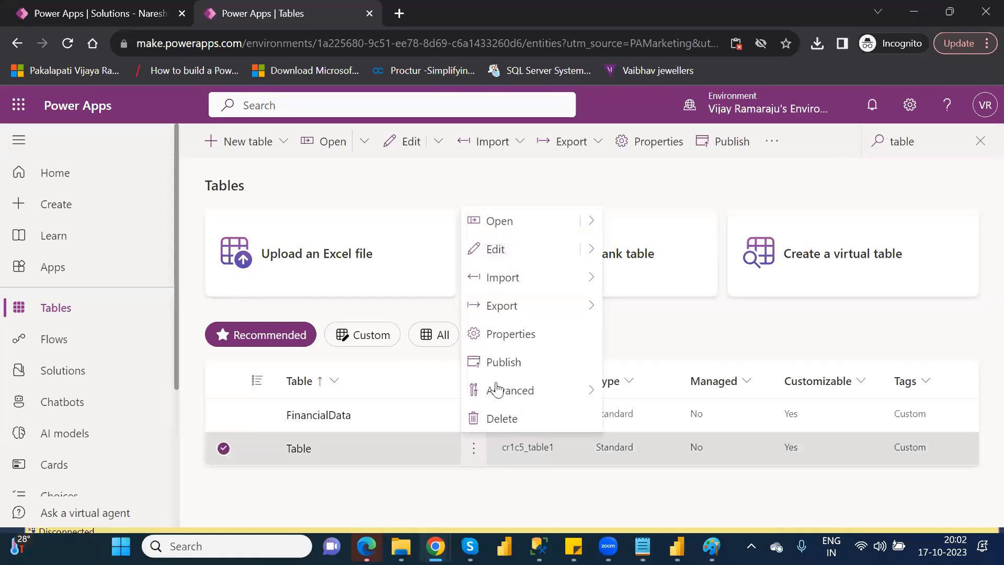
click(517, 334)
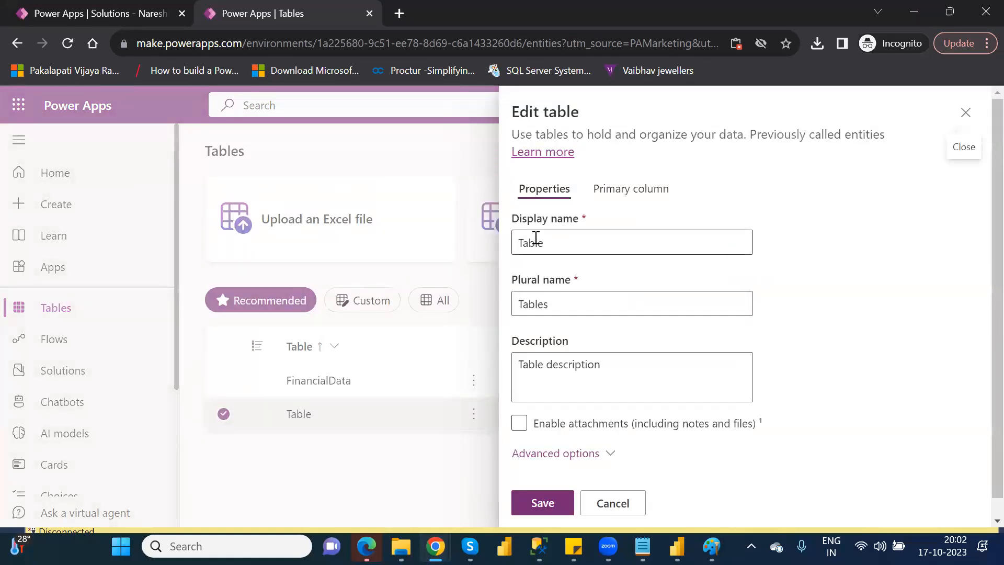
double_click(536, 241)
text(Customer)
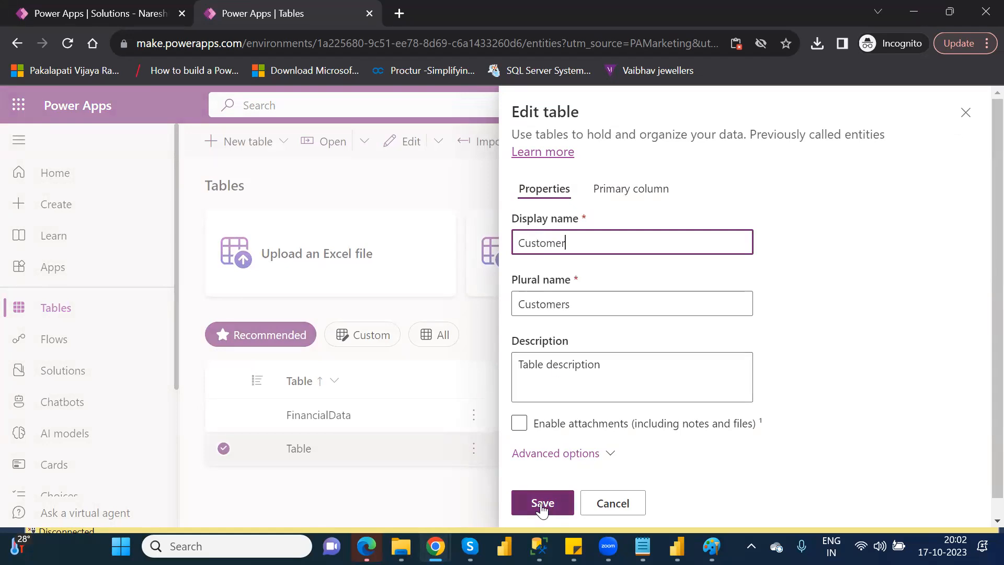
click(542, 503)
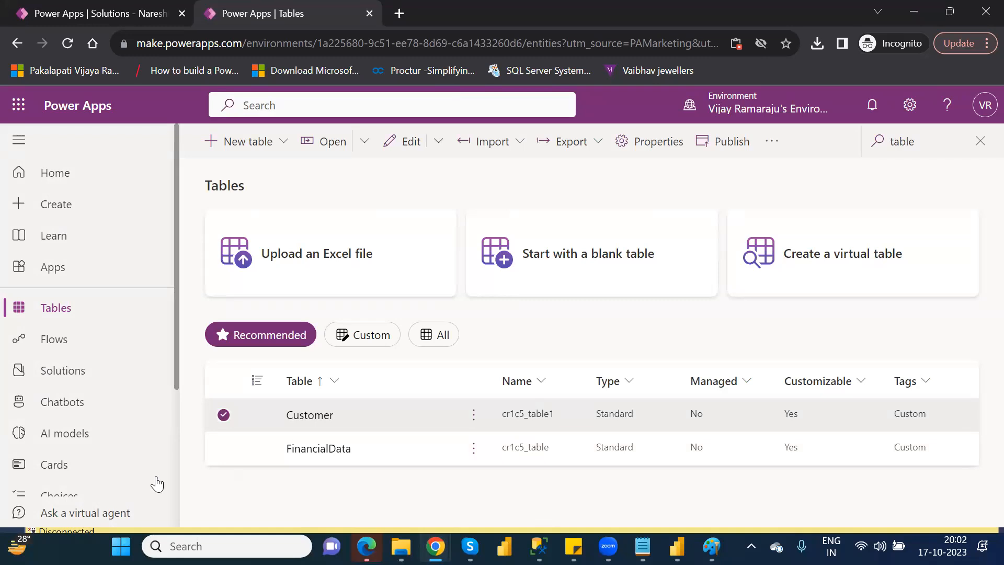
Try to import the solution file NareshIT_P1_1_0_0_1_managed.zip from the Downloads folder.
click(91, 375)
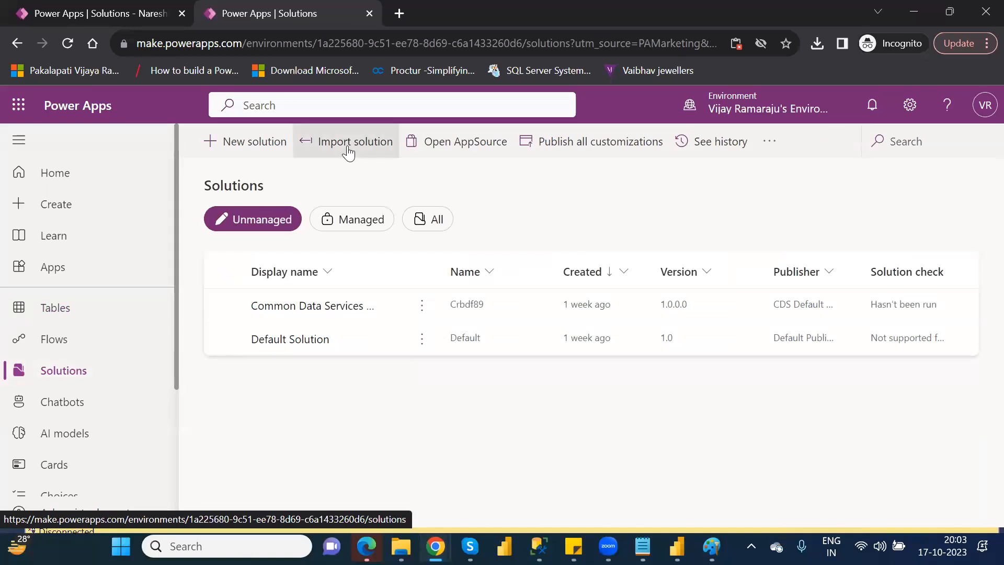
click(349, 151)
click(562, 241)
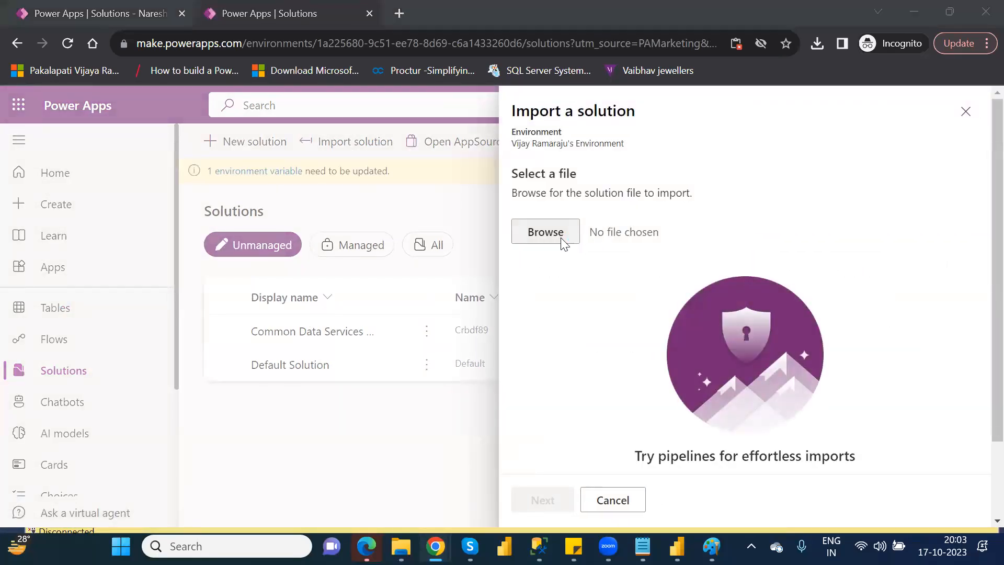
click(561, 238)
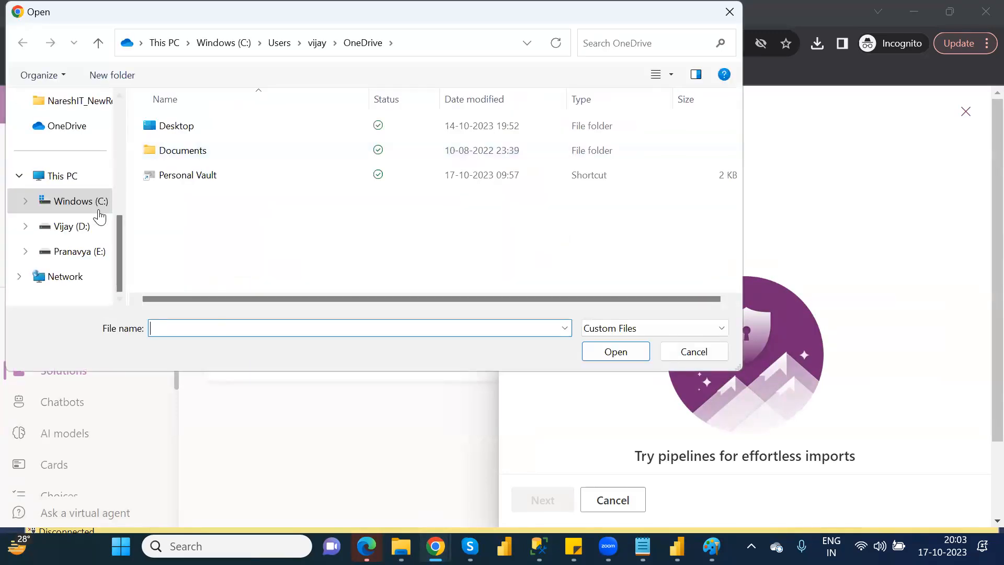
scroll(117, 123, up, 10)
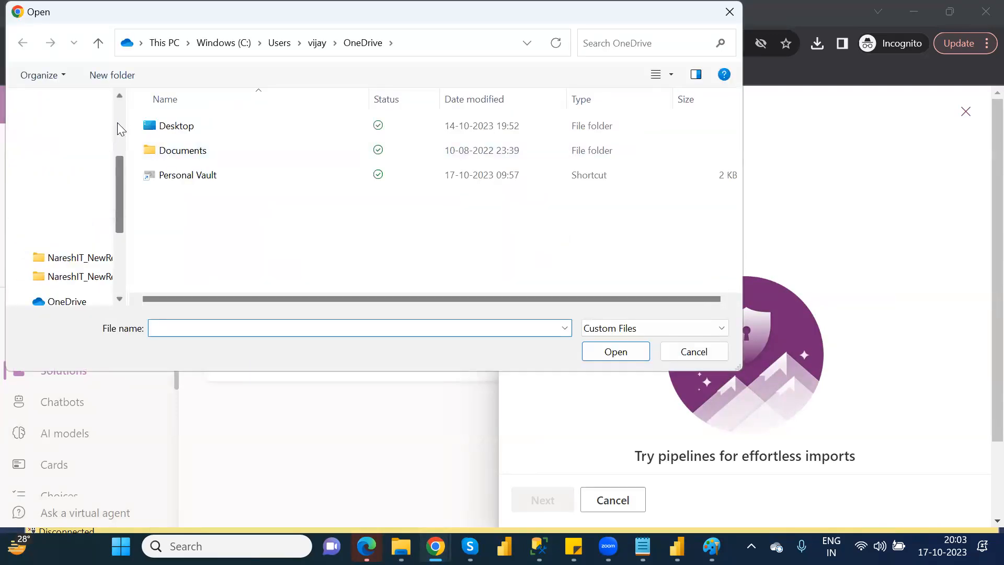
click(71, 256)
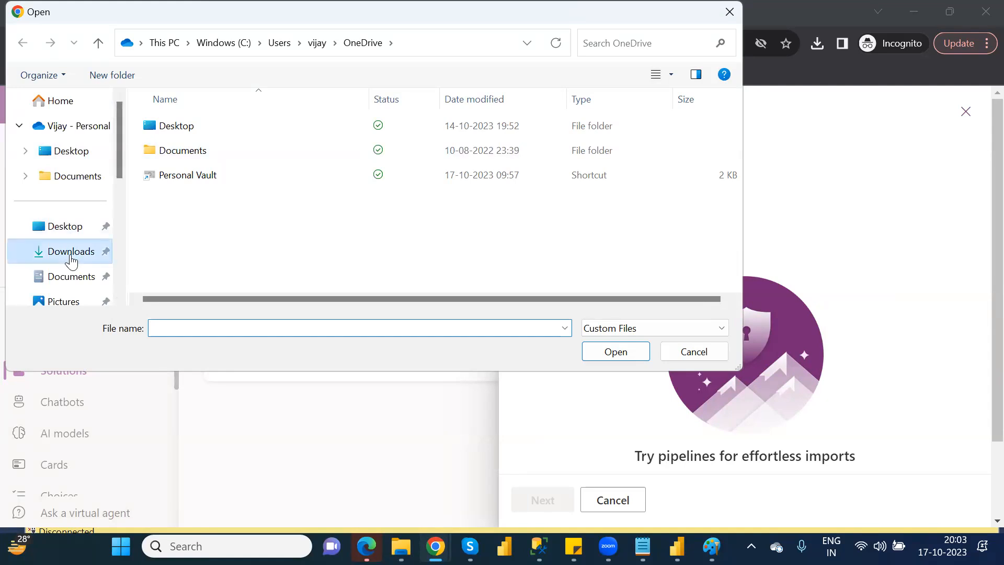
click(205, 152)
double_click(205, 151)
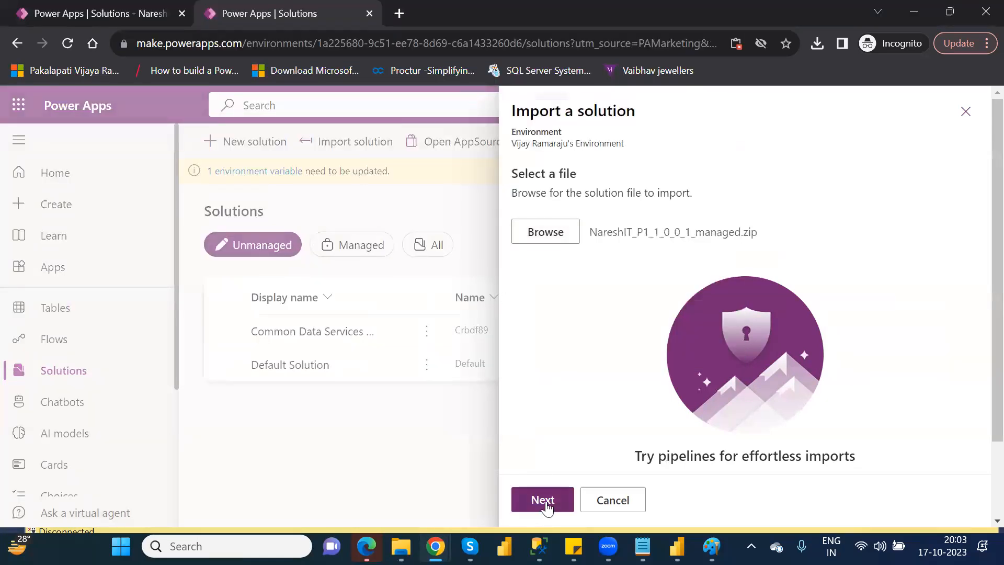
click(544, 502)
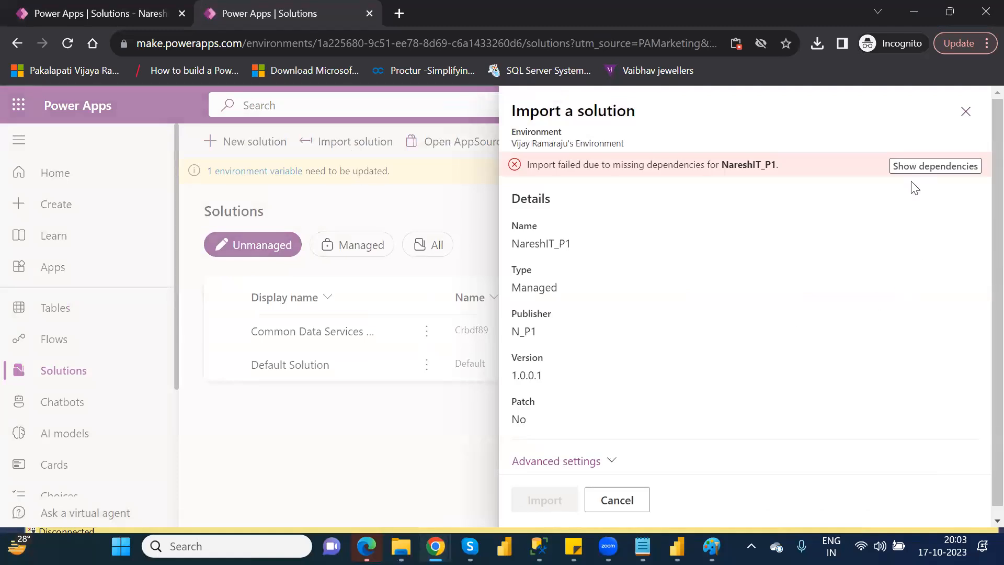
Review the missing dependencies of NareshIT_P1, and cancel the solution import.
click(915, 166)
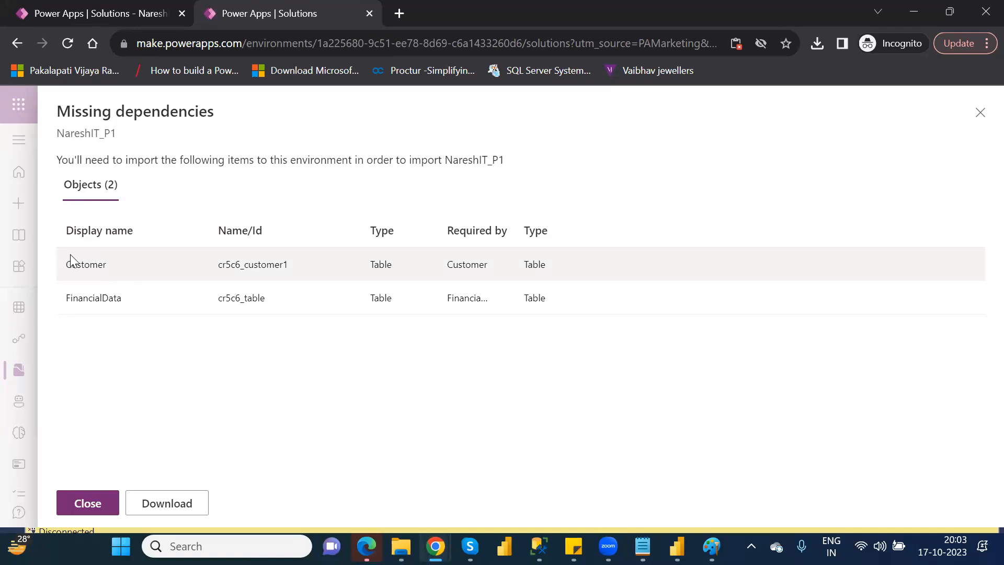
click(979, 114)
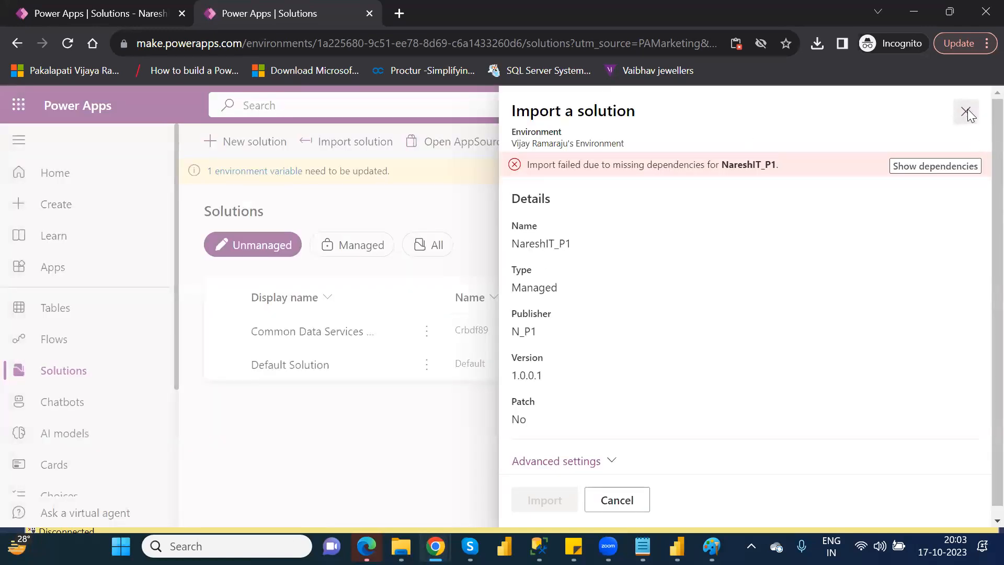
click(966, 111)
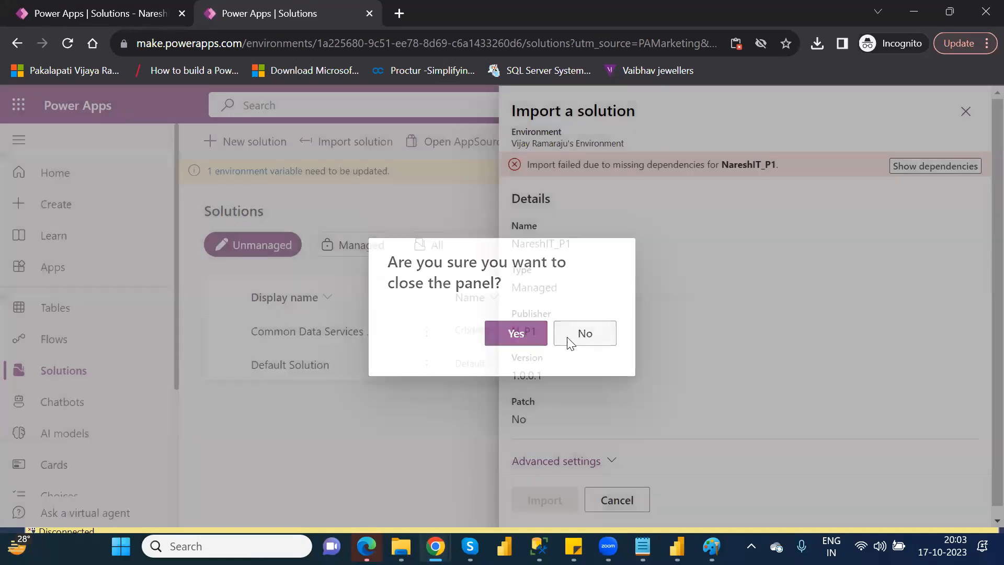
click(568, 343)
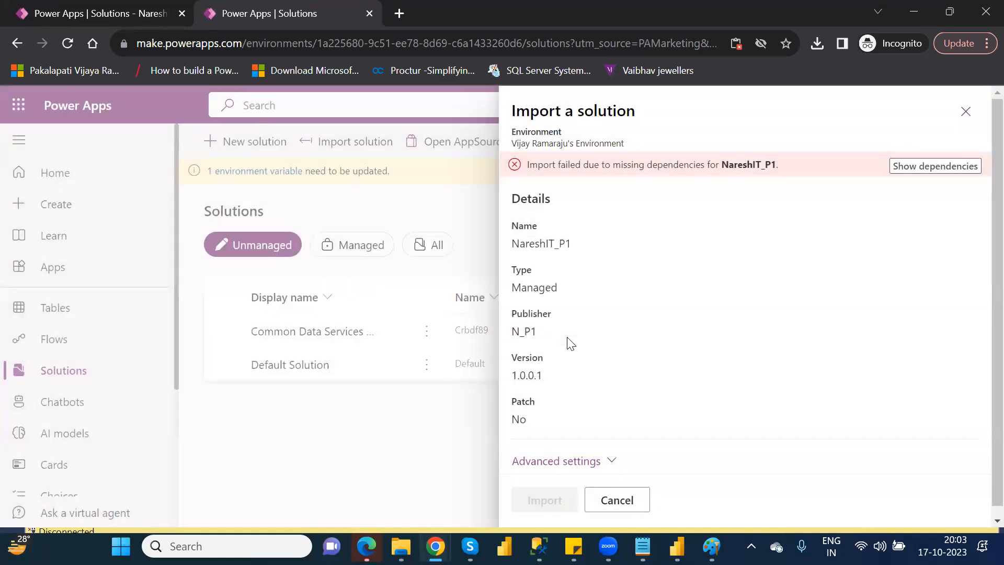
click(628, 510)
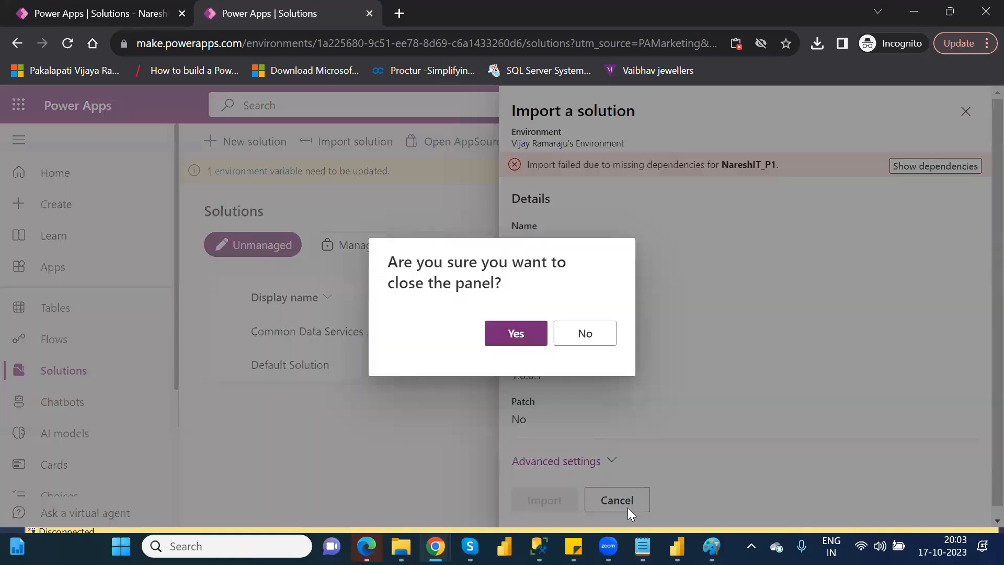
click(521, 331)
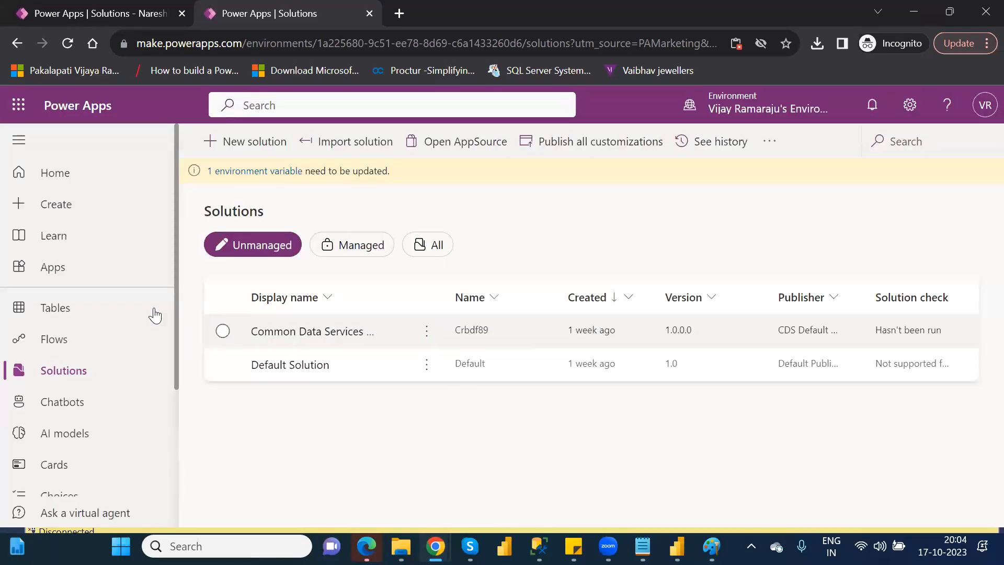
Start a new solution with the display name Sample1.
click(74, 311)
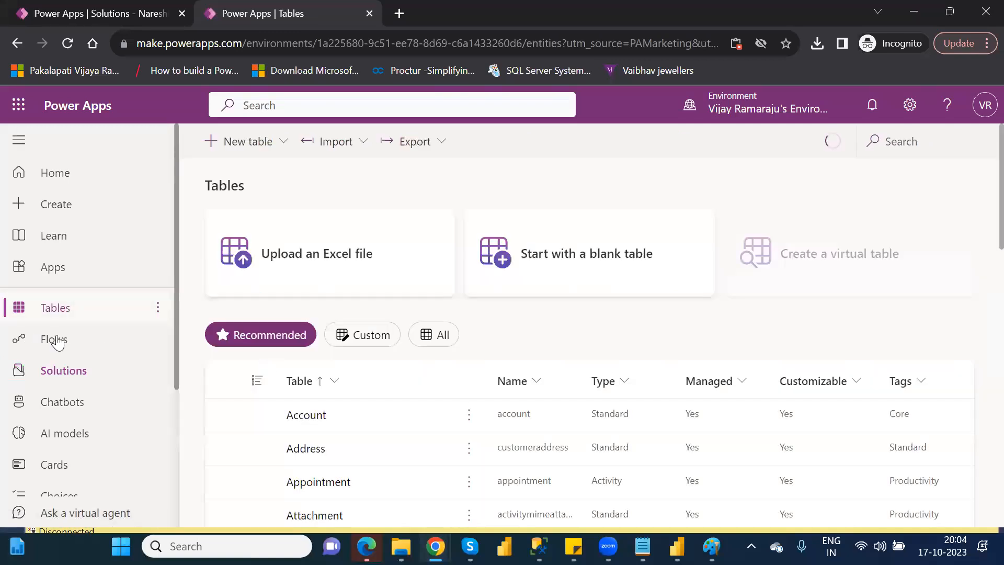
click(69, 385)
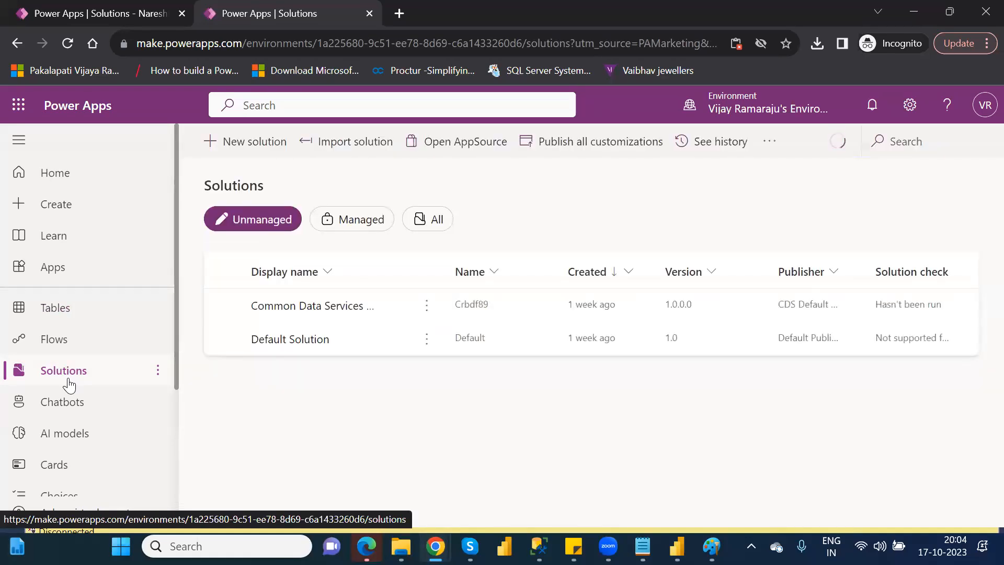
click(251, 141)
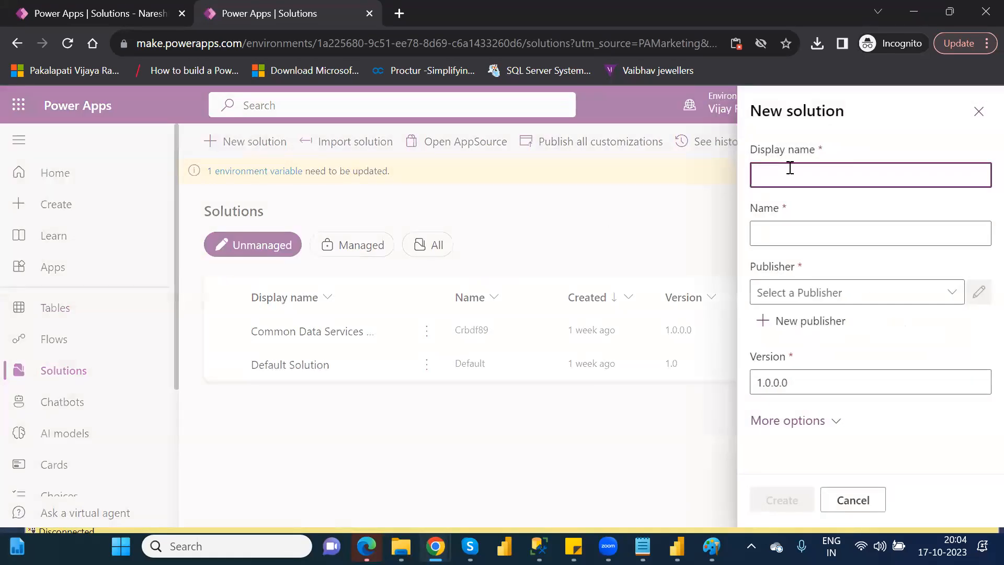
click(837, 176)
text(Sample1)
Create a new publisher with the display name and name Sample_1 and the prefix xyz.
click(803, 325)
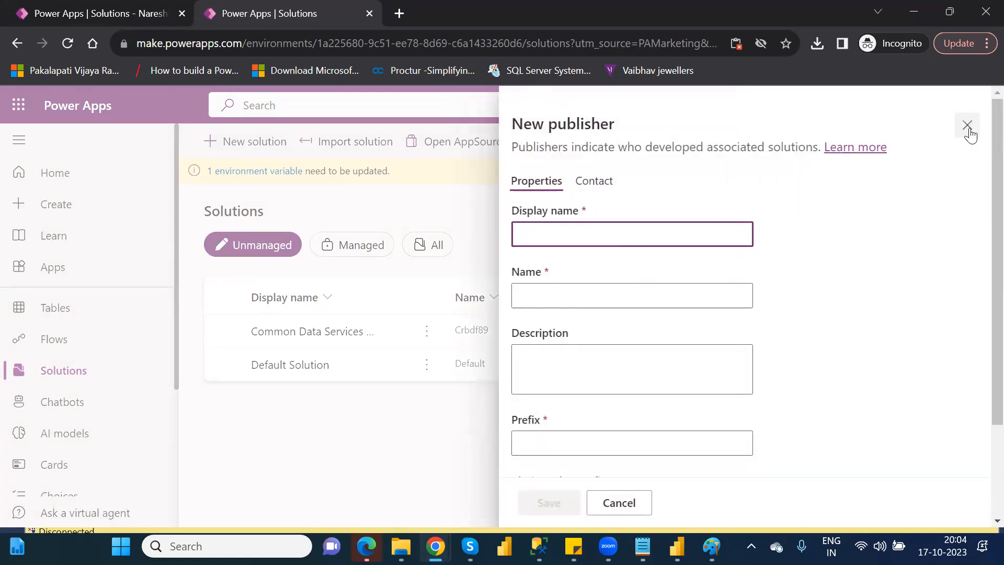
text(Sample_1)
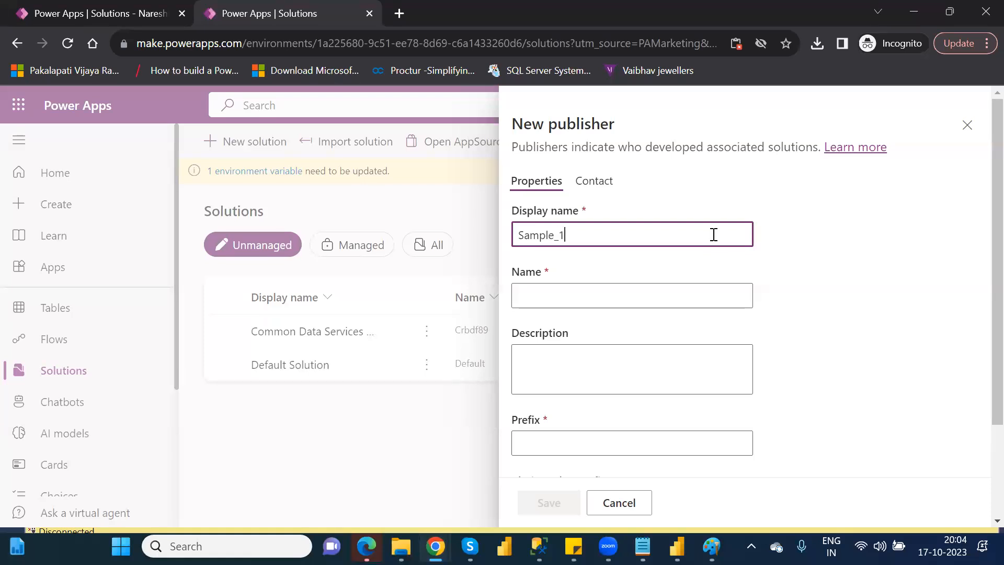
key(ctrl+a)
key(ctrl+c)
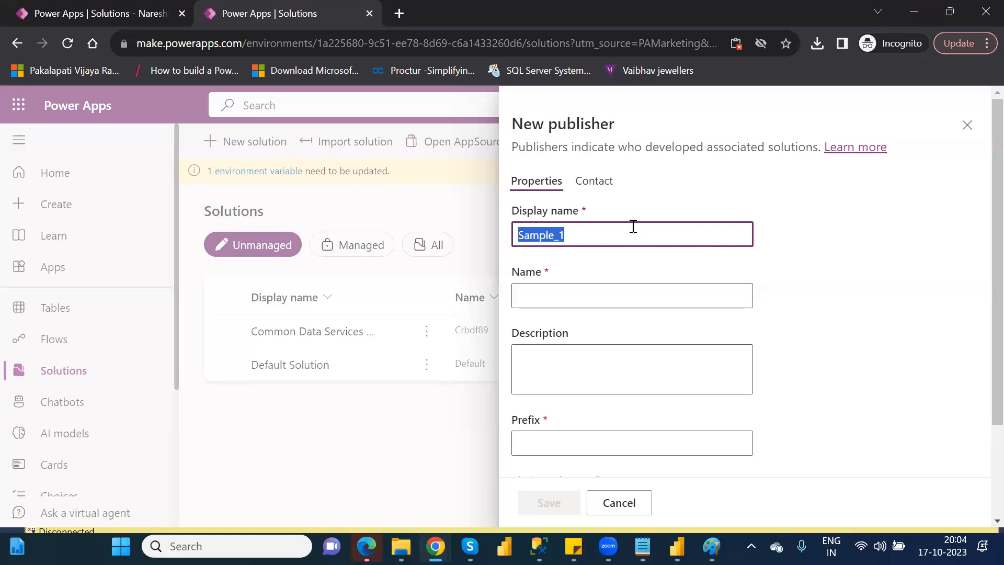
click(573, 295)
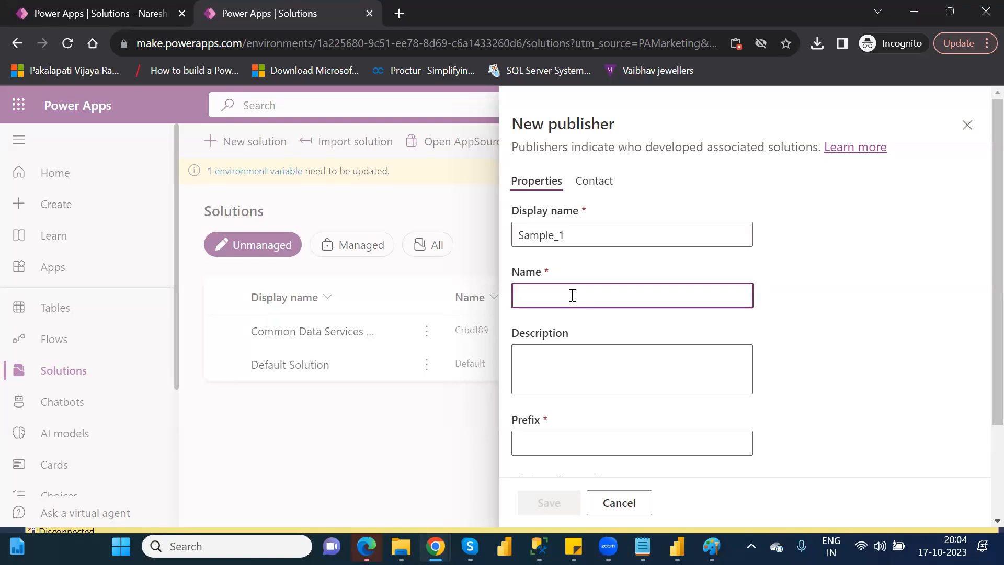
key(ctrl+v)
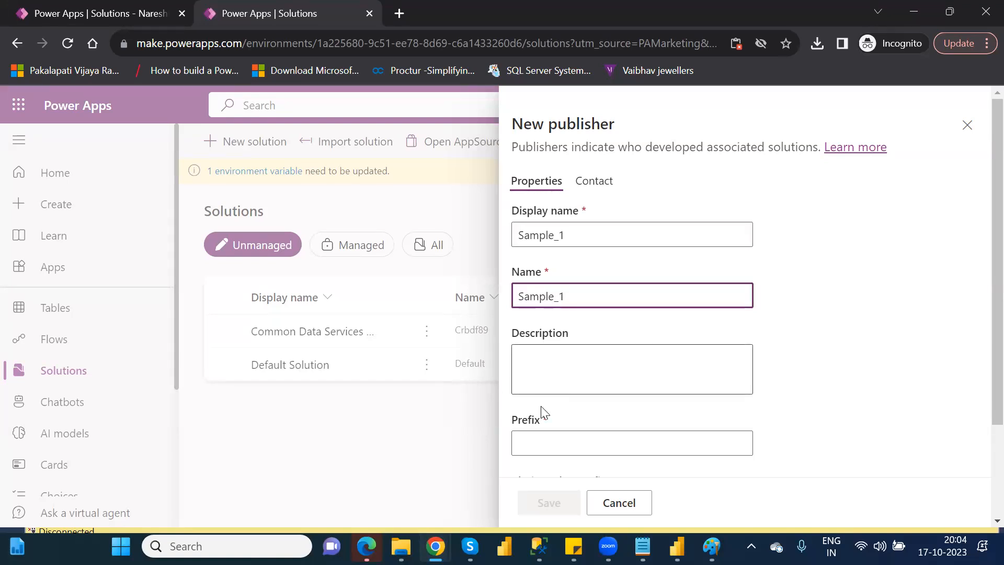
click(546, 435)
text(xyz)
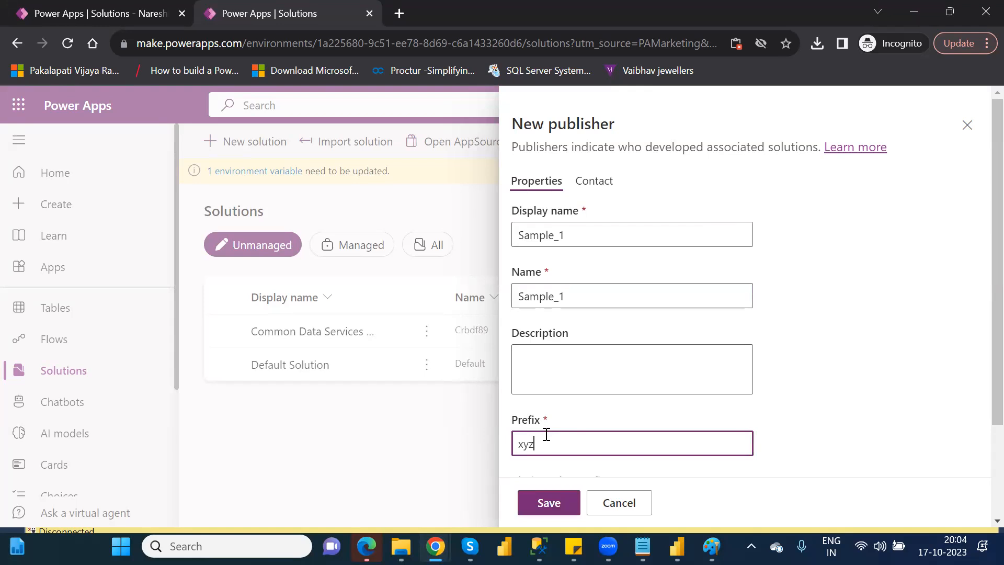
click(553, 502)
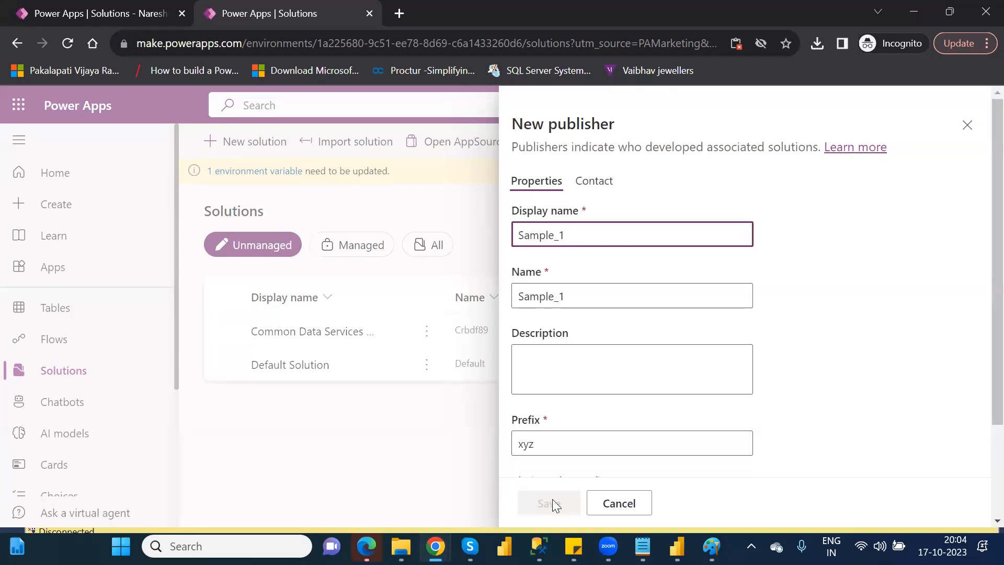
Close the publisher form, discard the unfinished Sample1 solution, and reload the solutions page.
click(968, 128)
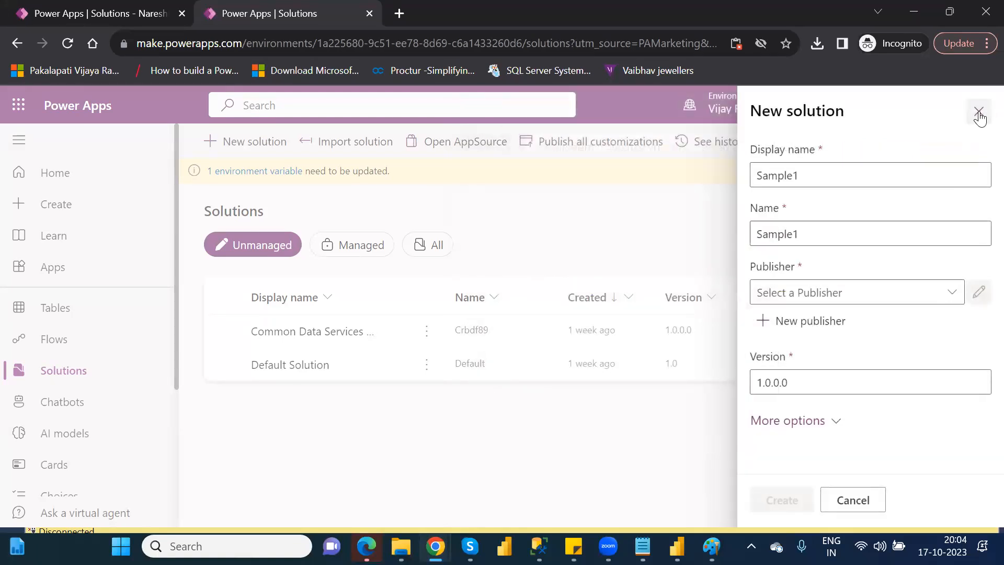
click(979, 112)
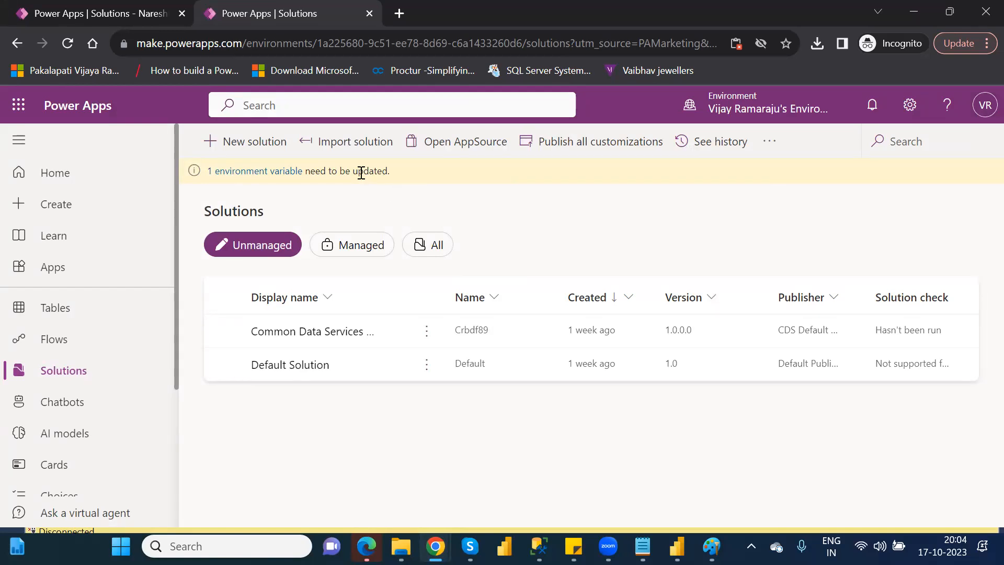
click(71, 48)
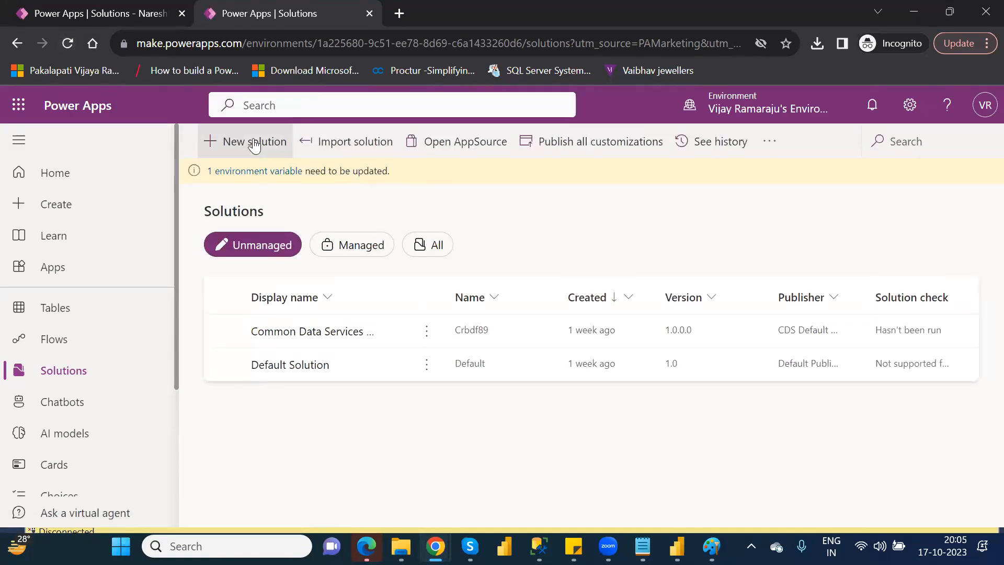
Create a new solution with the display name Sample12 and the publisher Sample_1.
click(255, 146)
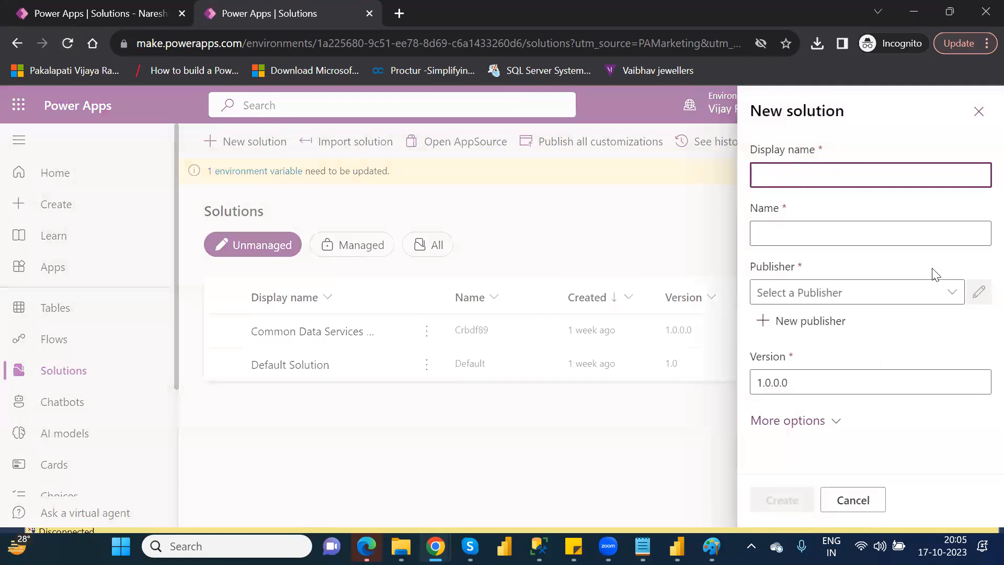
click(828, 178)
text(Sample12)
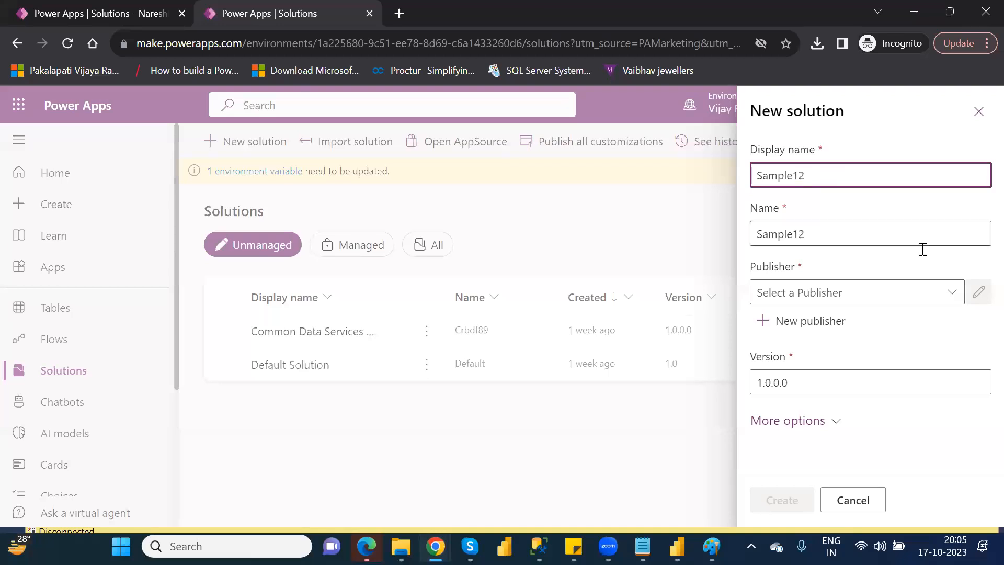
click(952, 292)
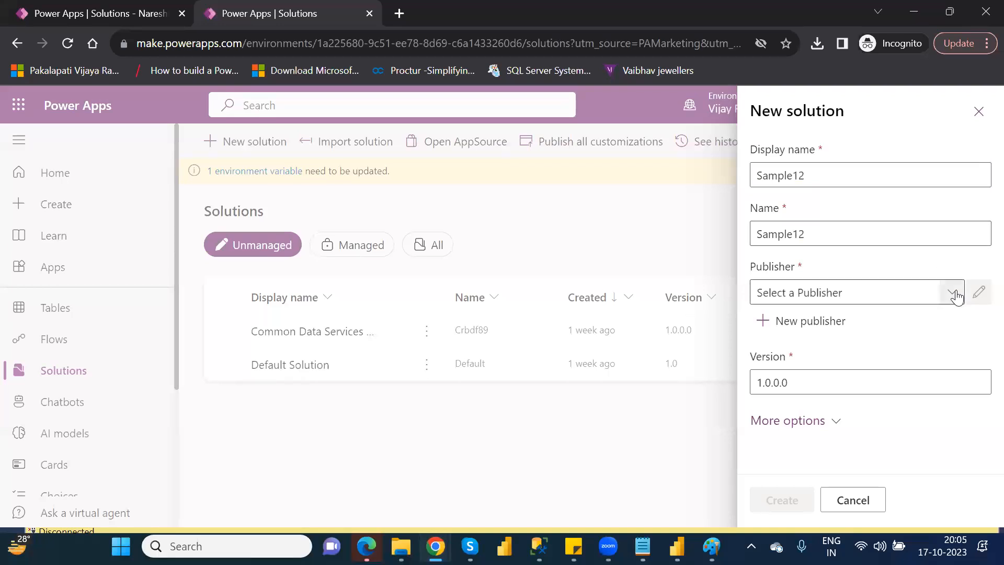
click(807, 378)
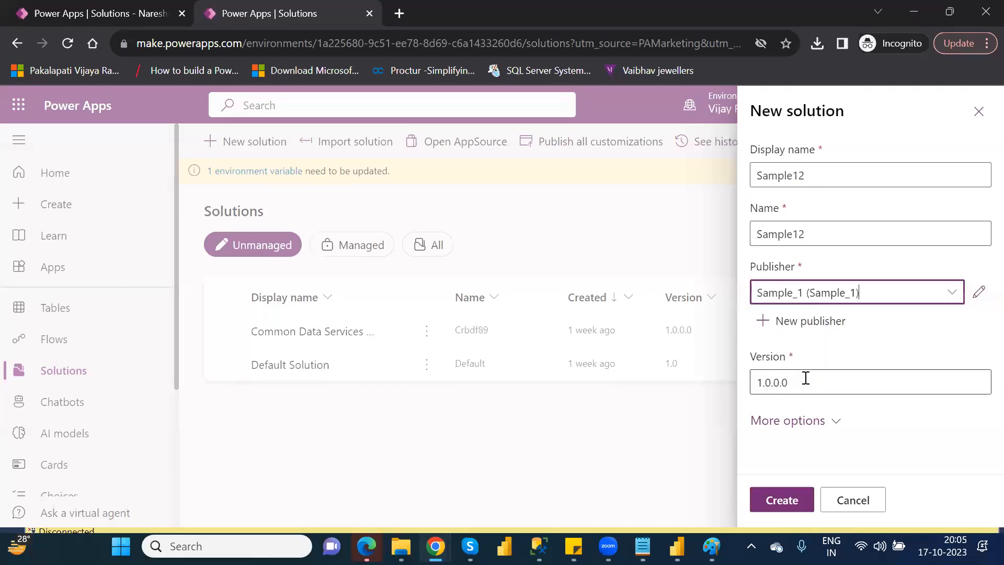
click(779, 501)
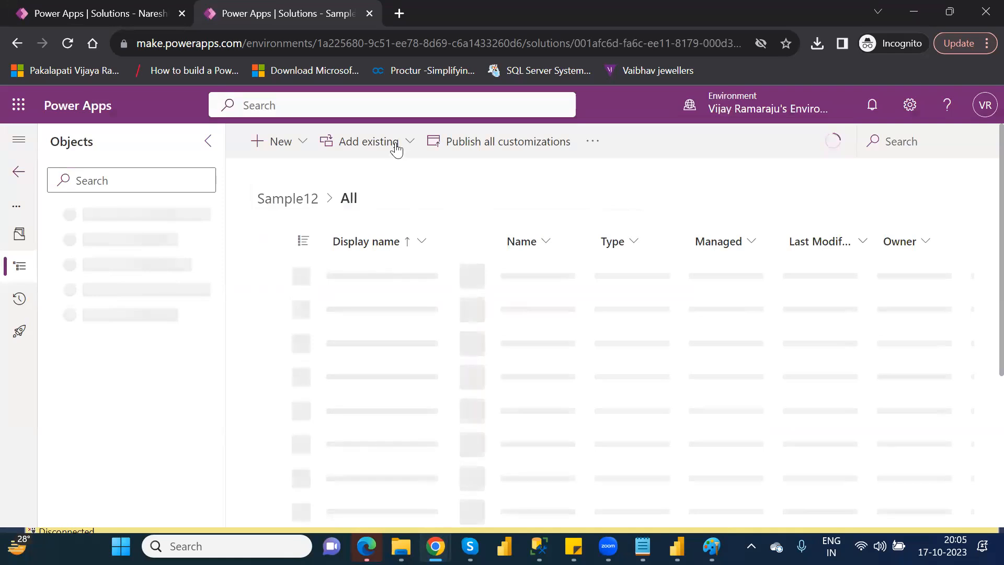
Add the existing FinancialData table to the Sample12 solution, finding it by searching "fina".
click(396, 148)
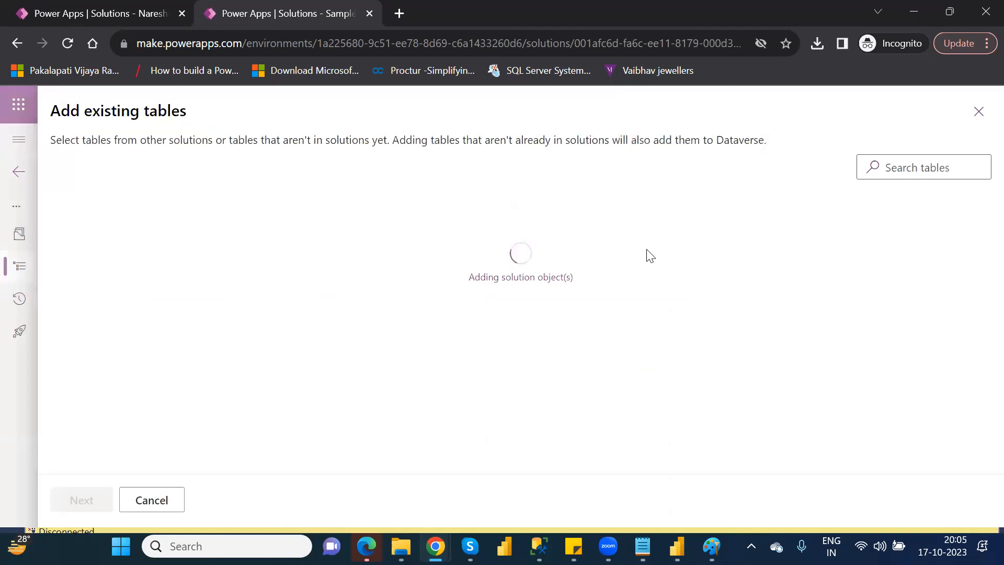
click(905, 165)
text(f)
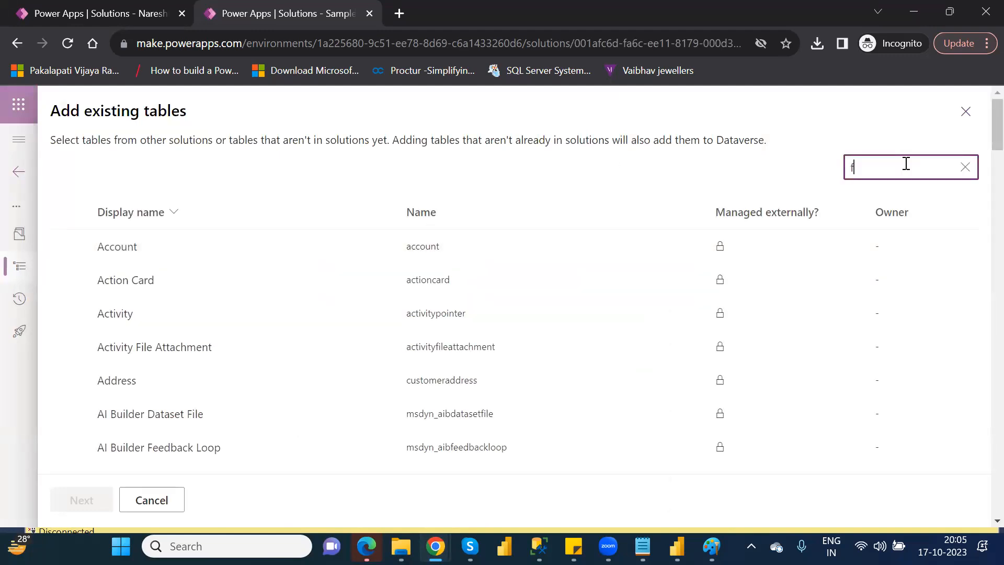
text(ina)
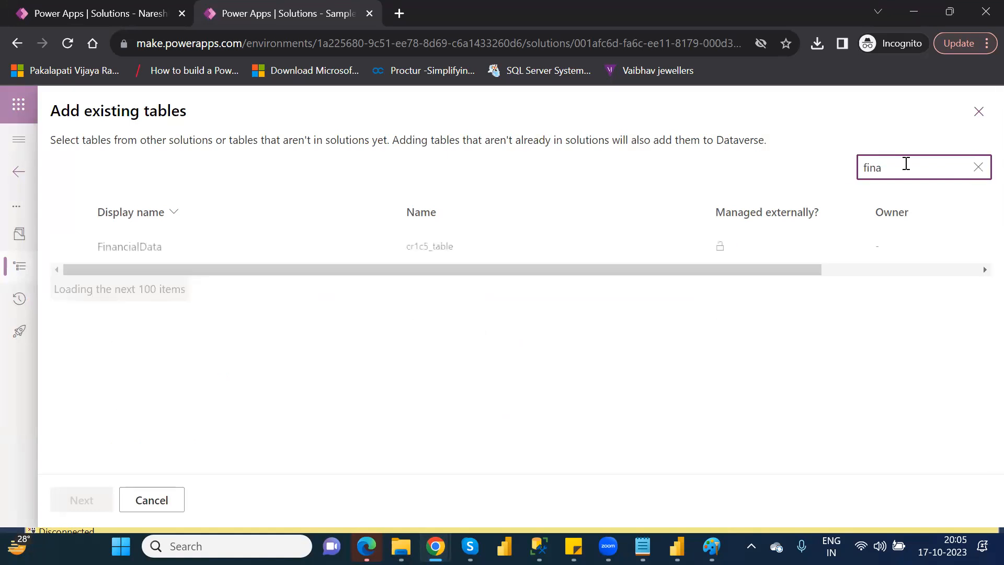
click(117, 250)
click(76, 500)
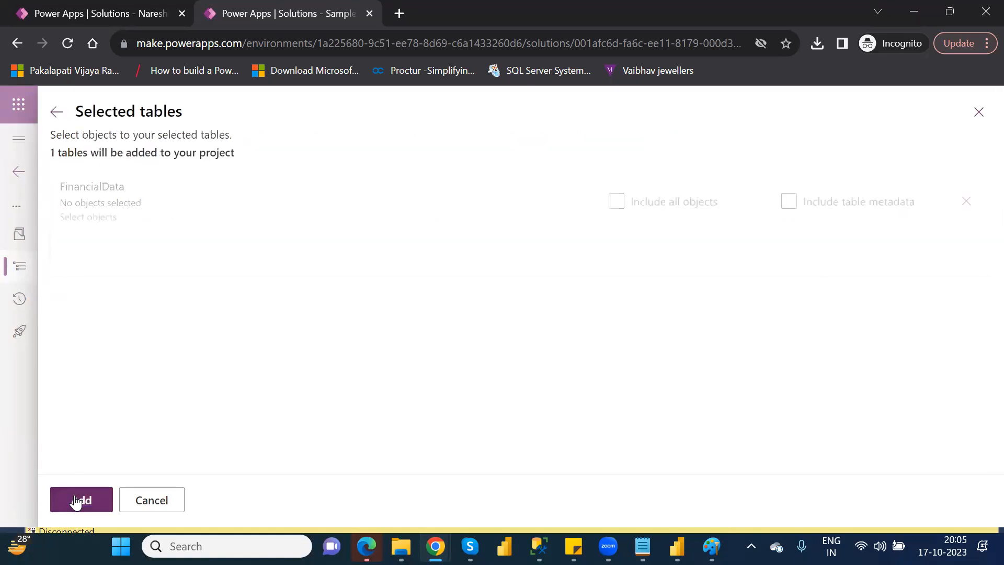
click(76, 500)
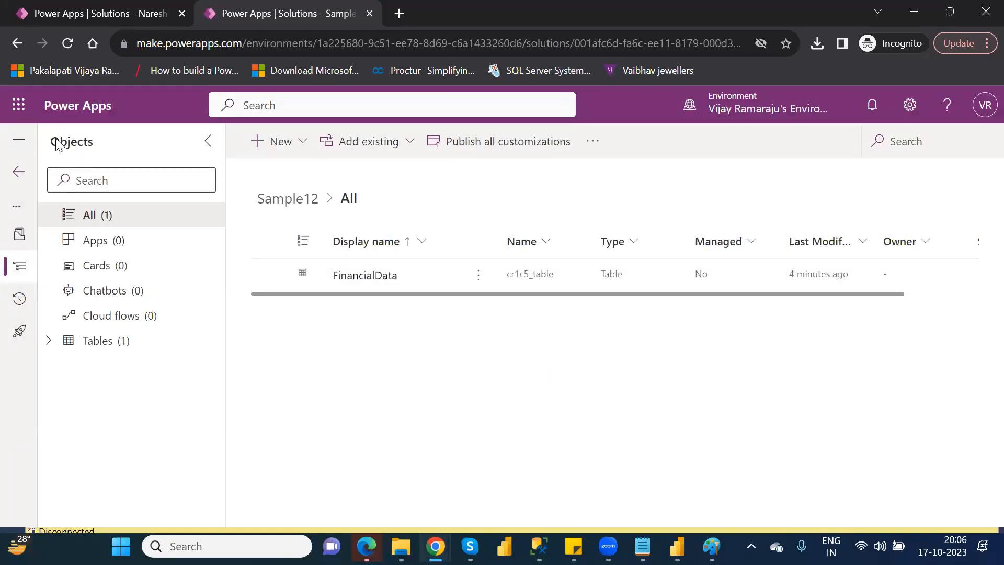
Return to the solutions list, start the export of Sample12, and publish all changes.
click(21, 172)
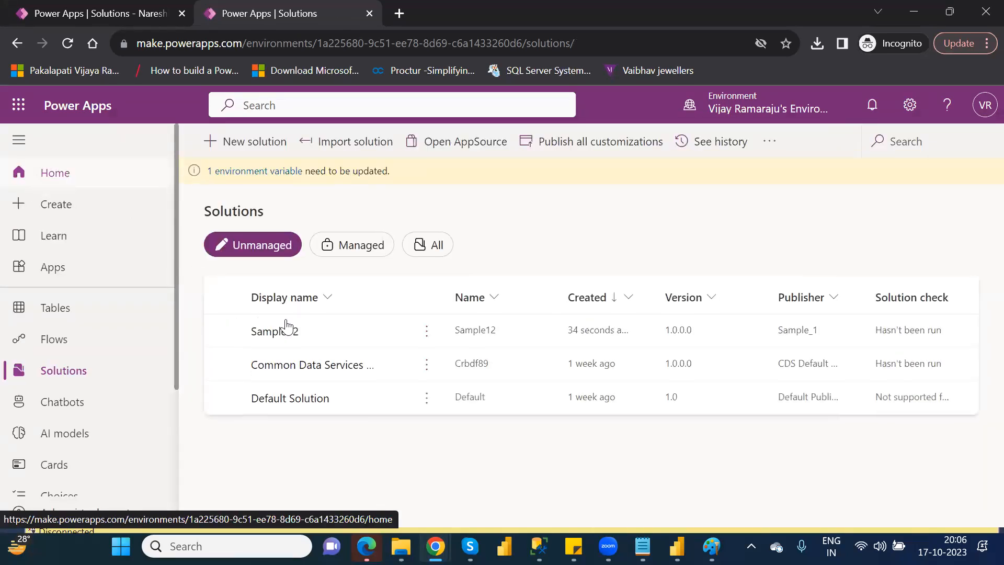
click(222, 331)
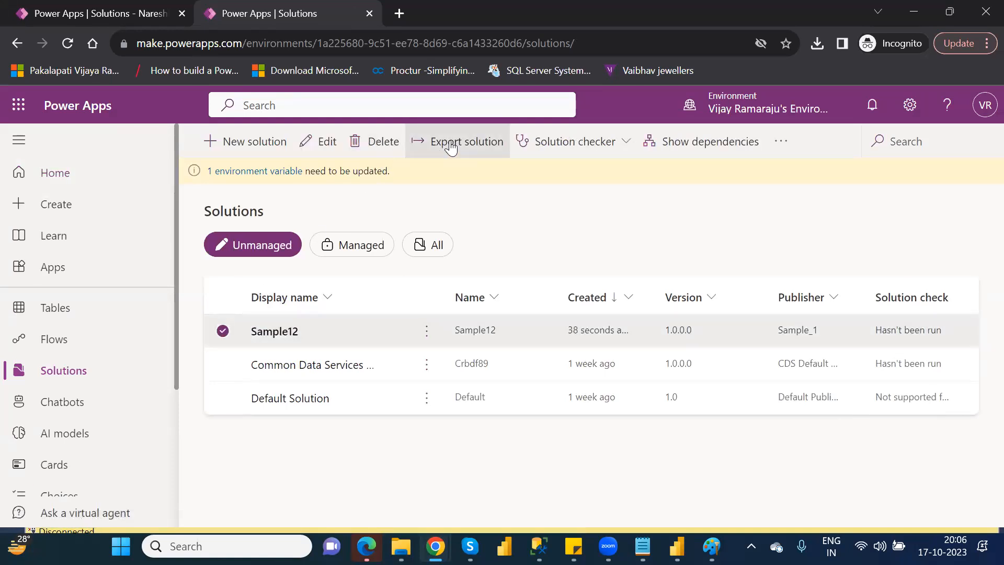
click(433, 149)
click(803, 229)
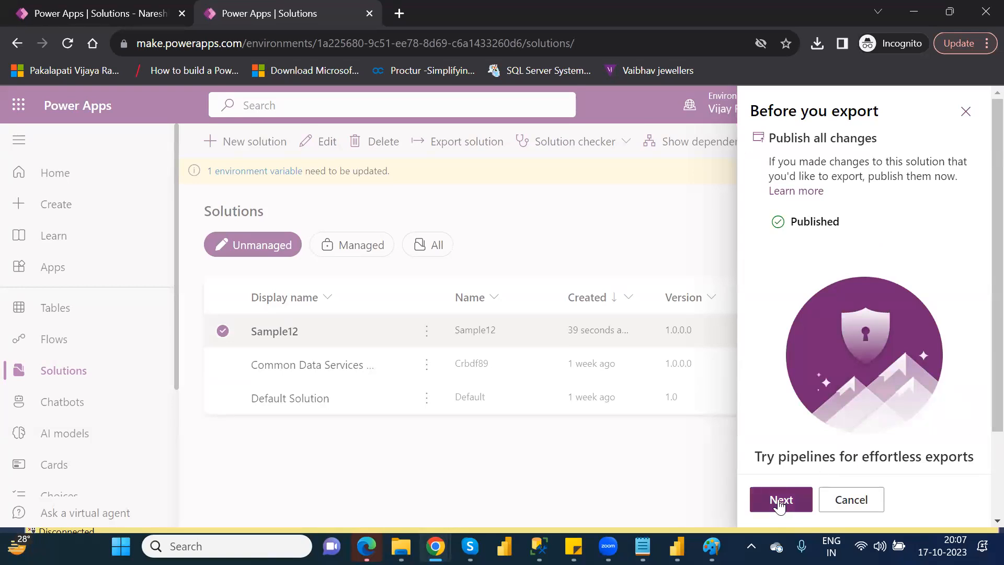
Export Sample12 as an unmanaged solution, and save the Sample12_1_0_0_1 ZIP archive to the Downloads folder.
click(780, 503)
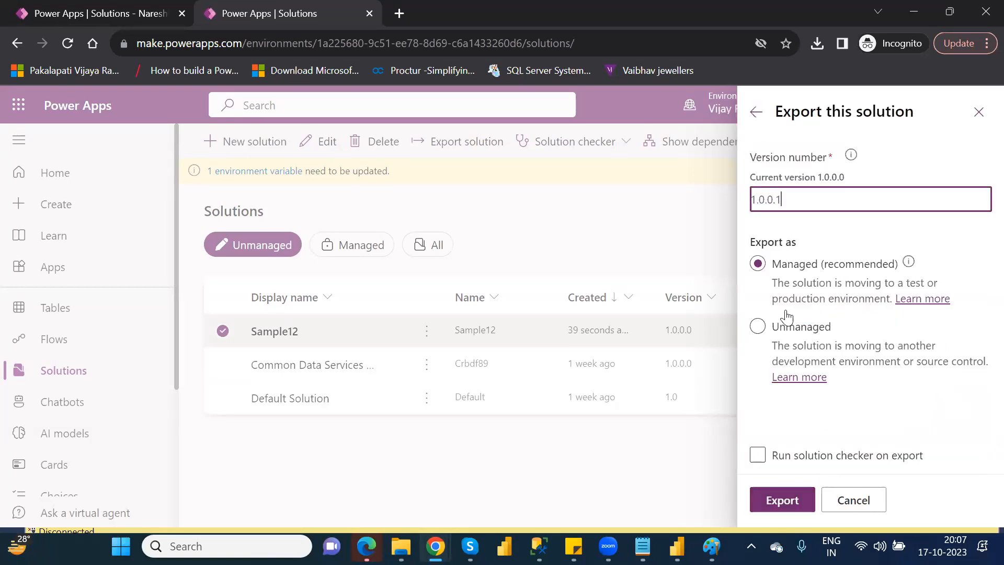
click(758, 327)
click(783, 498)
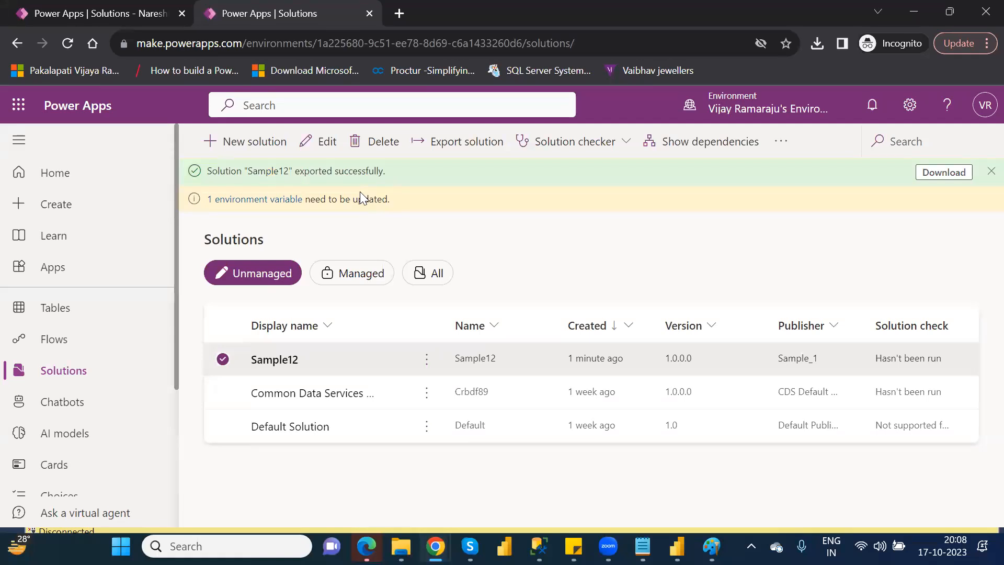
click(921, 175)
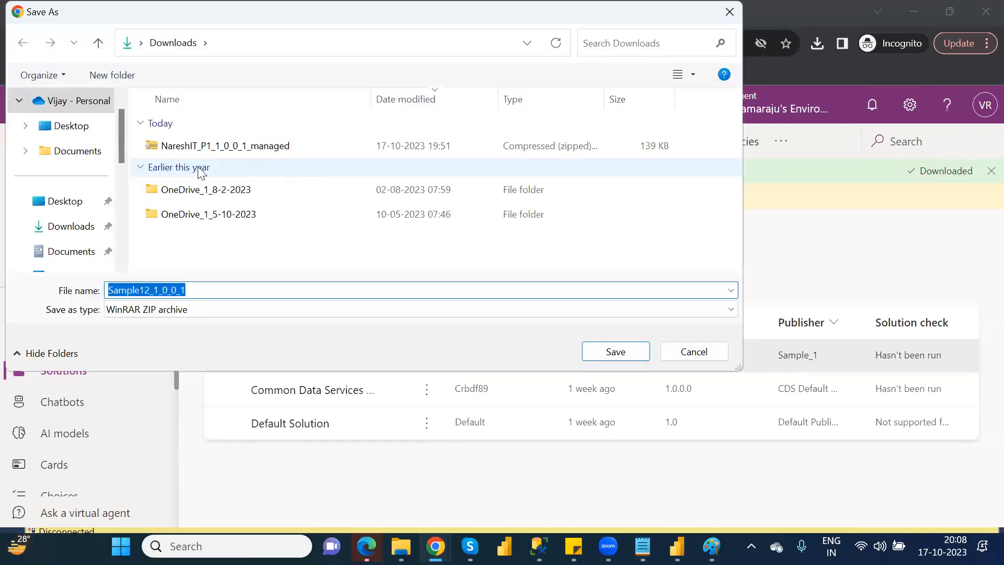
click(634, 354)
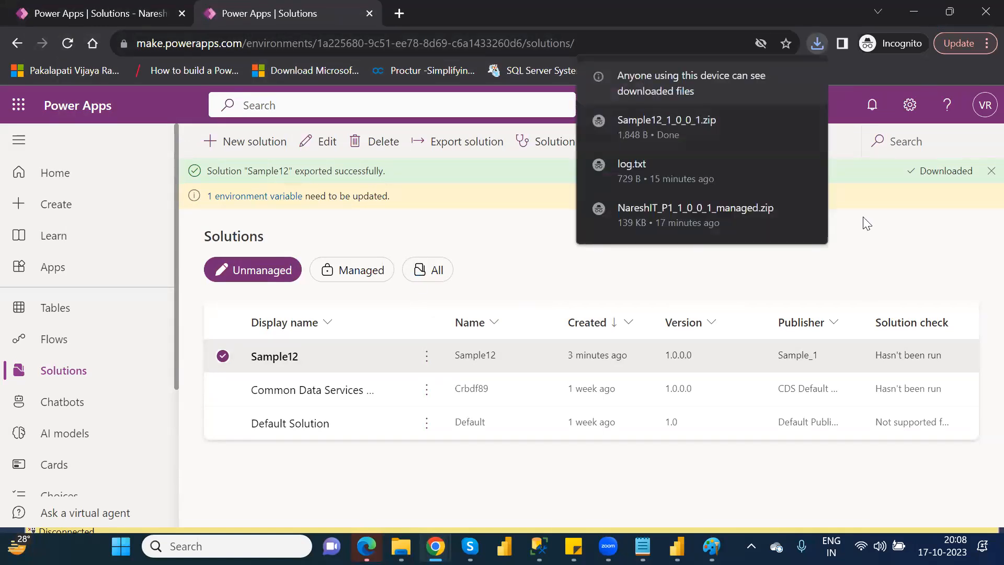
Switch to the Nareshit (default) environment, and try to create a database with USD, English (United States), and sample apps and data.
click(780, 103)
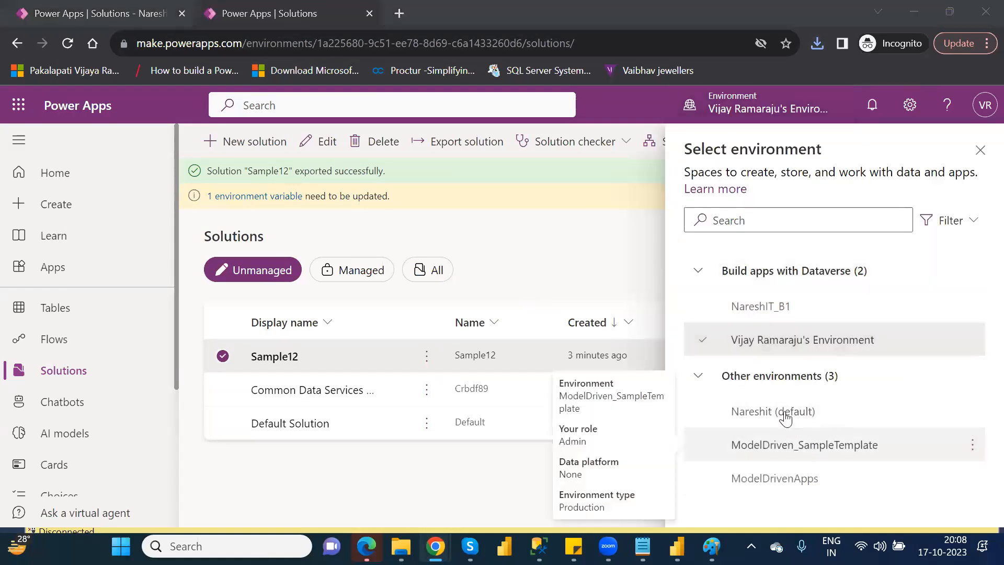
mouse_move(785, 416)
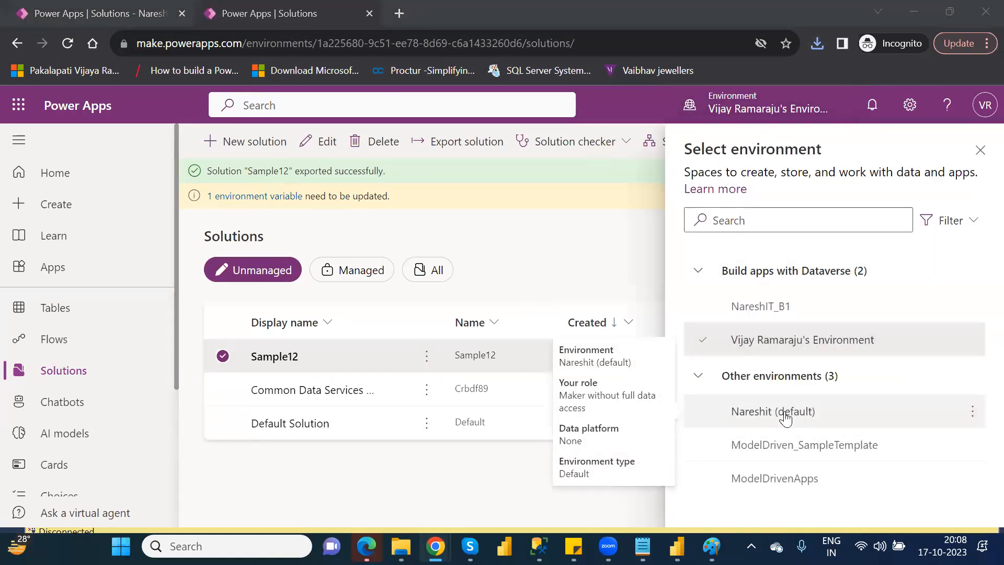
click(785, 417)
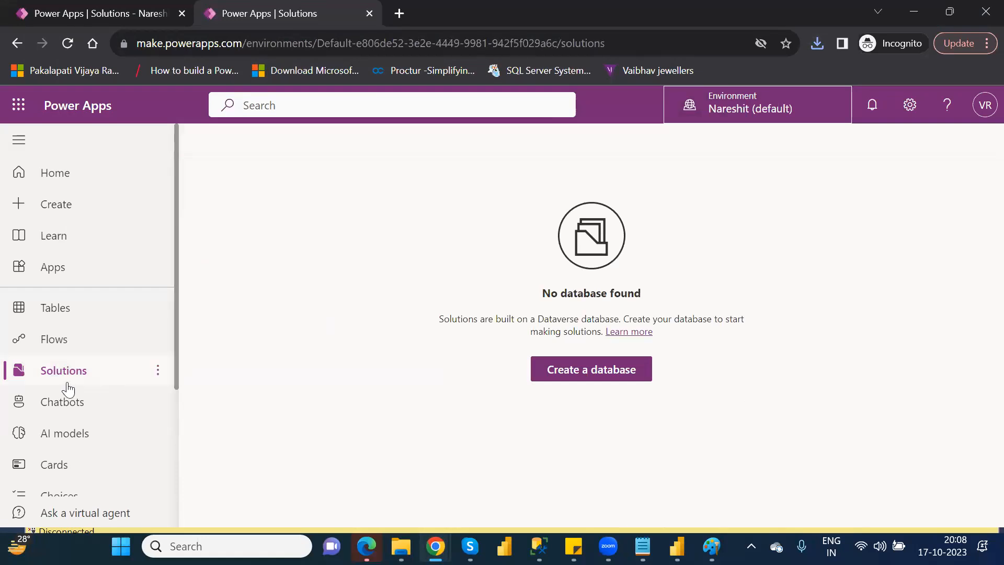
click(578, 369)
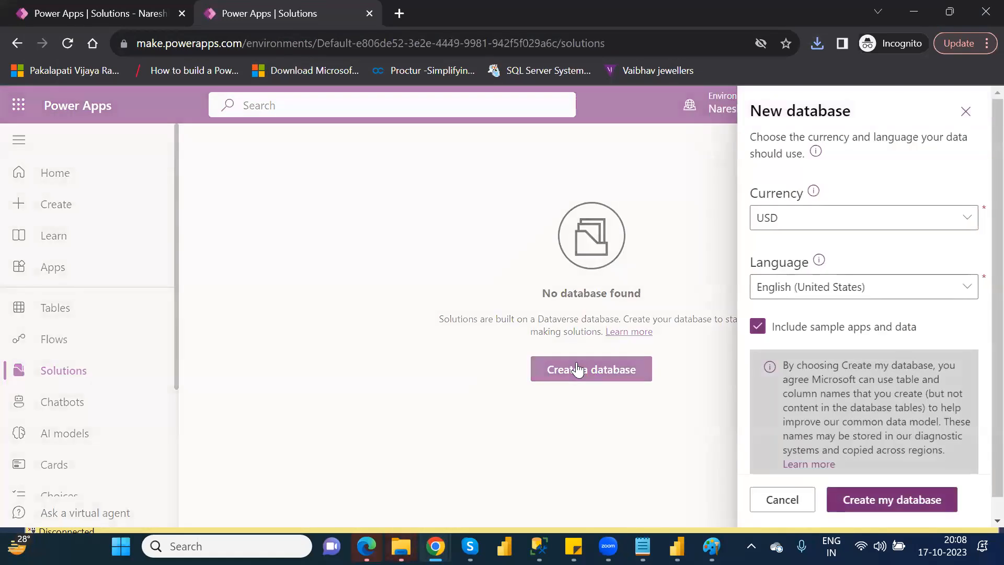
click(890, 502)
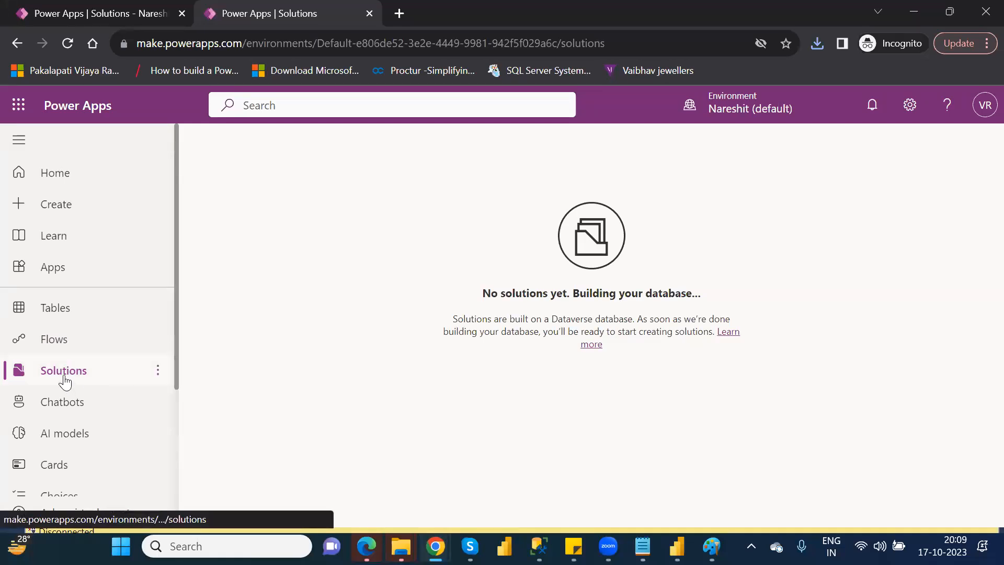
Check the environment's tables and solutions pages for the new database, and reload the solutions page.
click(55, 309)
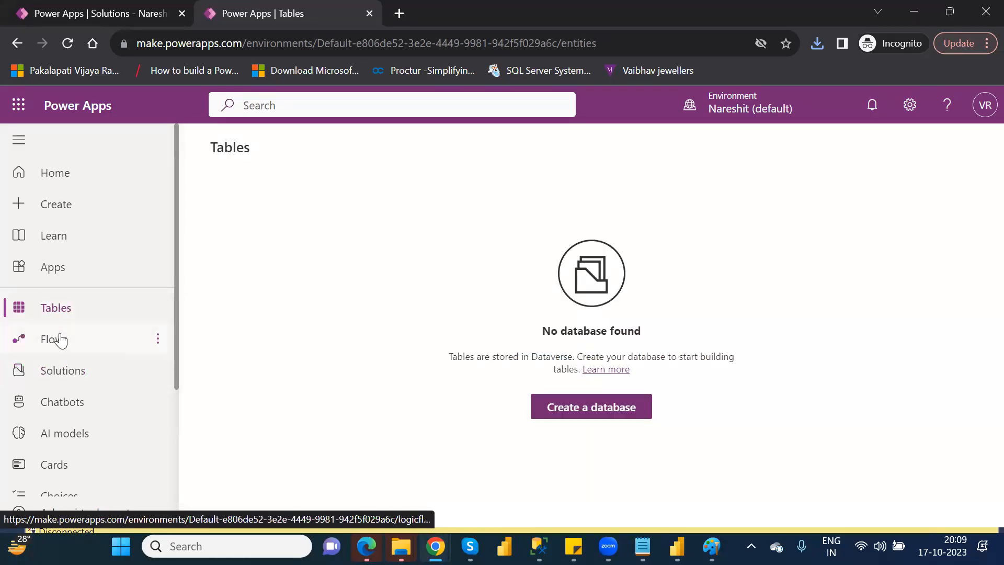
click(65, 374)
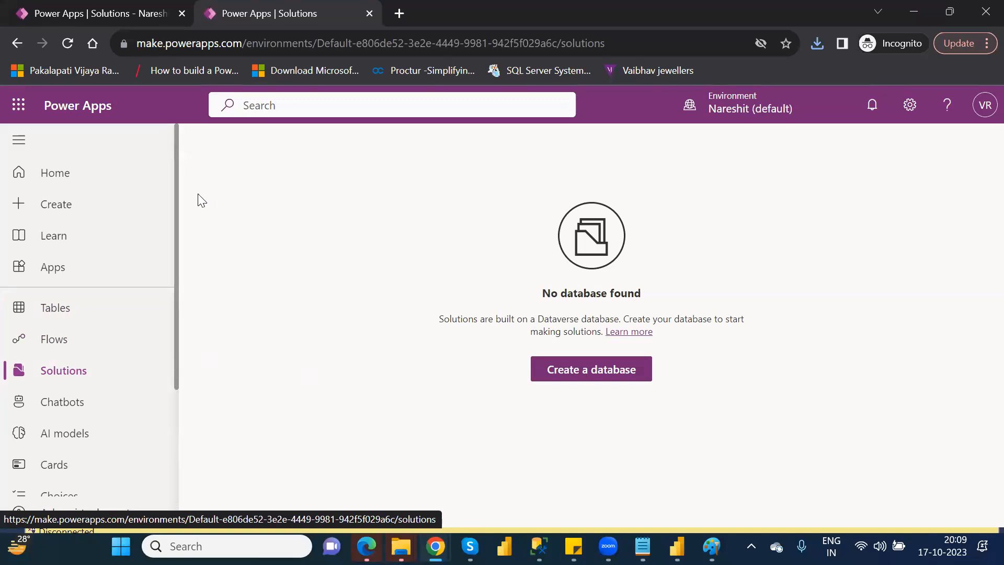
click(66, 45)
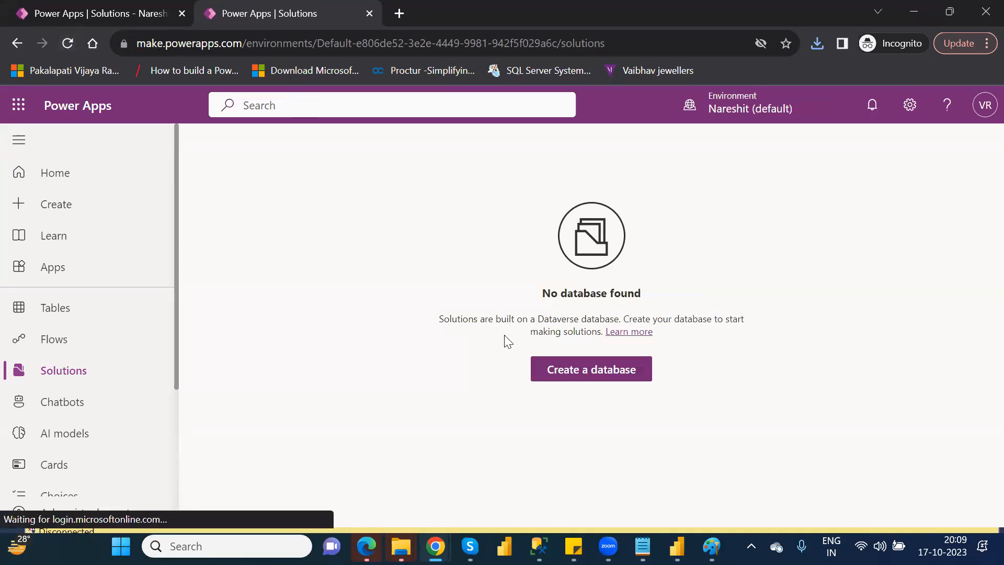
Try again to create a database in the Nareshit (default) environment with USD, English (United States), and sample apps and data.
click(582, 373)
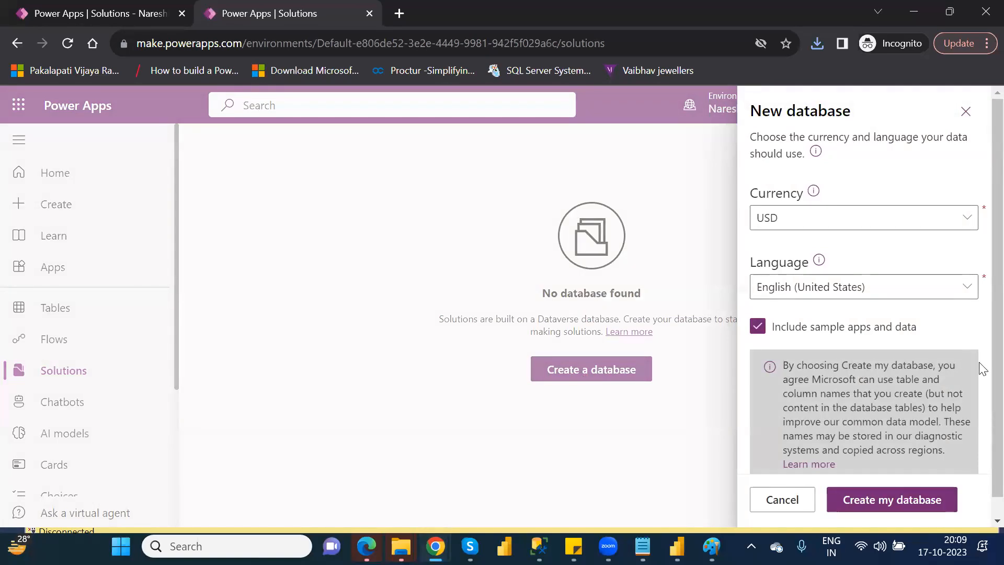
scroll(980, 408, down, 1)
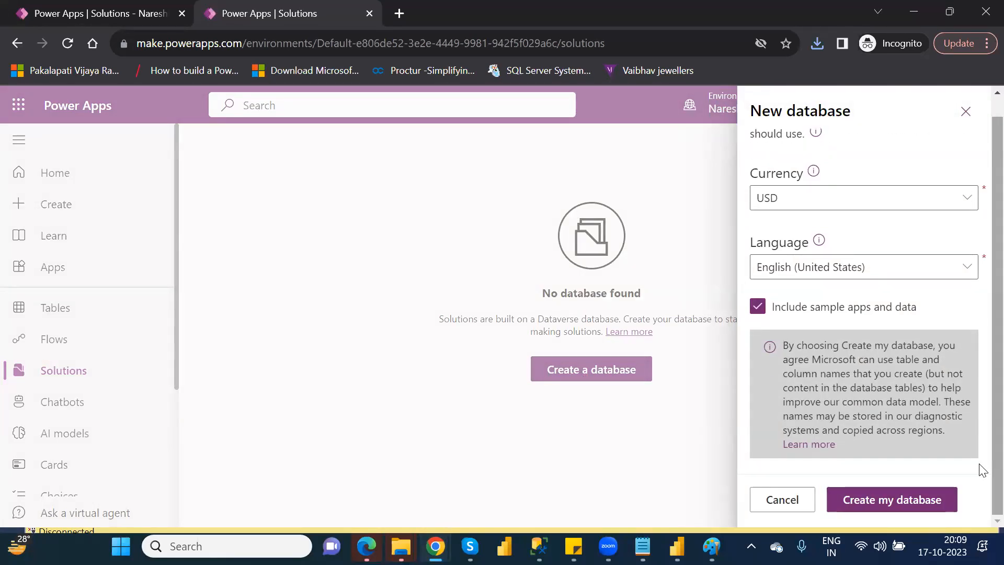
click(879, 501)
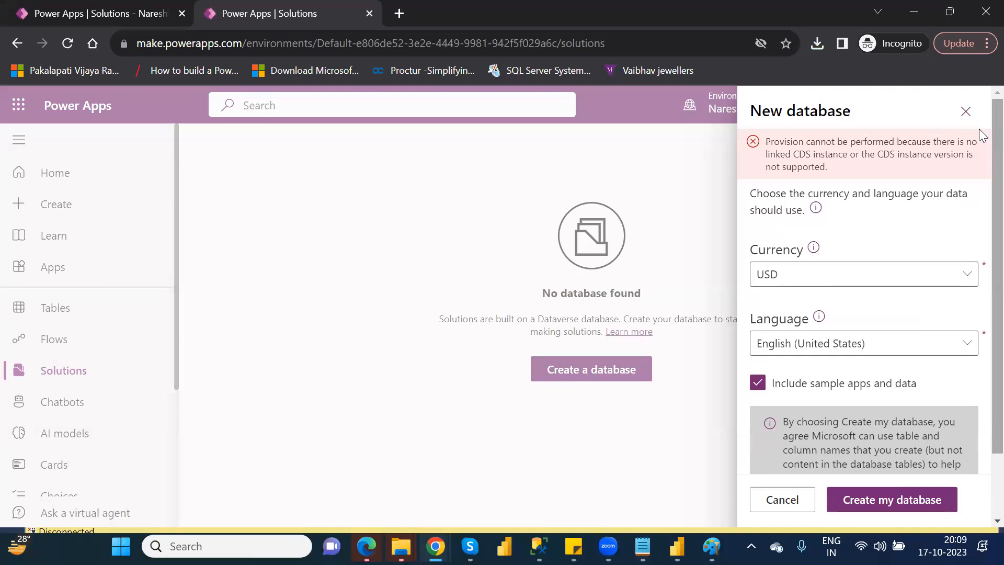
click(966, 112)
Switch to the ModelDrivenApps environment and create a database with USD, English (United States), and sample apps and data.
click(766, 108)
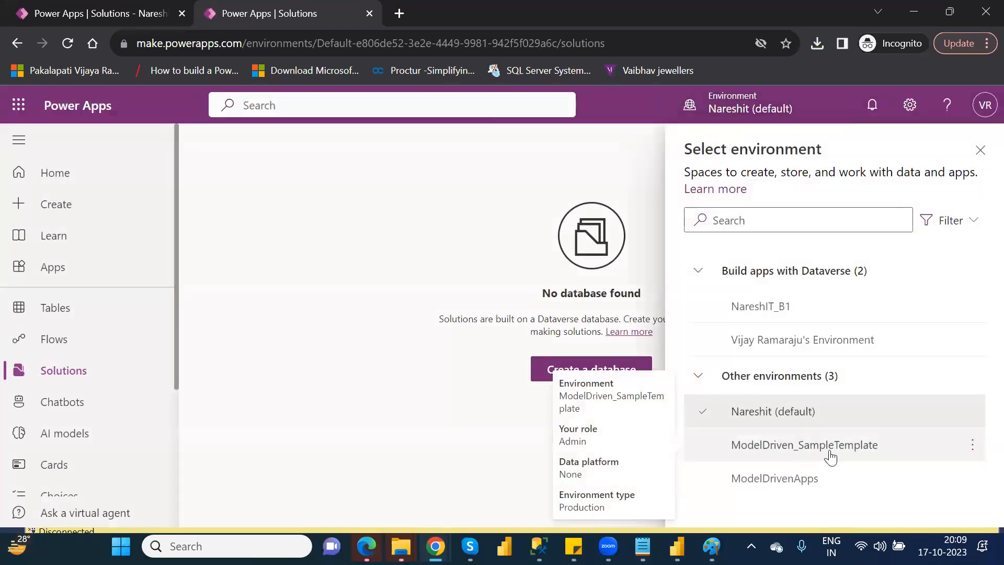
click(808, 477)
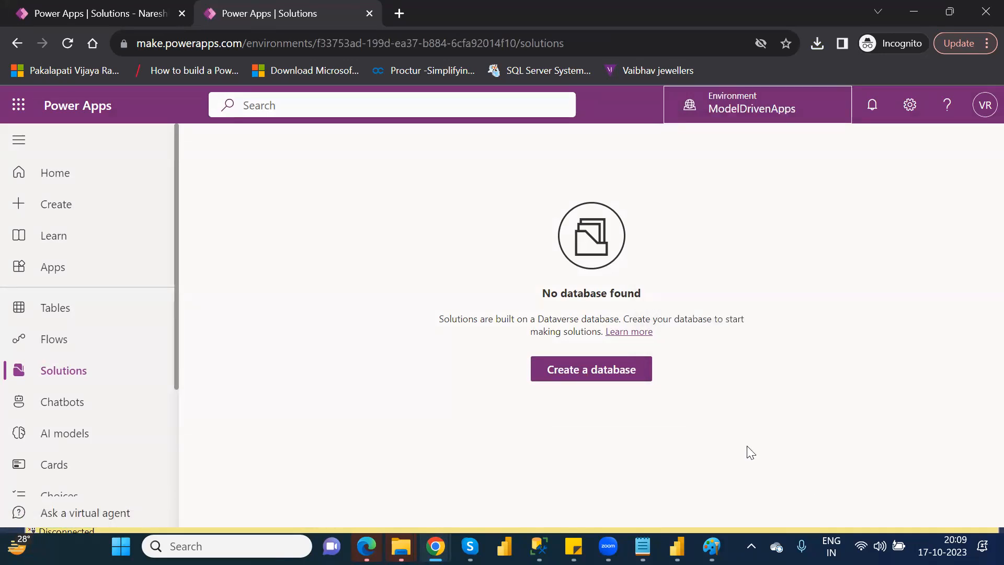
click(597, 375)
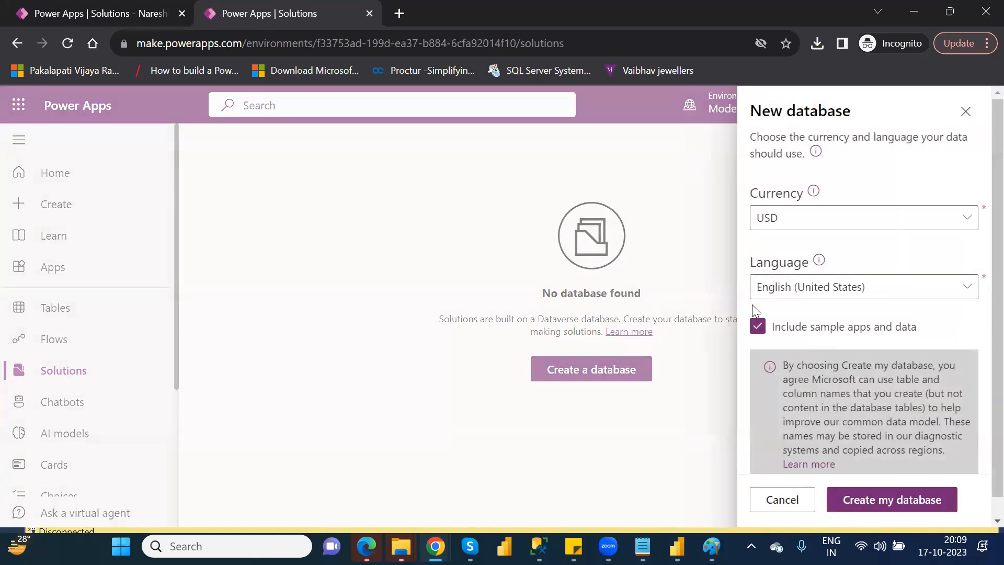
click(913, 508)
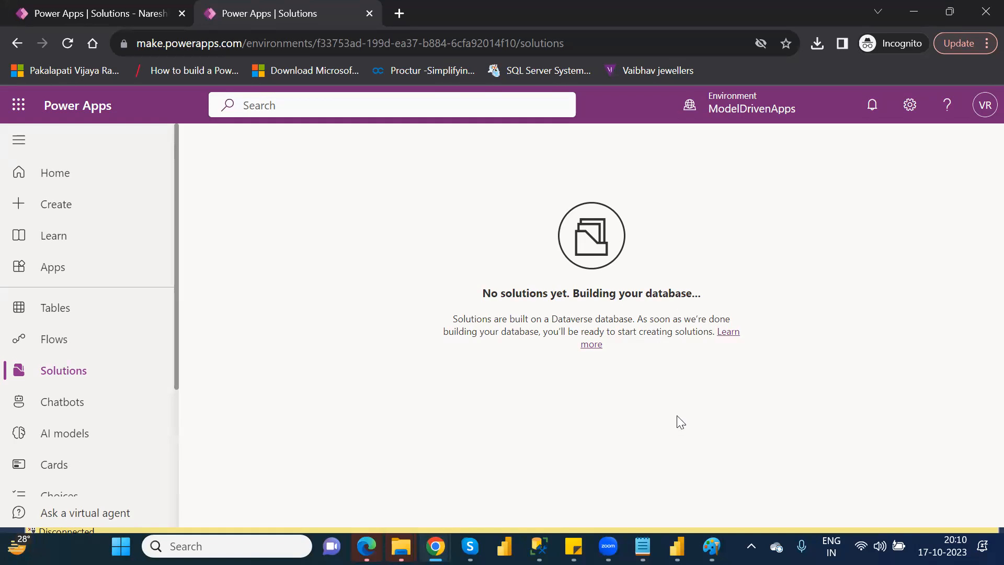
Reload the ModelDrivenApps environment's tables page to pick up the new database, and return to the solutions list.
click(78, 316)
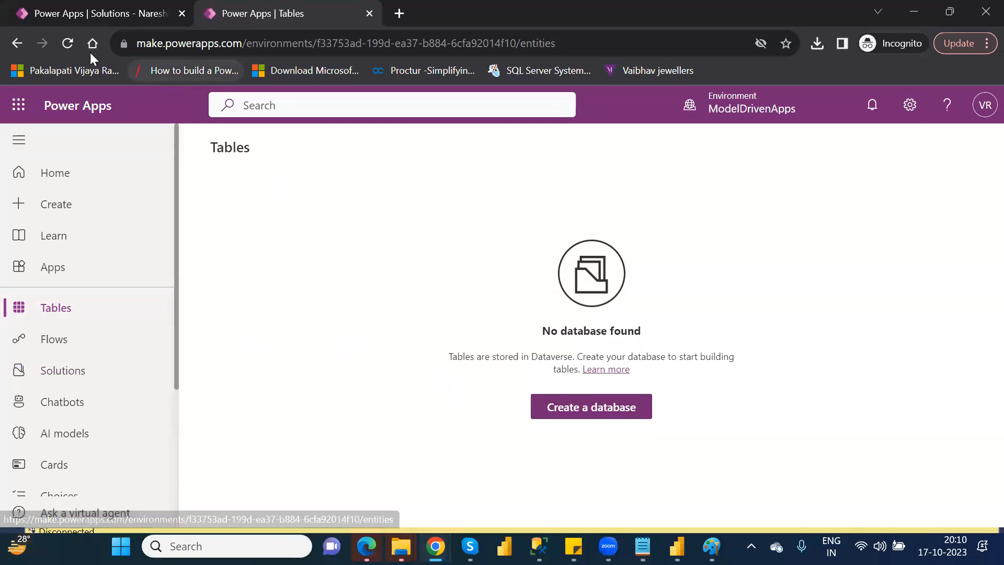
click(72, 46)
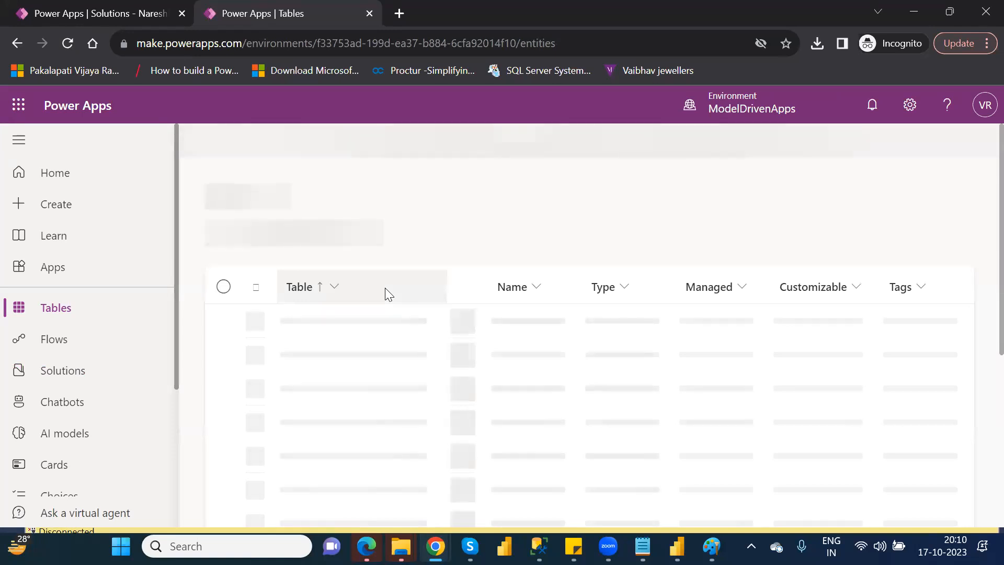
click(125, 360)
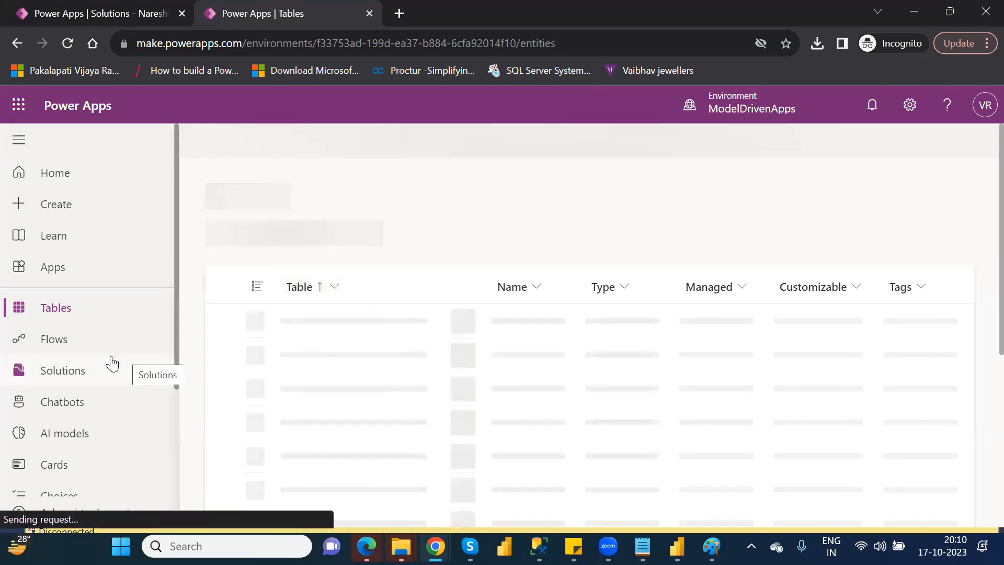
click(80, 373)
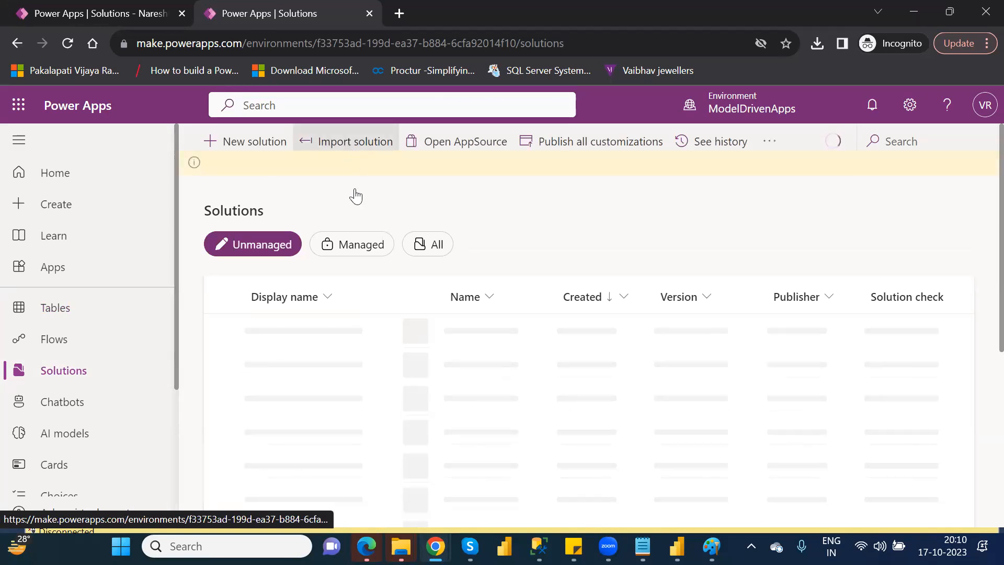
Try to import the solution file Sample12_1_0_0_1.zip into the ModelDrivenApps environment.
click(354, 148)
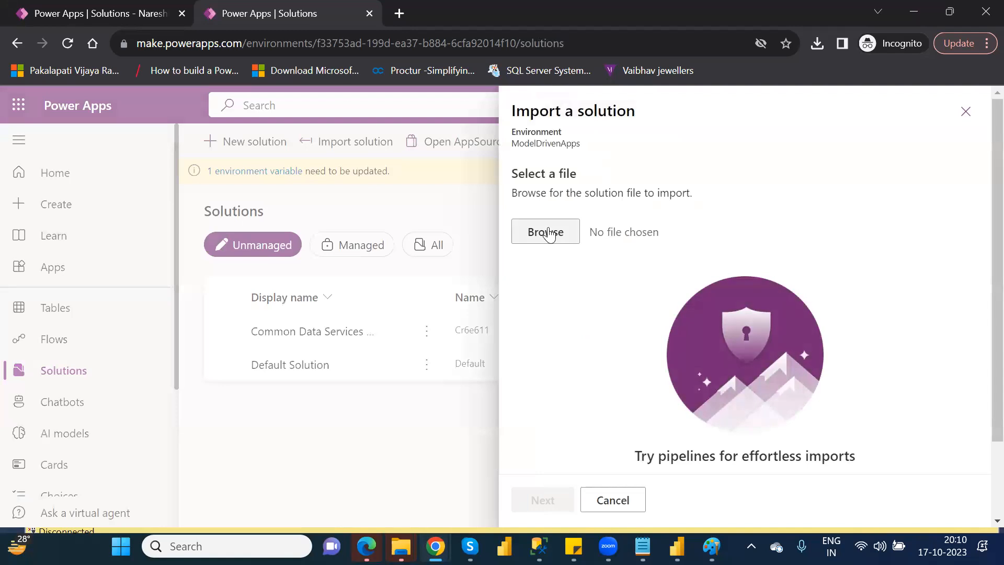
click(549, 233)
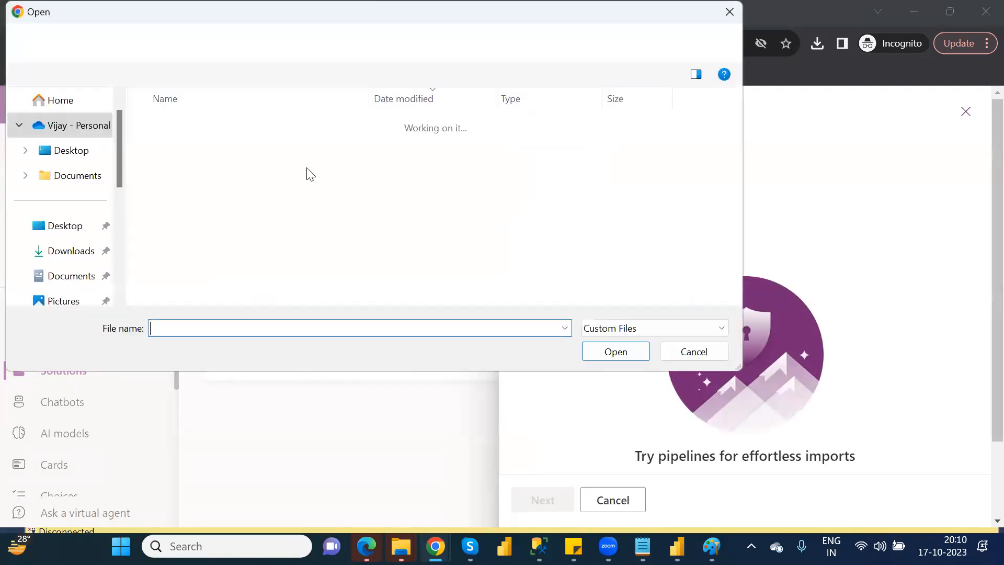
double_click(179, 151)
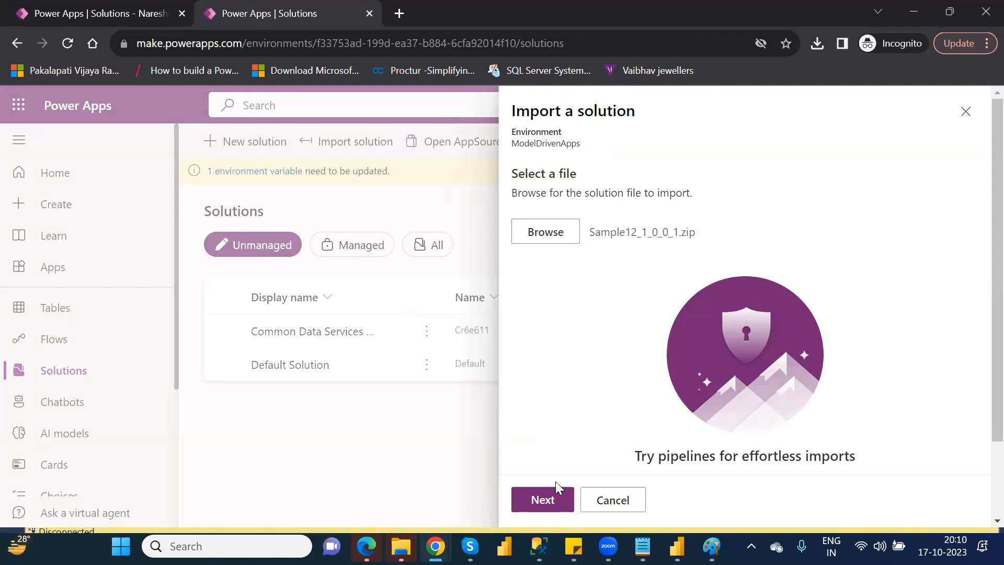
click(553, 497)
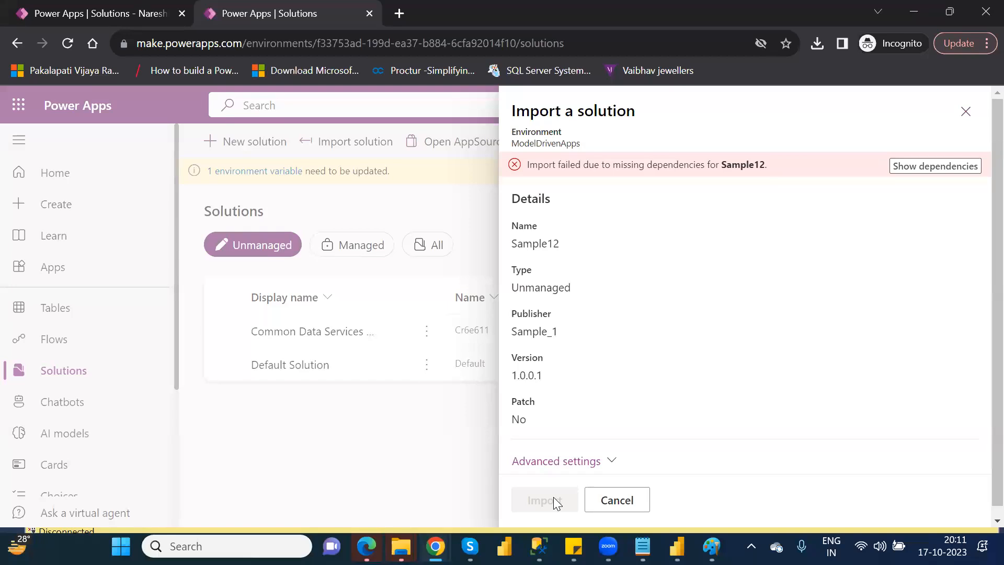
Show the missing dependencies for Sample12, and save their list as the text file log (1) in the Downloads folder.
click(927, 166)
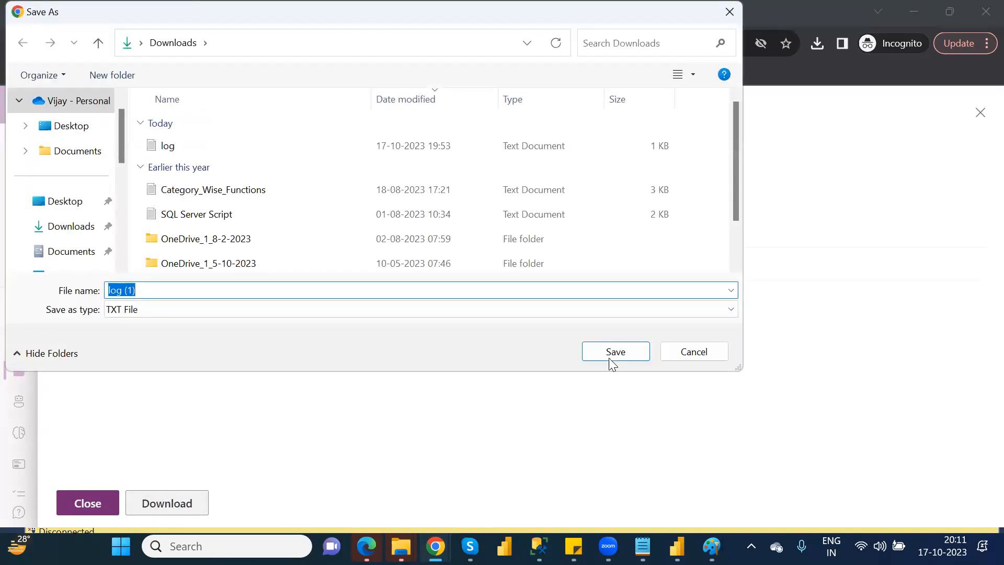
click(614, 355)
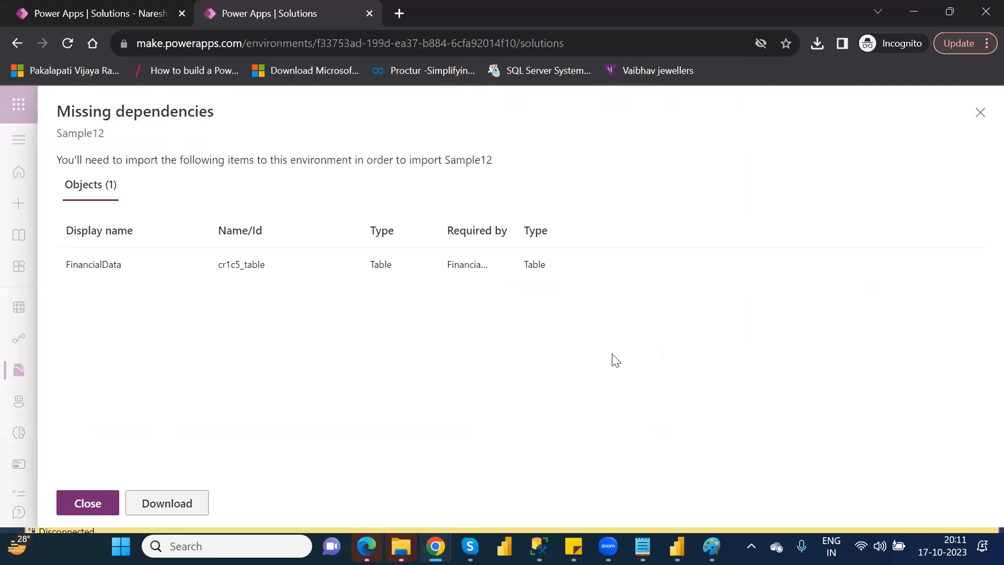